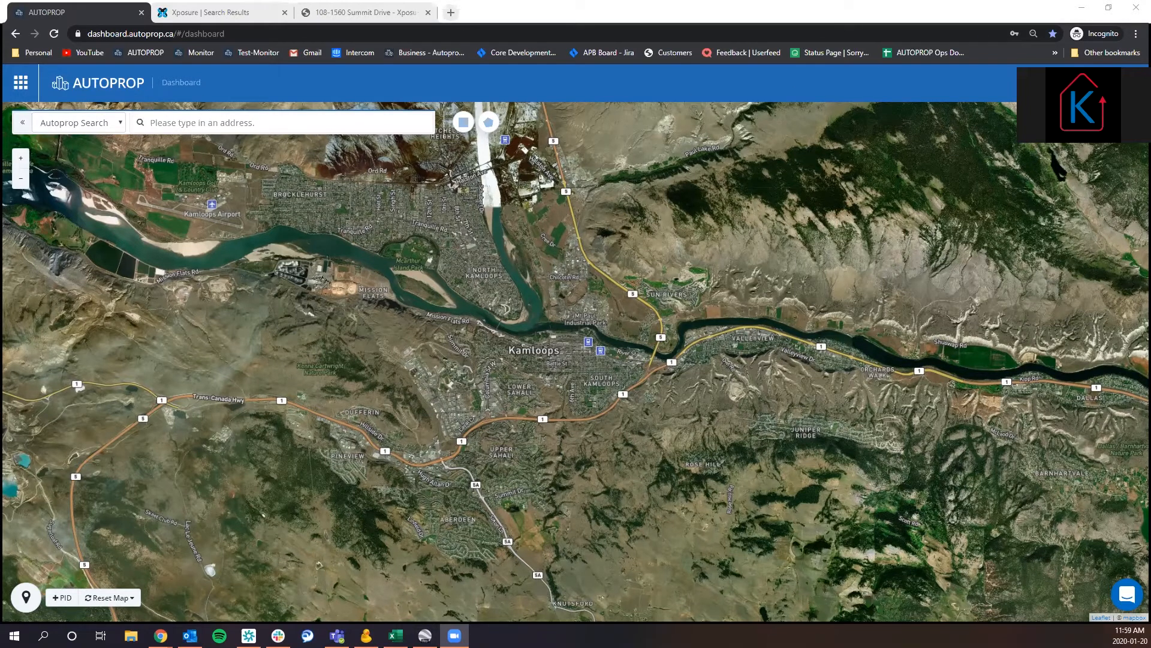
Log out of the AUTOPROP account and dismiss the logout message.
{"action": "left_click", "coordinate": [1102, 83]}
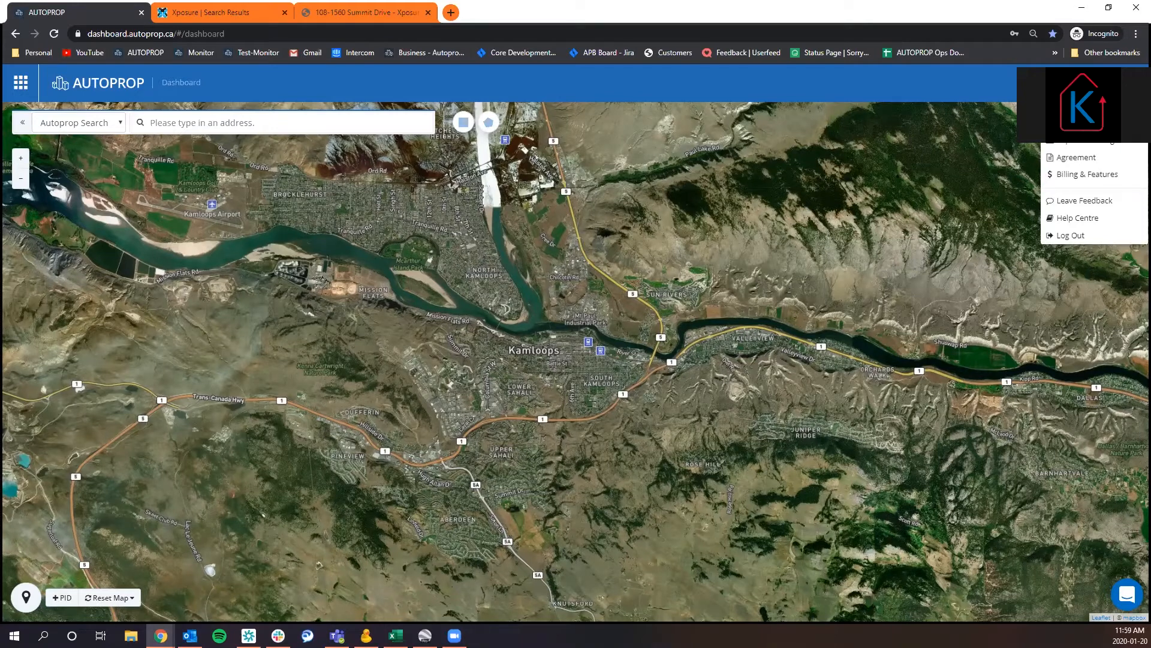
{"action": "left_click", "coordinate": [1082, 234]}
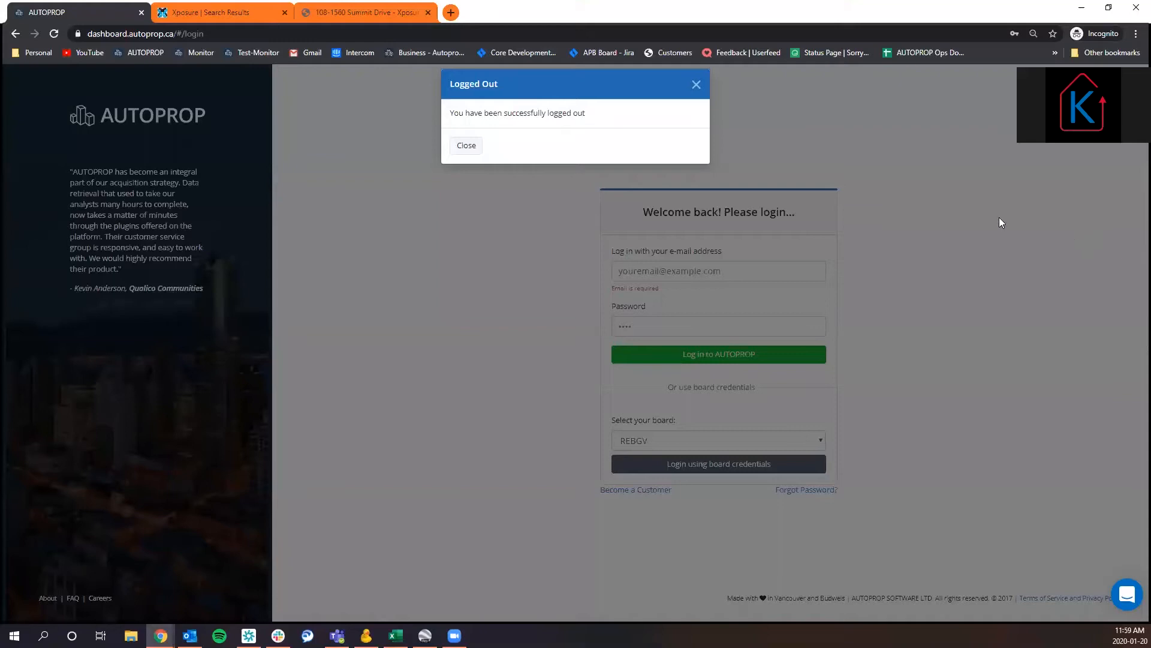
{"action": "left_click", "coordinate": [469, 146]}
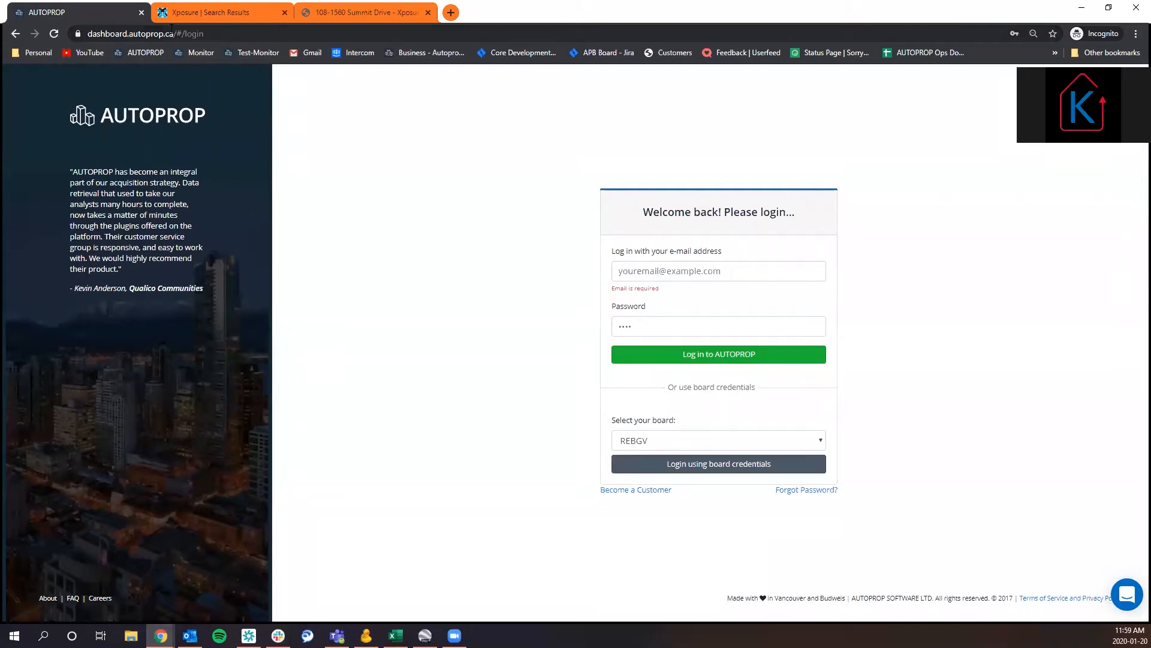
Open autoprop.ca in a new browser tab and go to its login page.
{"action": "left_click", "coordinate": [451, 12]}
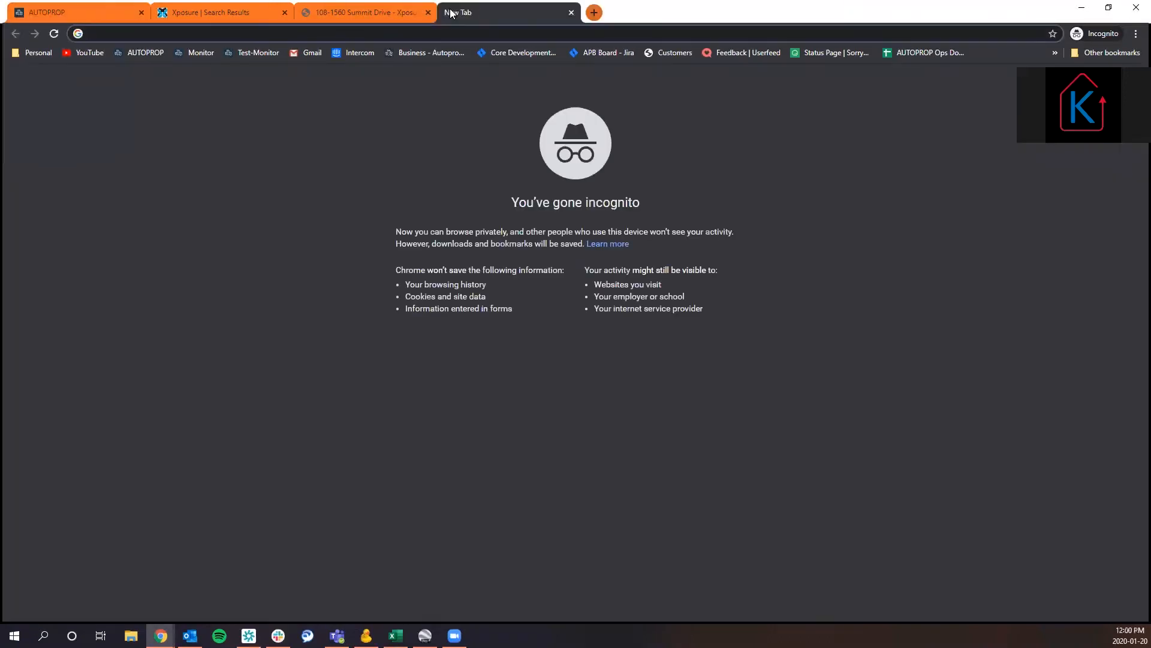
{"action": "type", "text": "autoprop.ca"}
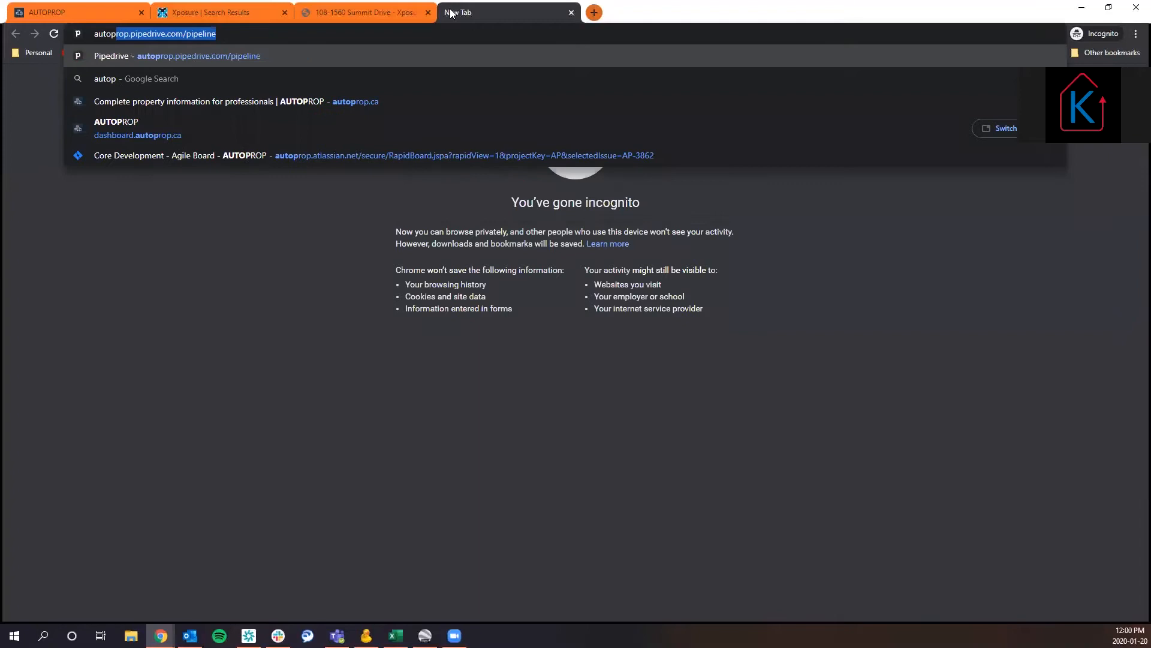
{"action": "key", "text": "Return"}
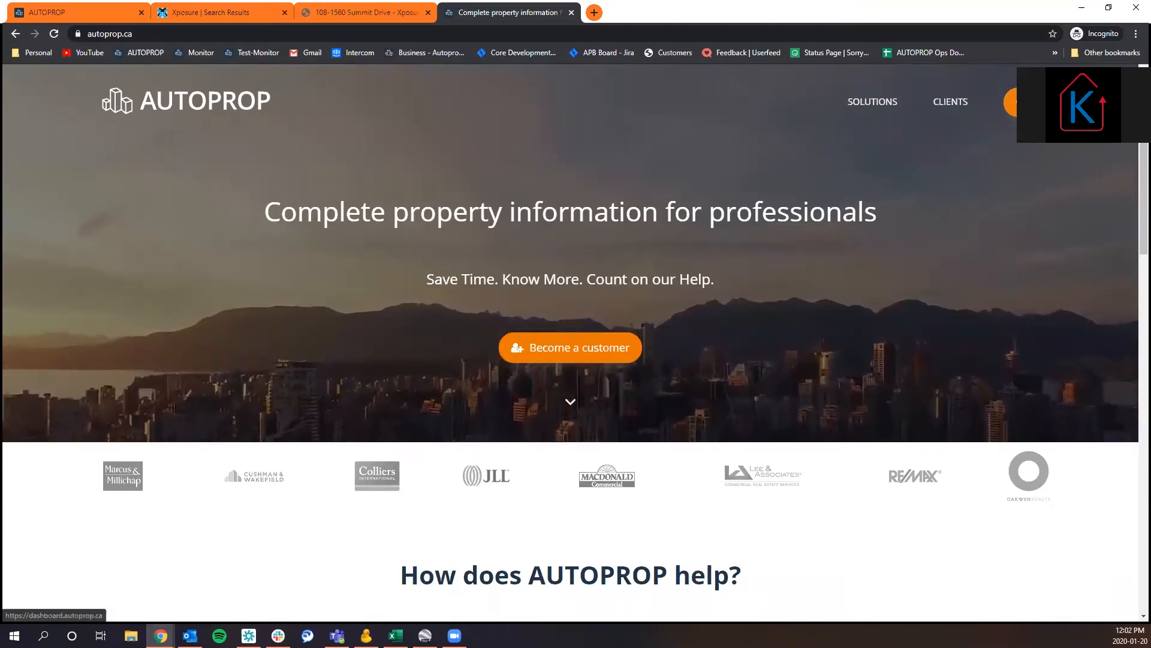
{"action": "left_click", "coordinate": [1013, 102]}
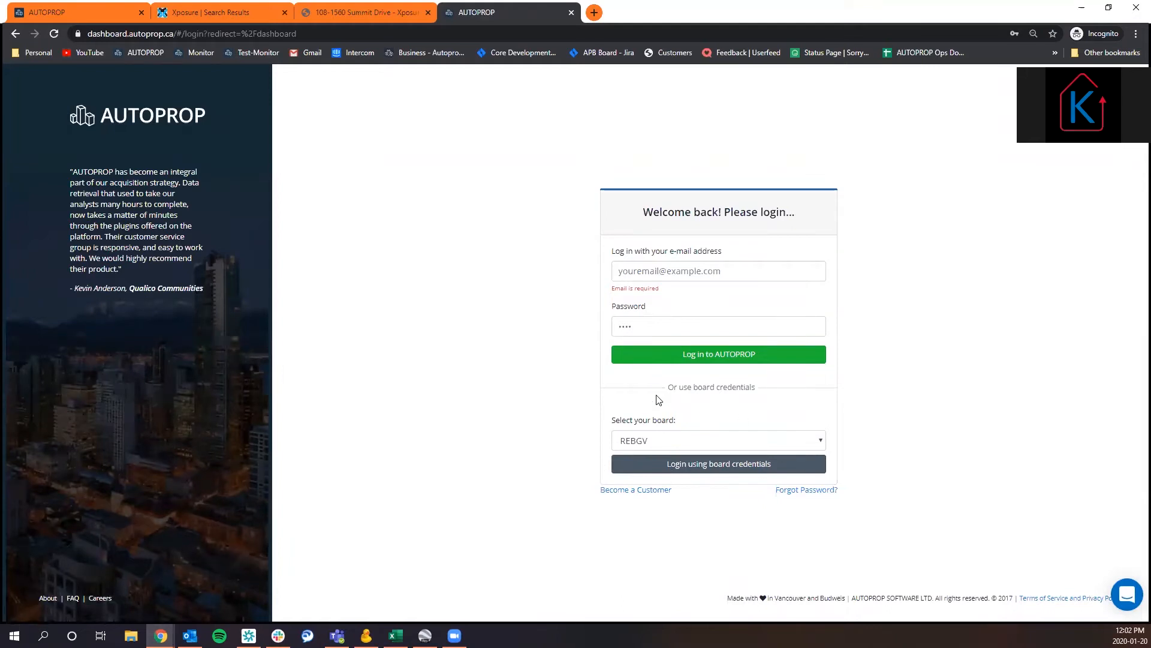
Select the KADREA board, open its board-credentials login page, and close that browser tab.
{"action": "left_click", "coordinate": [697, 442]}
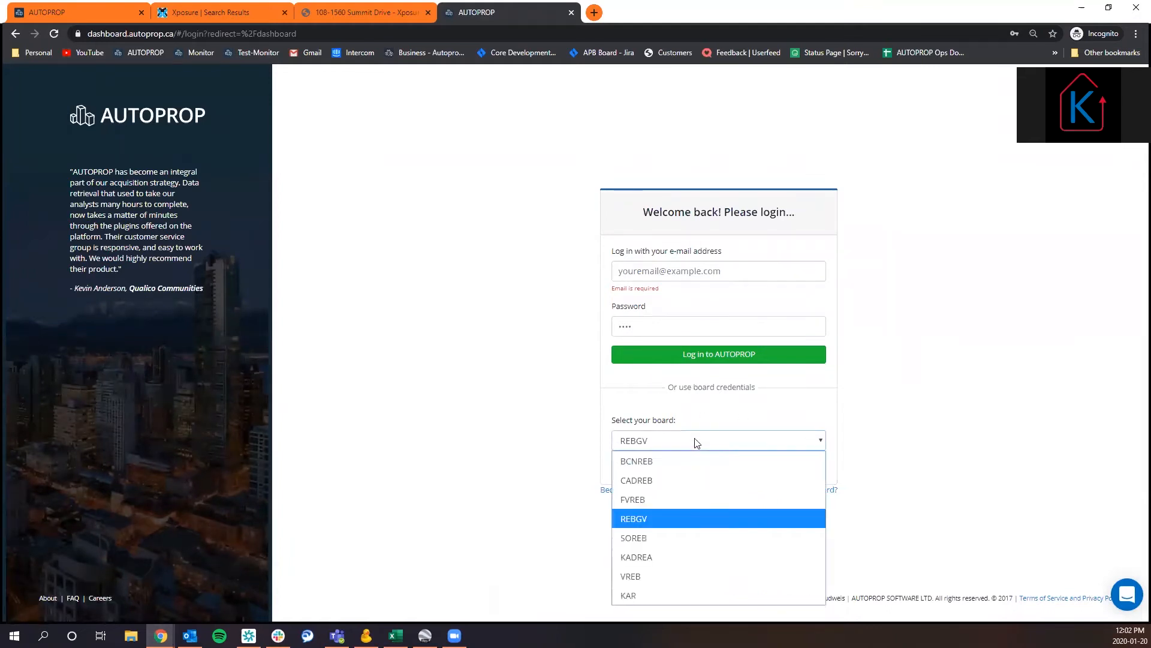
{"action": "left_click", "coordinate": [687, 552]}
{"action": "left_click", "coordinate": [698, 470]}
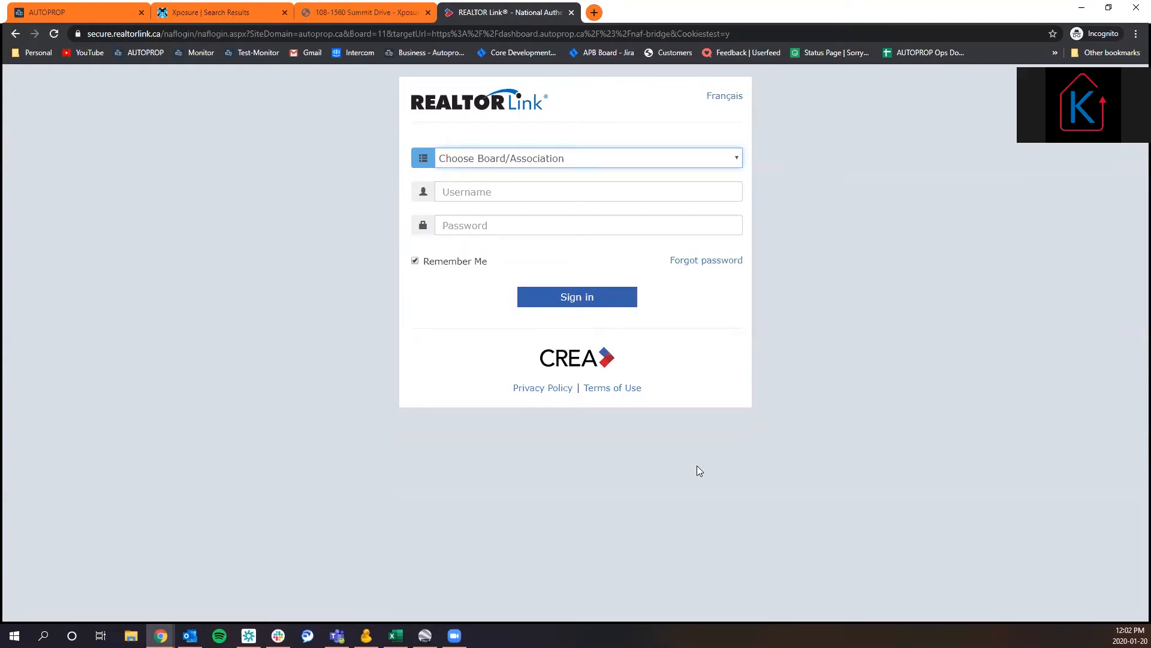
{"action": "left_click", "coordinate": [572, 12]}
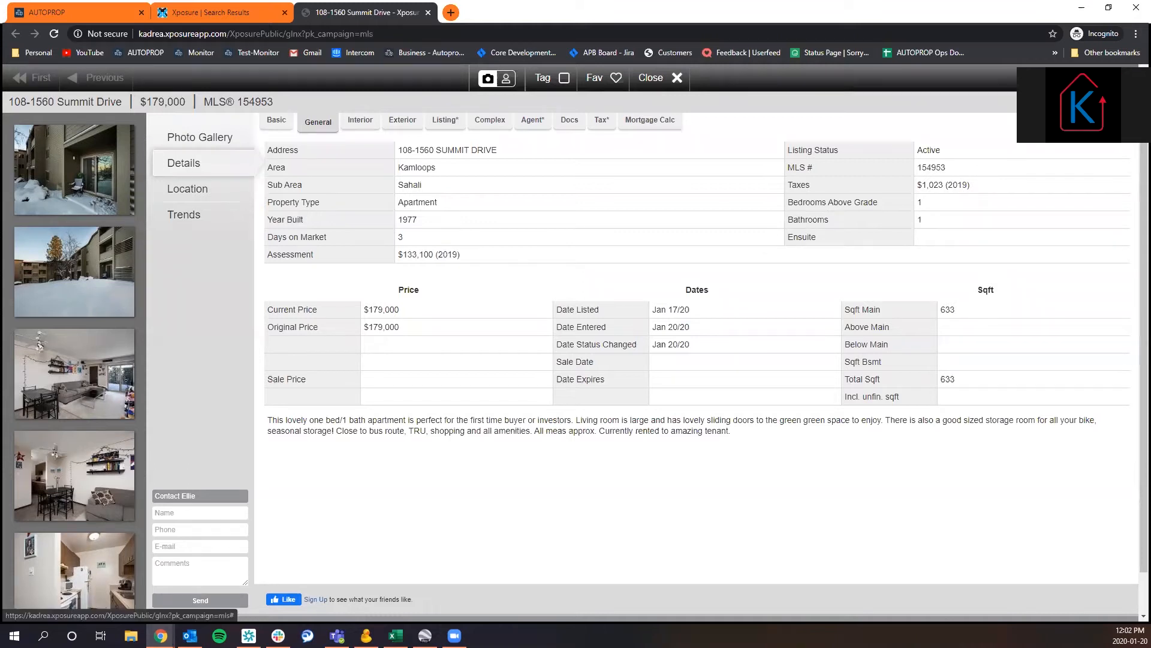
{"action": "left_click", "coordinate": [1068, 102]}
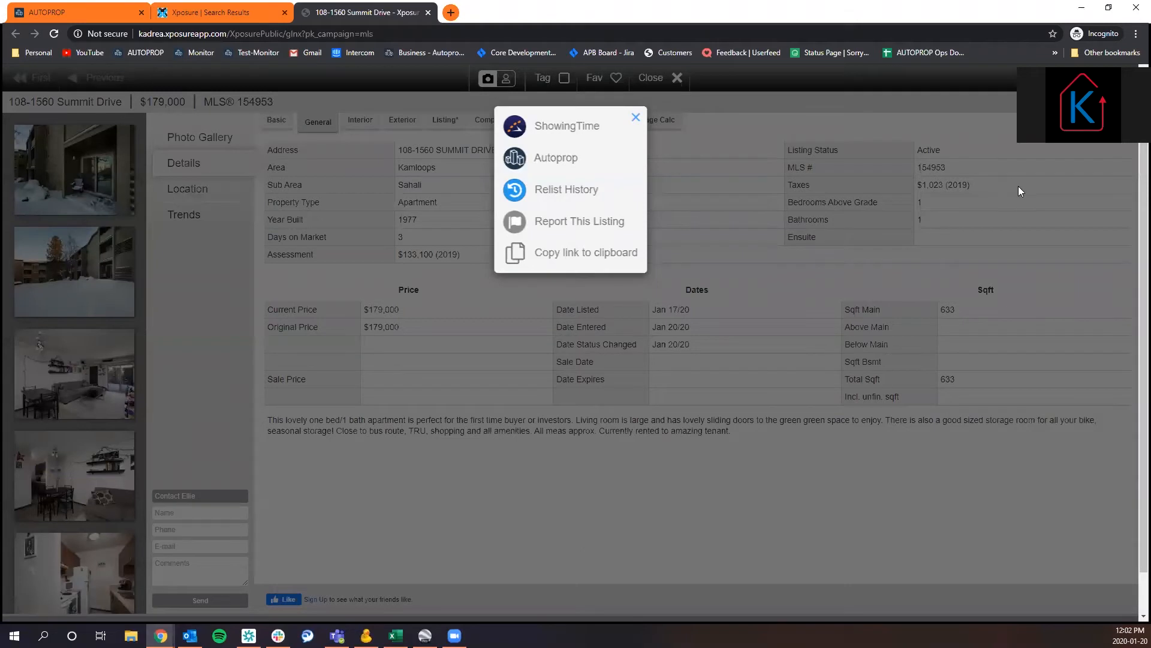
{"action": "left_click", "coordinate": [544, 166]}
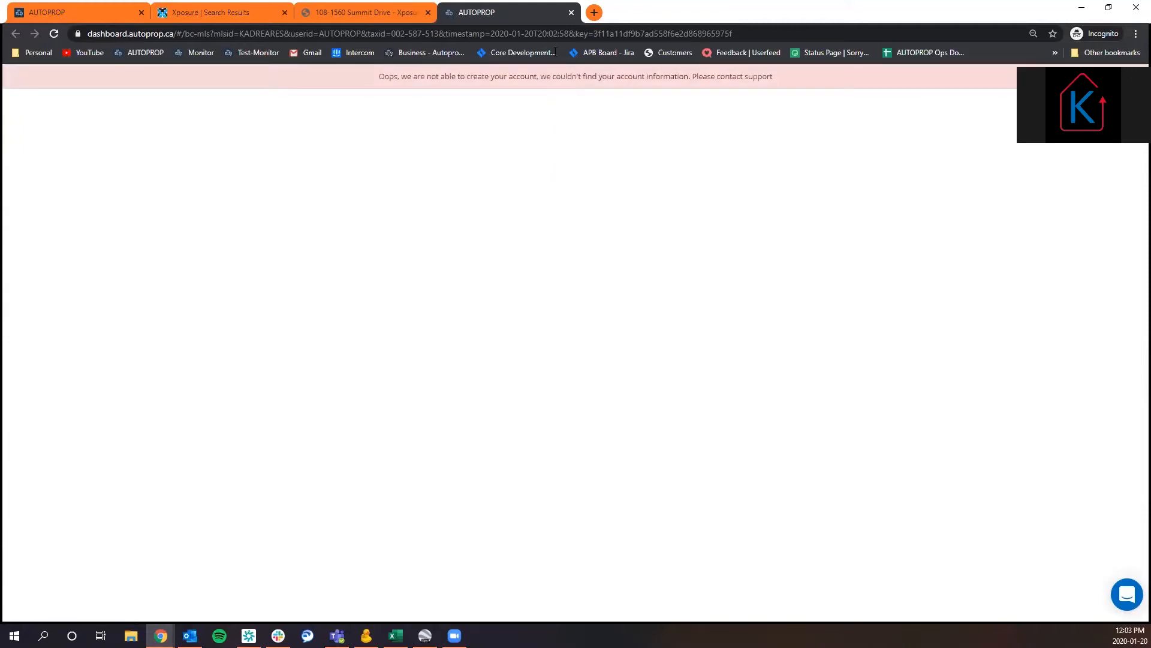
{"action": "left_click", "coordinate": [572, 12]}
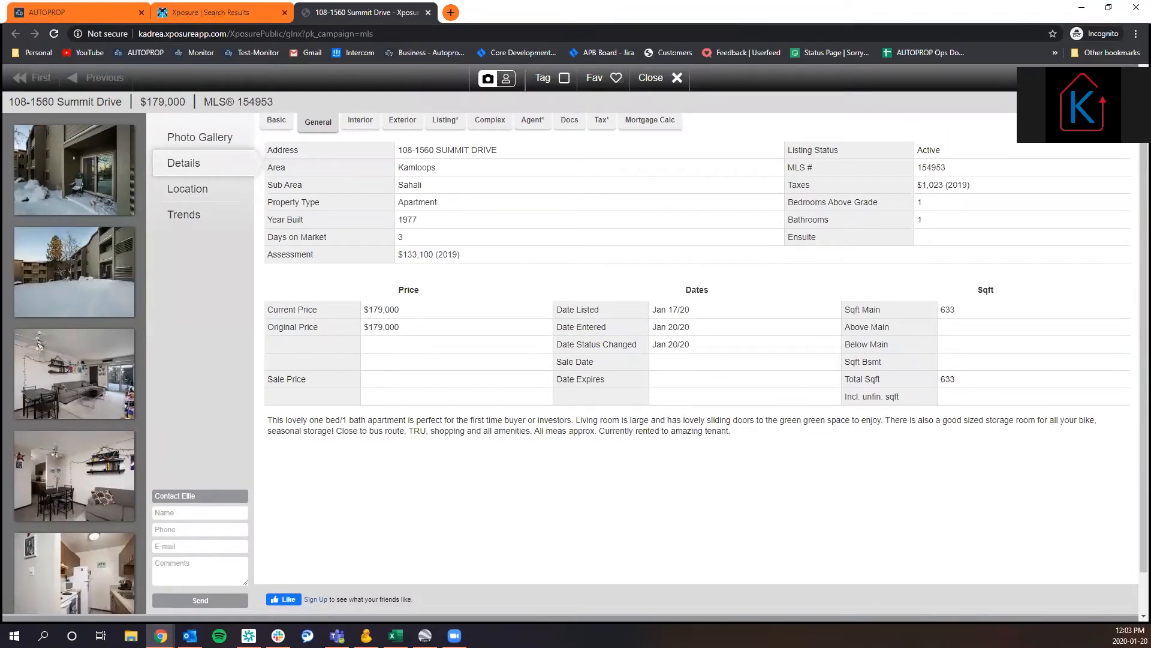
{"action": "left_click_drag", "start_coordinate": [15, 100], "coordinate": [102, 106]}
{"action": "left_click", "coordinate": [97, 107]}
Return to the AUTOPROP login page and fill in the account's e-mail address.
{"action": "left_click", "coordinate": [100, 13]}
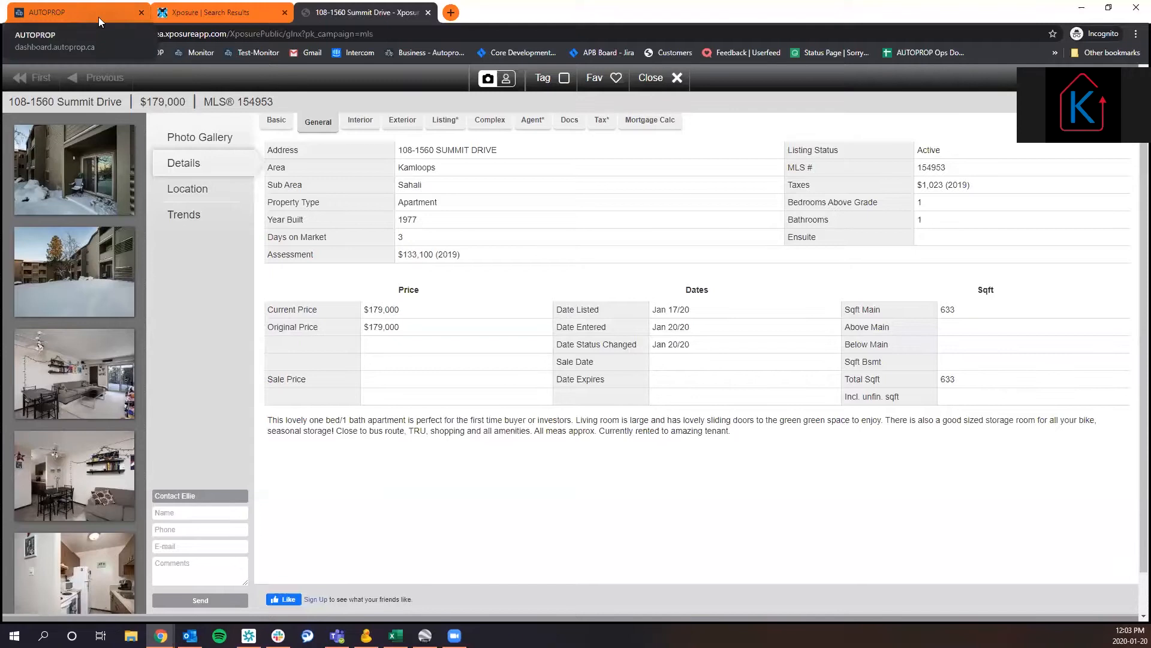
{"action": "left_click", "coordinate": [671, 267]}
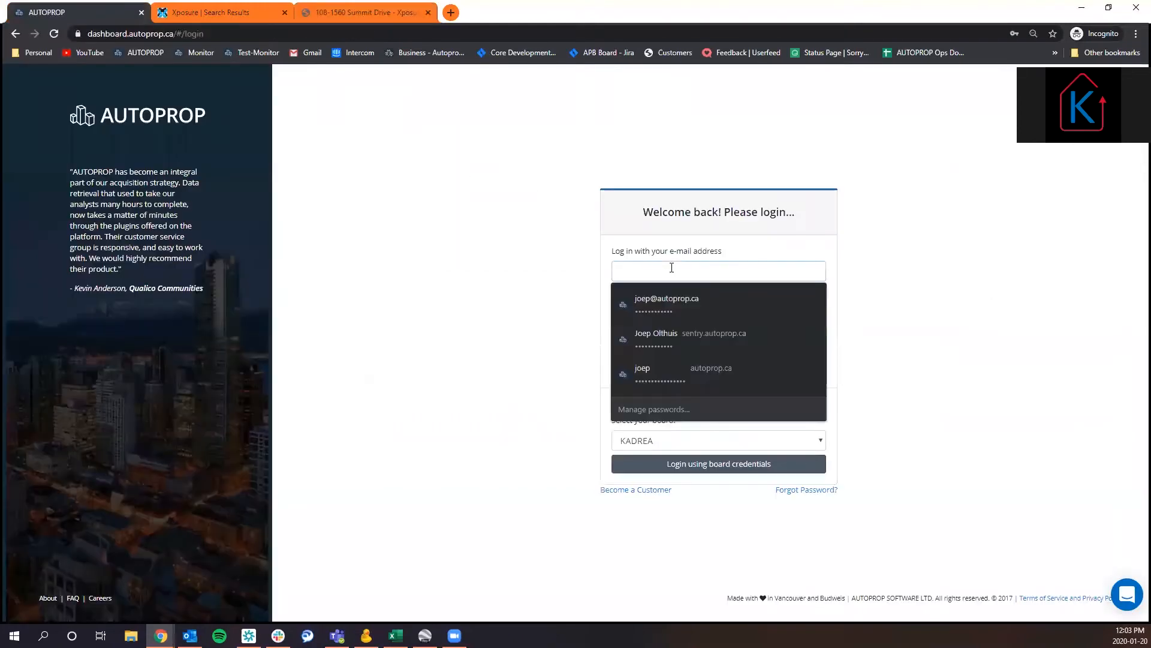
{"action": "left_click", "coordinate": [581, 294]}
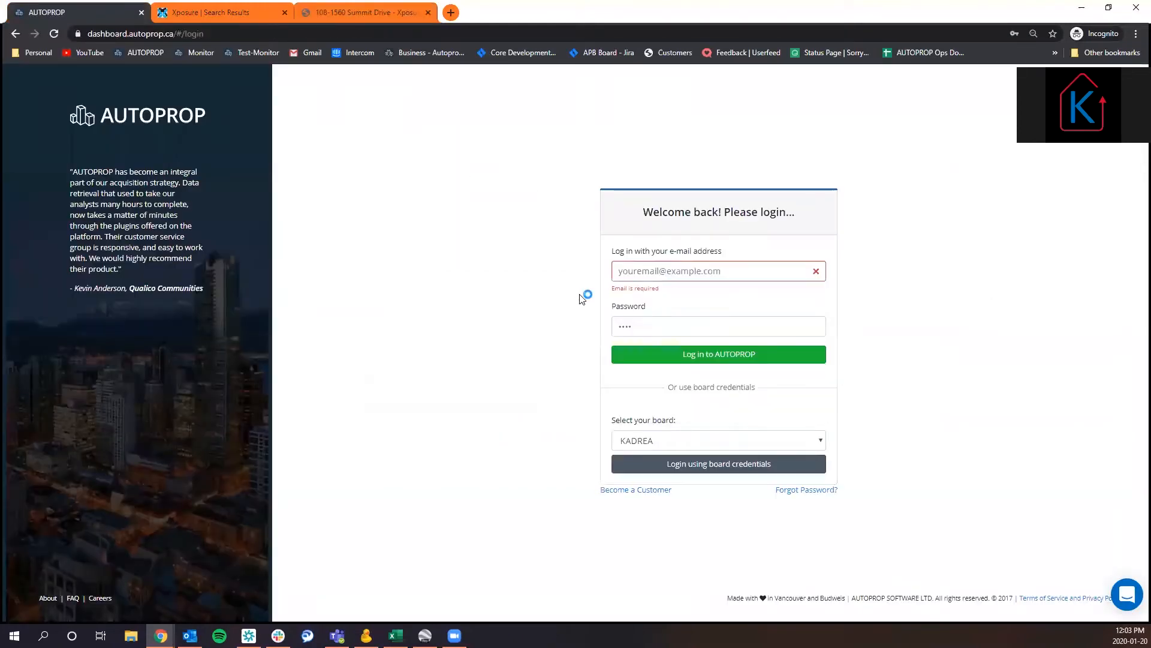
{"action": "left_click", "coordinate": [692, 269]}
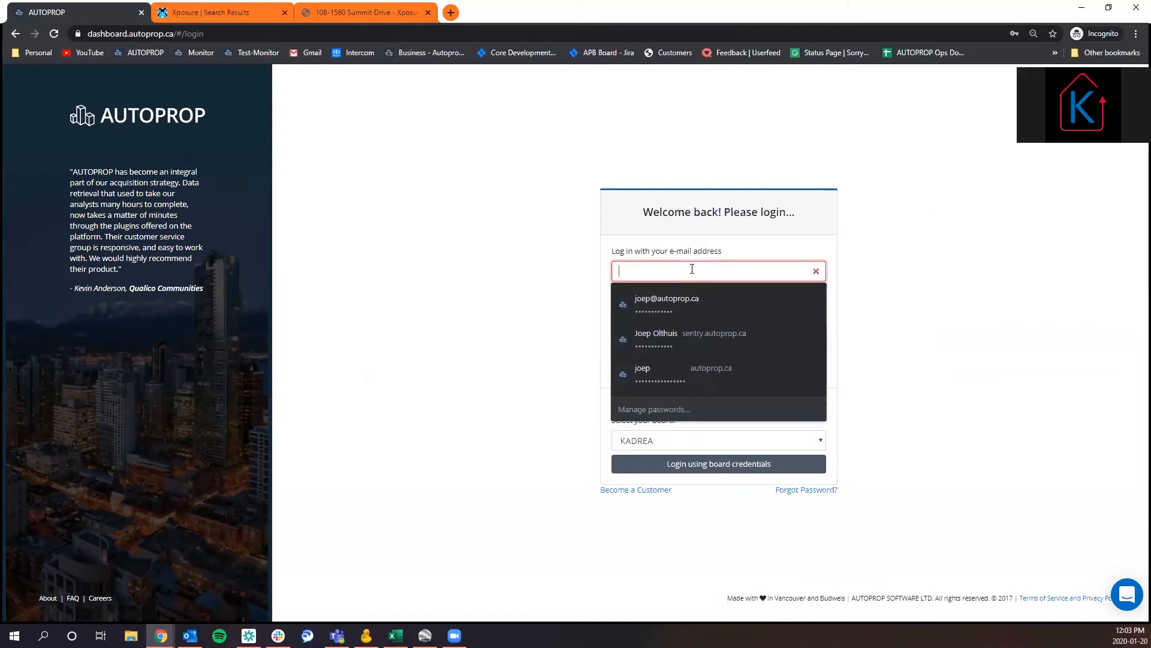
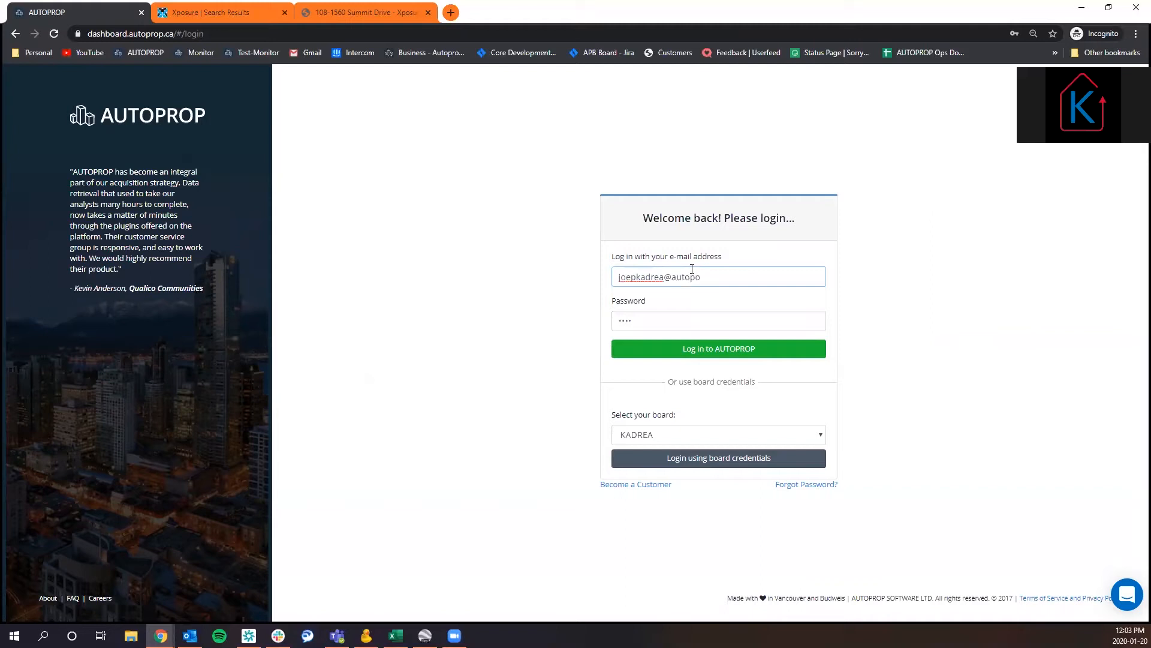
Enter the account password and log in to AUTOPROP.
{"action": "key", "text": "Tab"}
{"action": "type", "text": "••••••••••"}
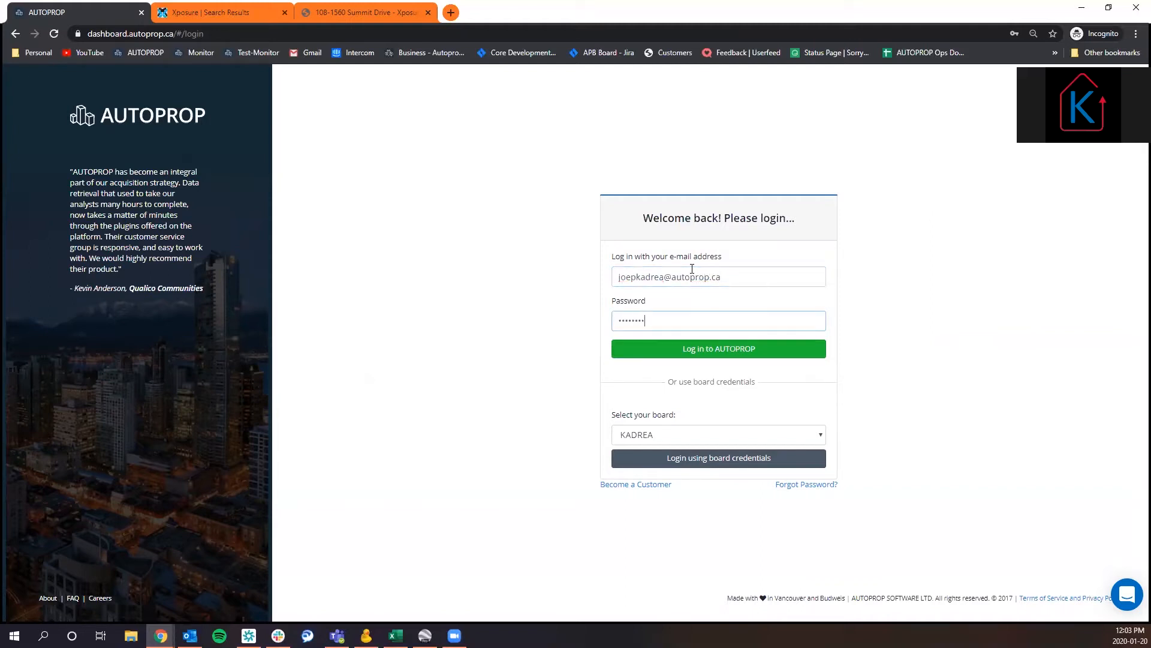
{"action": "key", "text": "Return"}
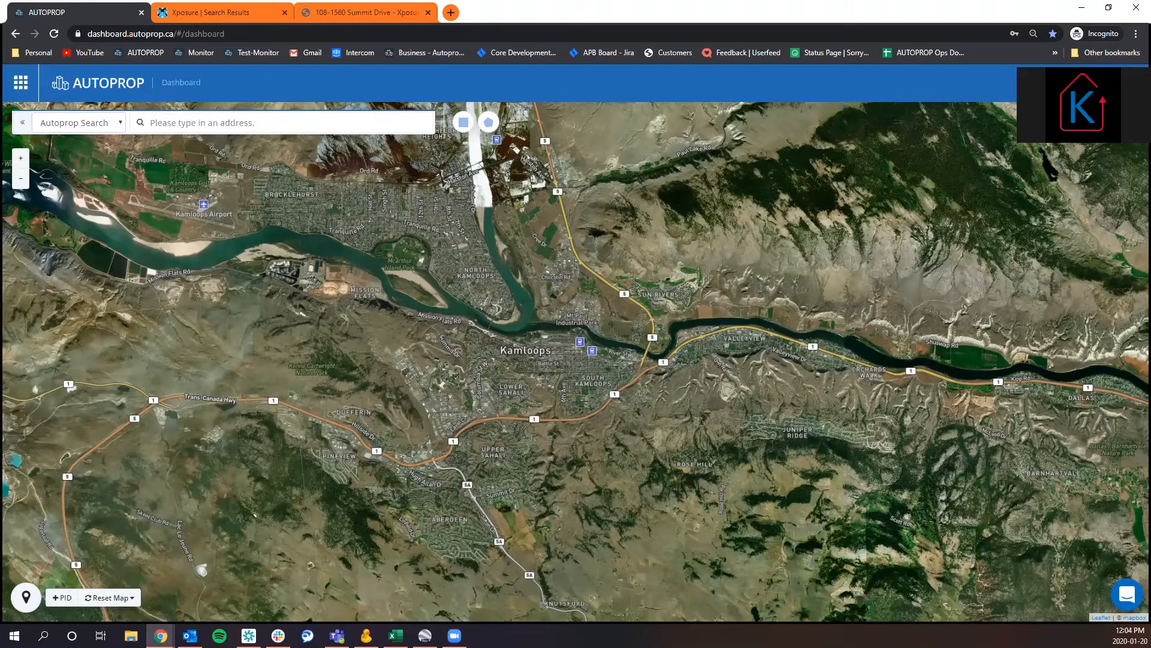
Open the Report Branding settings of the AUTOPROP account.
{"action": "left_click", "coordinate": [1104, 83]}
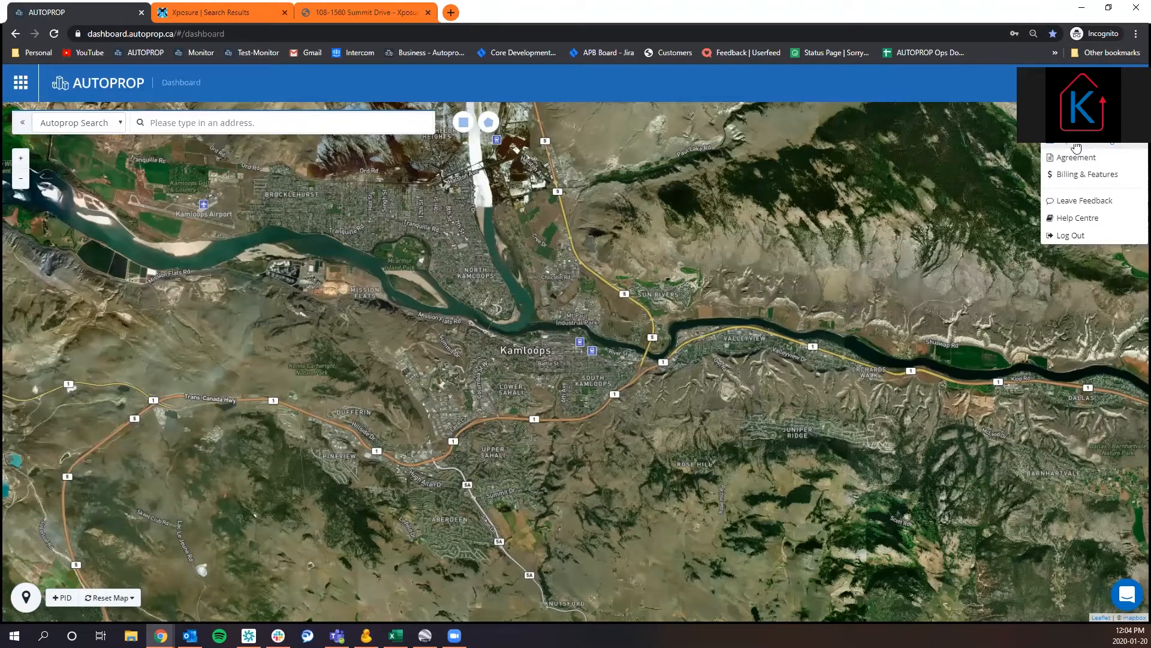
{"action": "left_click", "coordinate": [1077, 147]}
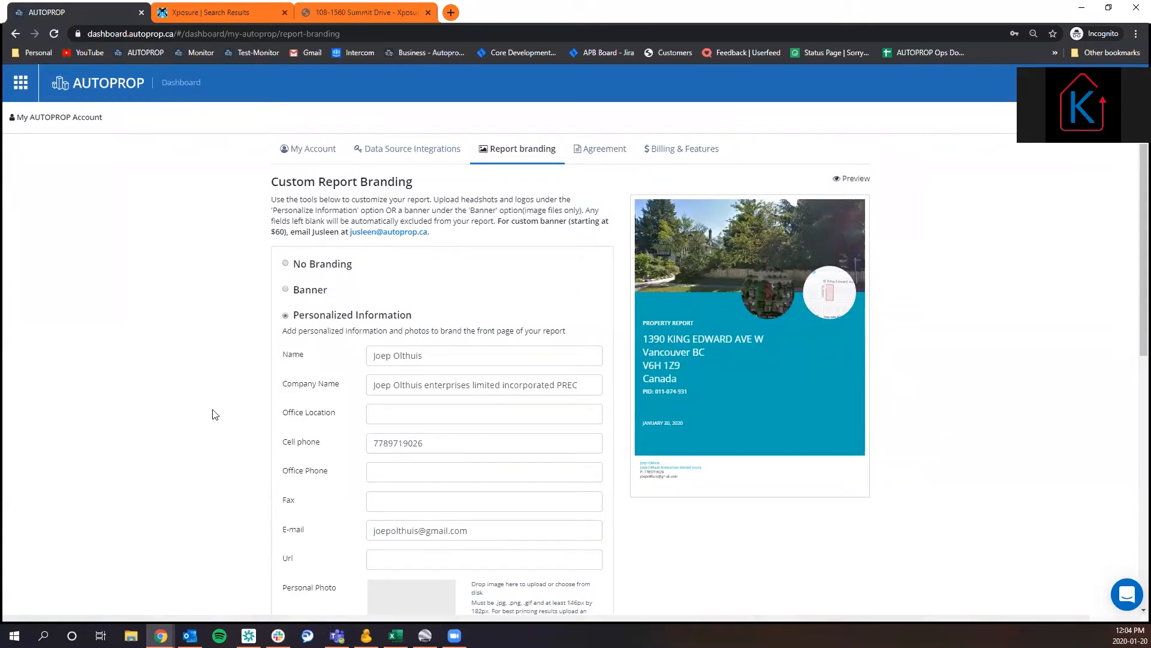
{"action": "scroll", "coordinate": [215, 413], "scroll_direction": "down", "scroll_amount": 2}
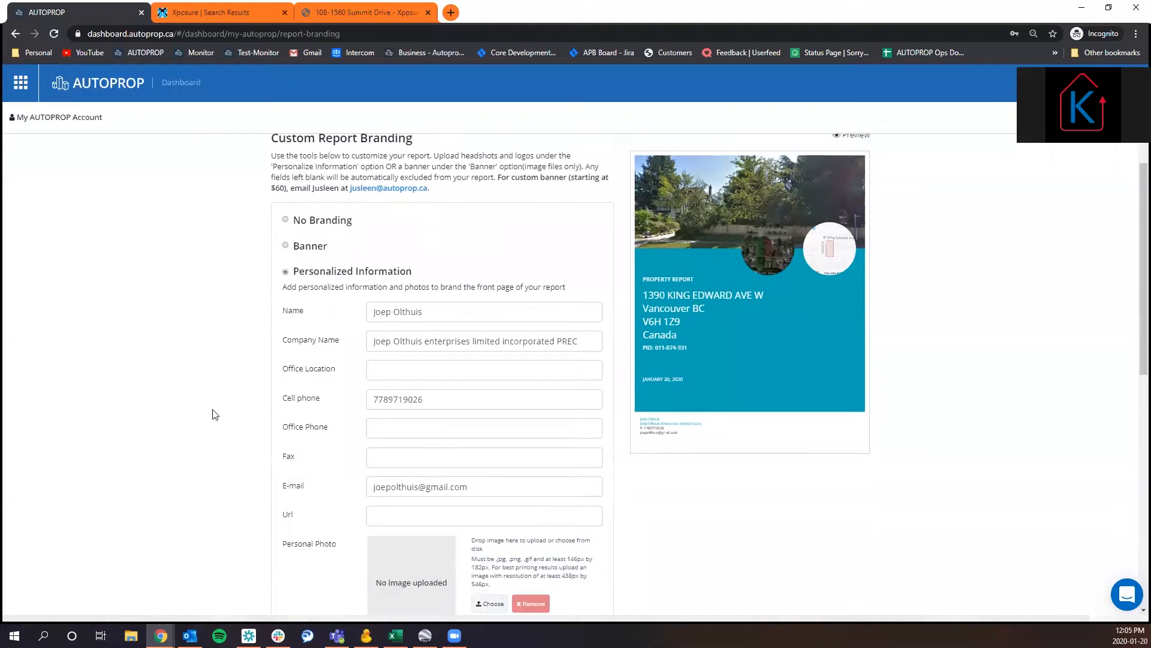
Try the No Branding option for the report, and switch back to Personalized Information.
{"action": "scroll", "coordinate": [349, 288], "scroll_direction": "up", "scroll_amount": 1}
{"action": "left_click", "coordinate": [333, 208]}
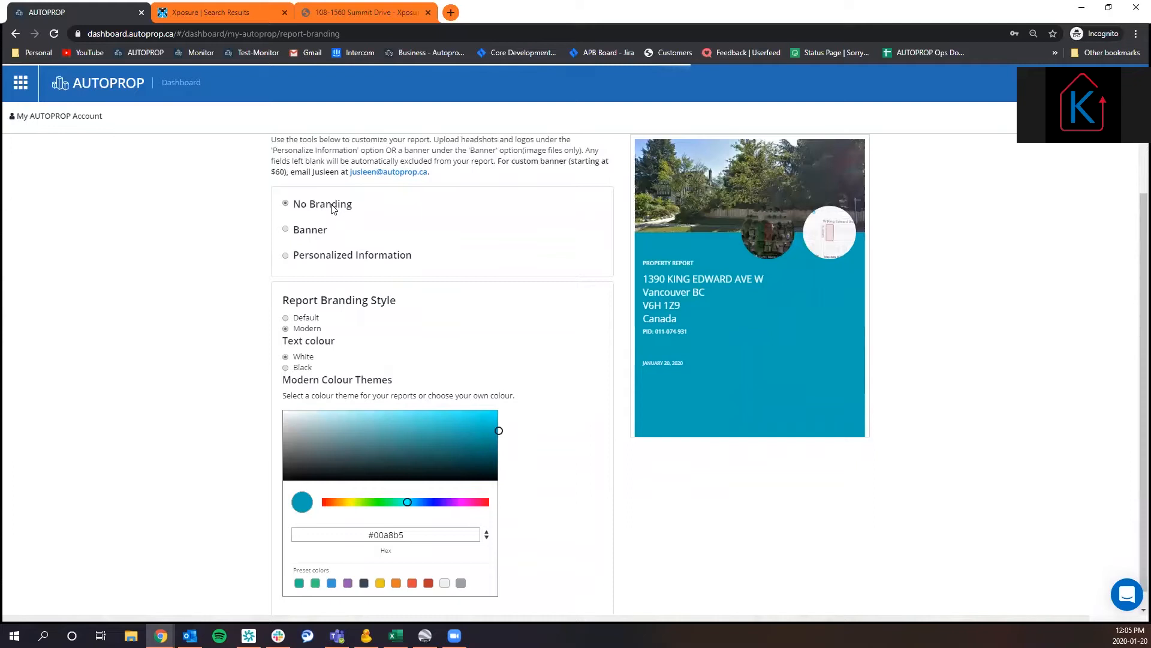
{"action": "left_click", "coordinate": [353, 259]}
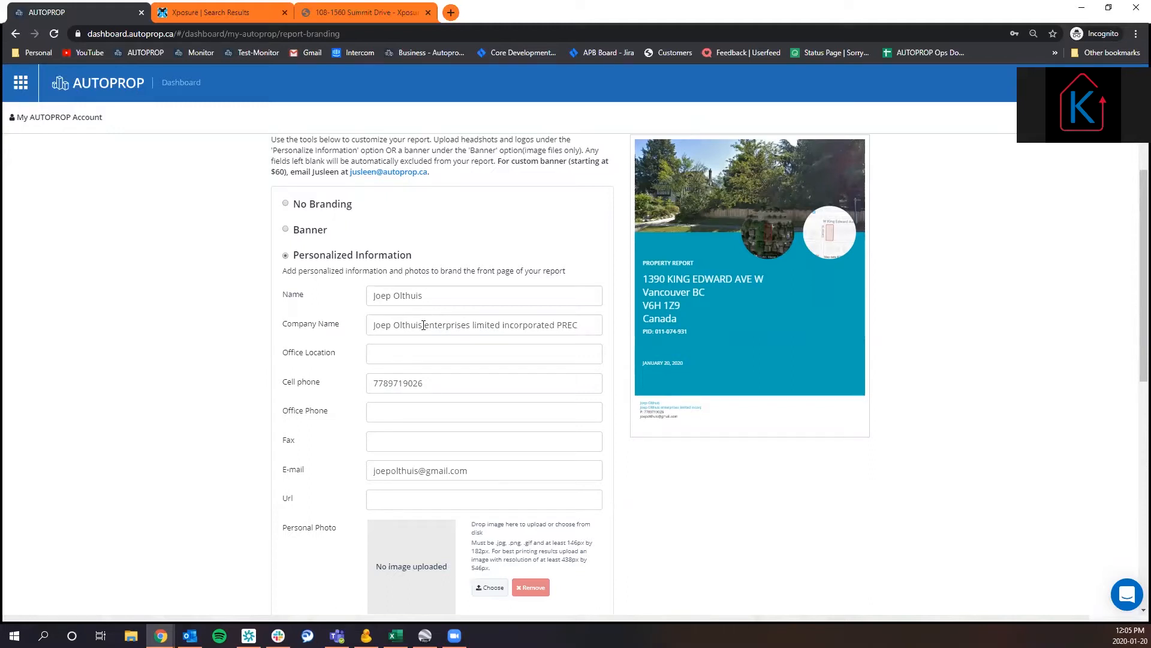
Replace the part of the company name after the owner's name with "ltd" and fill in the fax number.
{"action": "left_click_drag", "start_coordinate": [424, 325], "coordinate": [609, 332]}
{"action": "key", "text": "BackSpace"}
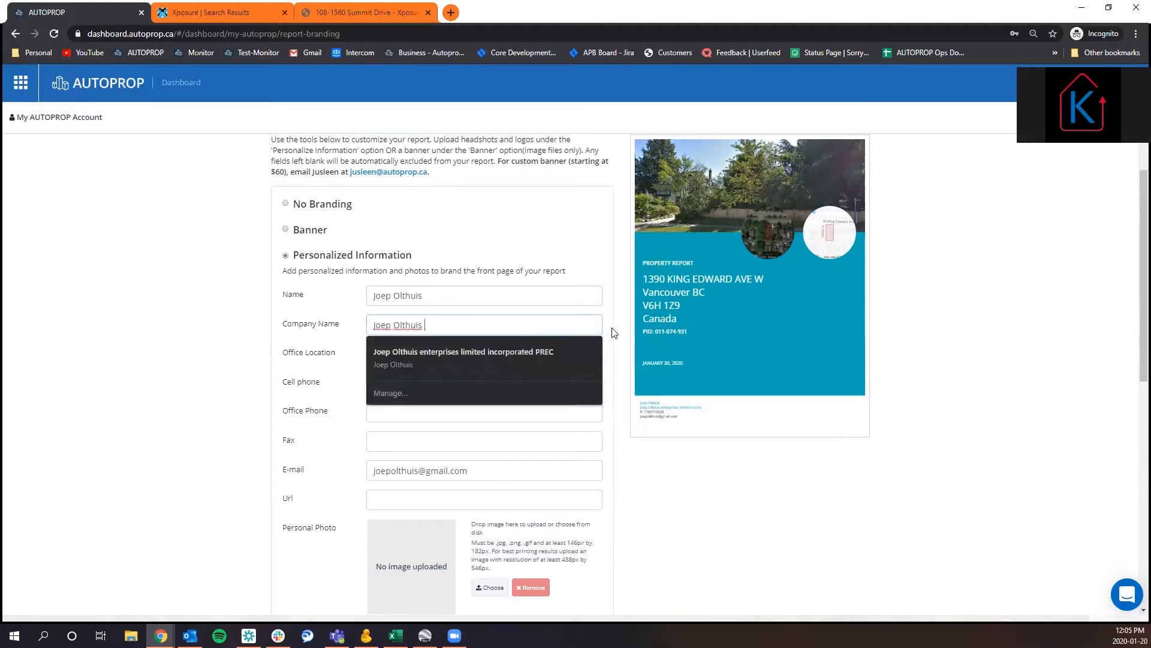
{"action": "type", "text": "ltd"}
{"action": "left_click", "coordinate": [192, 379]}
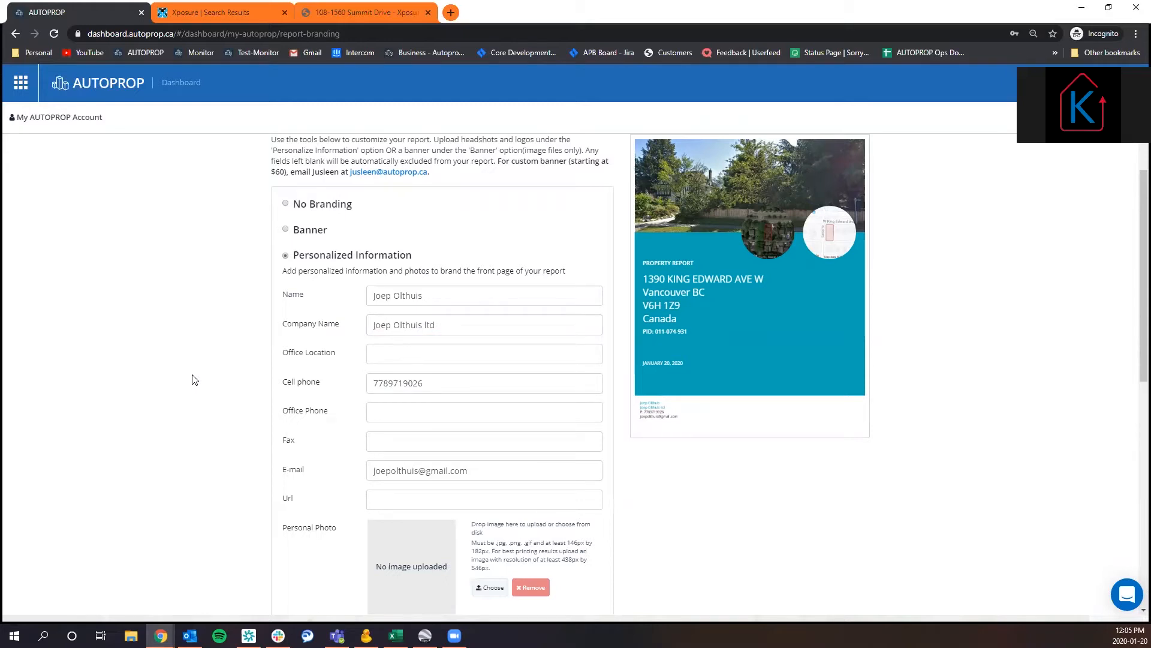
{"action": "left_click", "coordinate": [390, 437]}
{"action": "type", "text": "654654654"}
Upload IMG_0426 from the Pictures folder as the personal photo and save it with the proposed crop.
{"action": "scroll", "coordinate": [597, 429], "scroll_direction": "down", "scroll_amount": 2}
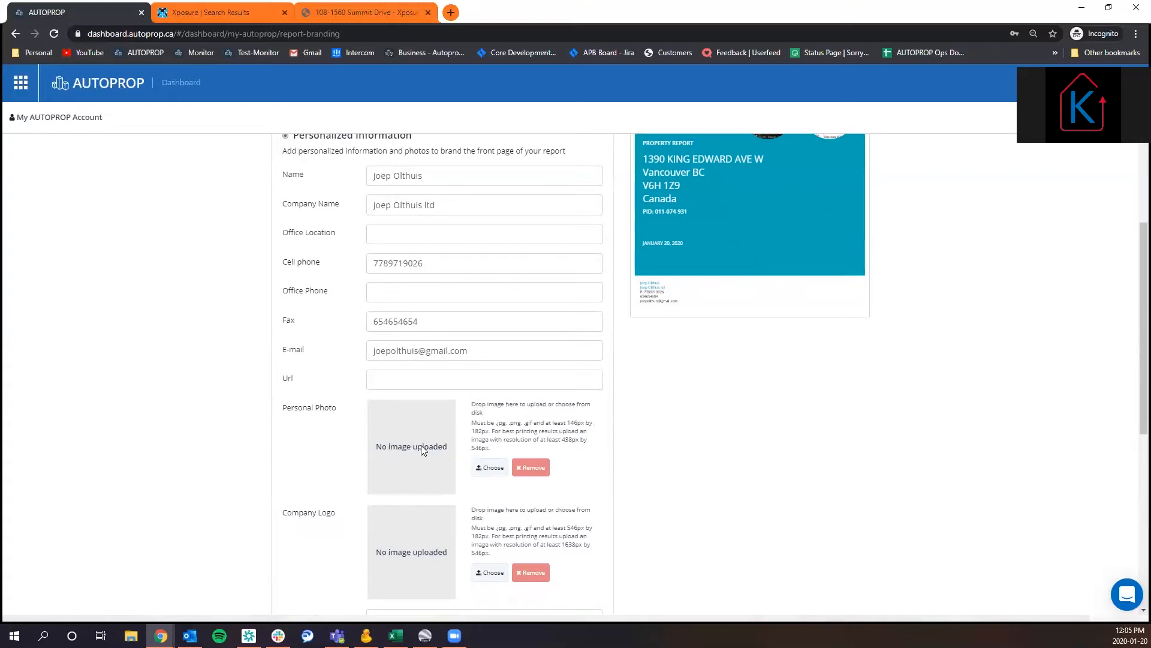
{"action": "left_click", "coordinate": [491, 467]}
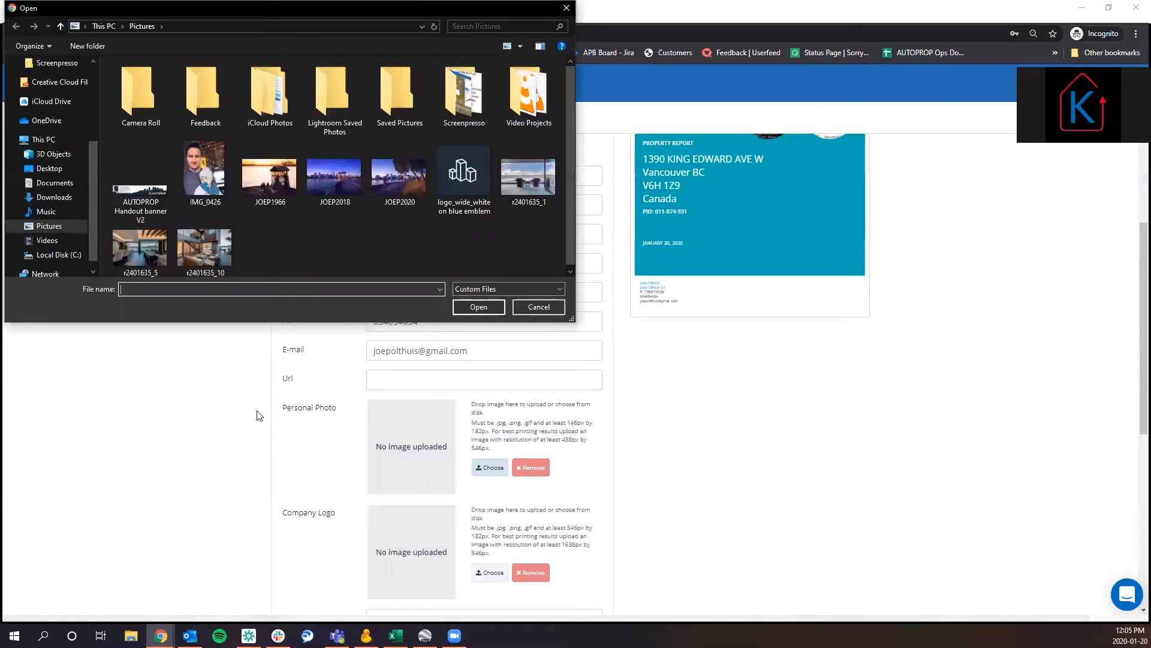
{"action": "left_click", "coordinate": [205, 174]}
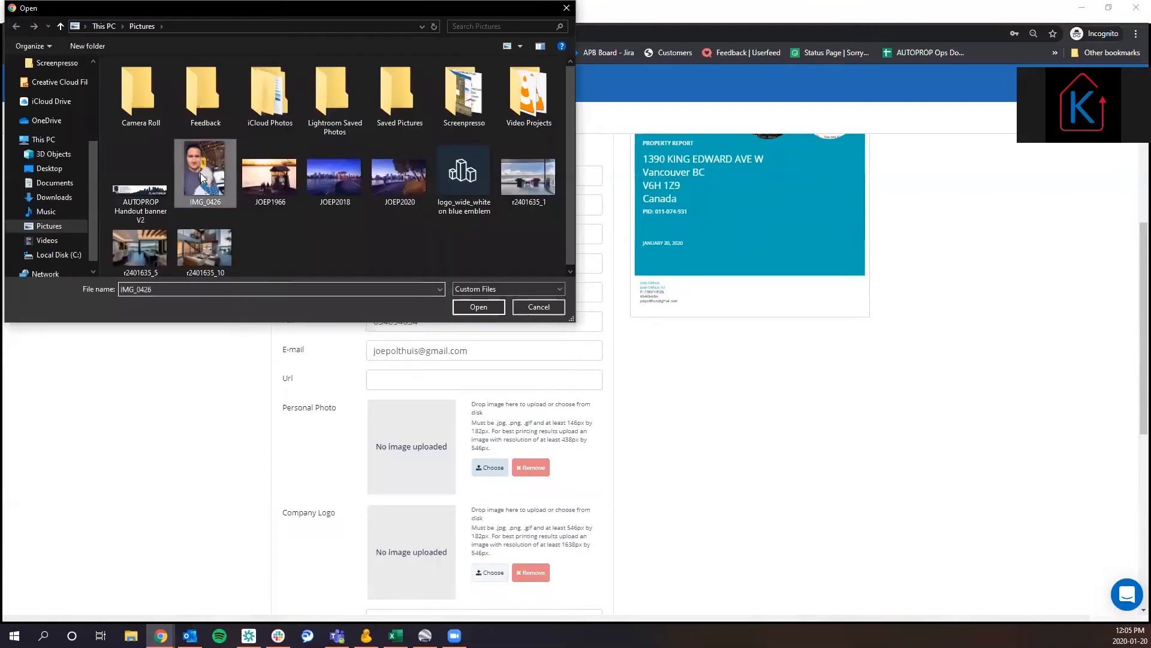
{"action": "left_click", "coordinate": [486, 308]}
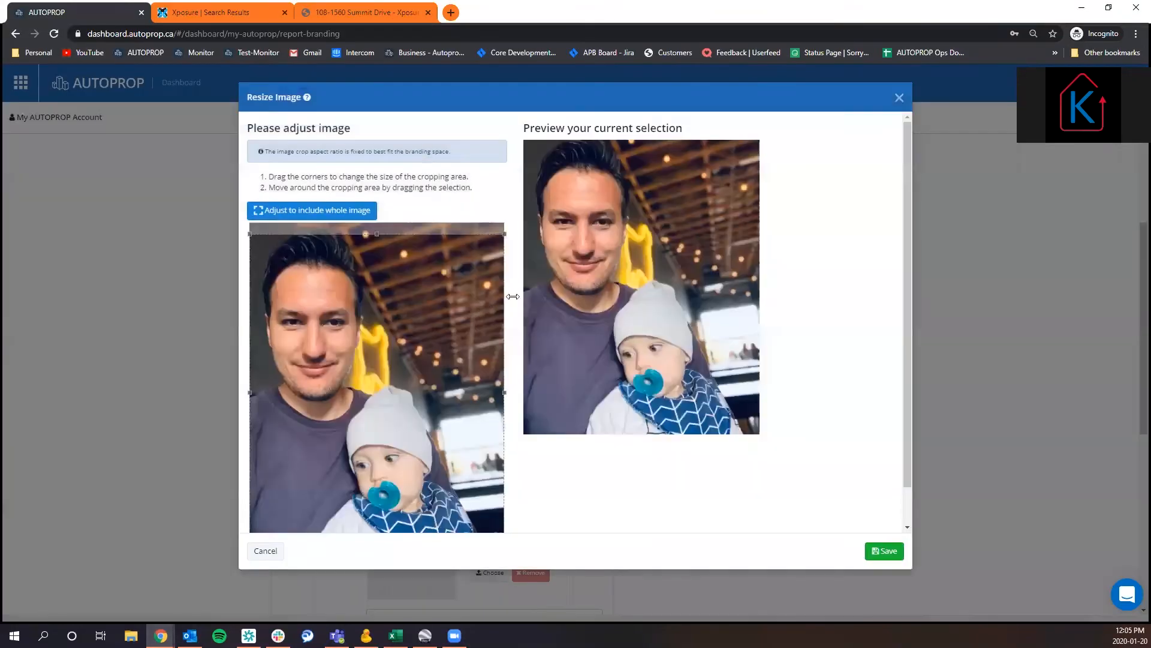
{"action": "left_click", "coordinate": [885, 552]}
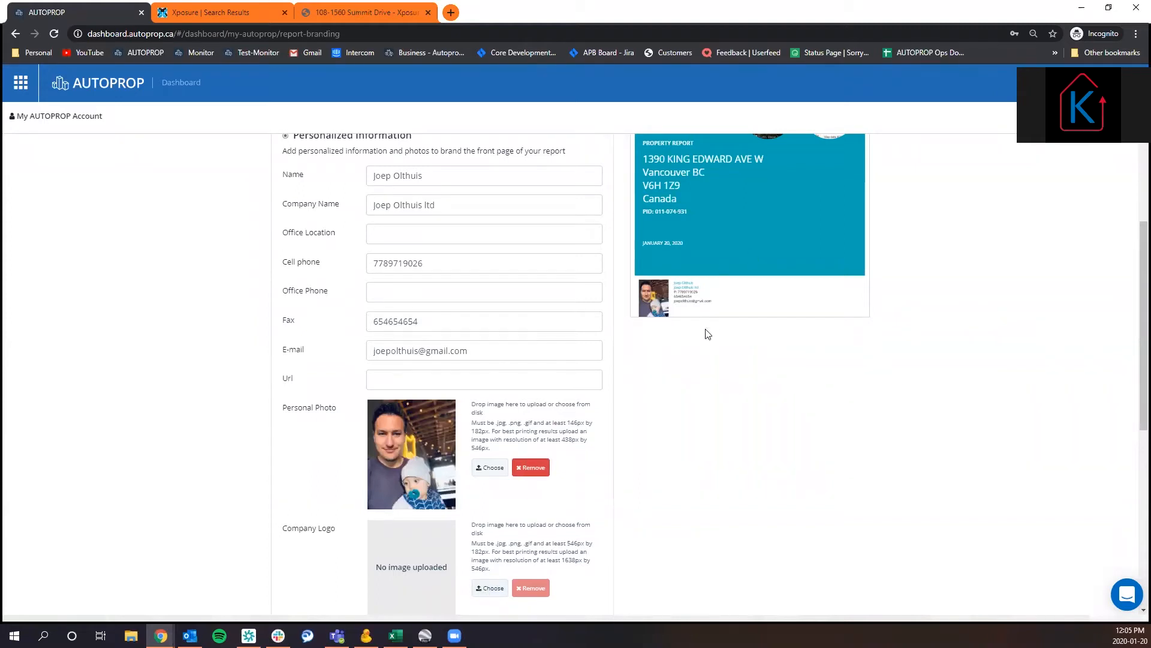
{"action": "scroll", "coordinate": [684, 403], "scroll_direction": "down", "scroll_amount": 2}
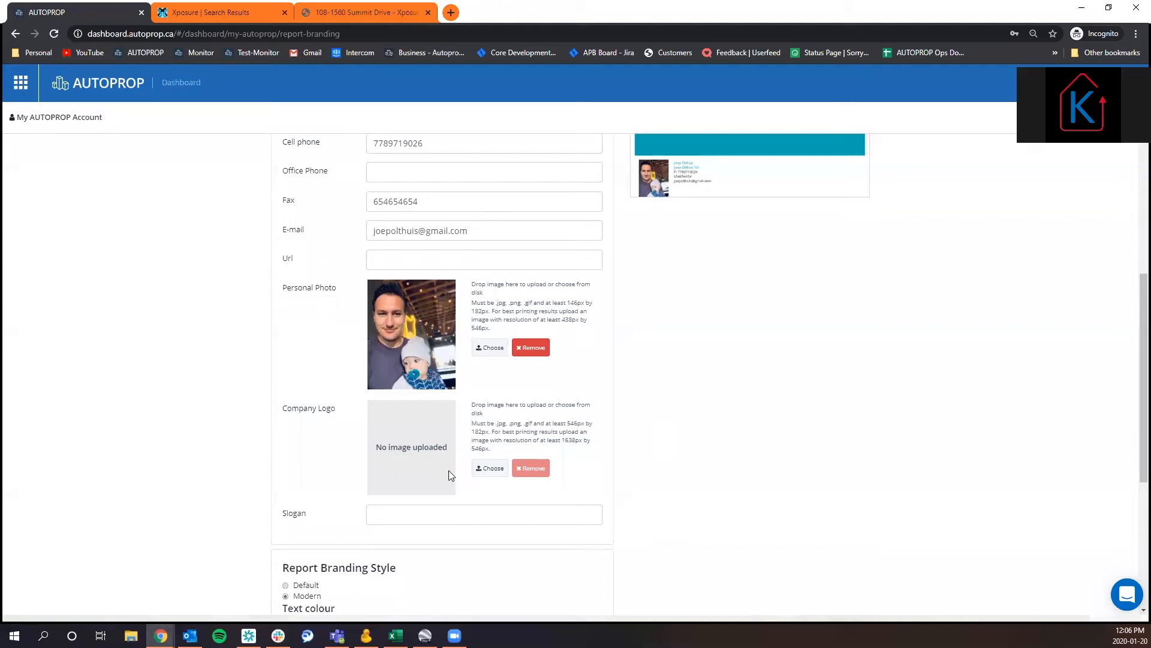
{"action": "scroll", "coordinate": [707, 384], "scroll_direction": "up", "scroll_amount": 2}
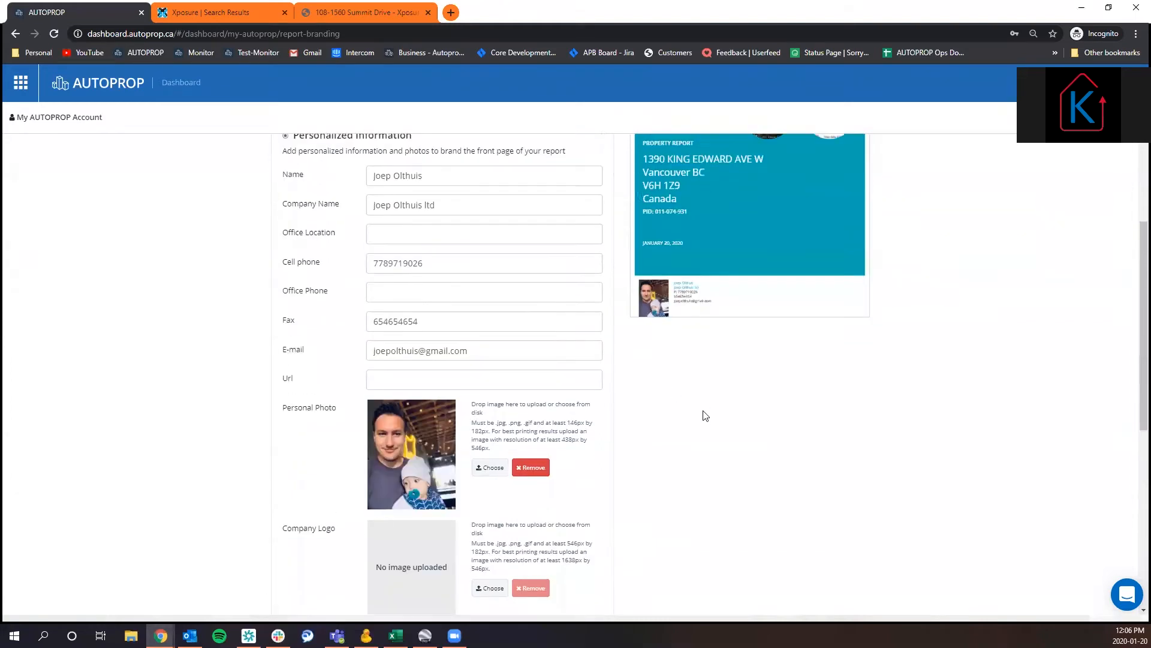
{"action": "scroll", "coordinate": [707, 467], "scroll_direction": "up", "scroll_amount": 2}
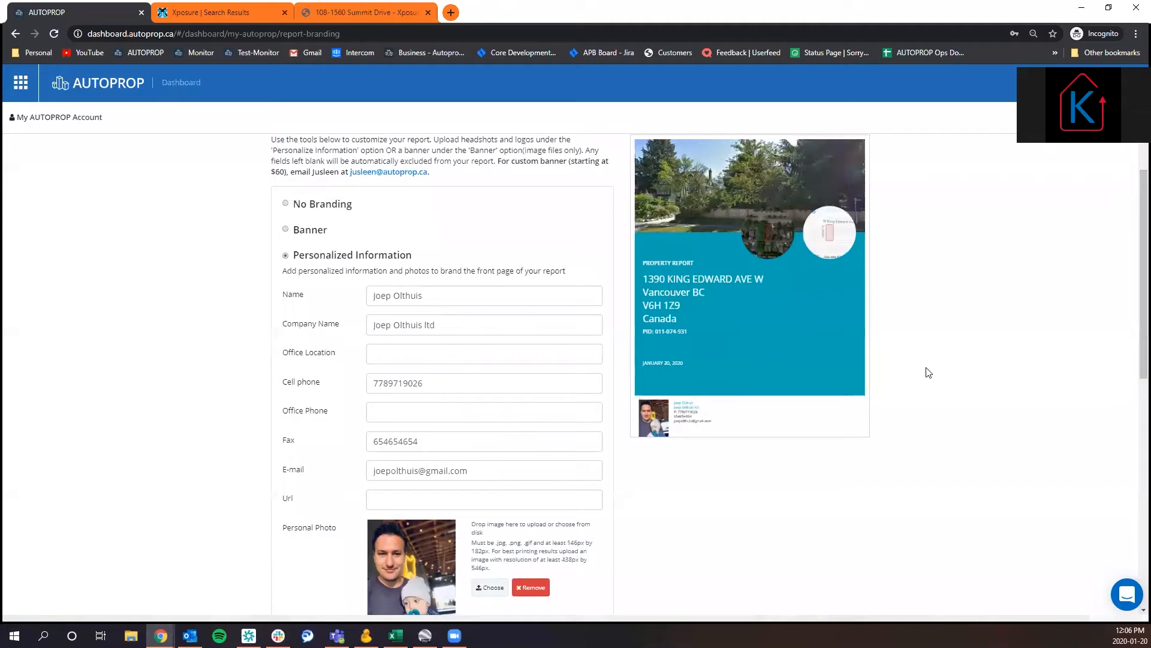
Set the report's Modern colour theme to bright green #05f60e and check it on the cover preview.
{"action": "scroll", "coordinate": [929, 378], "scroll_direction": "down", "scroll_amount": 7}
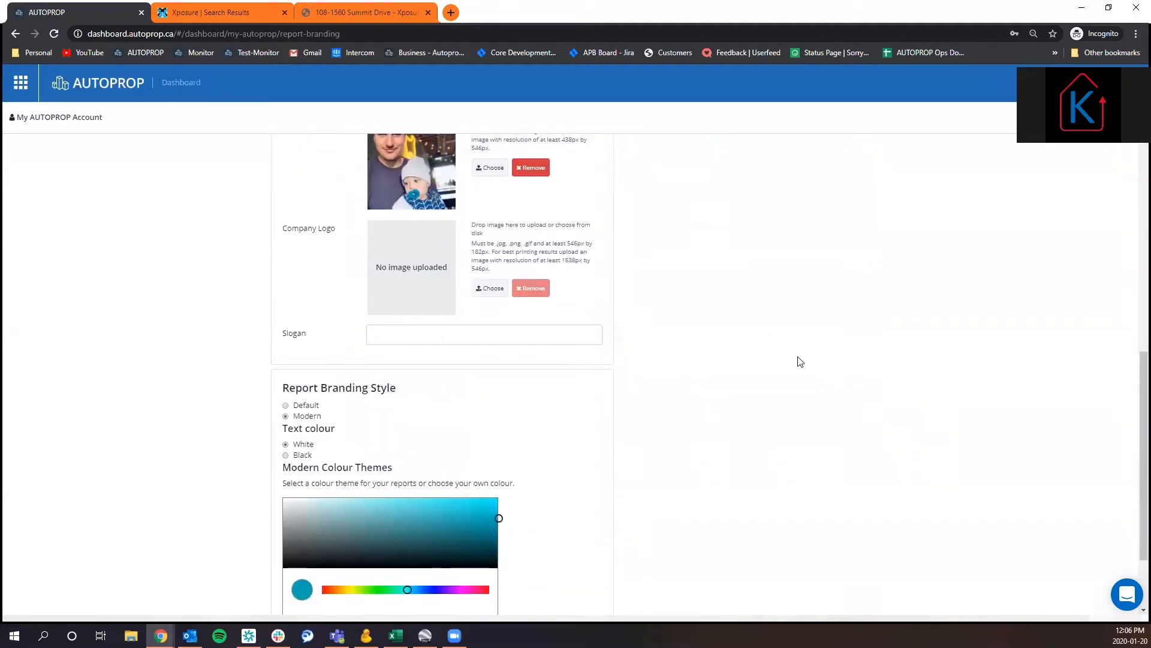
{"action": "scroll", "coordinate": [761, 359], "scroll_direction": "up", "scroll_amount": 3}
{"action": "scroll", "coordinate": [754, 367], "scroll_direction": "down", "scroll_amount": 3}
{"action": "scroll", "coordinate": [754, 367], "scroll_direction": "down", "scroll_amount": 1}
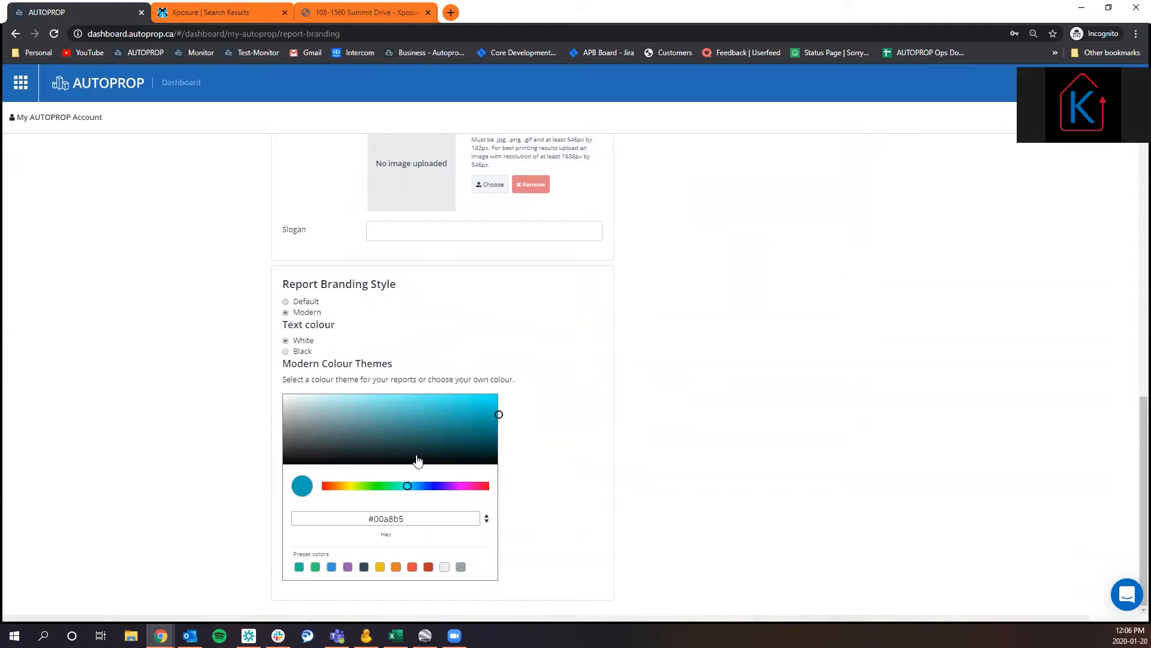
{"action": "left_click", "coordinate": [404, 486]}
{"action": "left_click_drag", "start_coordinate": [373, 489], "coordinate": [379, 486]}
{"action": "left_click", "coordinate": [494, 397]}
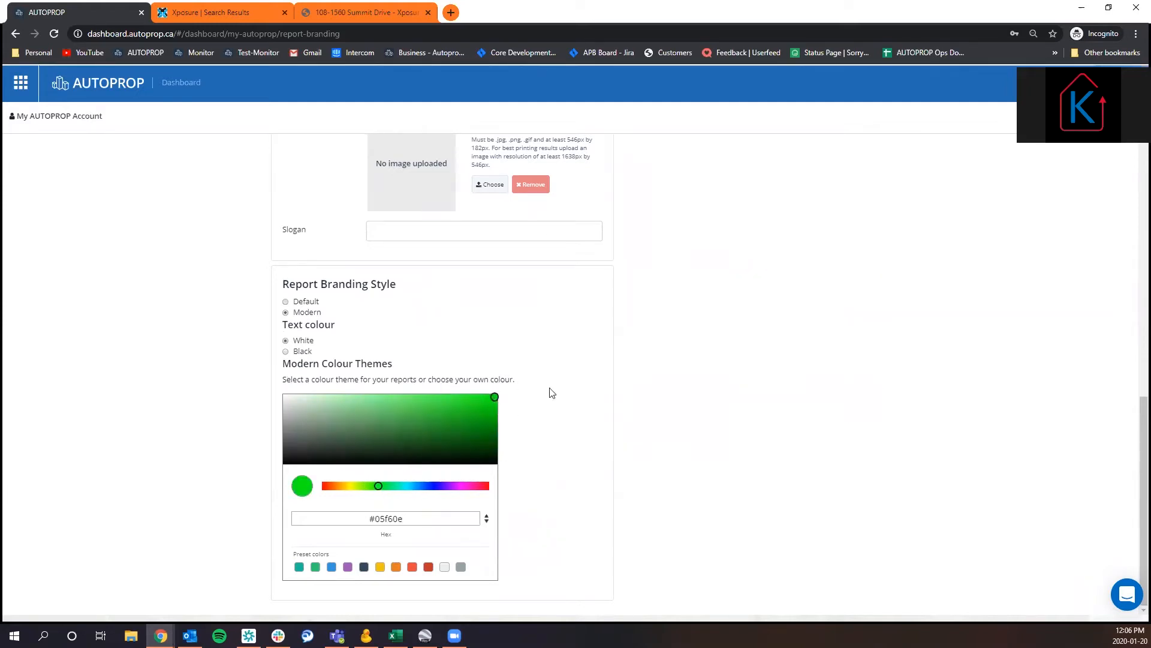
{"action": "scroll", "coordinate": [851, 380], "scroll_direction": "up", "scroll_amount": 9}
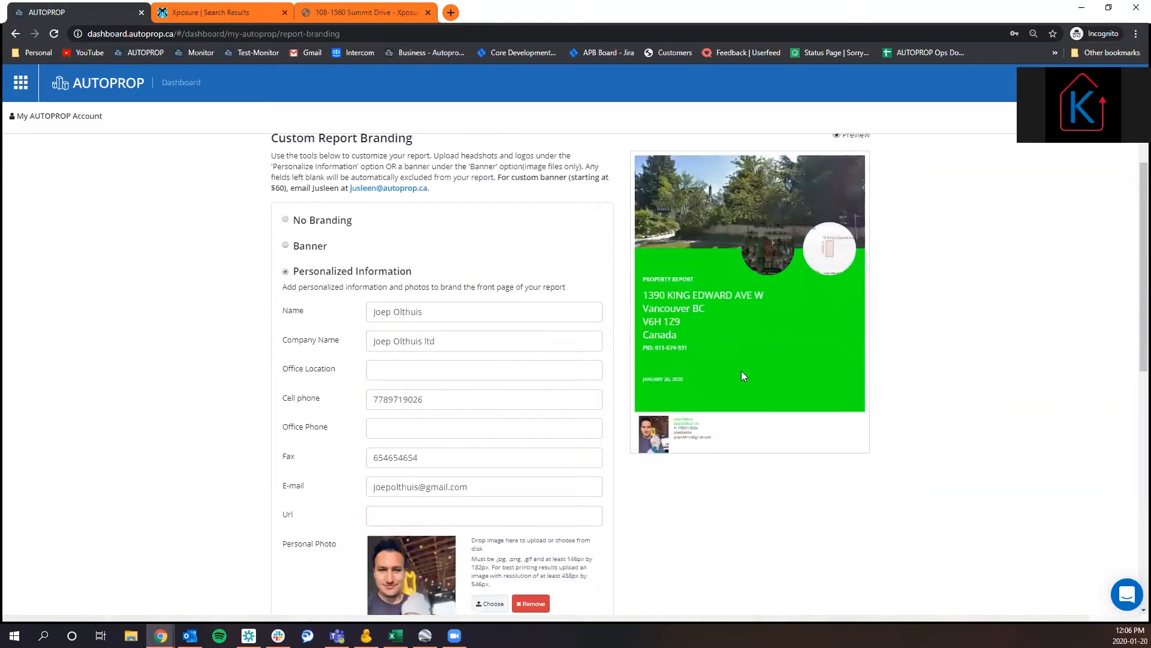
Change the report's Modern colour theme to dark blue #282965 and check the cover preview.
{"action": "scroll", "coordinate": [860, 525], "scroll_direction": "down", "scroll_amount": 7}
{"action": "scroll", "coordinate": [860, 526], "scroll_direction": "down", "scroll_amount": 1}
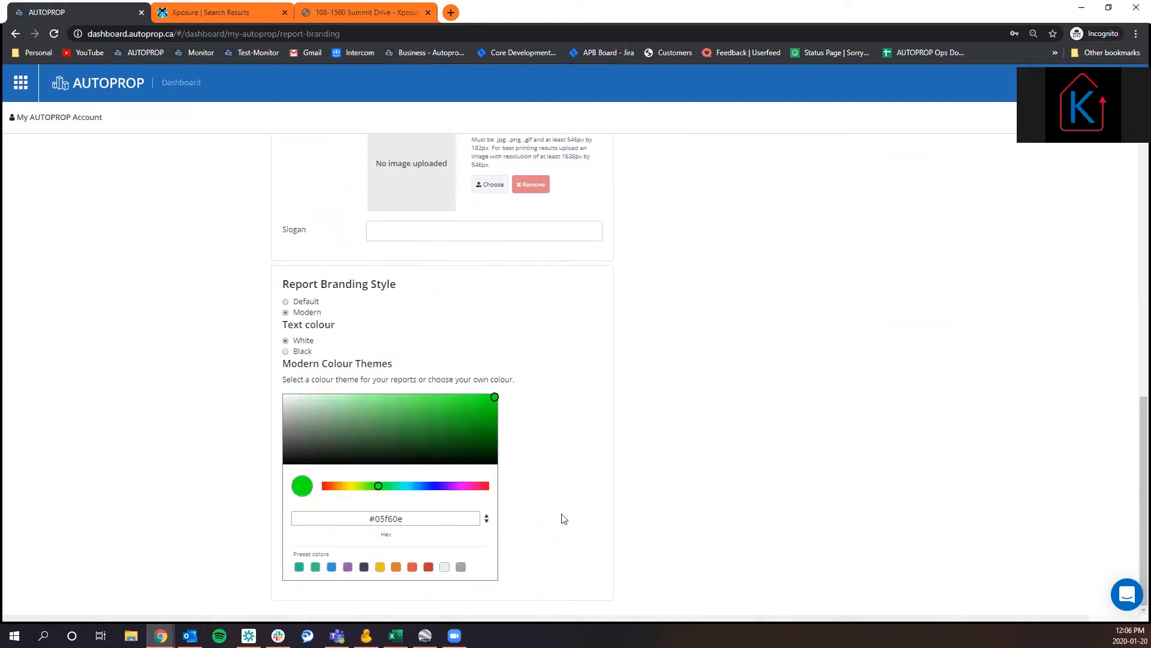
{"action": "left_click", "coordinate": [433, 486]}
{"action": "left_click_drag", "start_coordinate": [389, 443], "coordinate": [412, 437]}
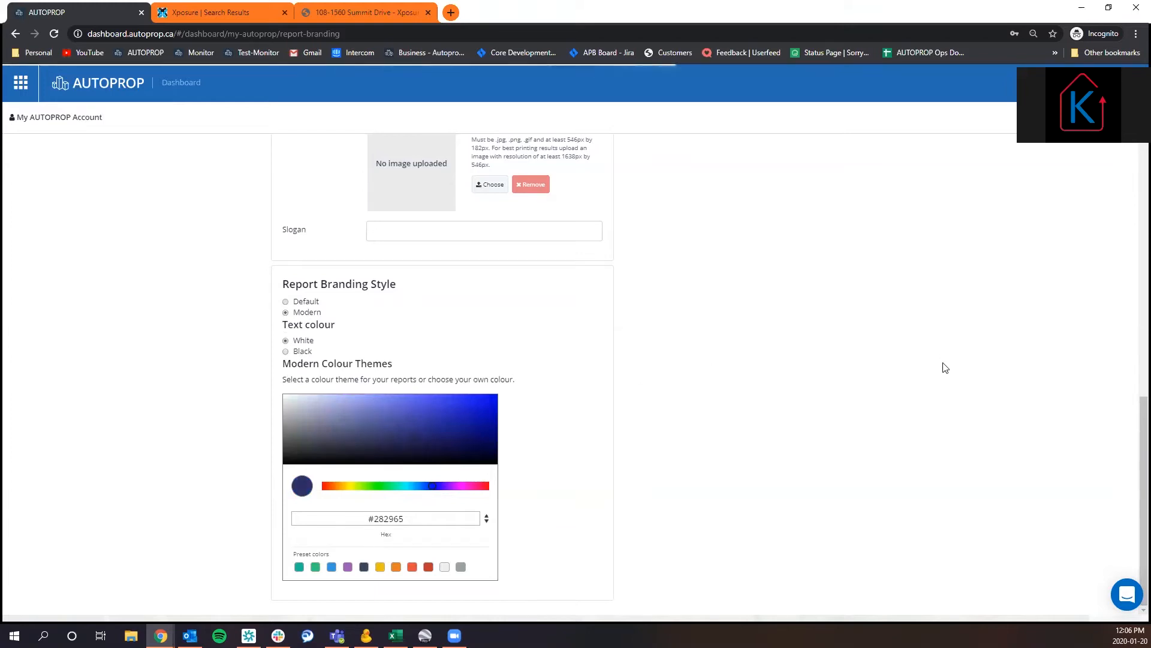
{"action": "scroll", "coordinate": [978, 375], "scroll_direction": "up", "scroll_amount": 8}
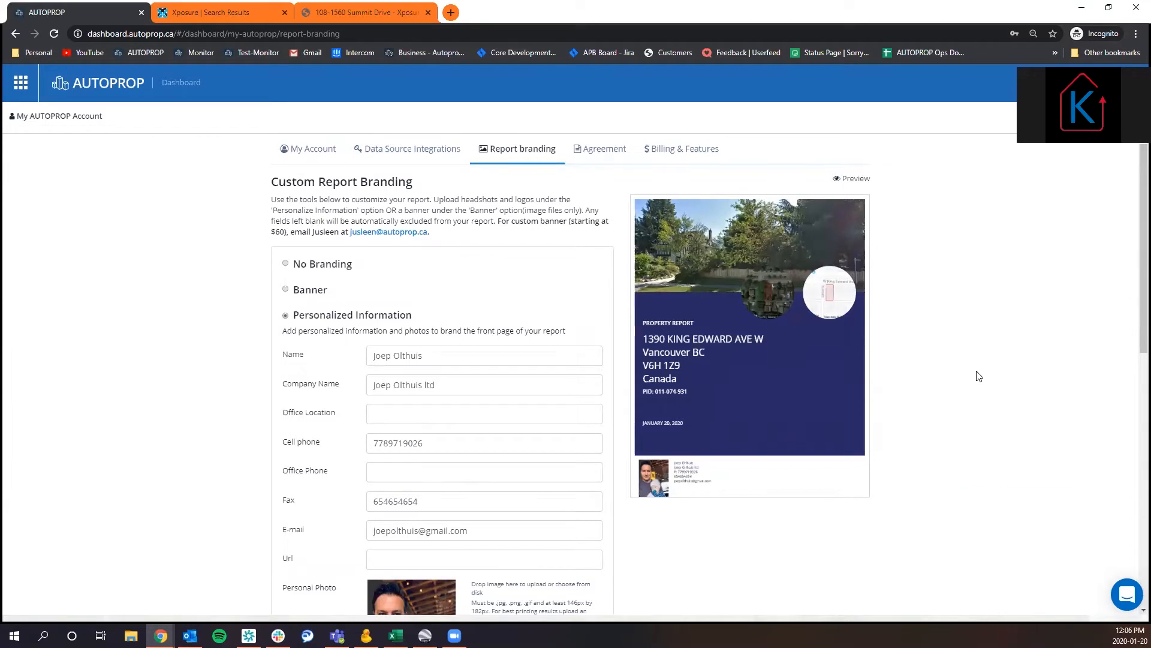
Try the Banner option, highlight its minimum image size, and switch the branding back to Personalized Information.
{"action": "scroll", "coordinate": [979, 376], "scroll_direction": "down", "scroll_amount": 4}
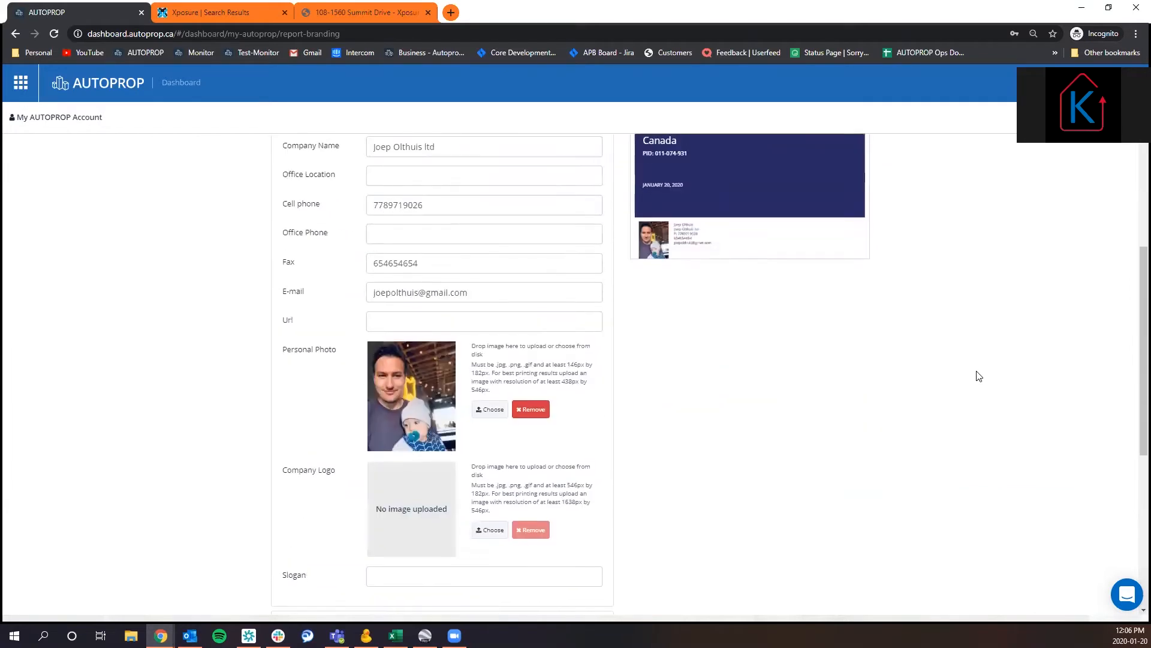
{"action": "scroll", "coordinate": [979, 376], "scroll_direction": "up", "scroll_amount": 2}
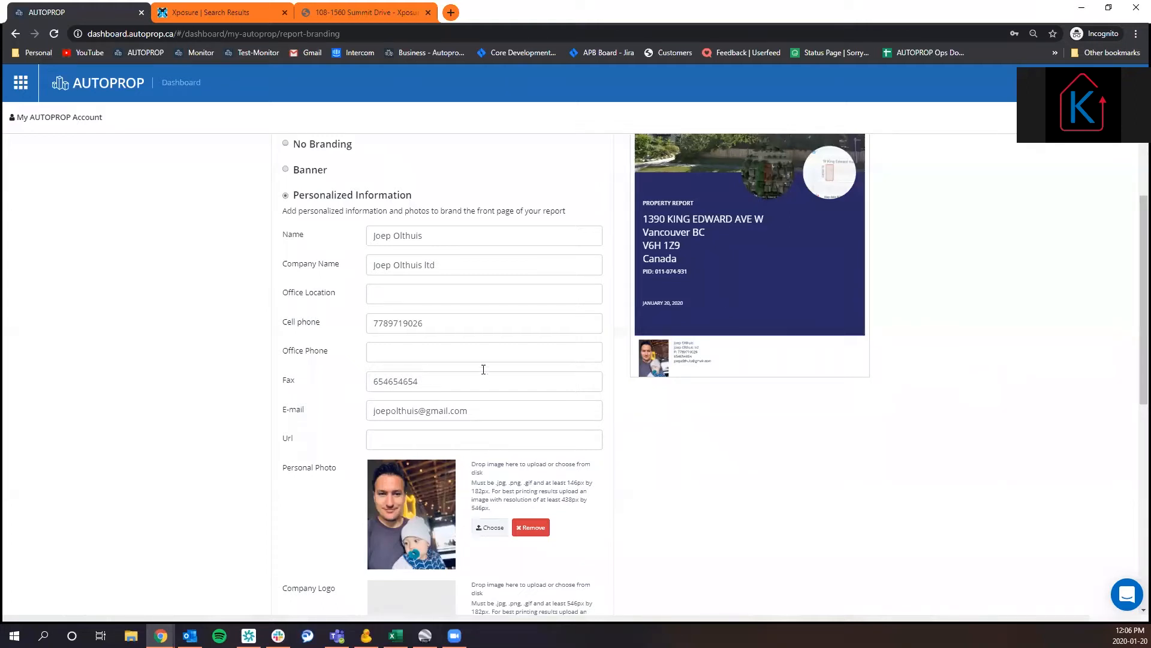
{"action": "left_click", "coordinate": [307, 173]}
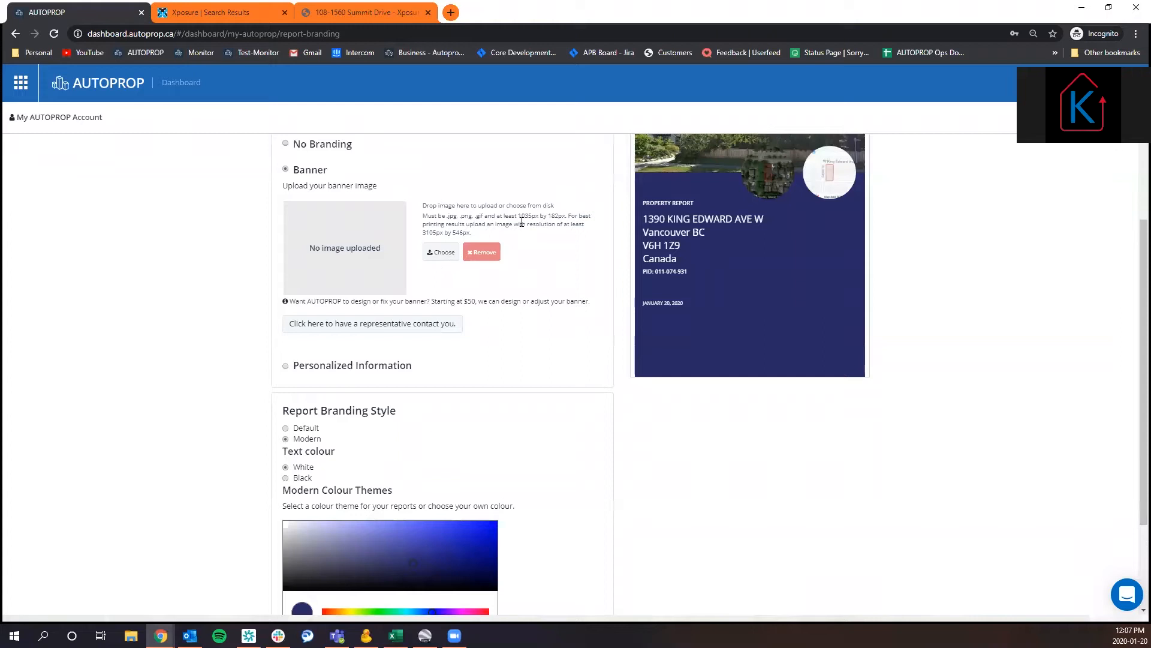
{"action": "left_click_drag", "start_coordinate": [518, 215], "coordinate": [562, 211]}
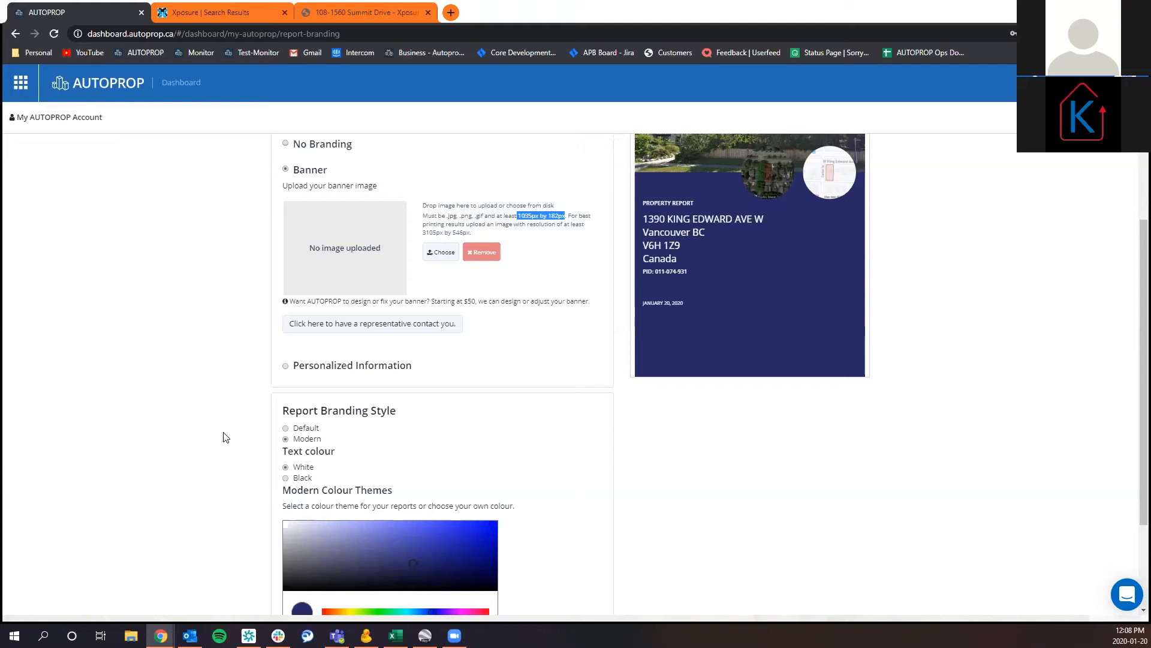
{"action": "scroll", "coordinate": [215, 432], "scroll_direction": "down", "scroll_amount": 2}
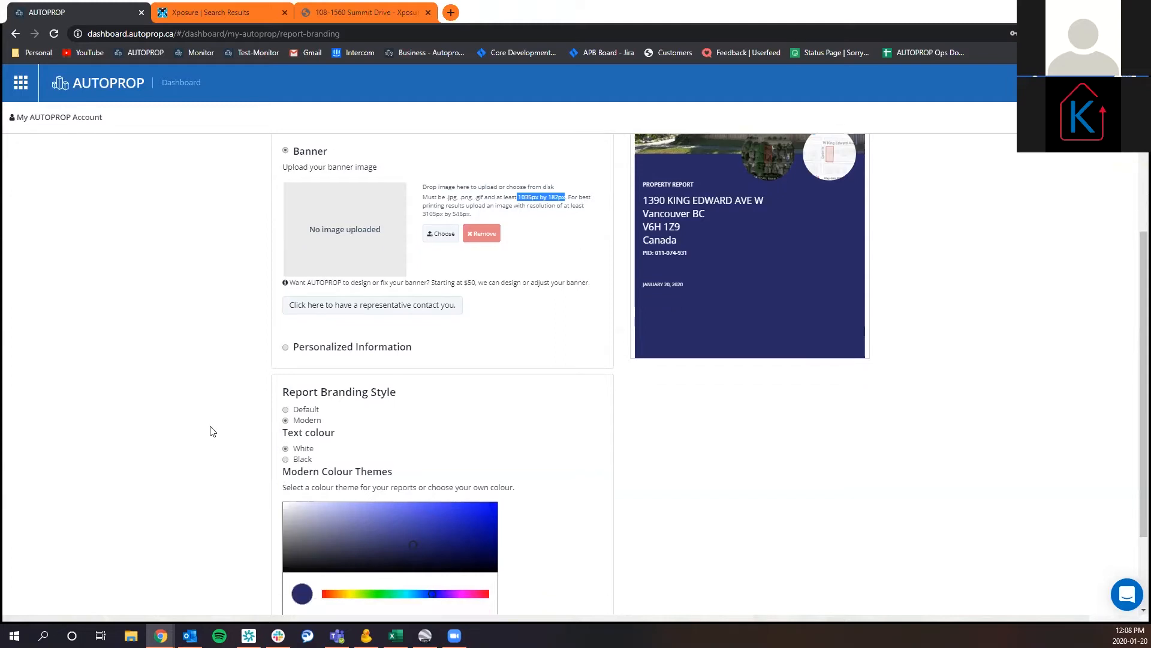
{"action": "scroll", "coordinate": [211, 431], "scroll_direction": "up", "scroll_amount": 4}
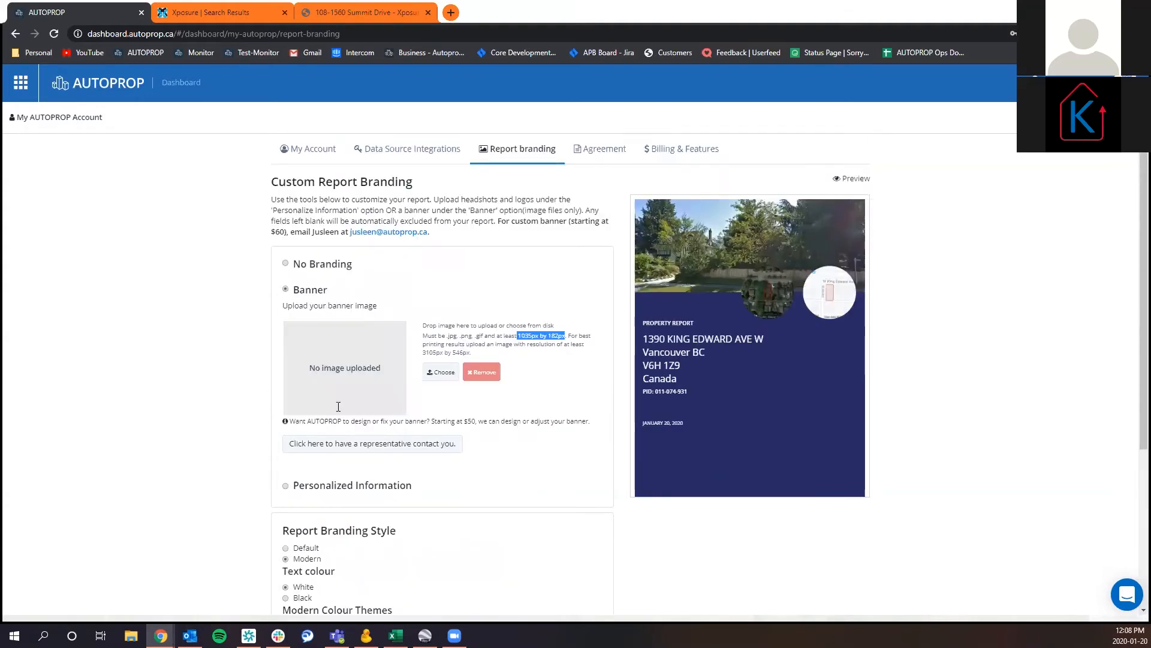
{"action": "scroll", "coordinate": [345, 432], "scroll_direction": "down", "scroll_amount": 1}
{"action": "left_click", "coordinate": [354, 426]}
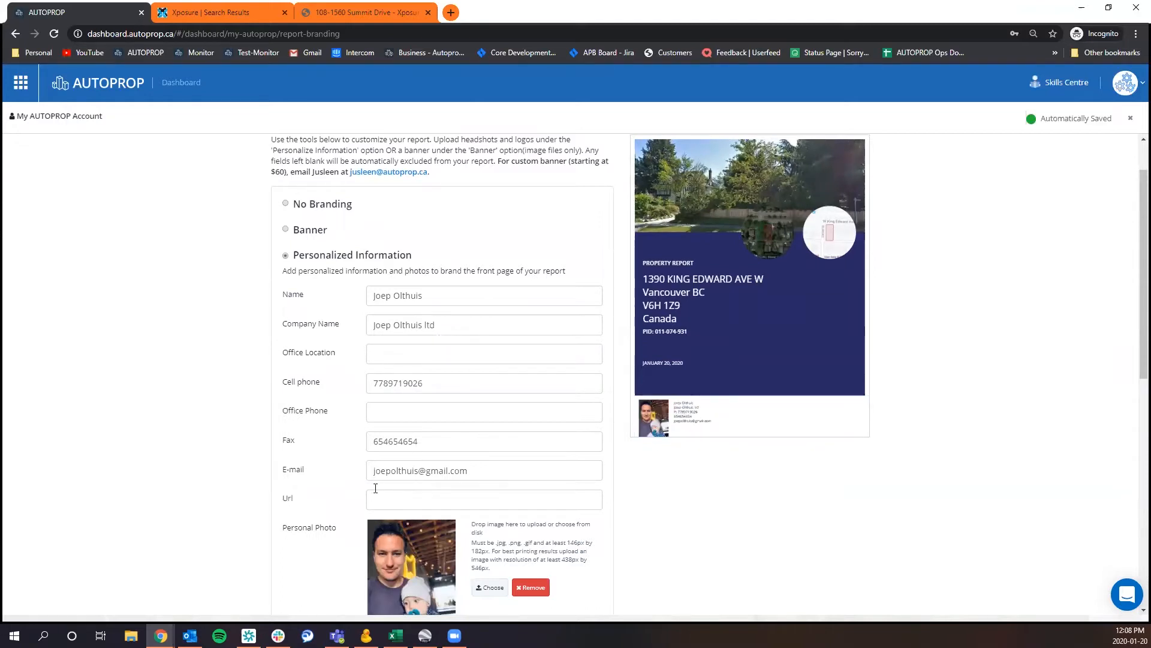
Close the account settings to return to the map and zoom in on the Columbia St blocks in South Kamloops.
{"action": "scroll", "coordinate": [175, 385], "scroll_direction": "up", "scroll_amount": 1}
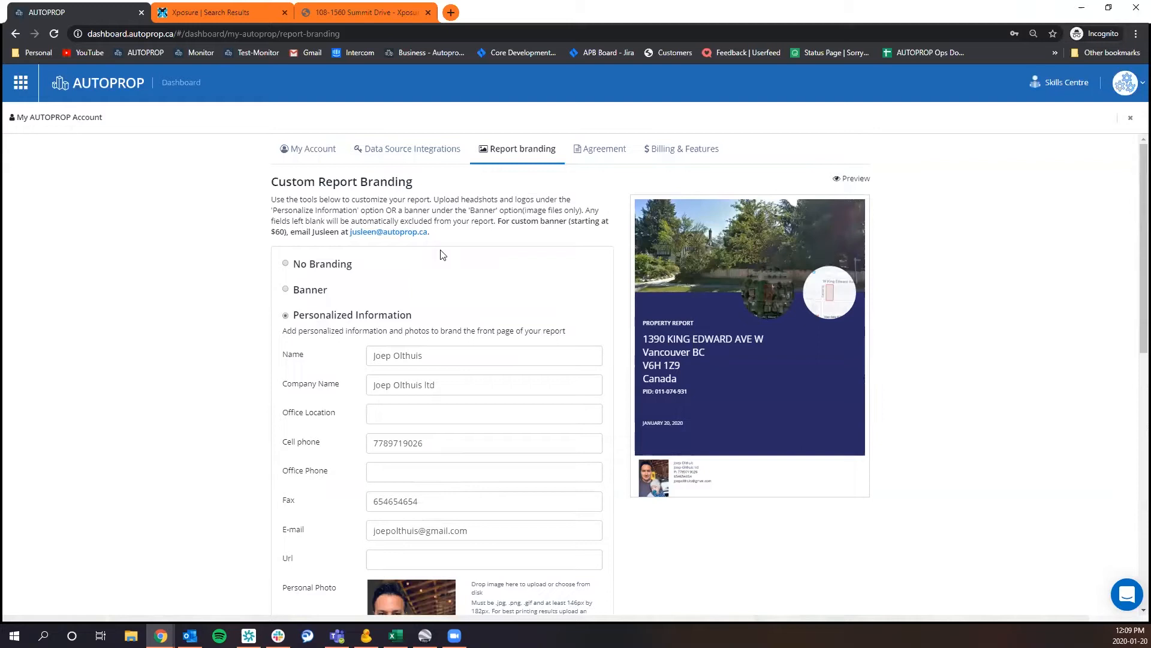
{"action": "left_click", "coordinate": [1129, 122]}
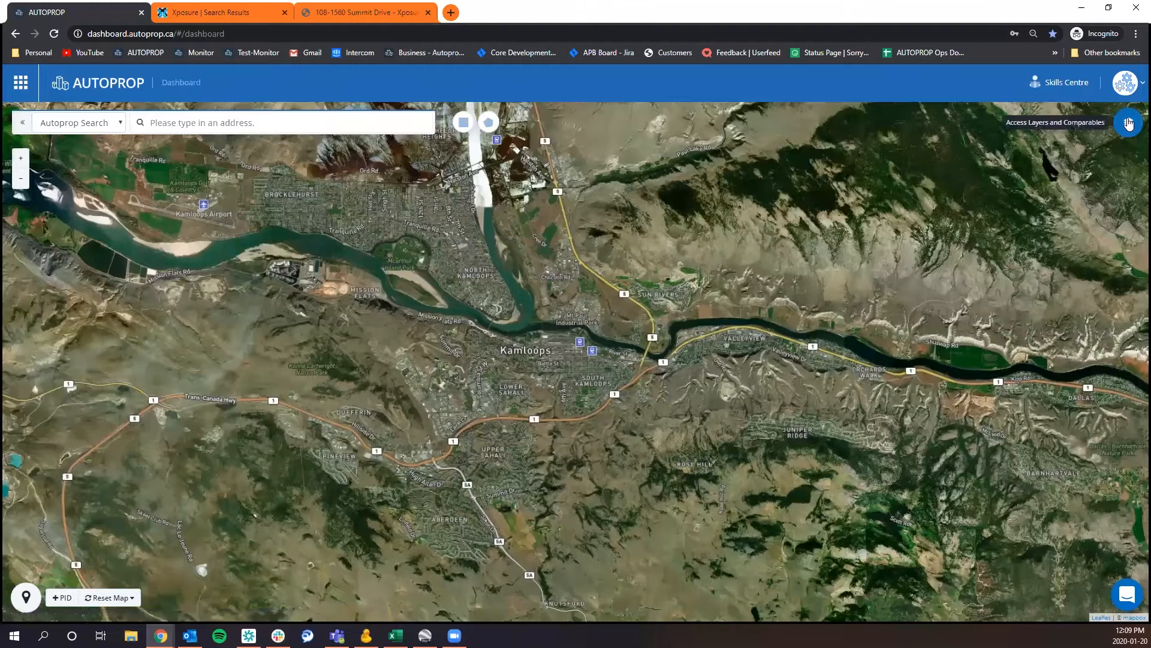
{"action": "left_click_drag", "start_coordinate": [760, 342], "coordinate": [717, 348]}
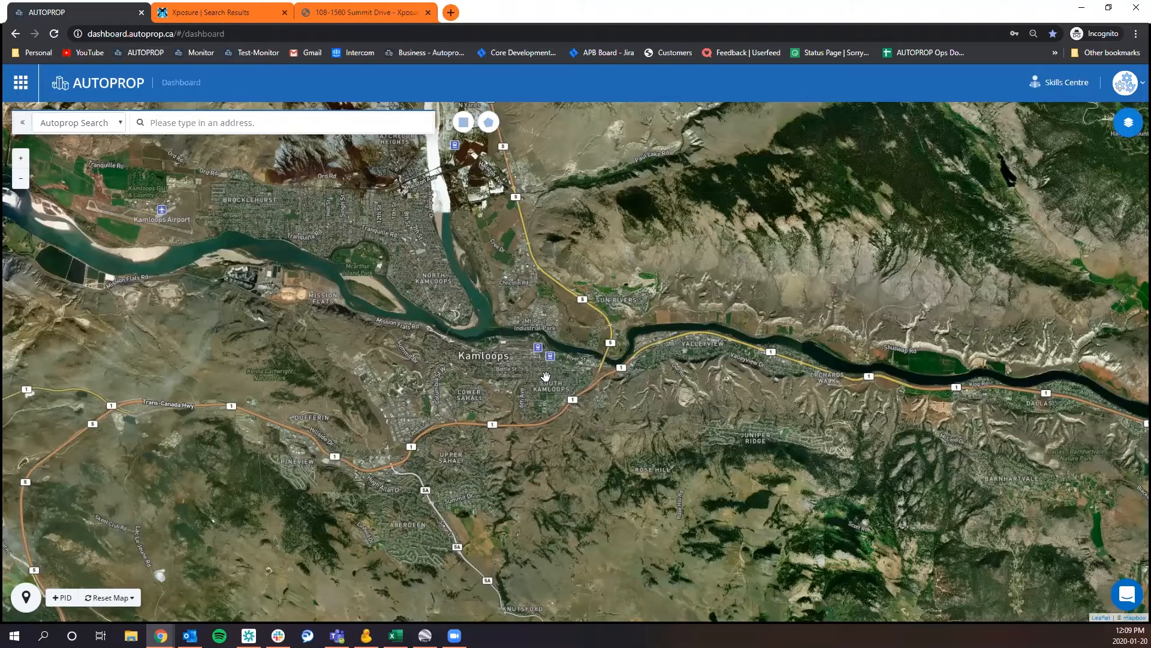
{"action": "scroll", "coordinate": [545, 376], "scroll_direction": "up", "scroll_amount": 3}
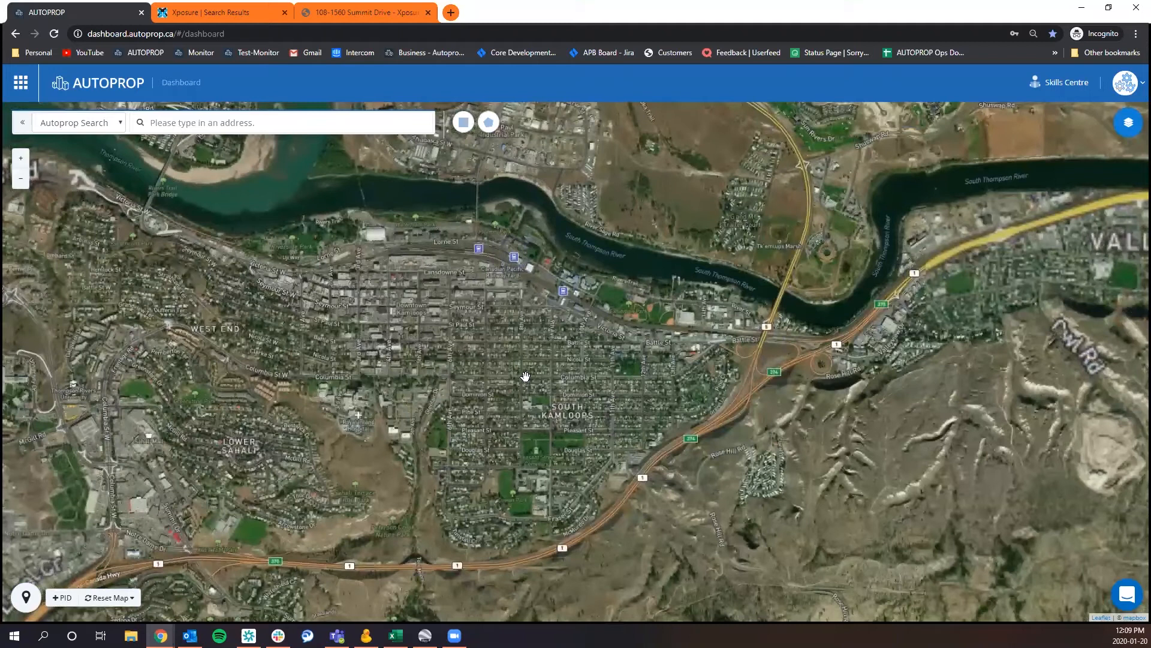
{"action": "scroll", "coordinate": [600, 381], "scroll_direction": "up", "scroll_amount": 4}
{"action": "left_click_drag", "start_coordinate": [608, 381], "coordinate": [591, 299]}
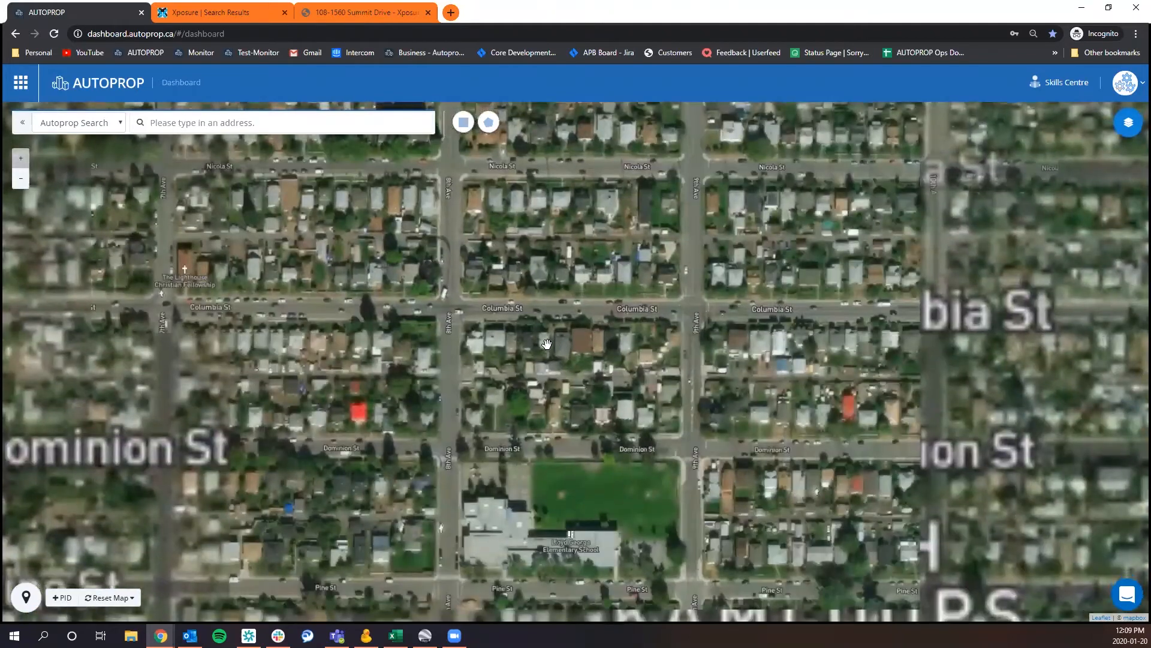
Select a parcel on Columbia St between 8th and 9th Ave, copy its house number and street name, and close its details.
{"action": "left_click", "coordinate": [542, 345]}
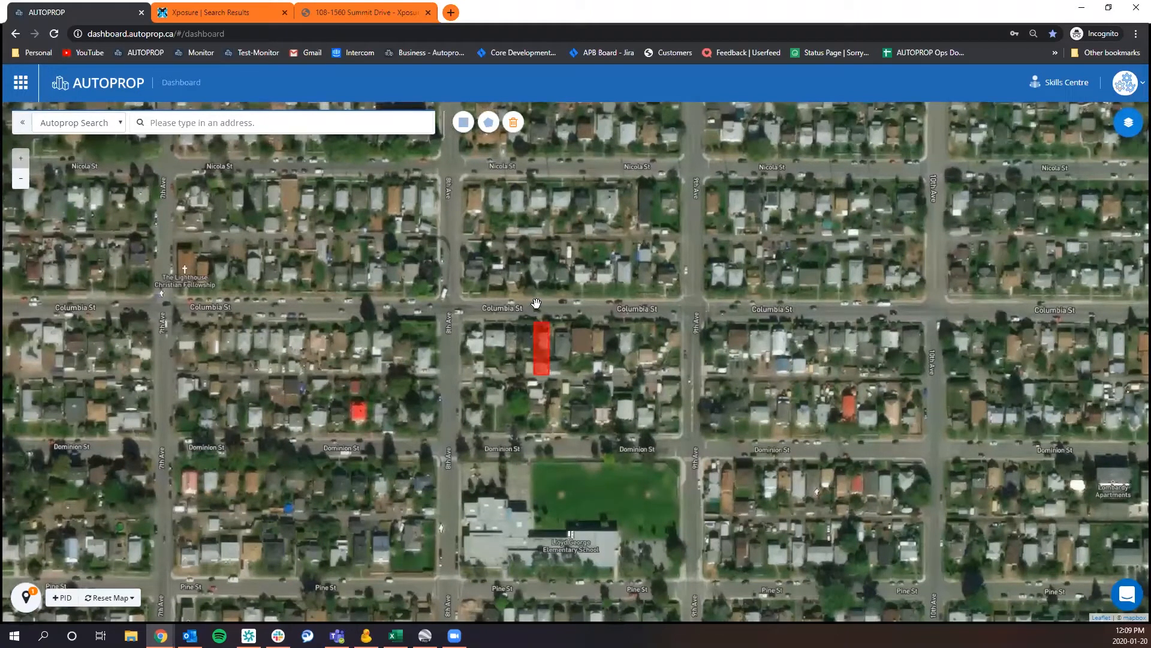
{"action": "left_click", "coordinate": [543, 358]}
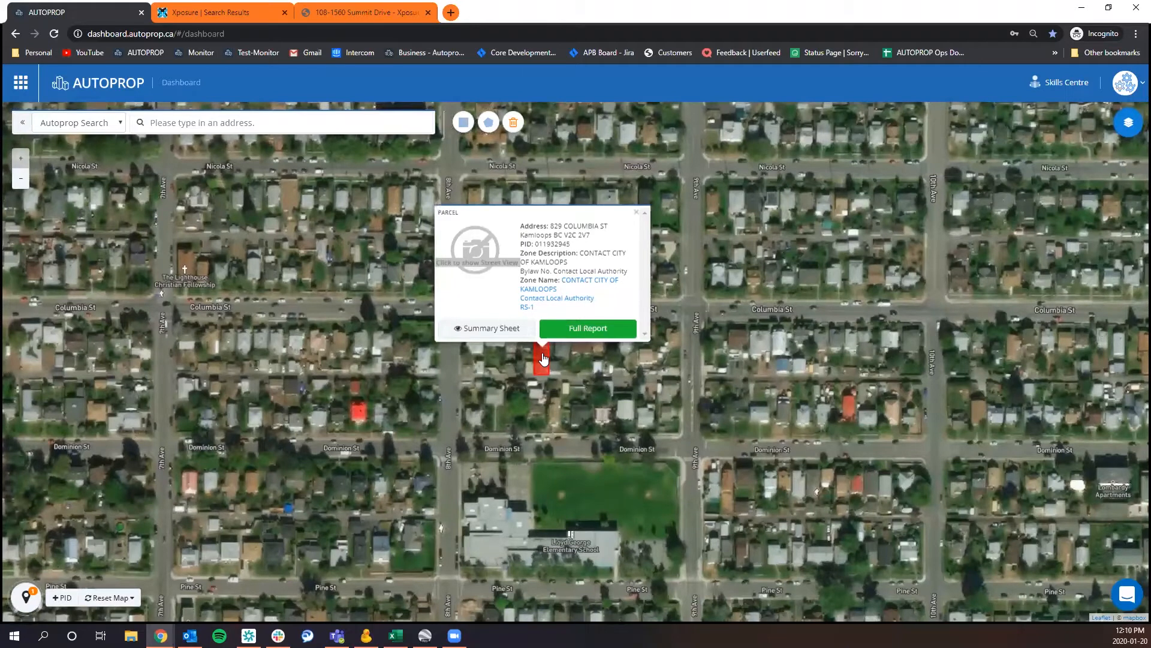
{"action": "left_click_drag", "start_coordinate": [549, 226], "coordinate": [598, 229]}
{"action": "left_click", "coordinate": [637, 212]}
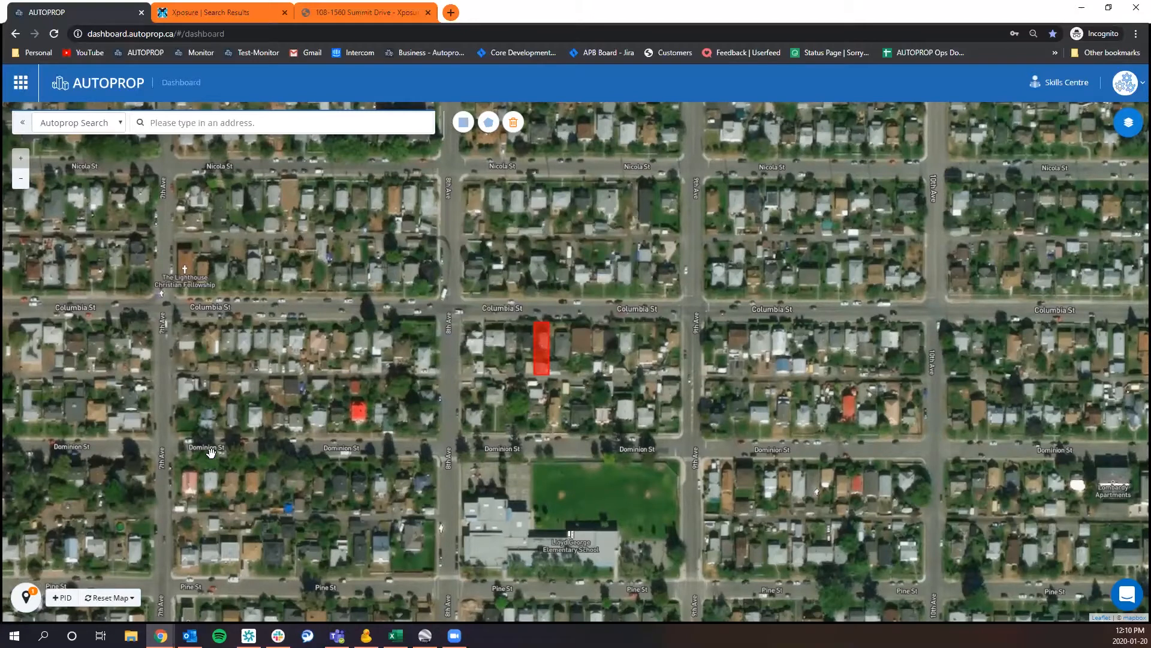
Reset the map to clear the selected parcel and restore the Kamloops overview.
{"action": "left_click", "coordinate": [114, 598]}
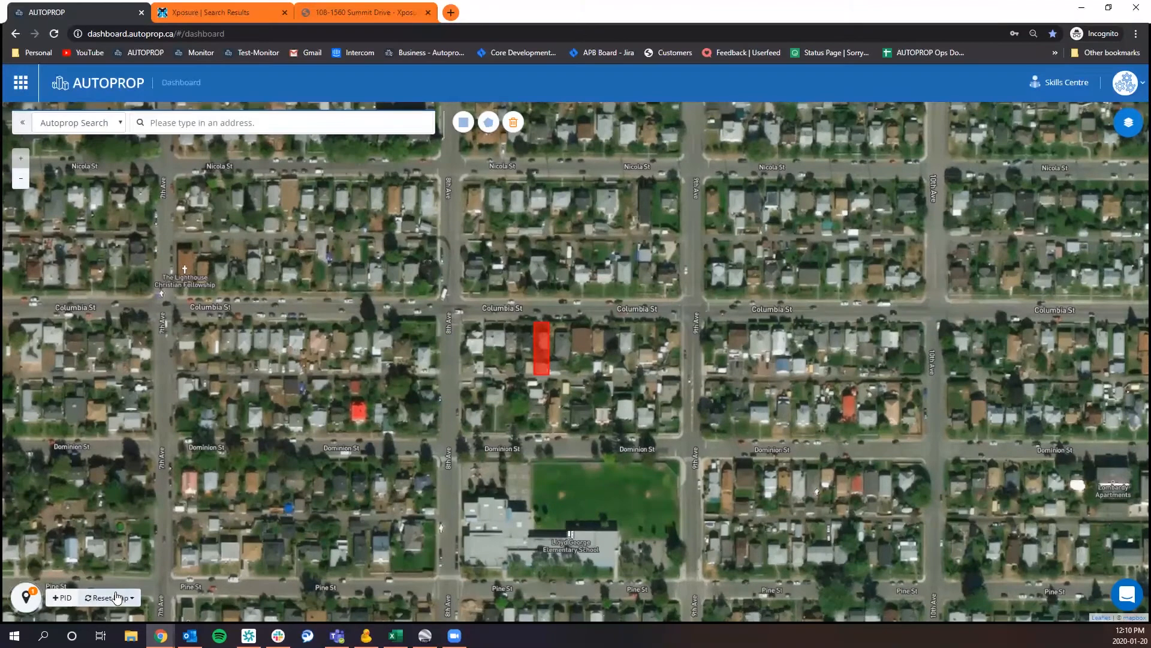
{"action": "left_click", "coordinate": [120, 527]}
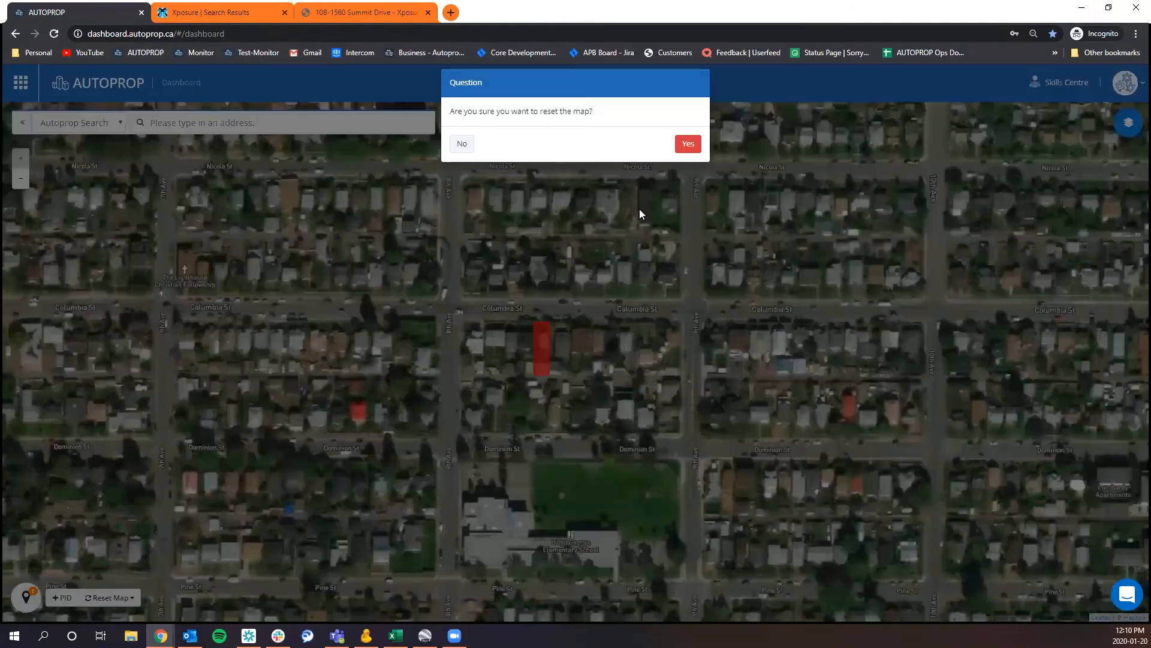
{"action": "left_click", "coordinate": [689, 151]}
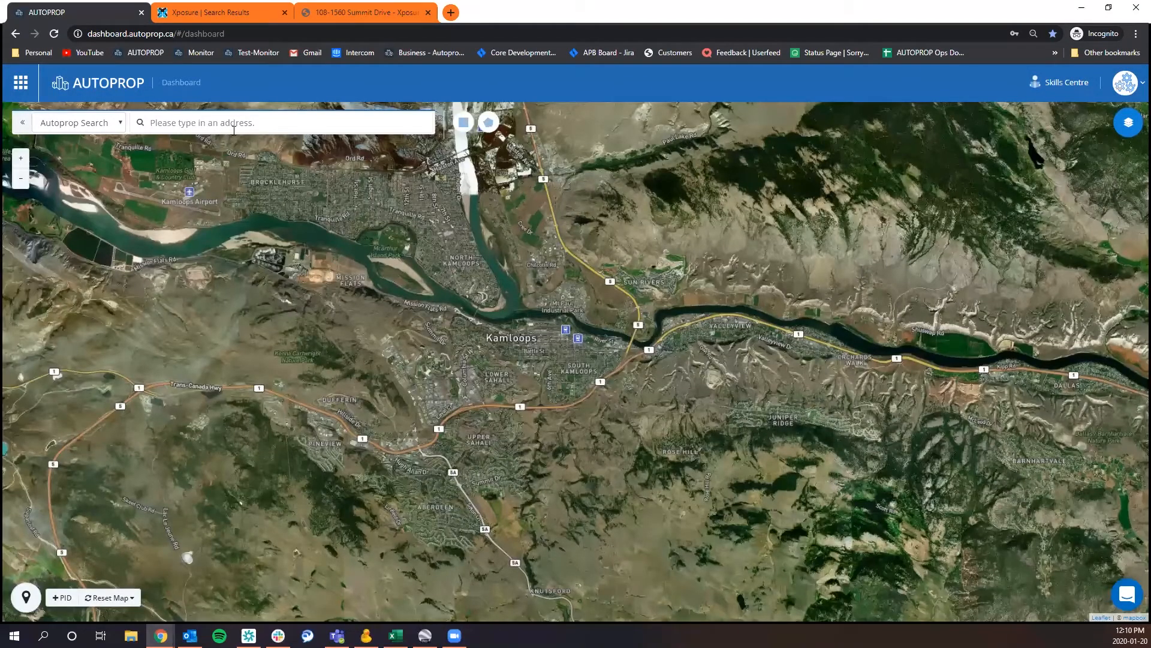
Search for the copied parcel address and choose the exact Kamloops match on Columbia St.
{"action": "left_click", "coordinate": [236, 125]}
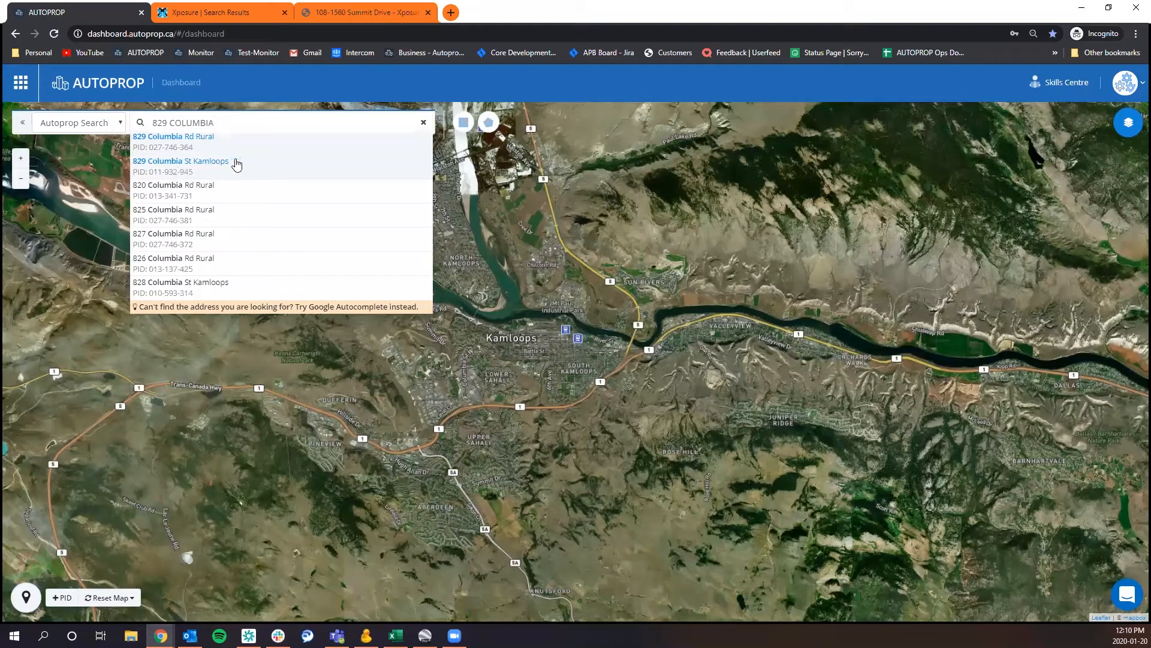
{"action": "left_click", "coordinate": [254, 165]}
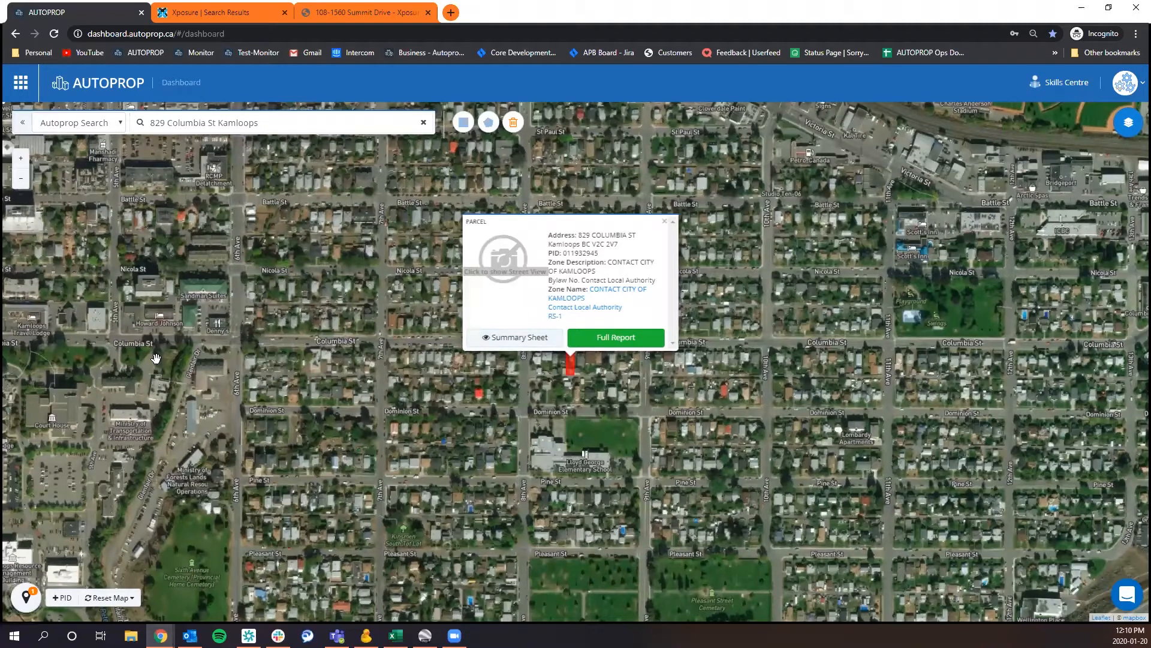
Select three more parcels, two on Dominion St and one on Columbia St, and view the details of individual selected parcels.
{"action": "left_click", "coordinate": [428, 392]}
{"action": "left_click", "coordinate": [710, 398]}
{"action": "left_click", "coordinate": [735, 318]}
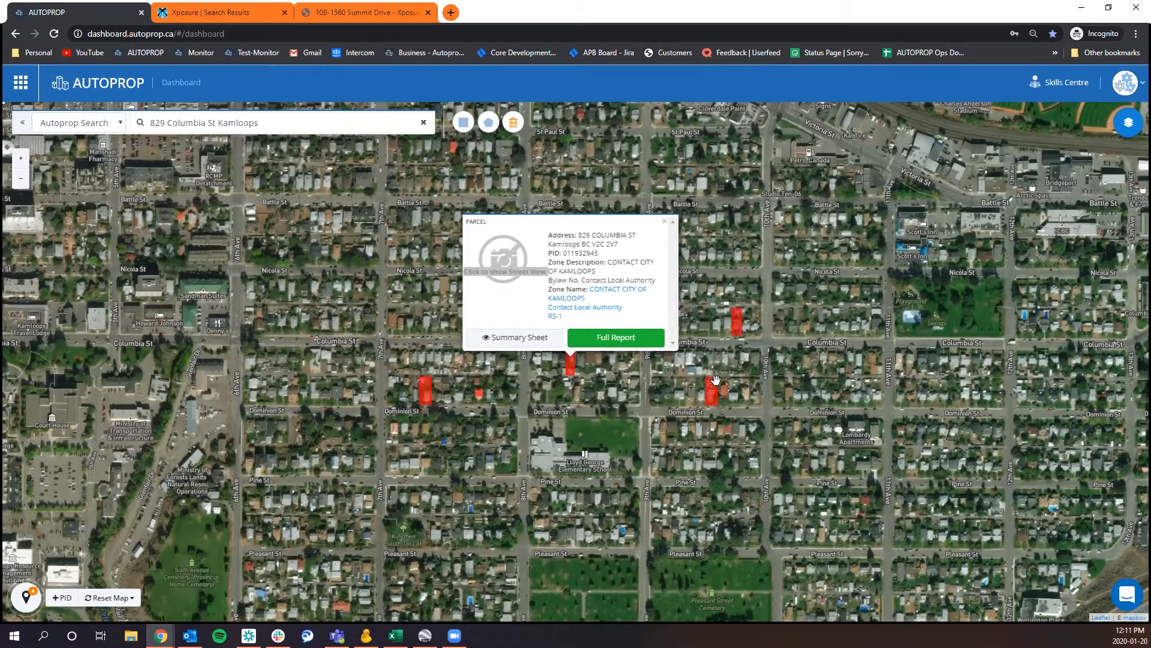
{"action": "left_click", "coordinate": [717, 394]}
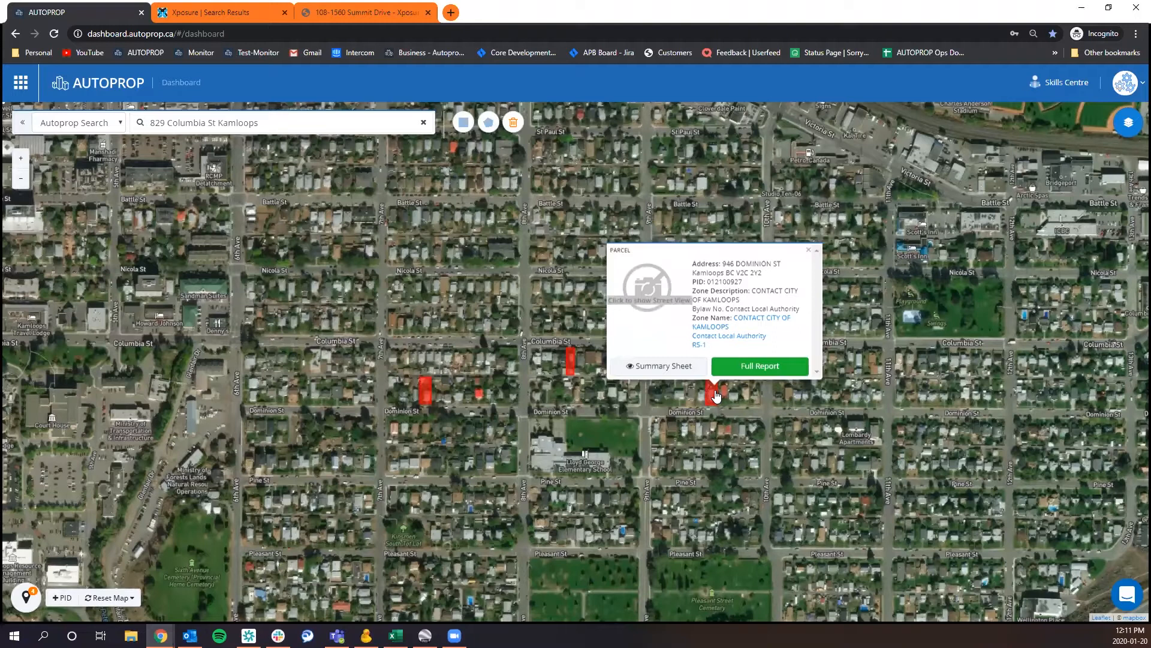
{"action": "left_click", "coordinate": [428, 398]}
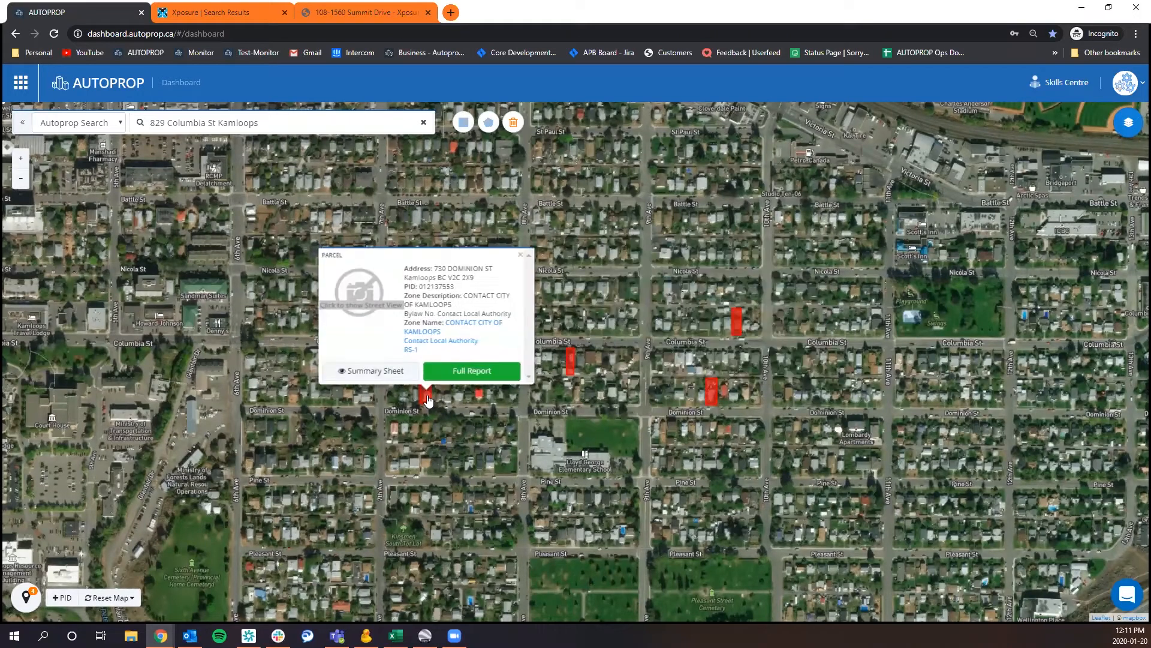
{"action": "left_click", "coordinate": [572, 362]}
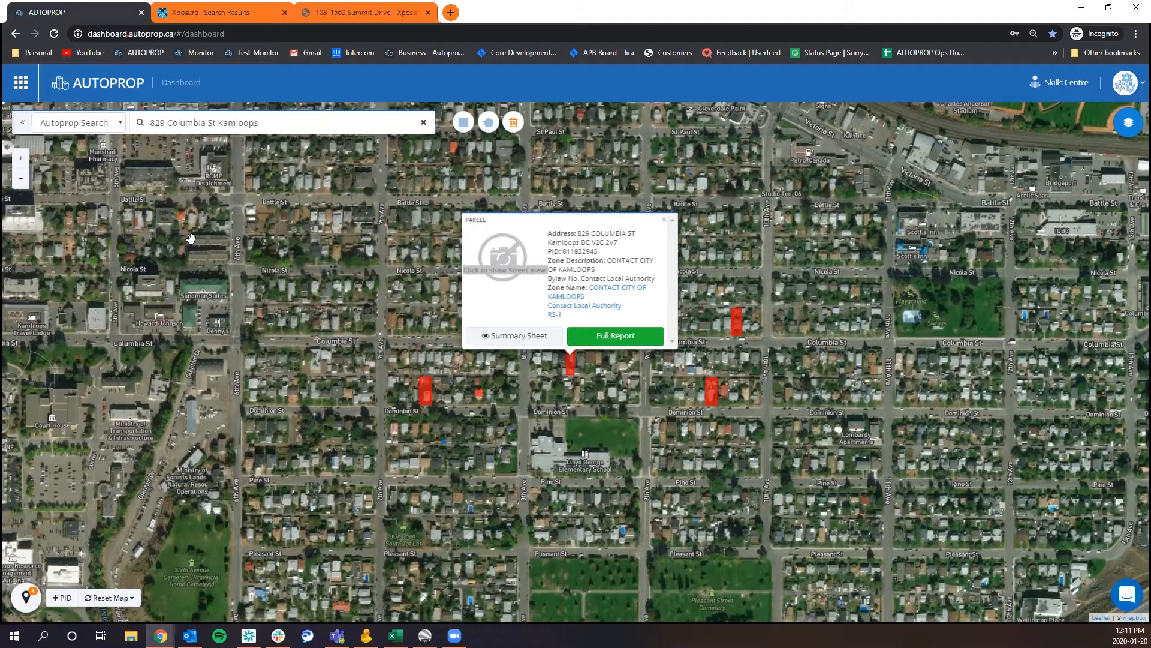
Reload the dashboard and search by house number and "columbia" for the originally found parcel, choosing its Columbia St Kamloops match.
{"action": "left_click", "coordinate": [55, 35]}
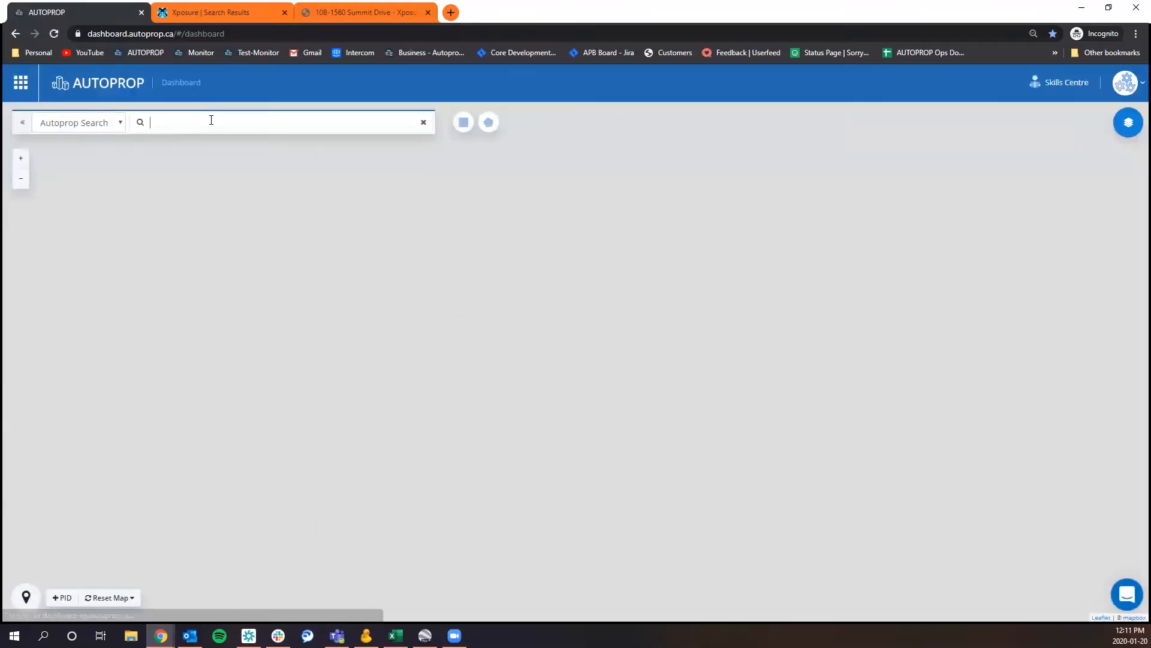
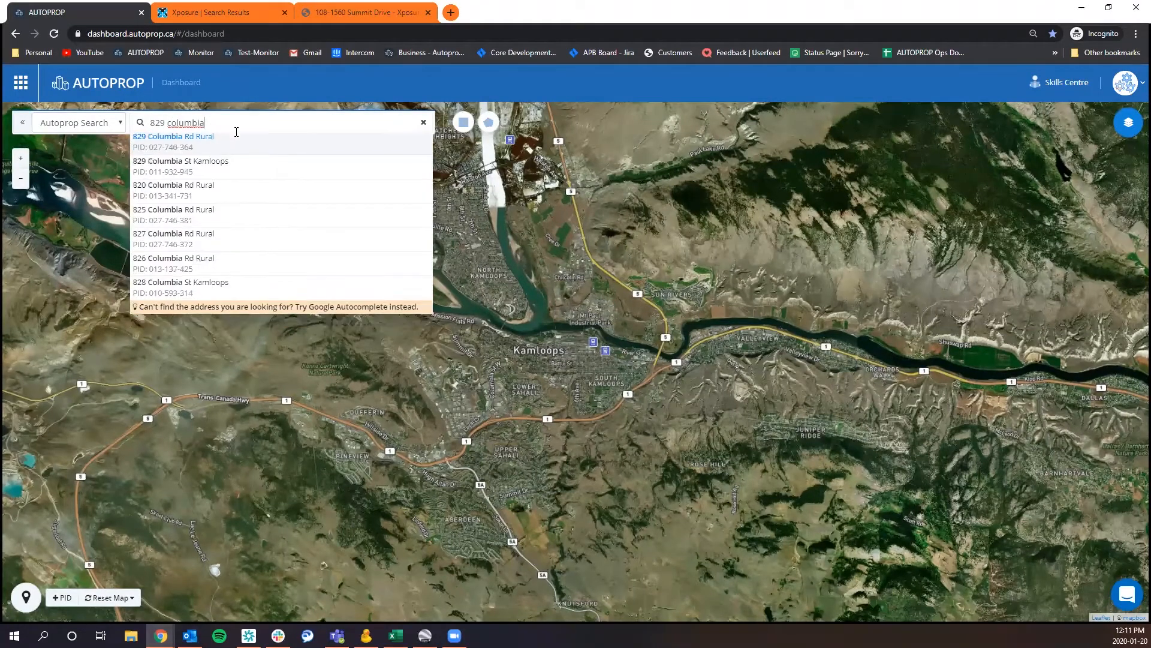
{"action": "left_click", "coordinate": [225, 167]}
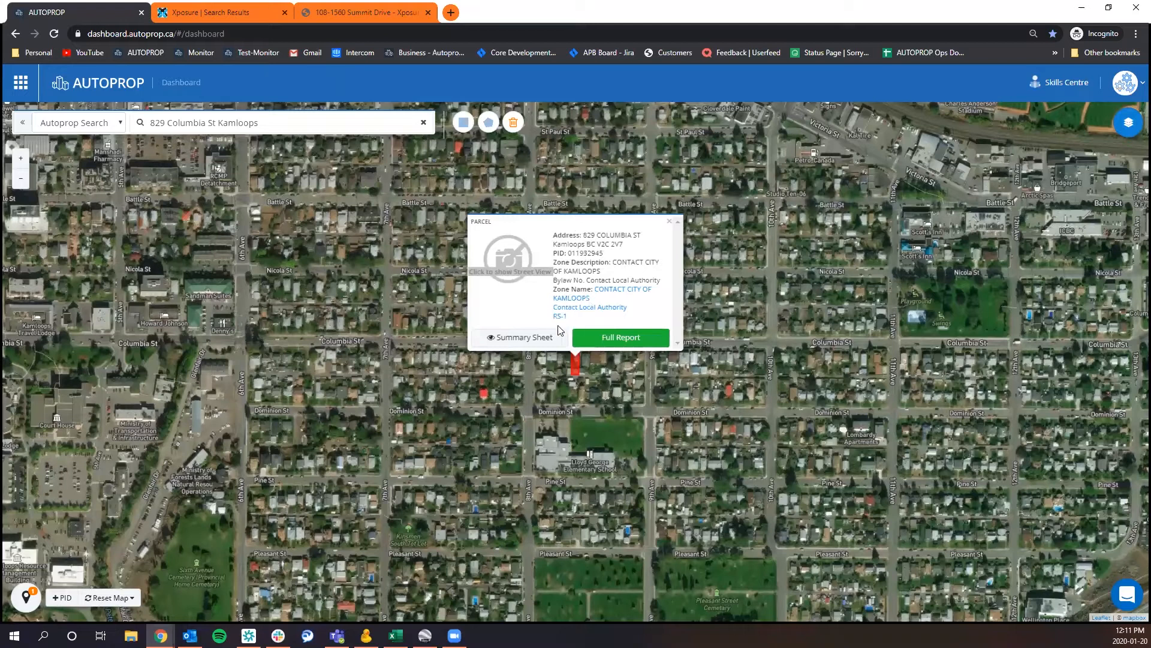
Load the Columbia St parcel's street view image and review its summary sheet through to the school catchment section.
{"action": "left_click", "coordinate": [517, 267]}
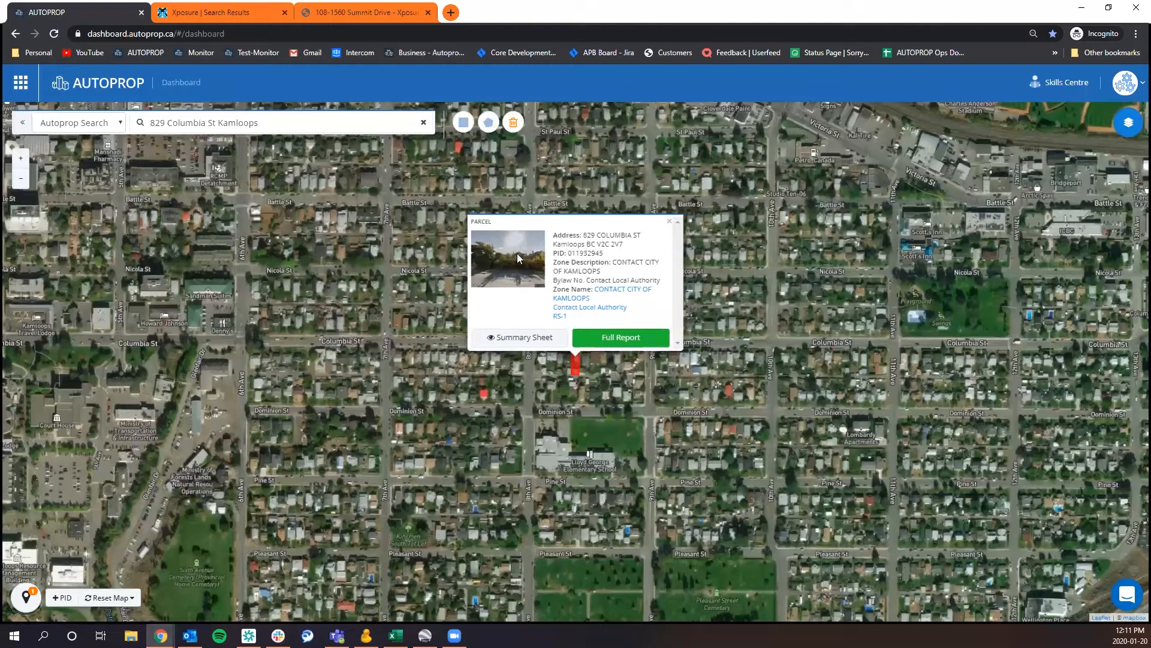
{"action": "left_click", "coordinate": [528, 338]}
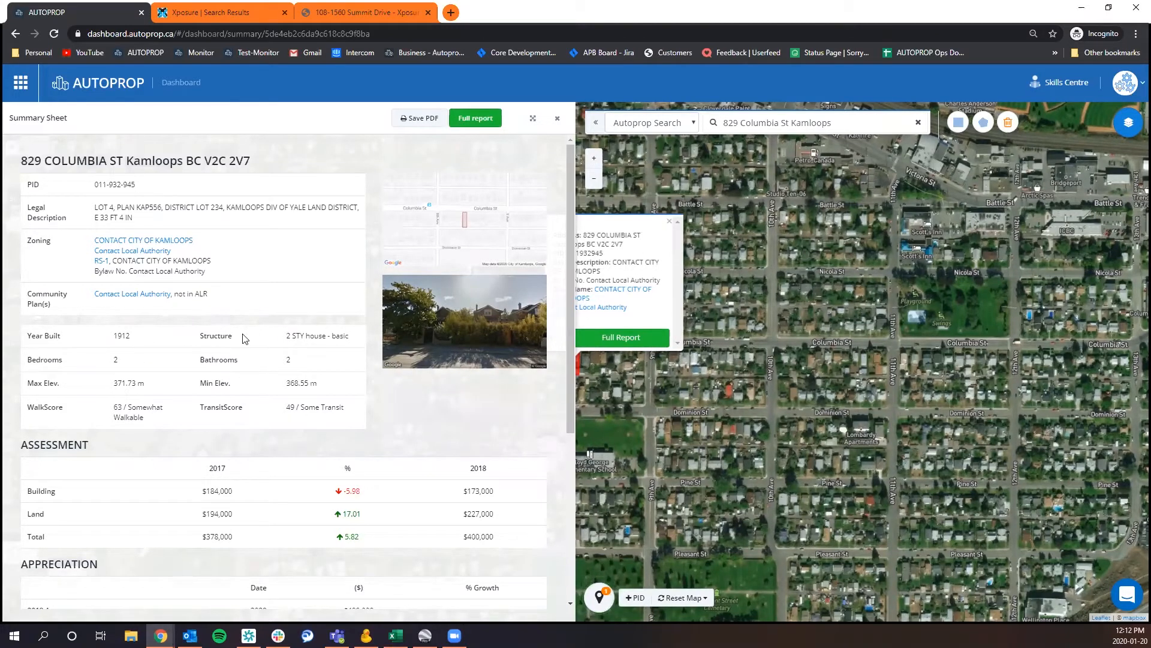
{"action": "scroll", "coordinate": [246, 358], "scroll_direction": "down", "scroll_amount": 1}
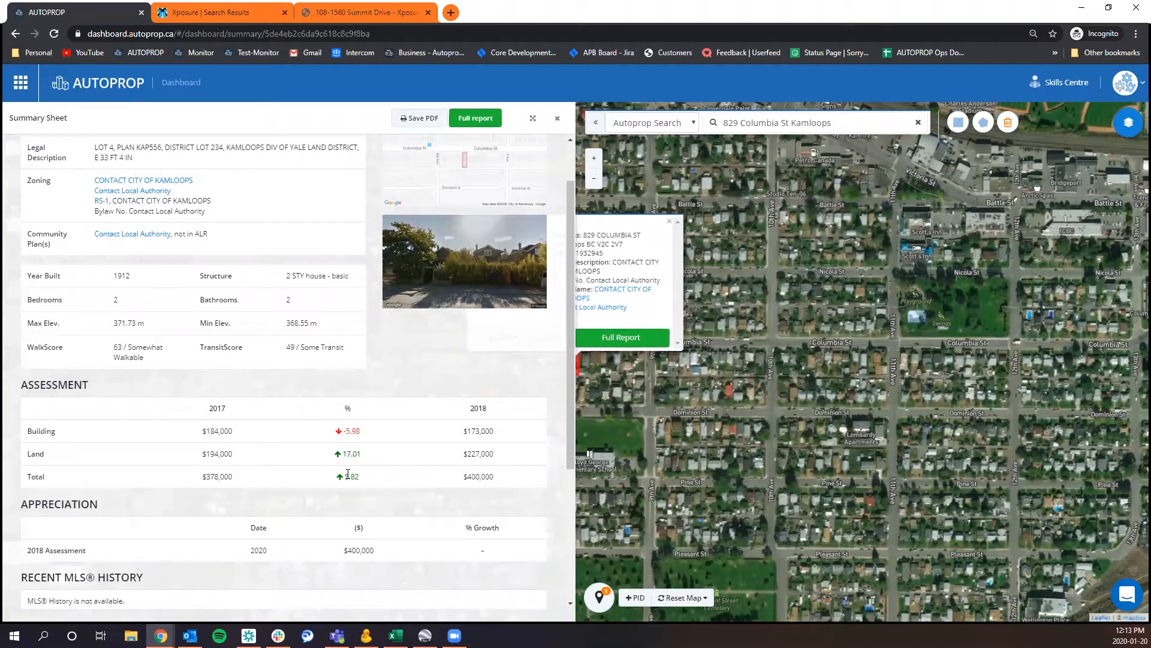
{"action": "scroll", "coordinate": [331, 486], "scroll_direction": "down", "scroll_amount": 1}
{"action": "scroll", "coordinate": [331, 486], "scroll_direction": "down", "scroll_amount": 3}
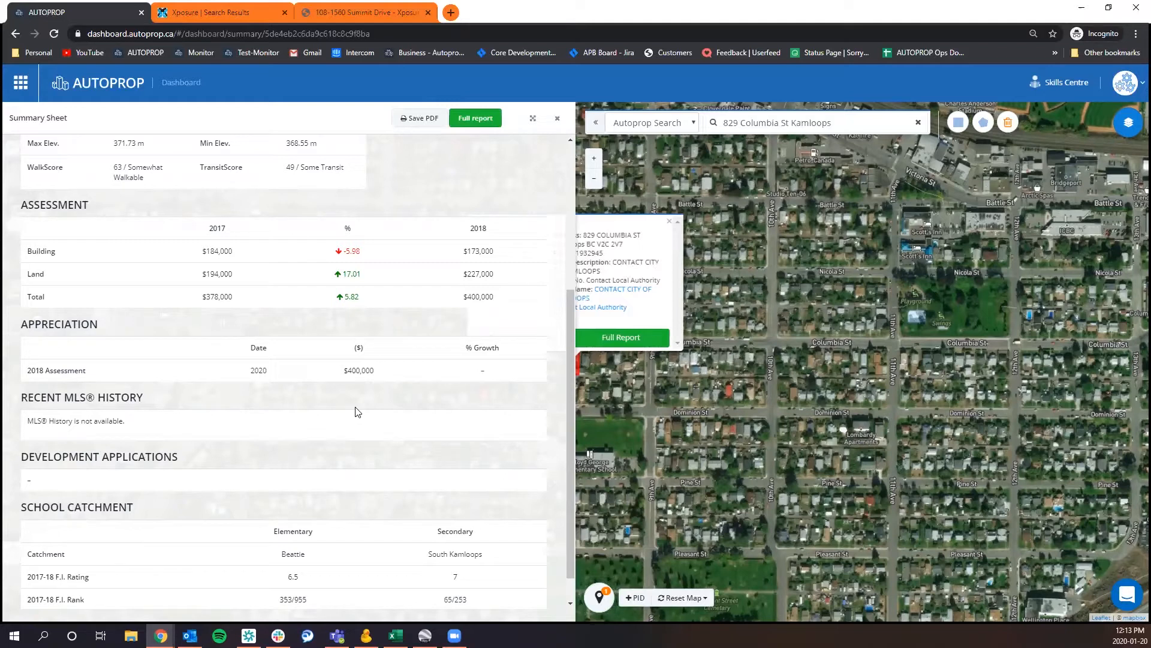
{"action": "scroll", "coordinate": [361, 406], "scroll_direction": "down", "scroll_amount": 1}
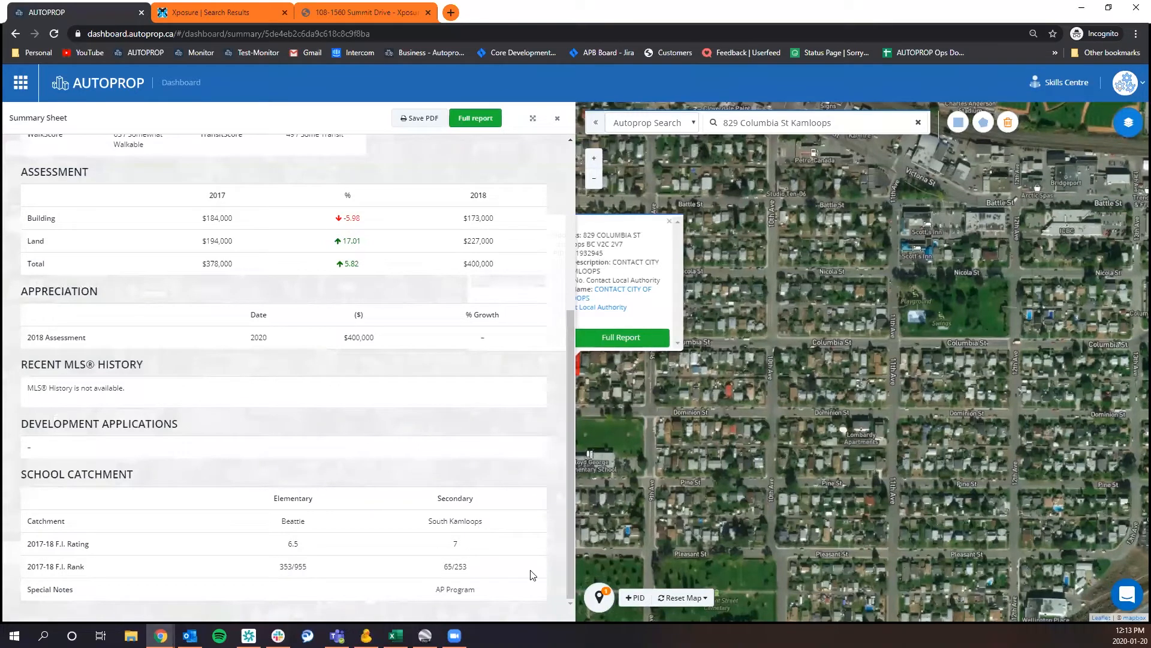
{"action": "scroll", "coordinate": [413, 360], "scroll_direction": "up", "scroll_amount": 2}
{"action": "scroll", "coordinate": [411, 359], "scroll_direction": "up", "scroll_amount": 4}
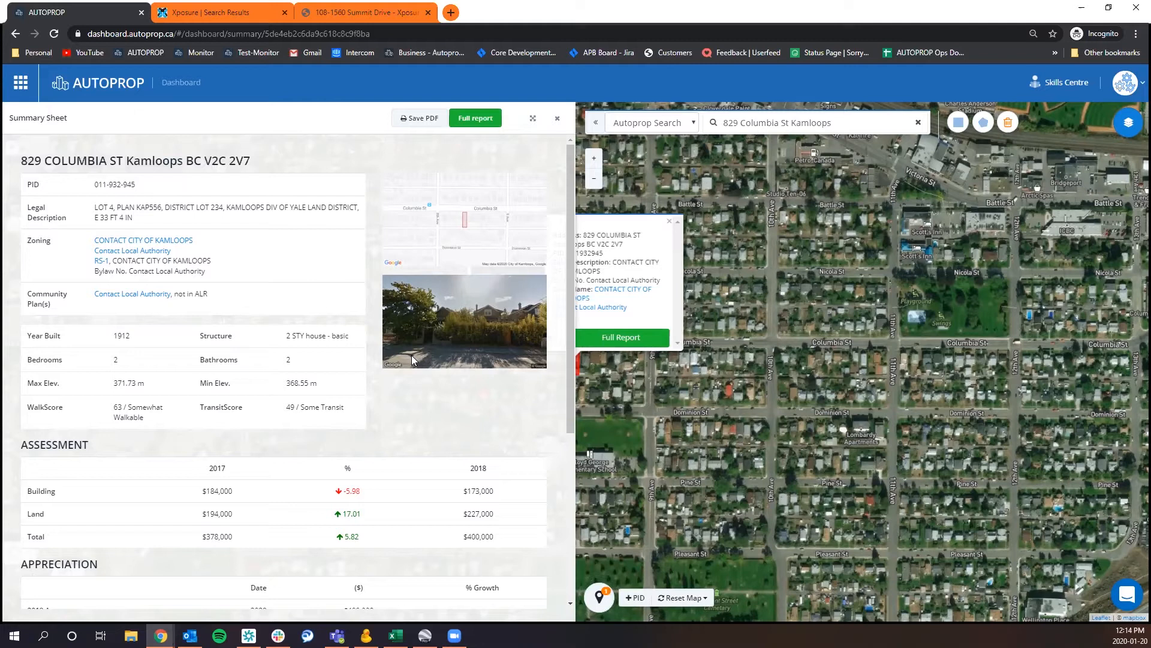
Generate the summary sheet PDF for the Columbia St parcel and open the saved document.
{"action": "left_click", "coordinate": [421, 120]}
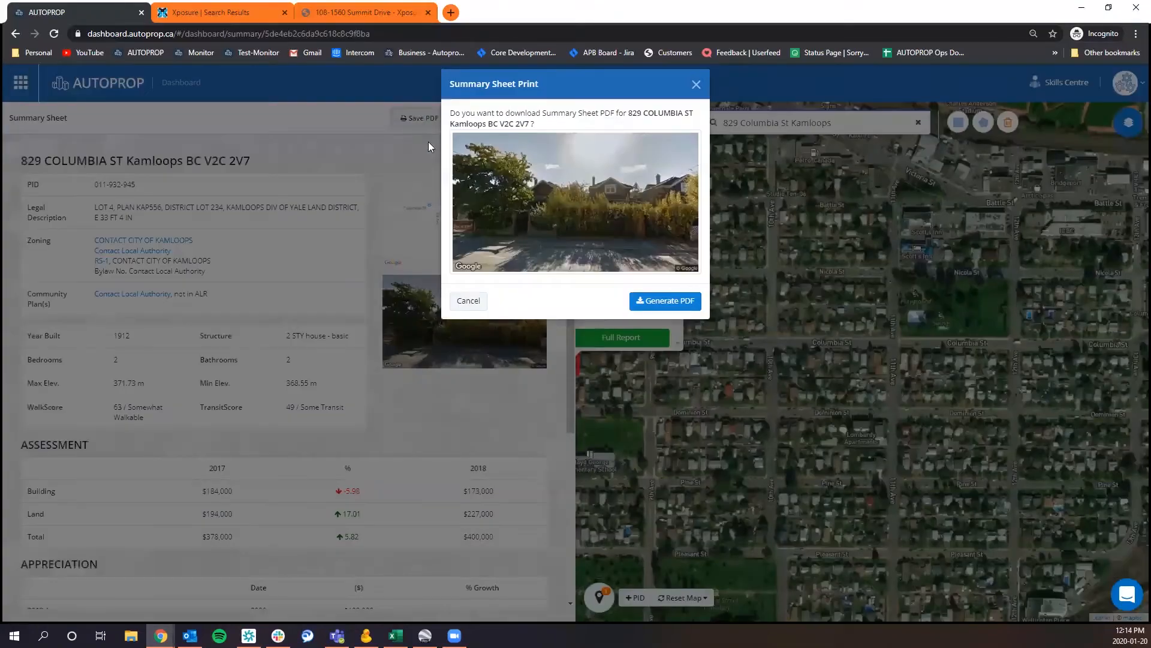
{"action": "left_click", "coordinate": [677, 305]}
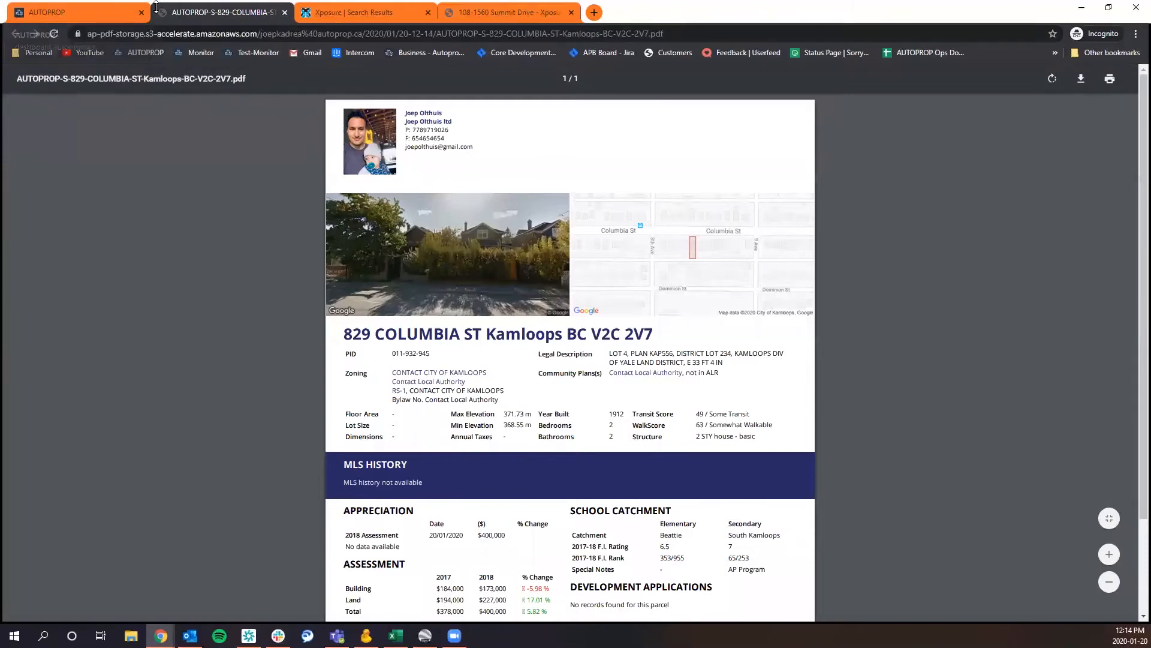
{"action": "left_click", "coordinate": [118, 12]}
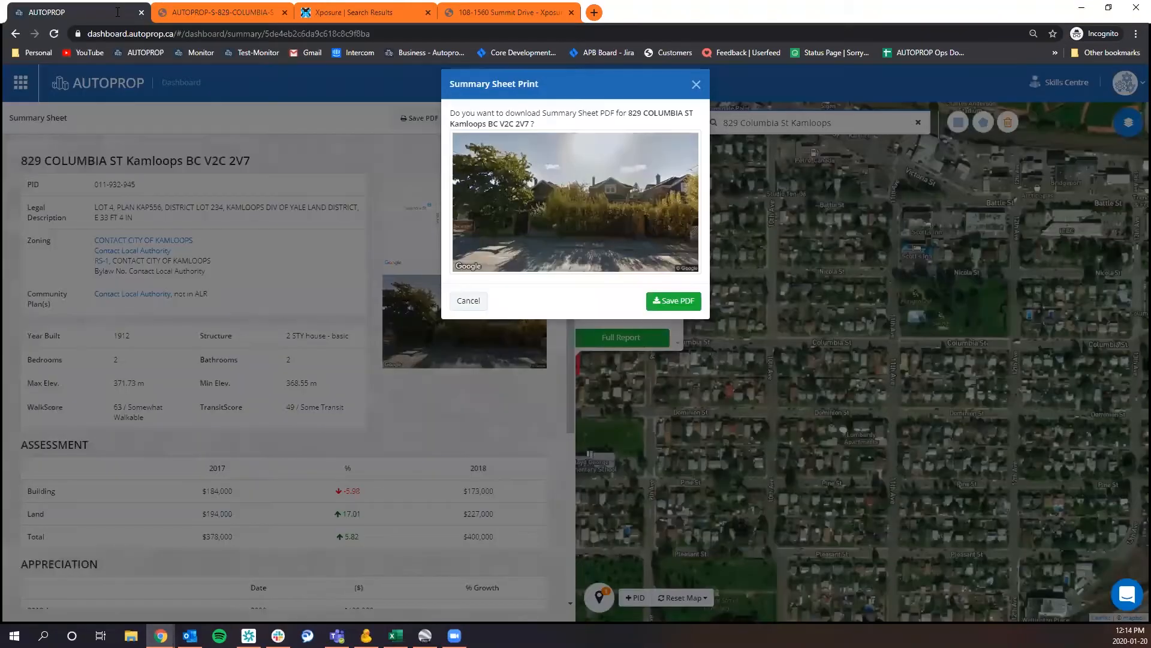
{"action": "left_click", "coordinate": [674, 302]}
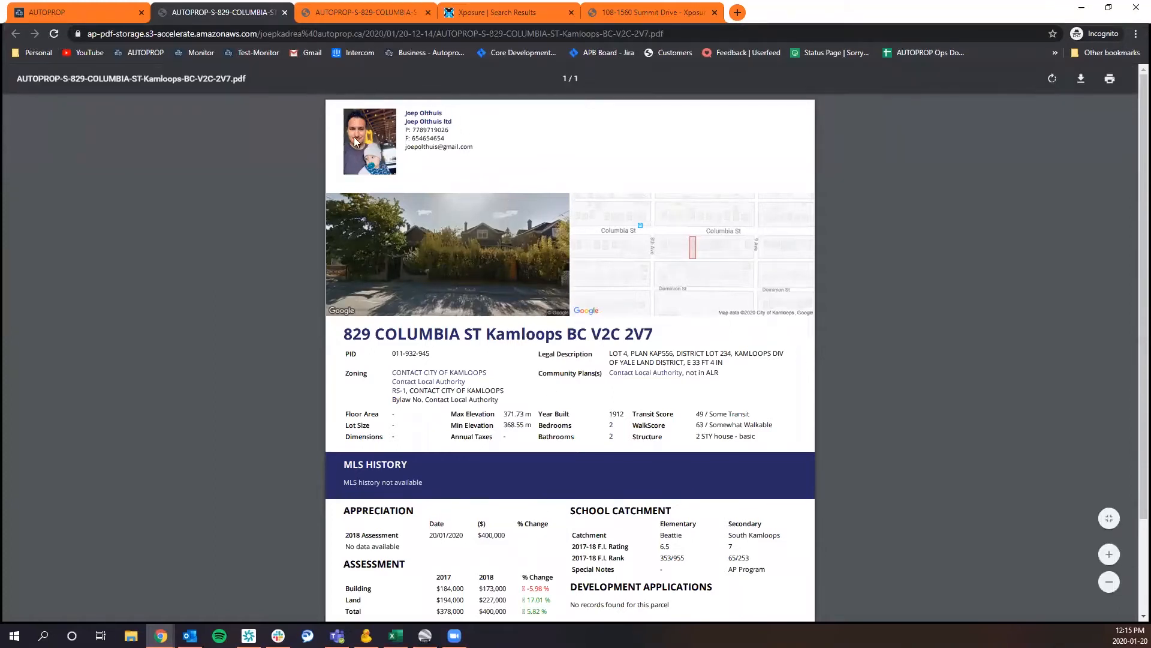
Review the summary sheet PDF, and return to the map with the print dialog and summary sheet closed.
{"action": "scroll", "coordinate": [445, 484], "scroll_direction": "down", "scroll_amount": 2}
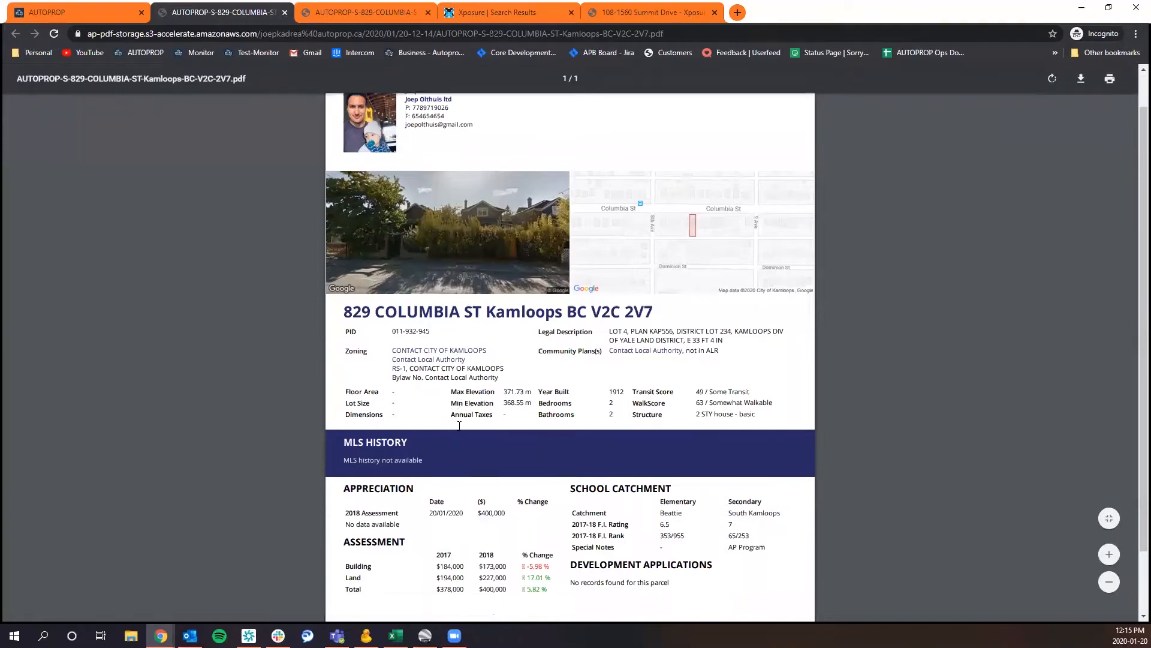
{"action": "scroll", "coordinate": [460, 424], "scroll_direction": "up", "scroll_amount": 2}
{"action": "scroll", "coordinate": [459, 424], "scroll_direction": "down", "scroll_amount": 2}
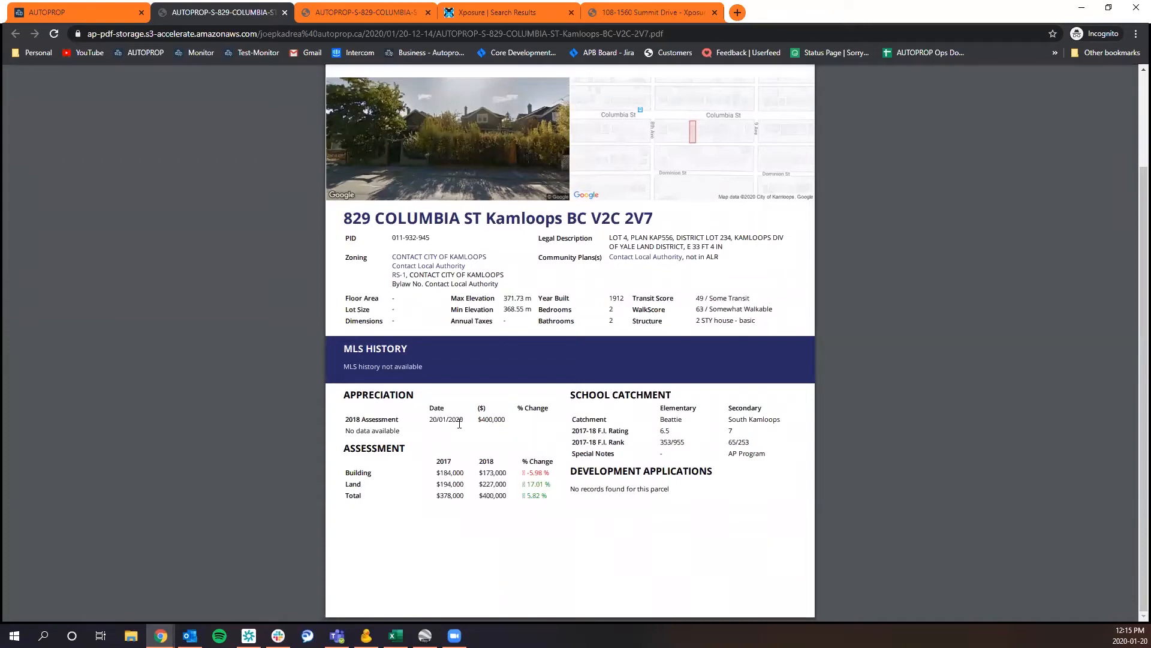
{"action": "scroll", "coordinate": [459, 424], "scroll_direction": "up", "scroll_amount": 2}
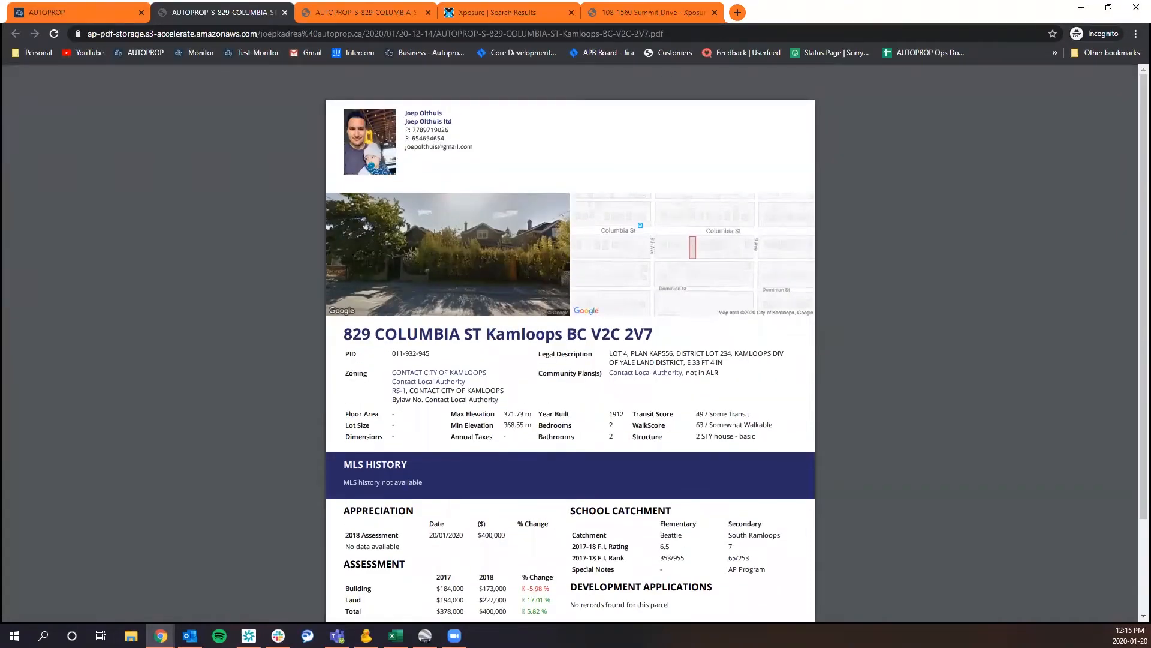
{"action": "left_click", "coordinate": [94, 20]}
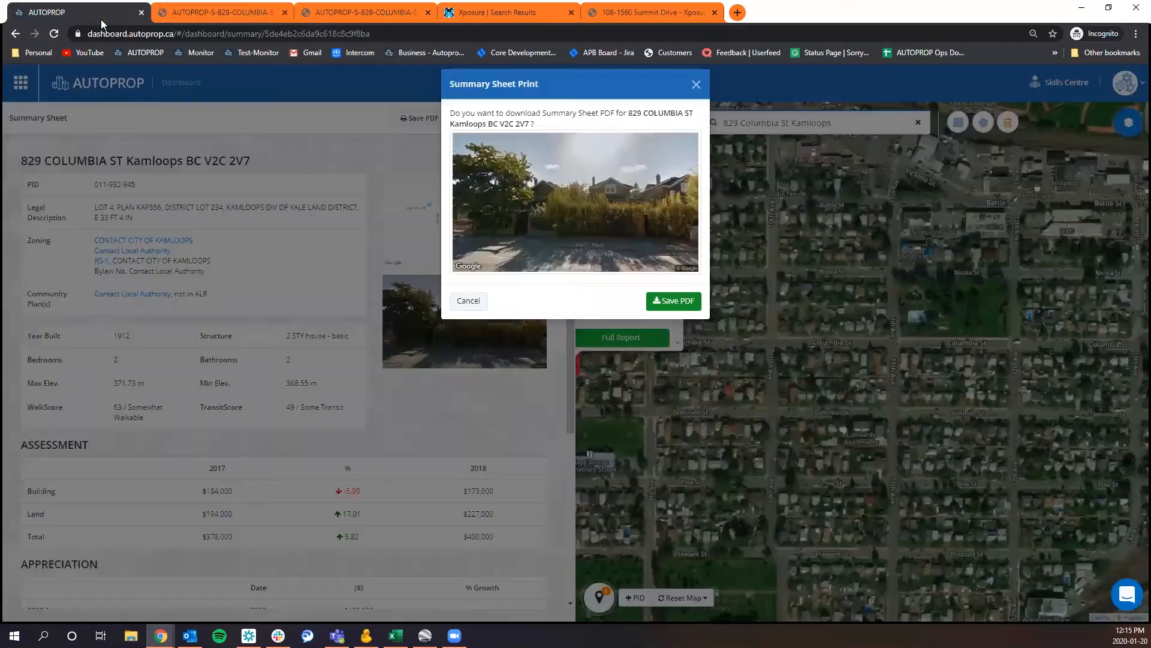
{"action": "left_click", "coordinate": [696, 84]}
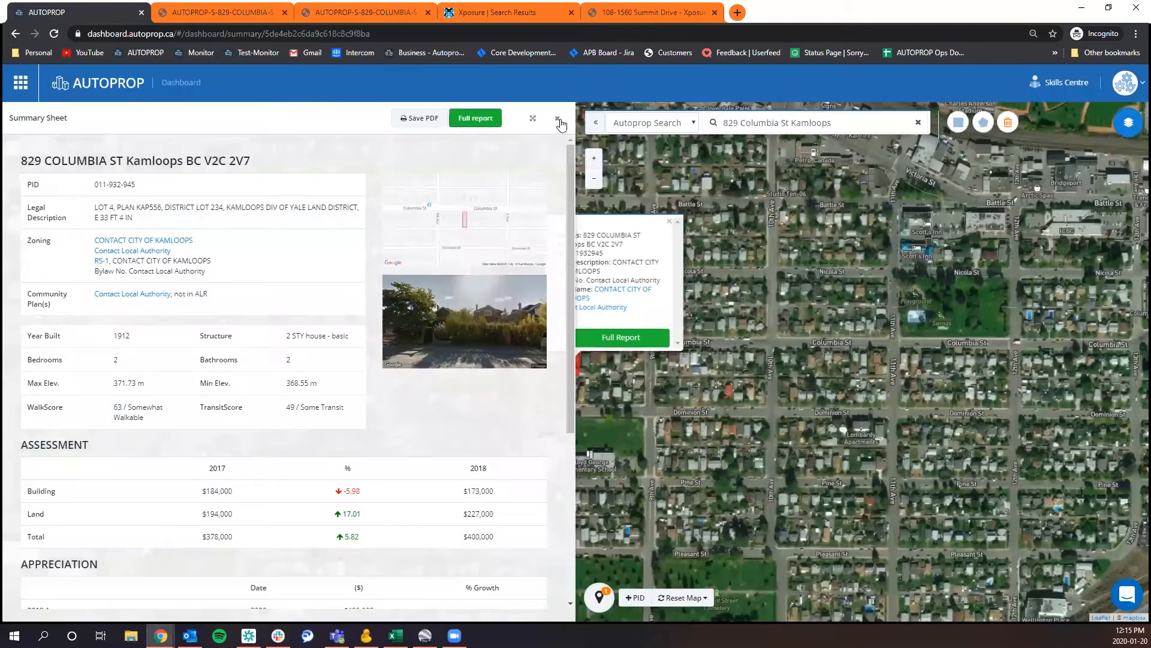
{"action": "left_click", "coordinate": [559, 121]}
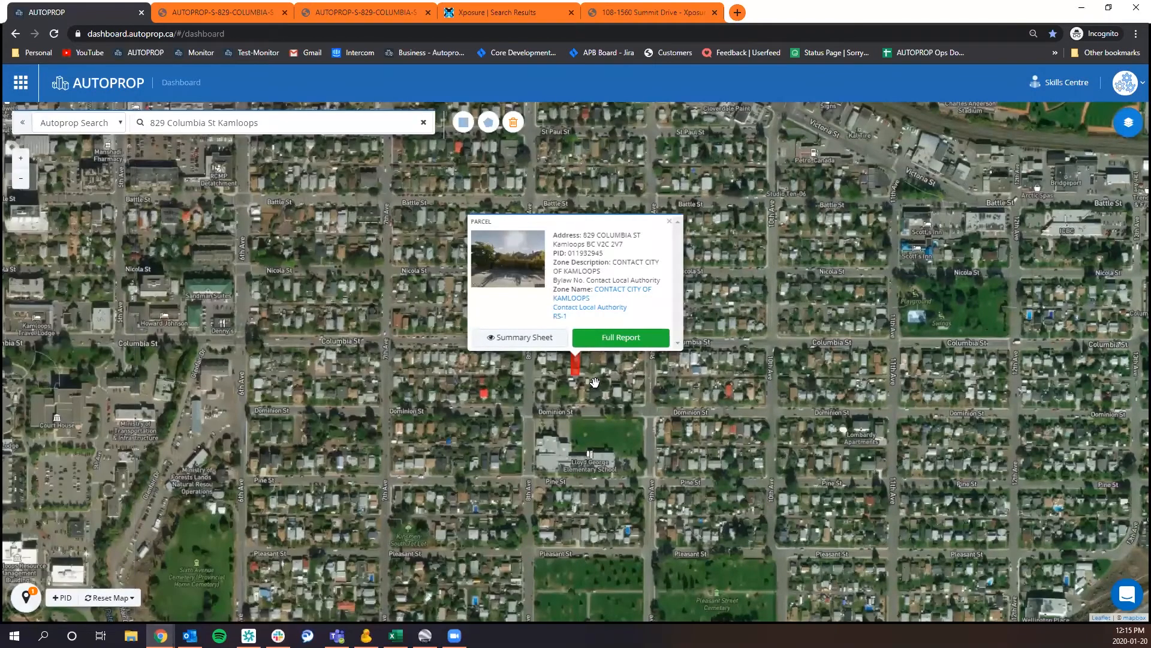
{"action": "left_click", "coordinate": [513, 339]}
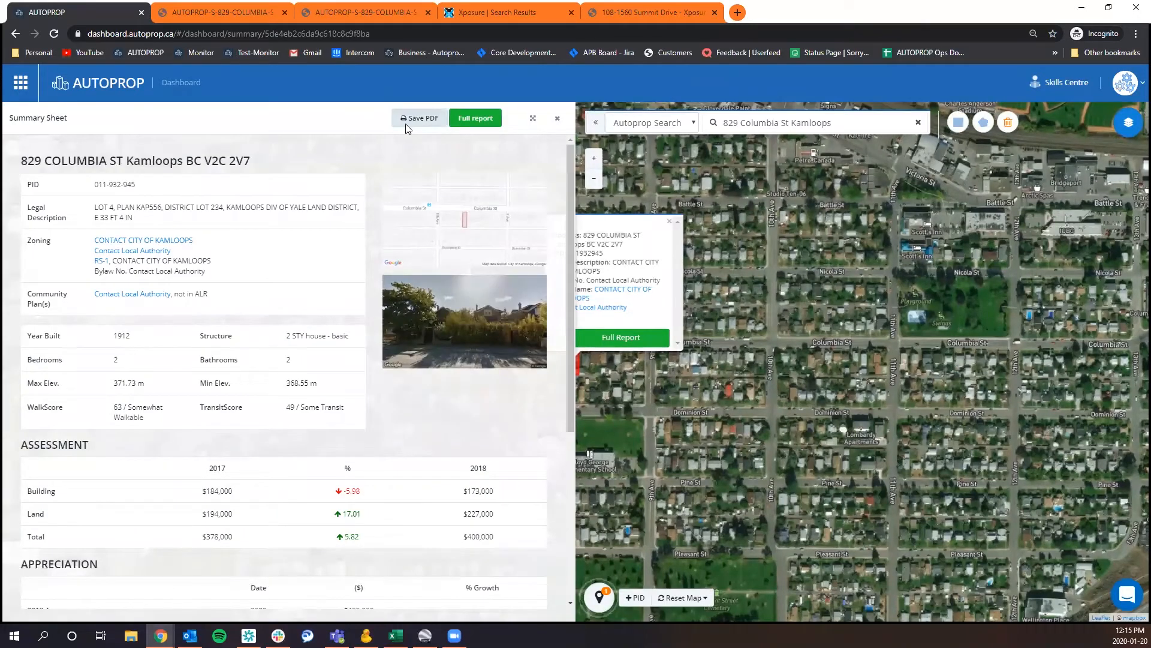
{"action": "left_click", "coordinate": [407, 120]}
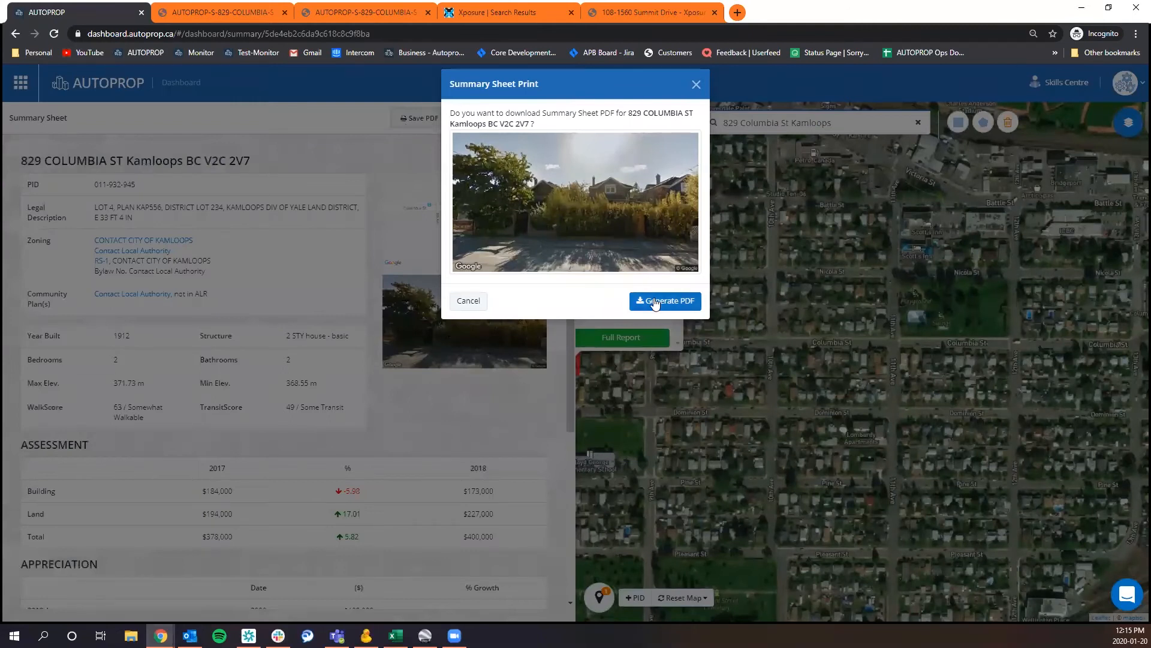
{"action": "left_click", "coordinate": [696, 84]}
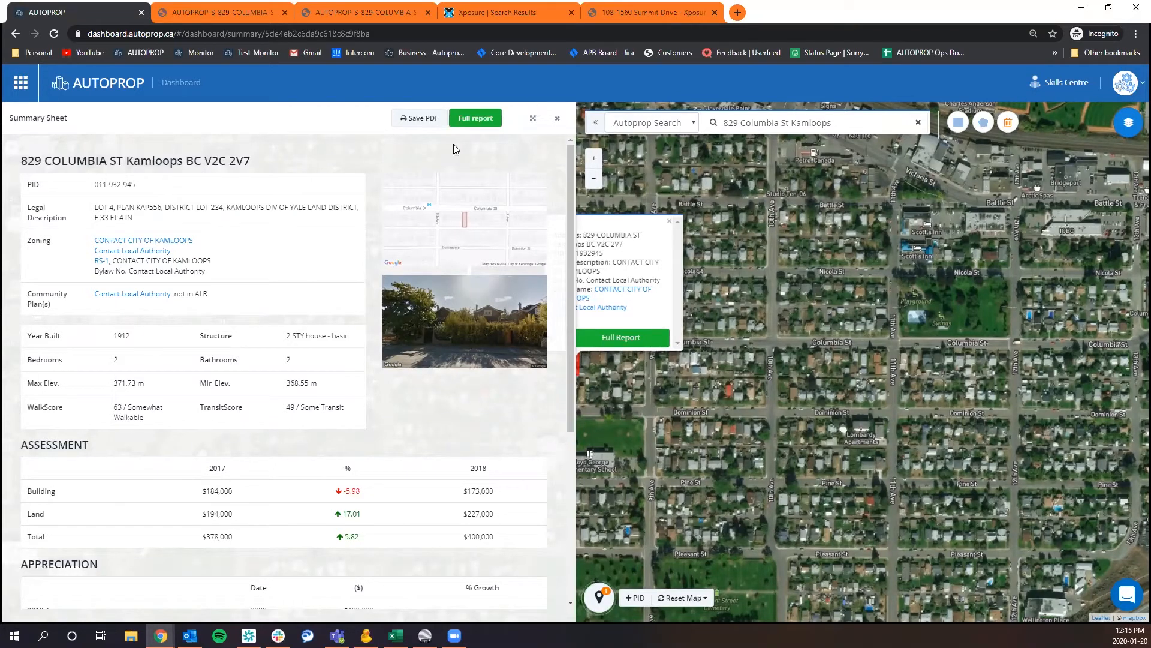
{"action": "left_click", "coordinate": [562, 120]}
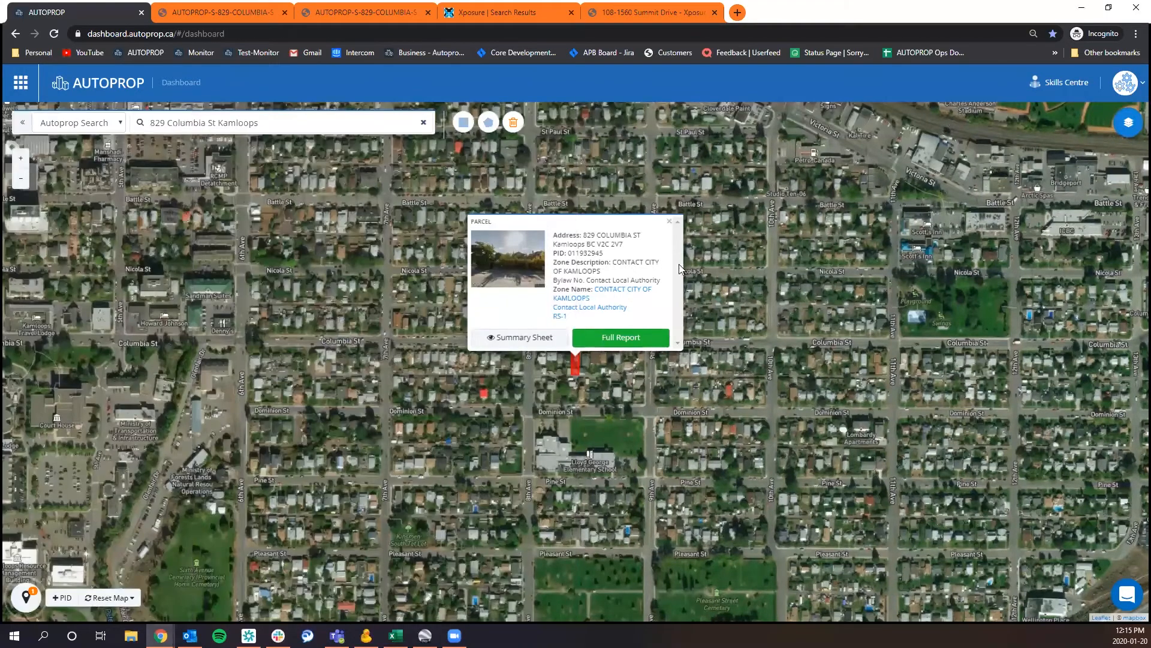
Open the parcel's full property report and look over the Kamloops KADREA comparables map and table.
{"action": "left_click", "coordinate": [622, 345]}
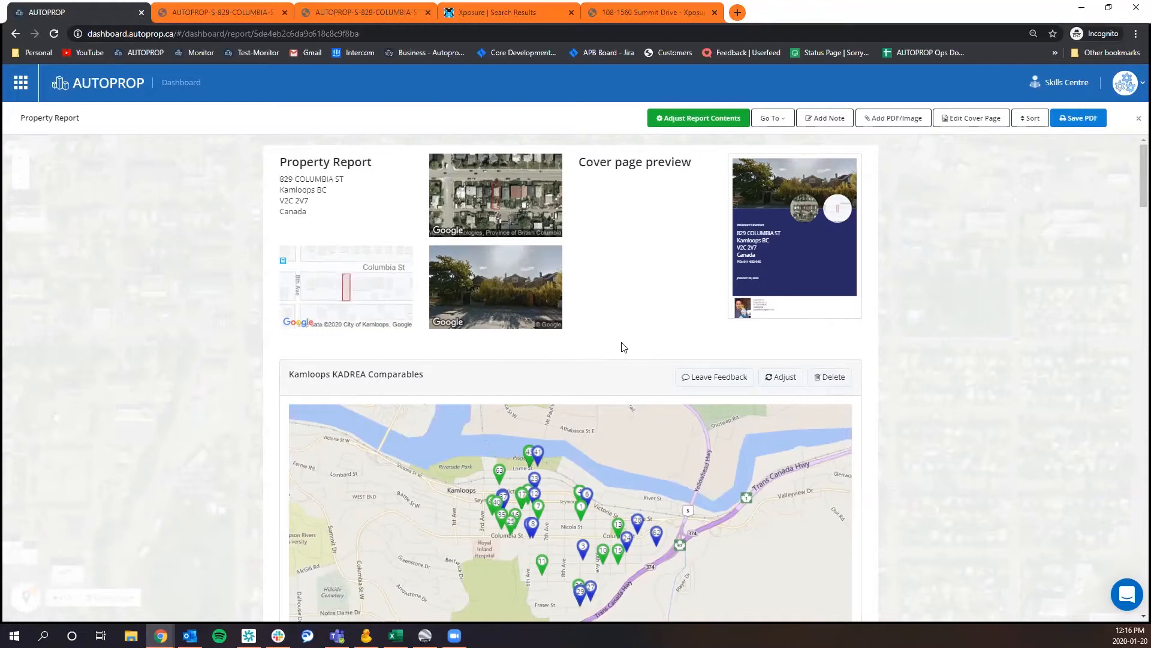
{"action": "scroll", "coordinate": [947, 366], "scroll_direction": "down", "scroll_amount": 2}
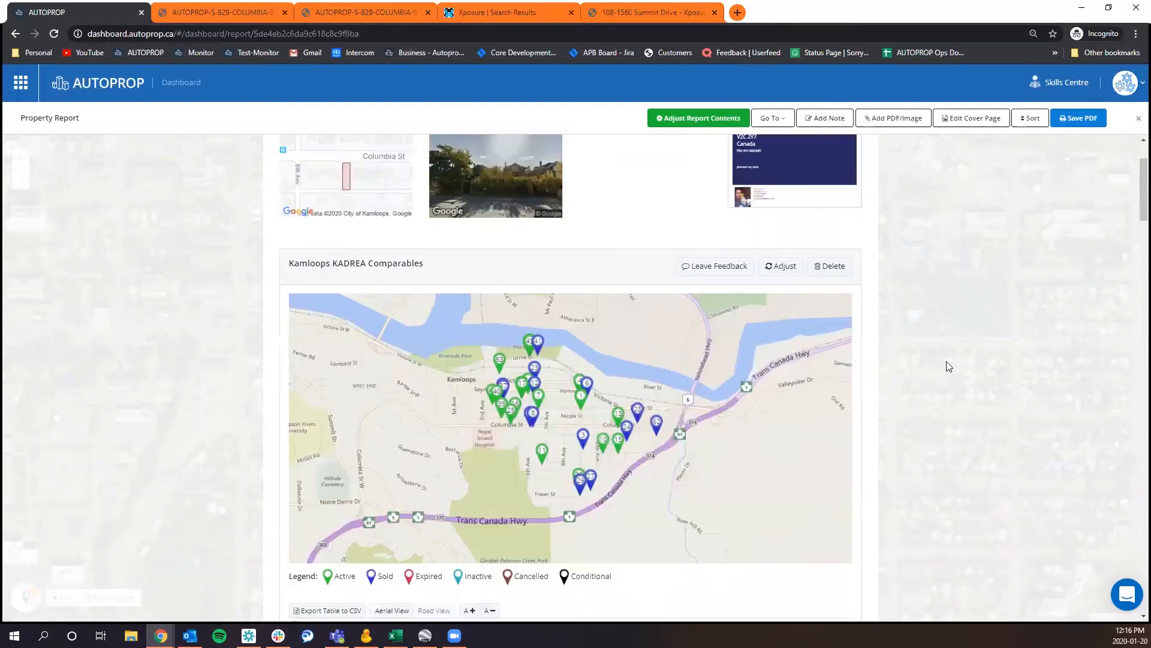
{"action": "scroll", "coordinate": [947, 362], "scroll_direction": "down", "scroll_amount": 10}
{"action": "scroll", "coordinate": [945, 356], "scroll_direction": "up", "scroll_amount": 5}
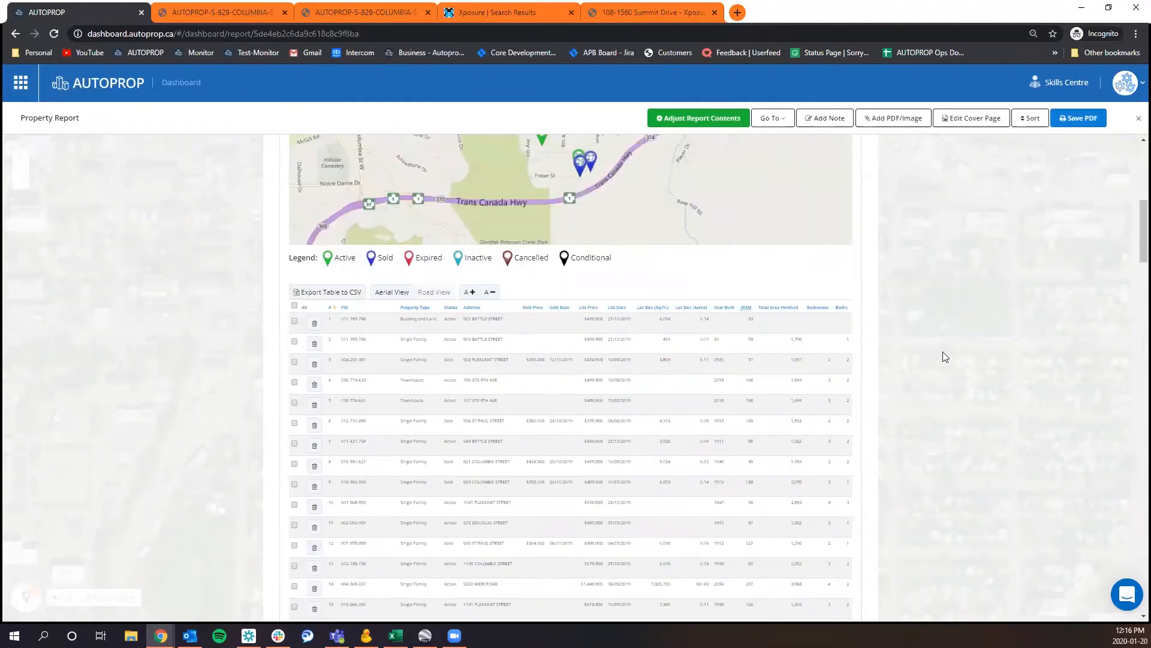
{"action": "scroll", "coordinate": [943, 356], "scroll_direction": "up", "scroll_amount": 7}
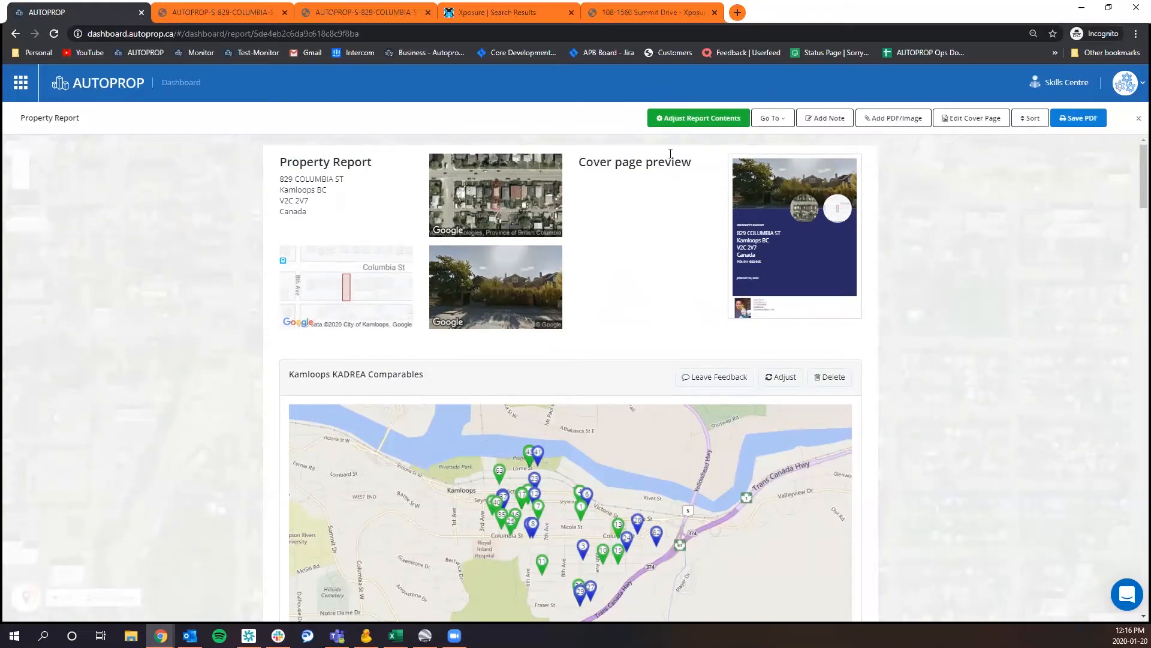
Deselect all data sources in the report contents and clear all favourites.
{"action": "left_click", "coordinate": [694, 115]}
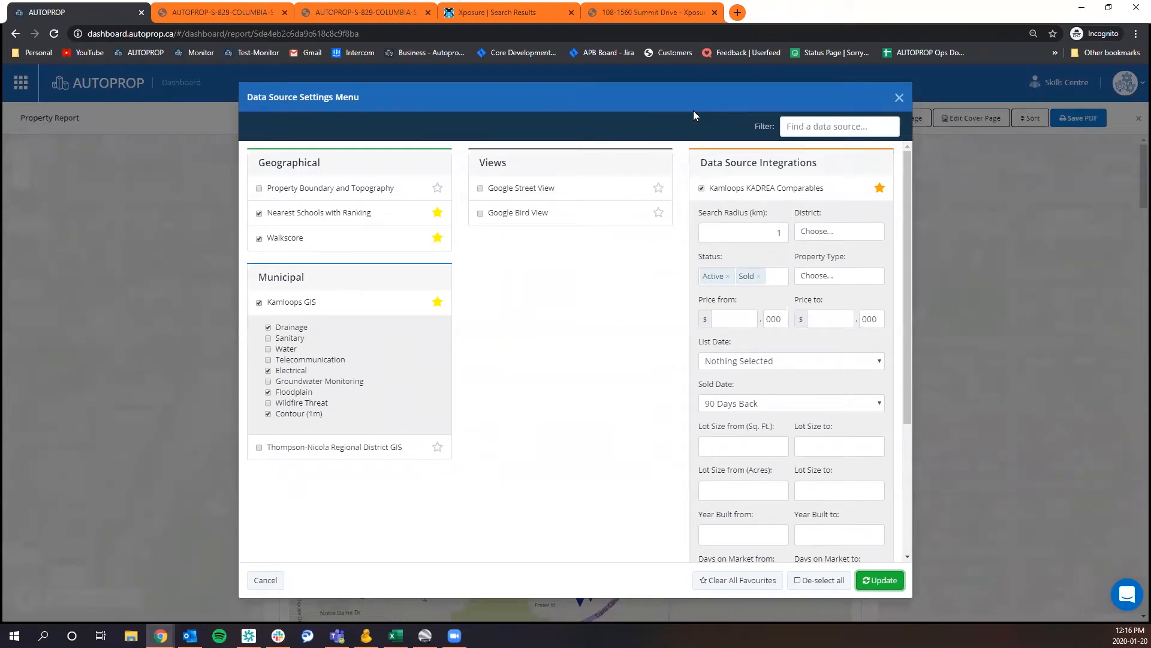
{"action": "left_click", "coordinate": [898, 97]}
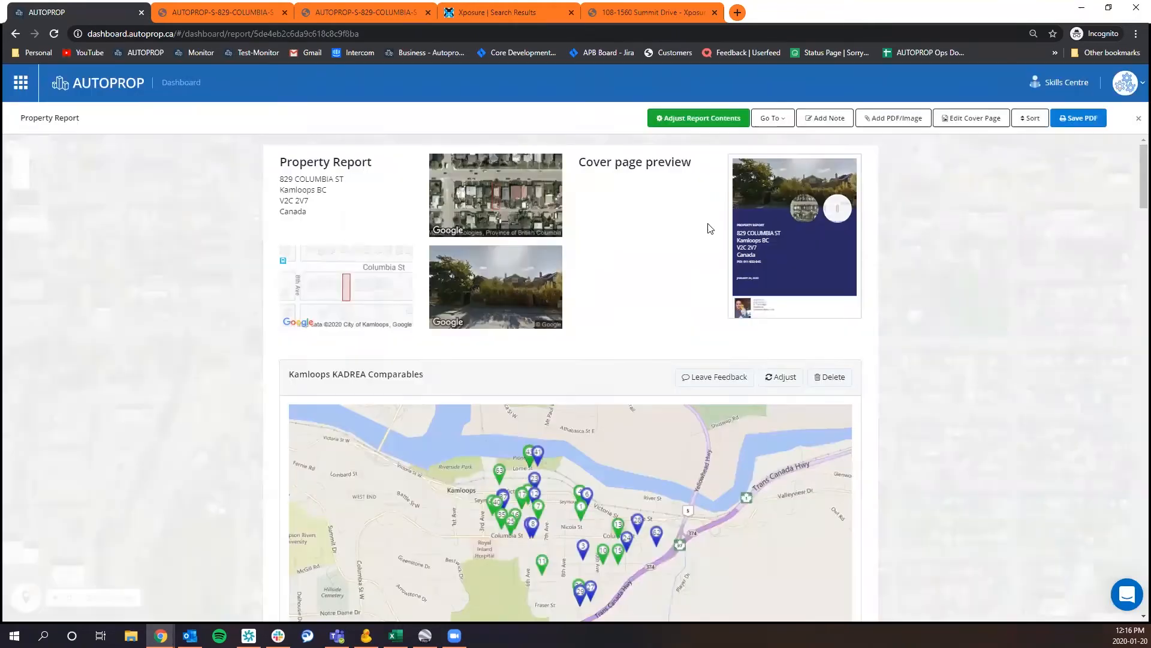
{"action": "left_click", "coordinate": [700, 121]}
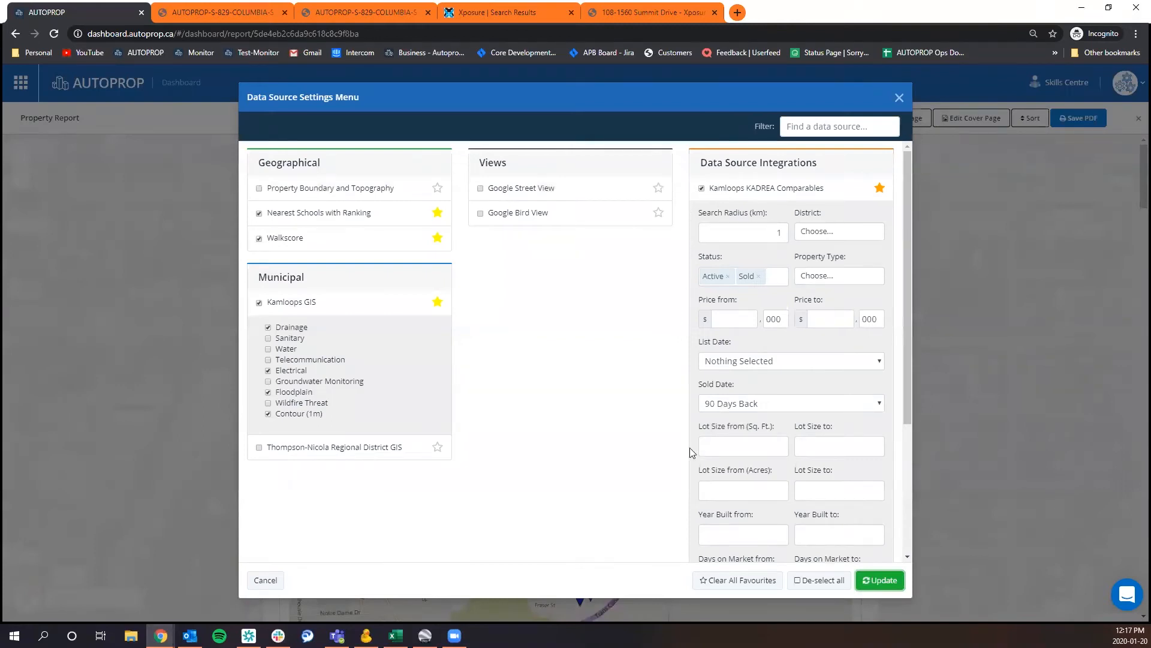
{"action": "left_click", "coordinate": [820, 580]}
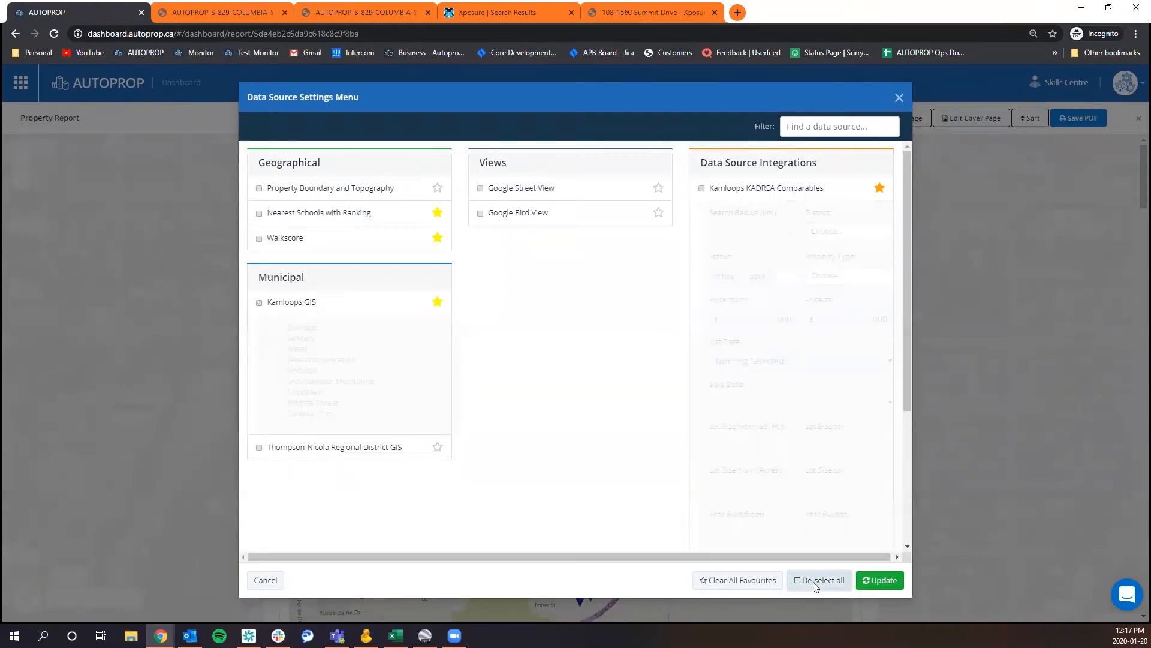
{"action": "left_click", "coordinate": [752, 381]}
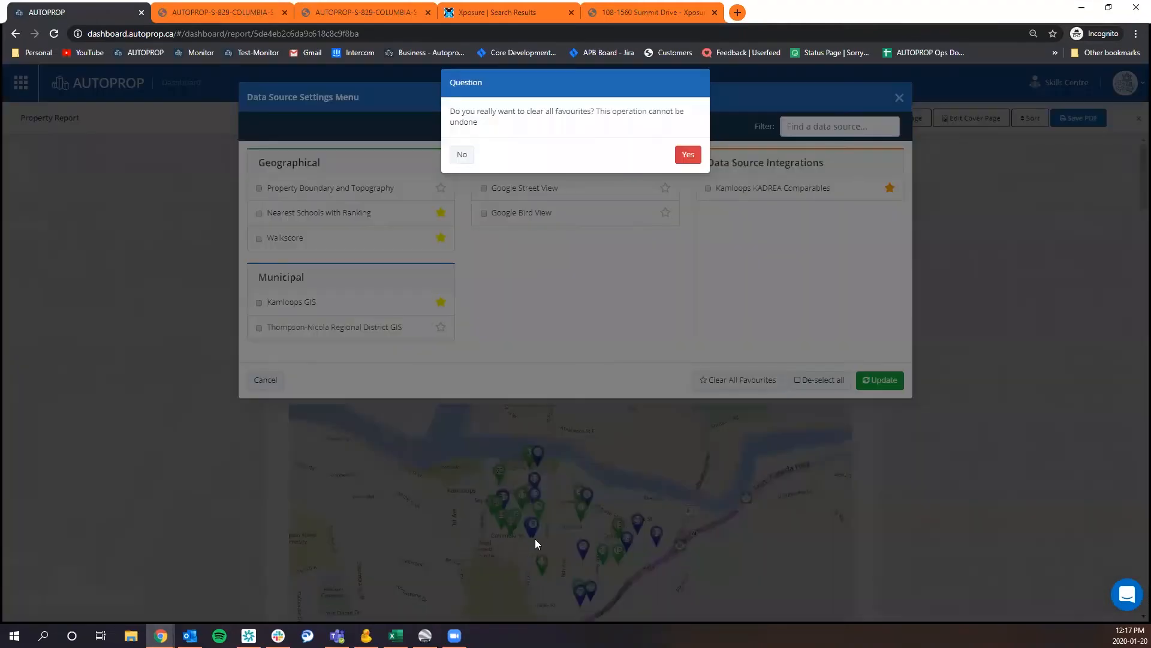
{"action": "left_click", "coordinate": [688, 157]}
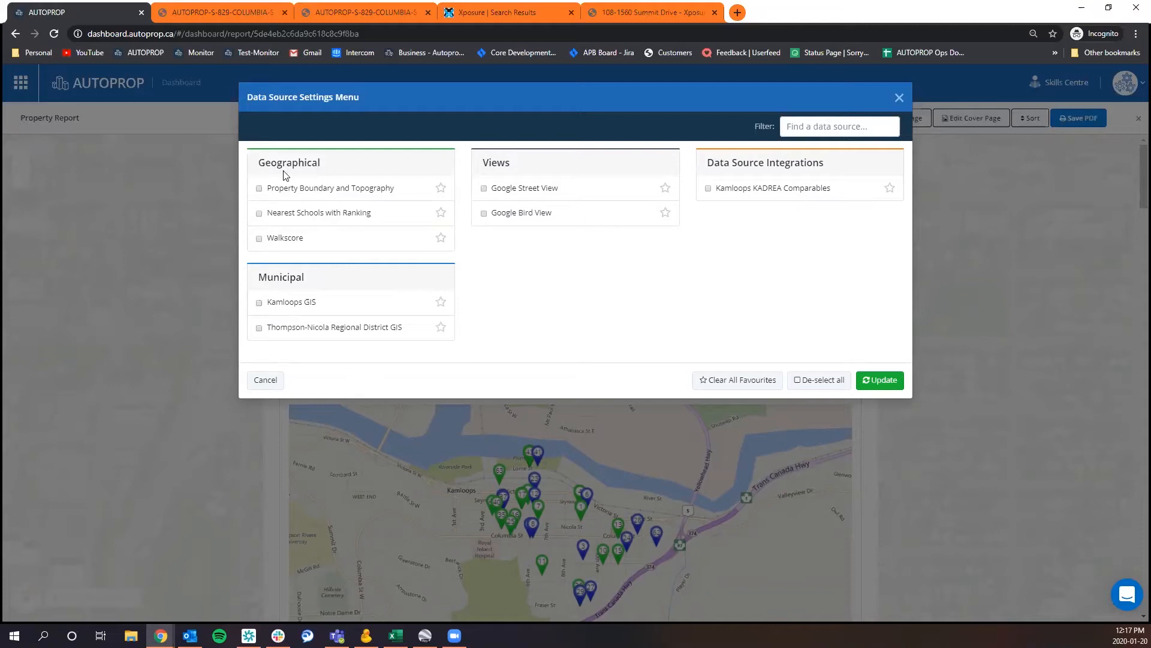
Include Property Boundary and Topography, Nearest Schools with Ranking and Walkscore in the report, marking all three as favourites.
{"action": "left_click", "coordinate": [280, 192]}
{"action": "left_click", "coordinate": [442, 190]}
{"action": "left_click", "coordinate": [441, 214]}
{"action": "left_click", "coordinate": [440, 238]}
Include Kamloops GIS as a favourite with the Drainage, Sanitary, Floodplain, Wildfire Threat and Contour (1m) layers.
{"action": "left_click", "coordinate": [290, 304]}
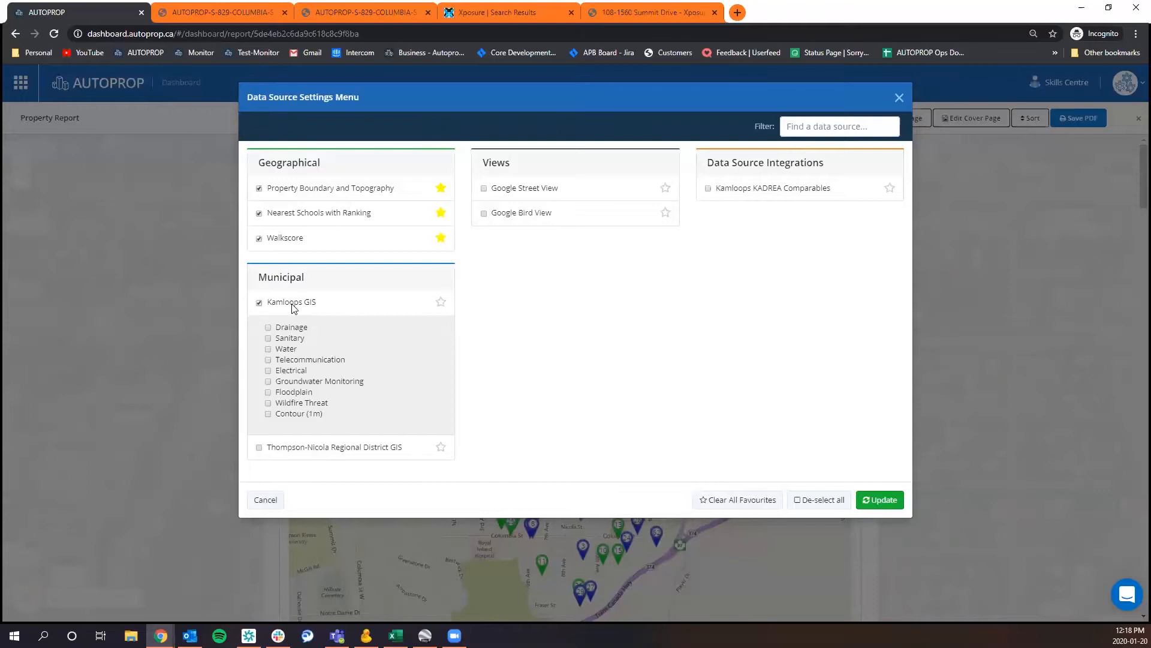
{"action": "left_click", "coordinate": [268, 327]}
{"action": "left_click", "coordinate": [268, 338]}
{"action": "left_click", "coordinate": [441, 302]}
{"action": "left_click", "coordinate": [268, 404]}
{"action": "left_click", "coordinate": [442, 302]}
Include Thompson-Nicola Regional District GIS with the Zoning and OCP layers.
{"action": "left_click", "coordinate": [284, 449]}
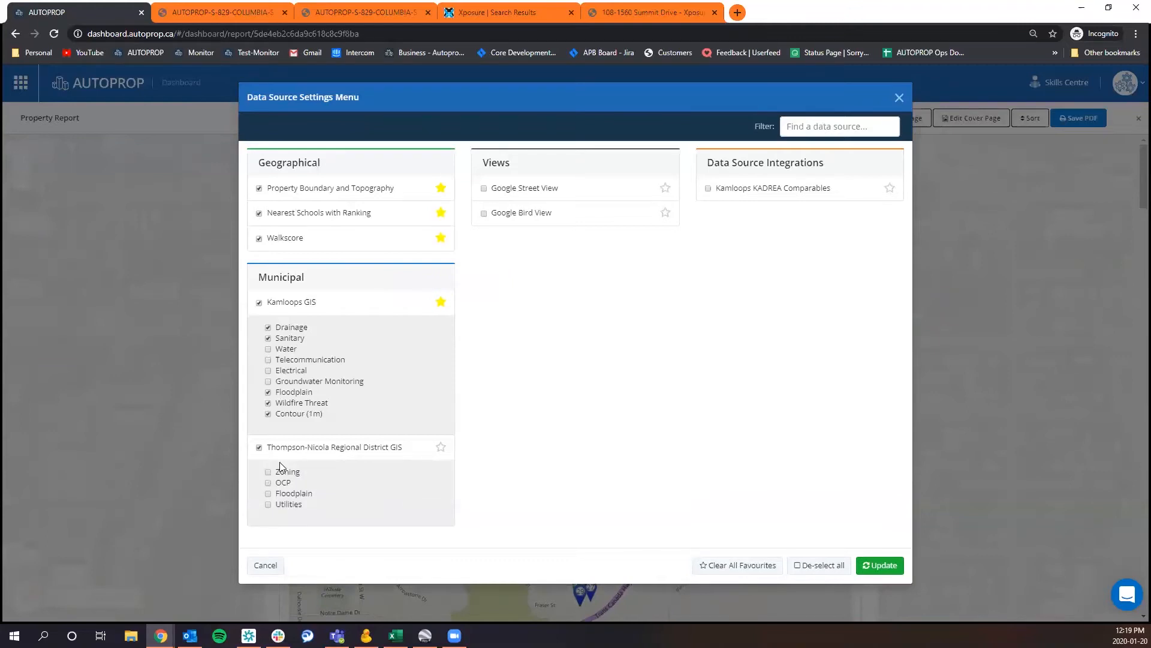
{"action": "left_click", "coordinate": [268, 472]}
{"action": "left_click", "coordinate": [268, 483]}
Include Google Street View and Google Bird View in the report and mark both as favourites.
{"action": "left_click", "coordinate": [486, 189]}
{"action": "left_click", "coordinate": [484, 214]}
{"action": "left_click", "coordinate": [665, 188]}
Include Kamloops KADREA Comparables in the report with a 1 km search radius and the Active and Sold statuses.
{"action": "left_click", "coordinate": [718, 189]}
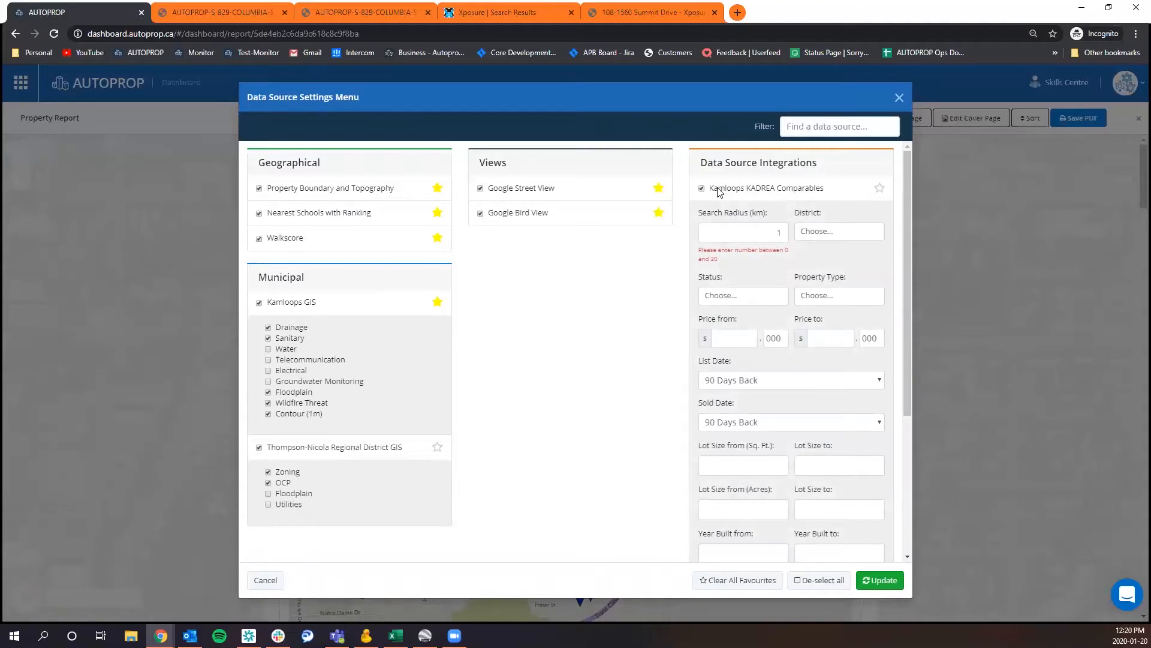
{"action": "double_click", "coordinate": [773, 233]}
{"action": "left_click", "coordinate": [766, 298]}
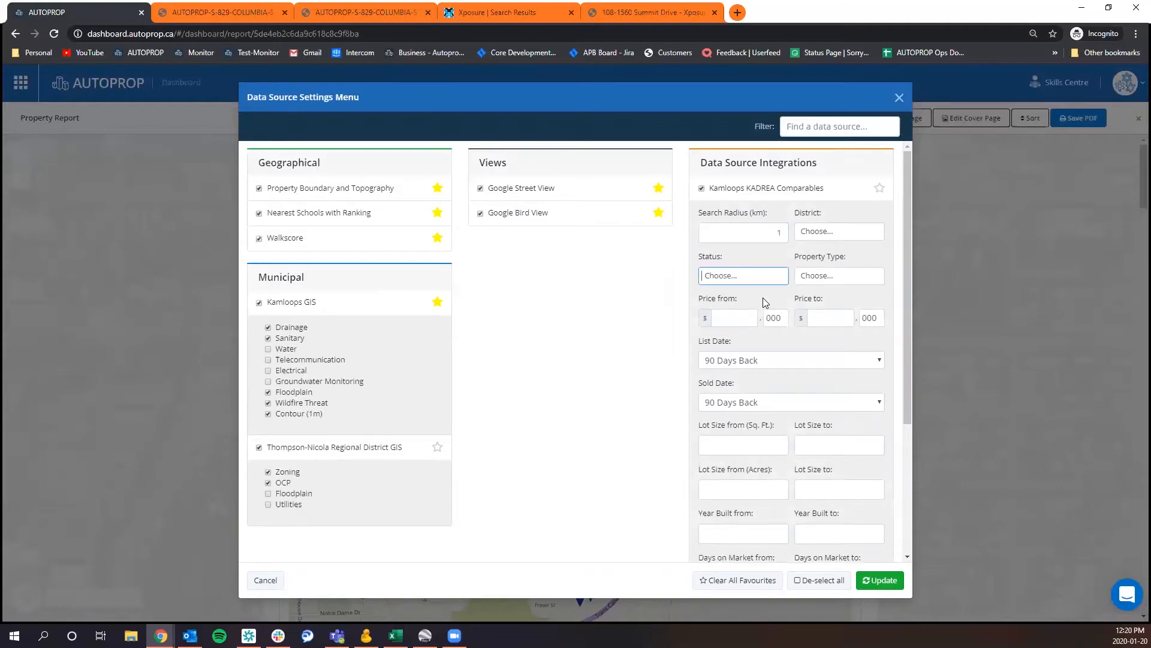
{"action": "left_click", "coordinate": [760, 282]}
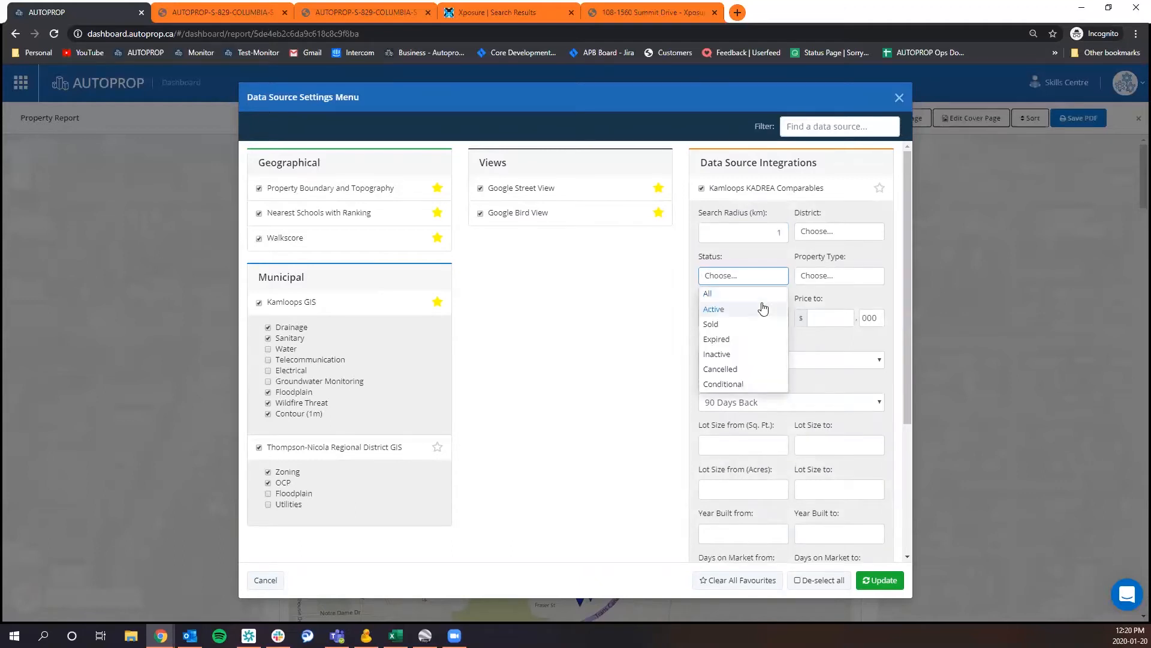
{"action": "left_click", "coordinate": [758, 307]}
{"action": "left_click", "coordinate": [760, 280]}
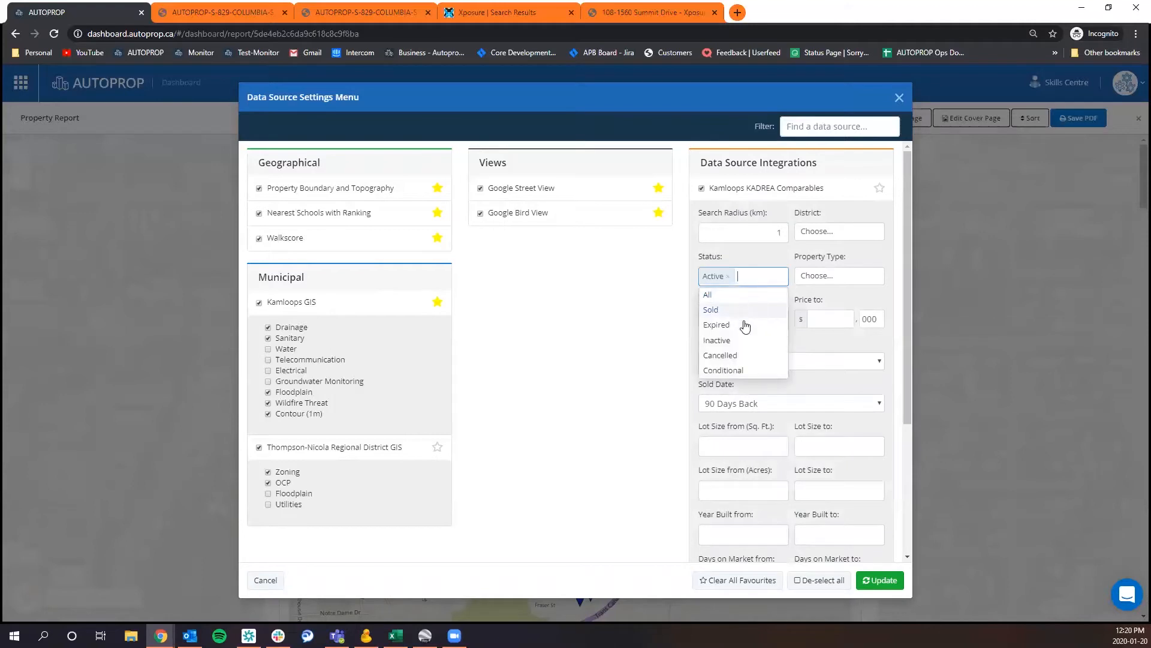
{"action": "left_click", "coordinate": [745, 310]}
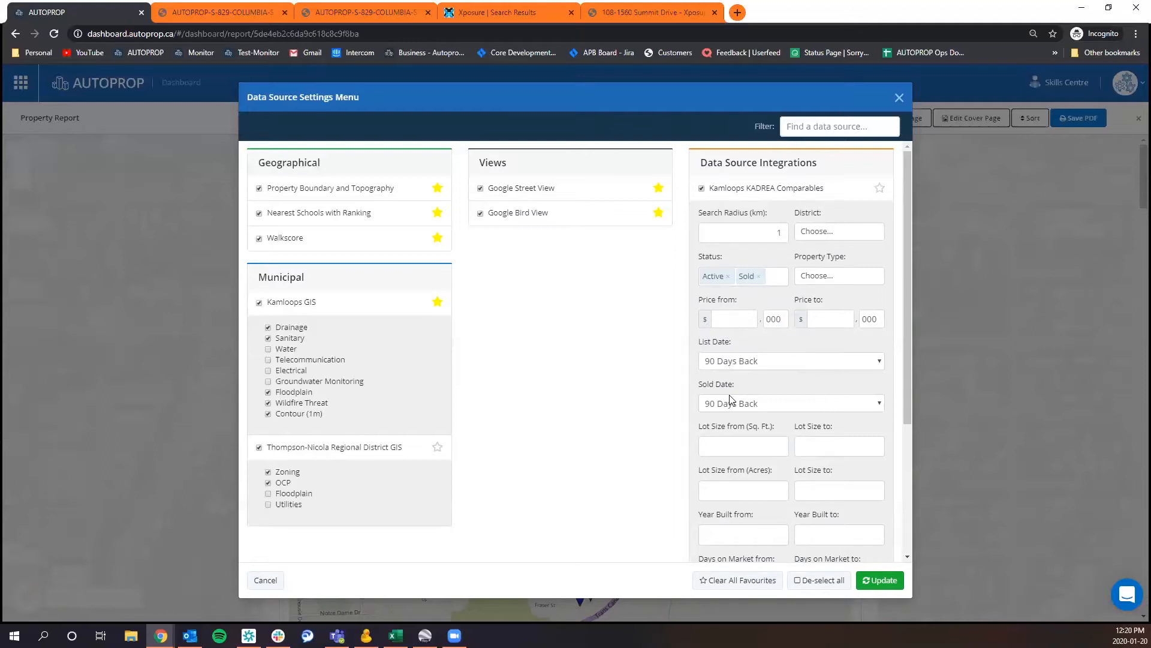
Set the comparables' List Date to Nothing Selected and their Sold Date to 60 Days Back.
{"action": "left_click", "coordinate": [741, 362]}
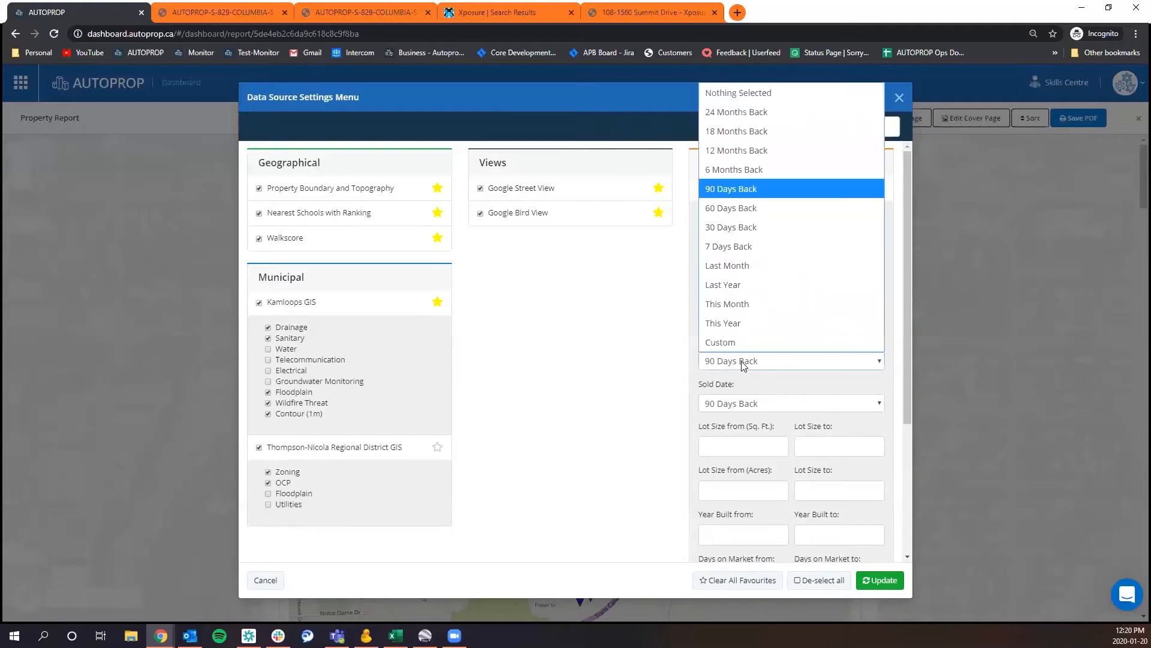
{"action": "left_click", "coordinate": [753, 188]}
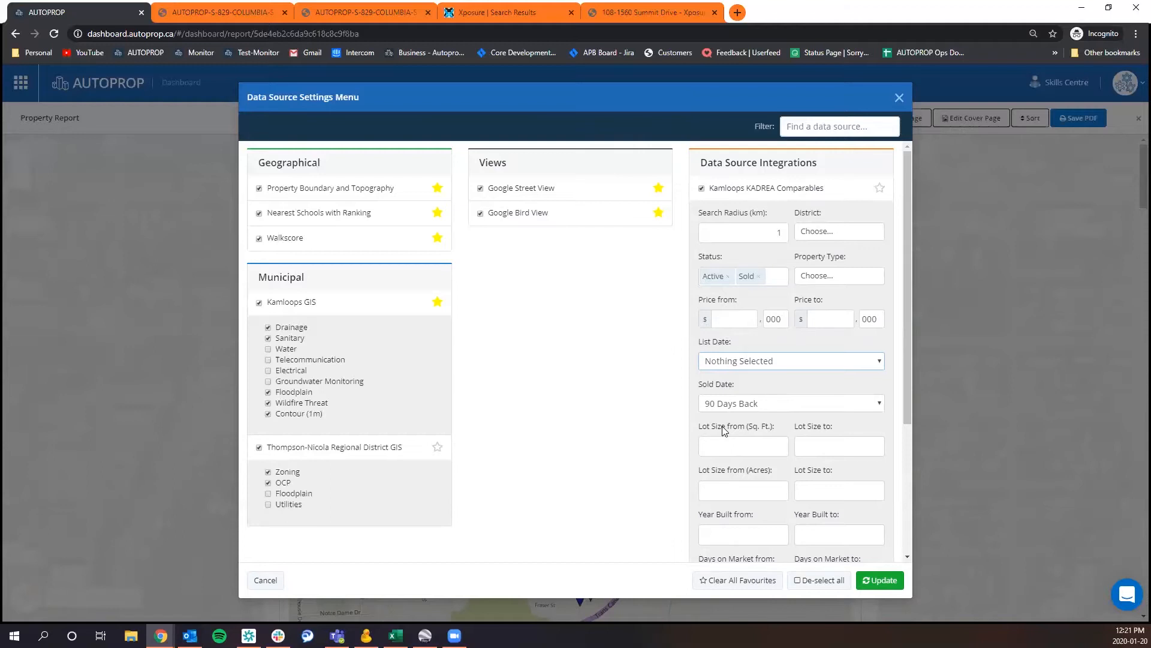
{"action": "left_click", "coordinate": [744, 405]}
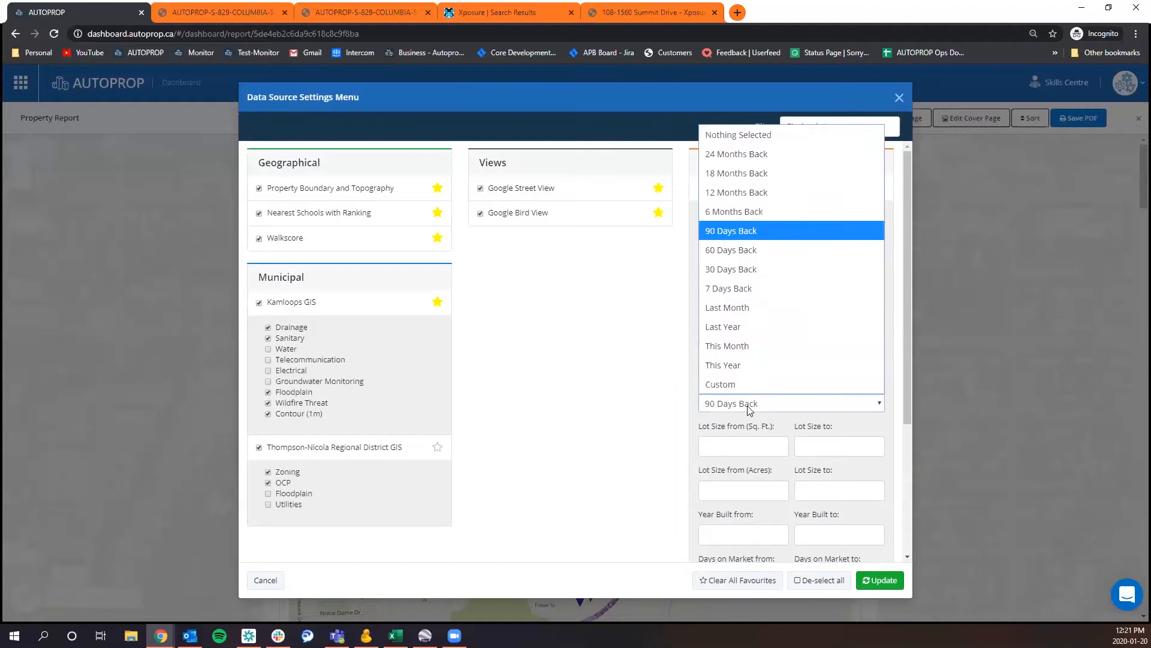
{"action": "left_click", "coordinate": [745, 243]}
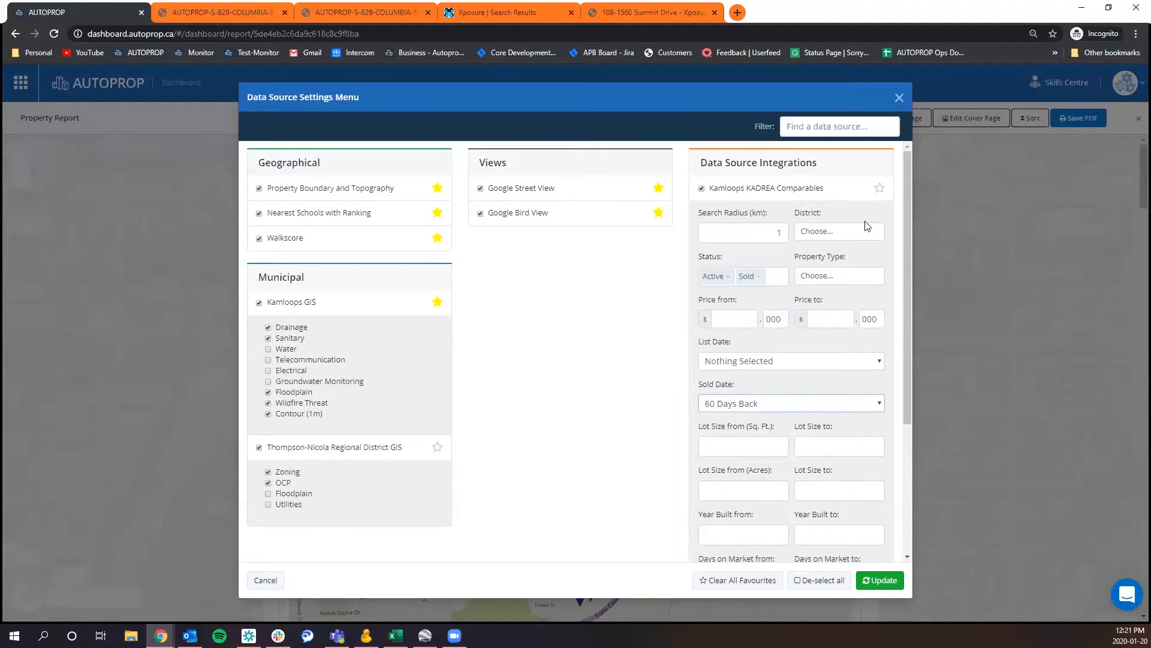
Mark Kamloops KADREA Comparables as a favourite, limit the property type to Single Family, and update the report.
{"action": "left_click", "coordinate": [879, 189]}
{"action": "left_click", "coordinate": [826, 278]}
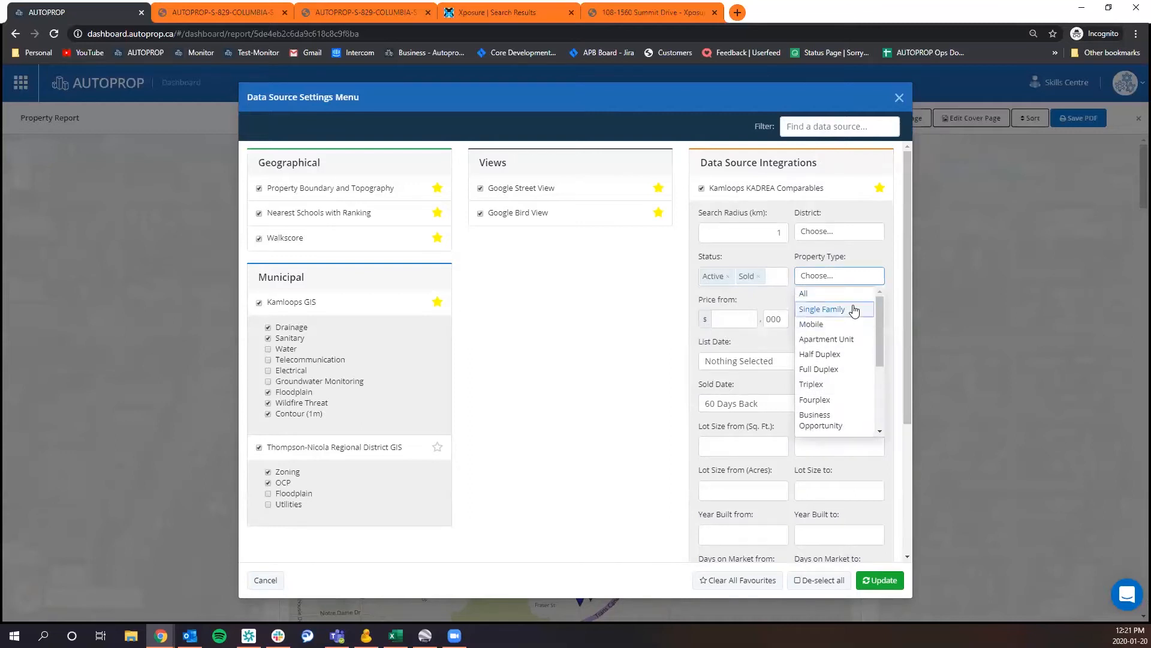
{"action": "left_click", "coordinate": [820, 308]}
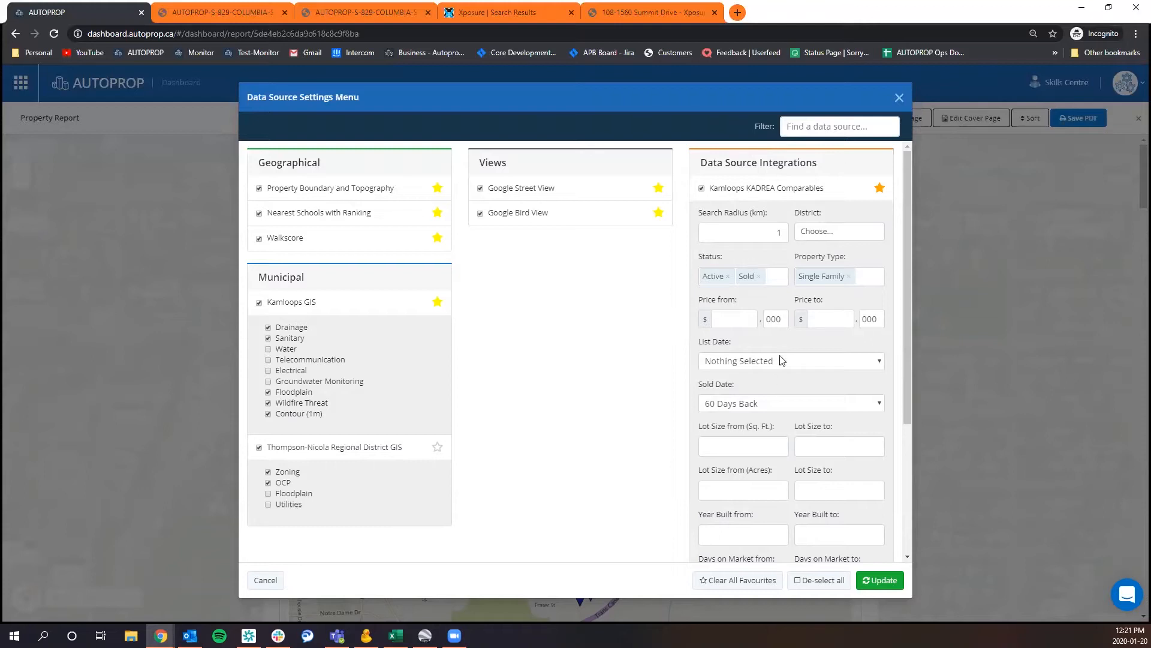
{"action": "scroll", "coordinate": [782, 360], "scroll_direction": "down", "scroll_amount": 3}
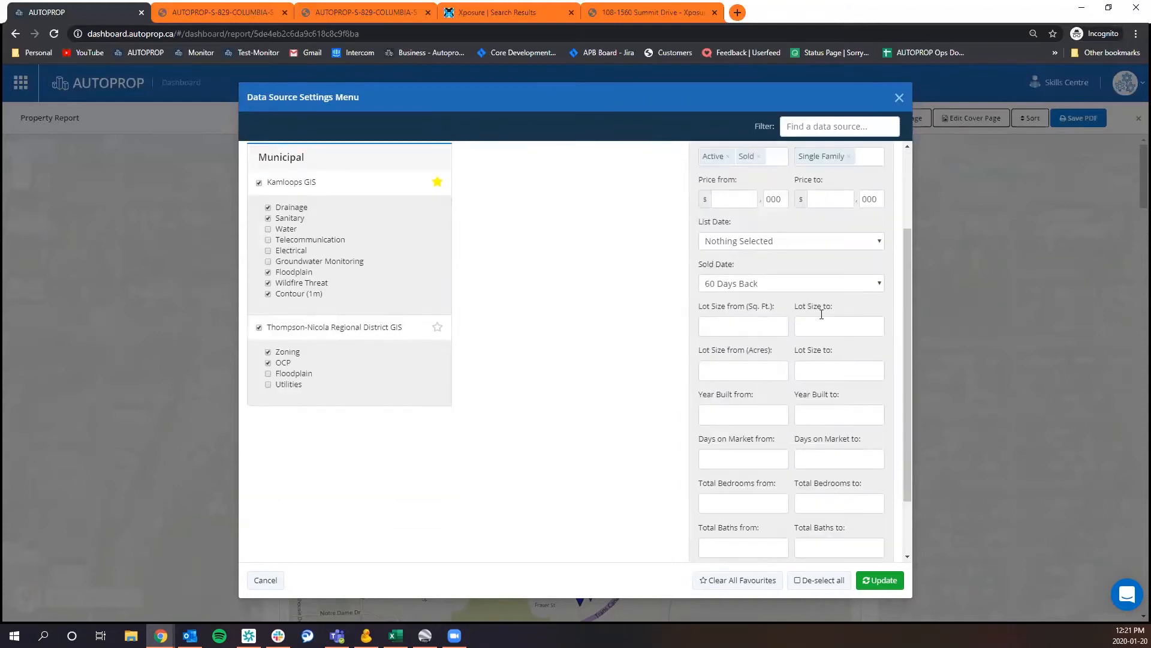
{"action": "scroll", "coordinate": [859, 377], "scroll_direction": "down", "scroll_amount": 1}
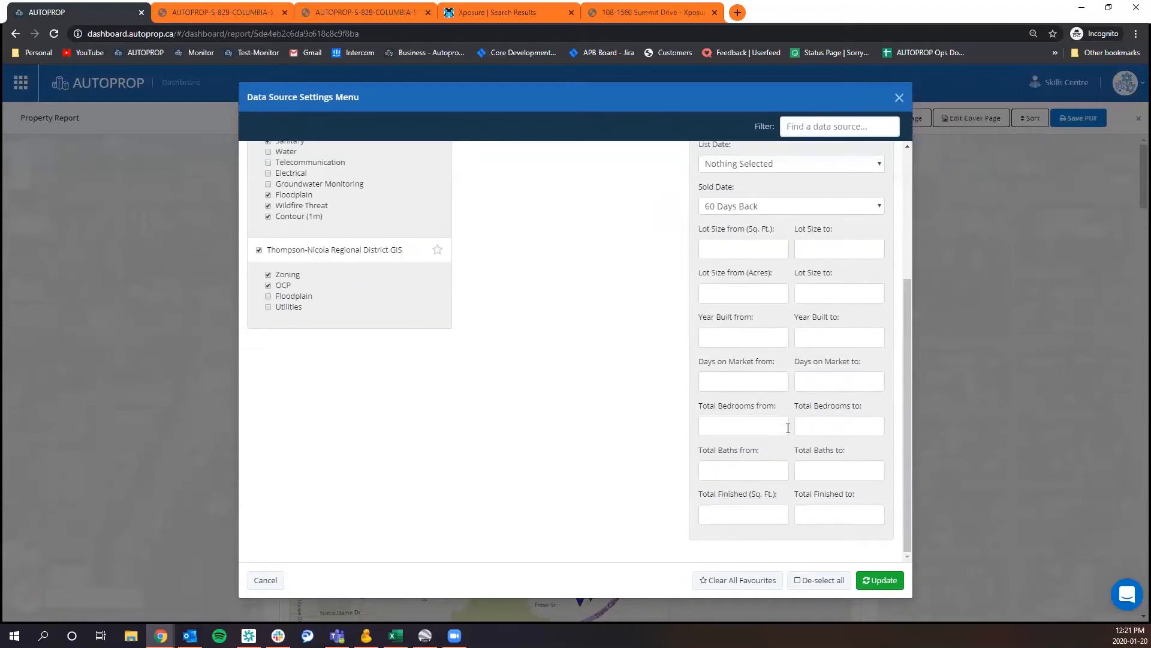
{"action": "scroll", "coordinate": [787, 427], "scroll_direction": "up", "scroll_amount": 3}
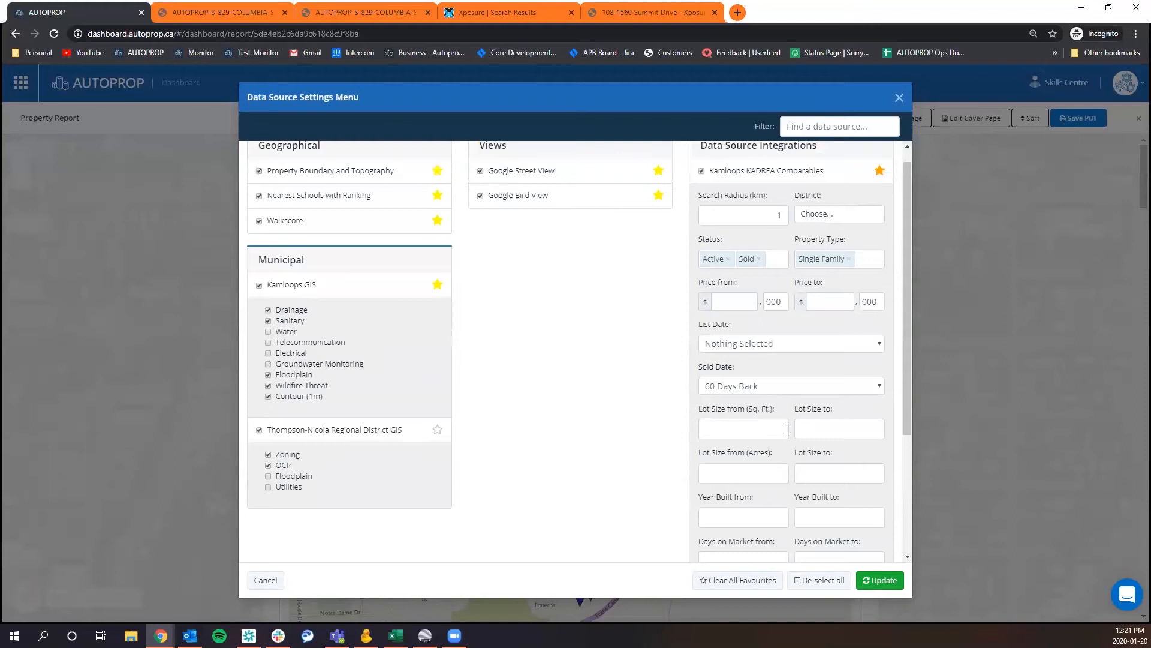
{"action": "scroll", "coordinate": [788, 427], "scroll_direction": "up", "scroll_amount": 1}
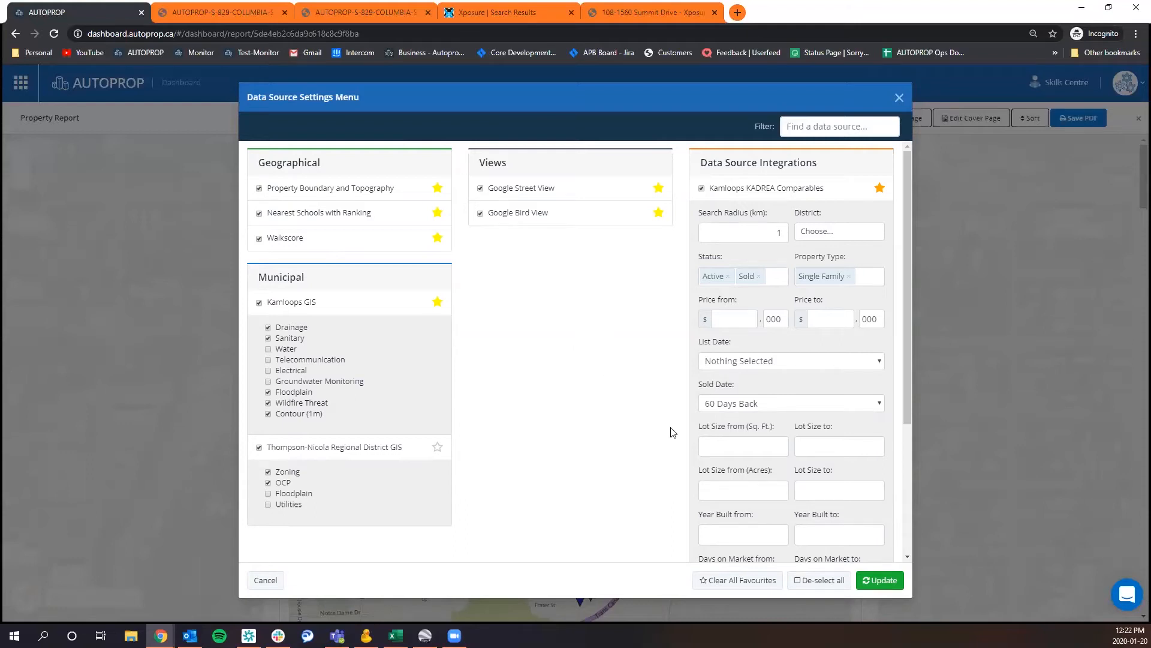
{"action": "left_click", "coordinate": [873, 582]}
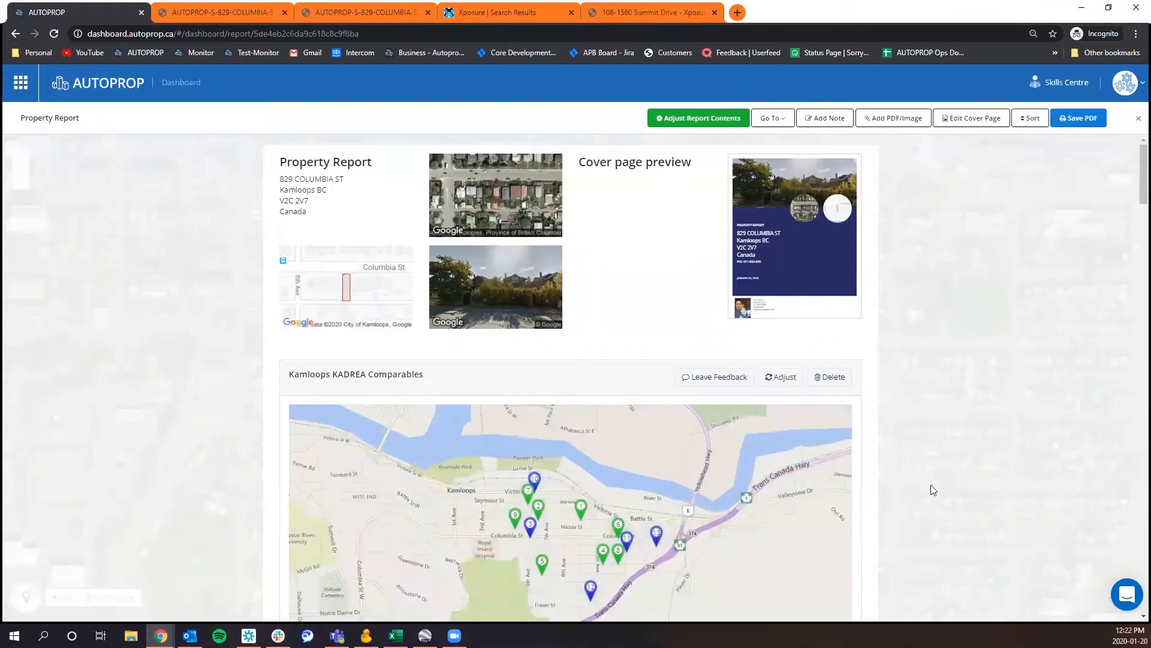
Look through the updated property report's sections, from the comparables to the Thompson-Nicola Regional District GIS maps.
{"action": "scroll", "coordinate": [942, 377], "scroll_direction": "down", "scroll_amount": 15}
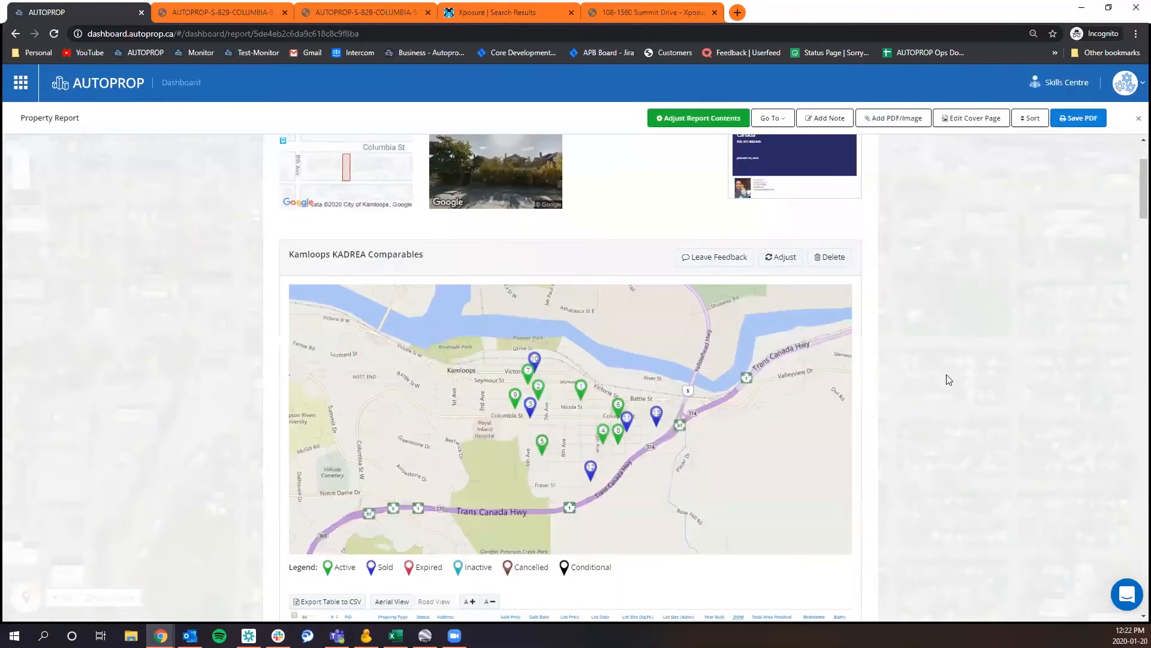
{"action": "scroll", "coordinate": [977, 398], "scroll_direction": "down", "scroll_amount": 20}
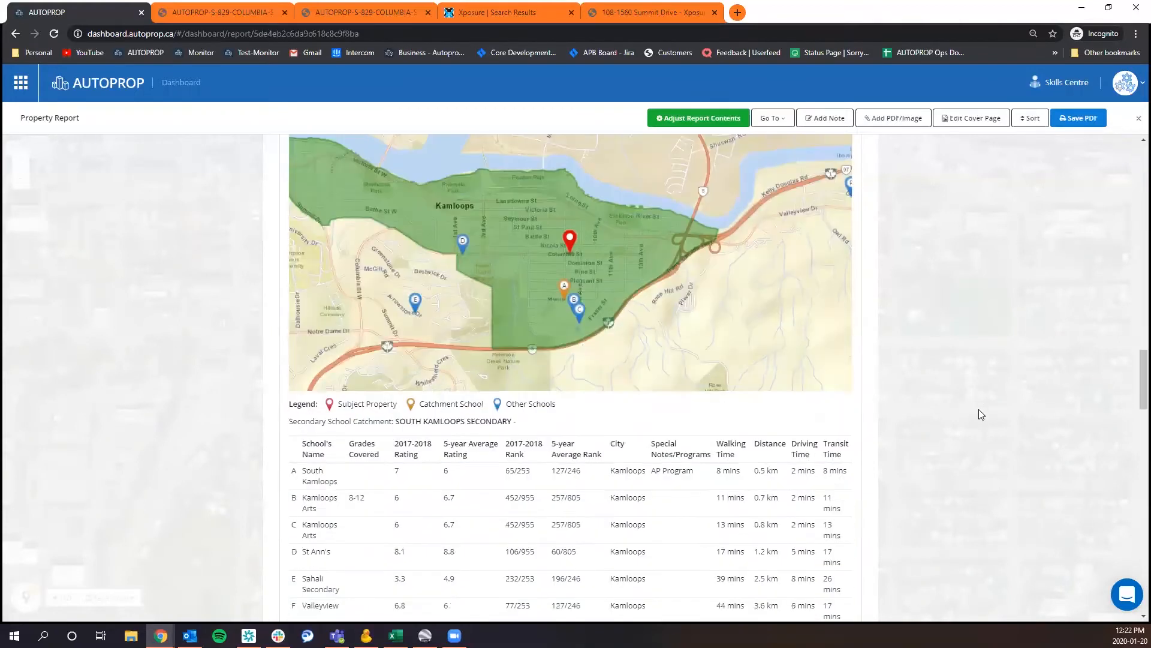
{"action": "scroll", "coordinate": [973, 449], "scroll_direction": "down", "scroll_amount": 15}
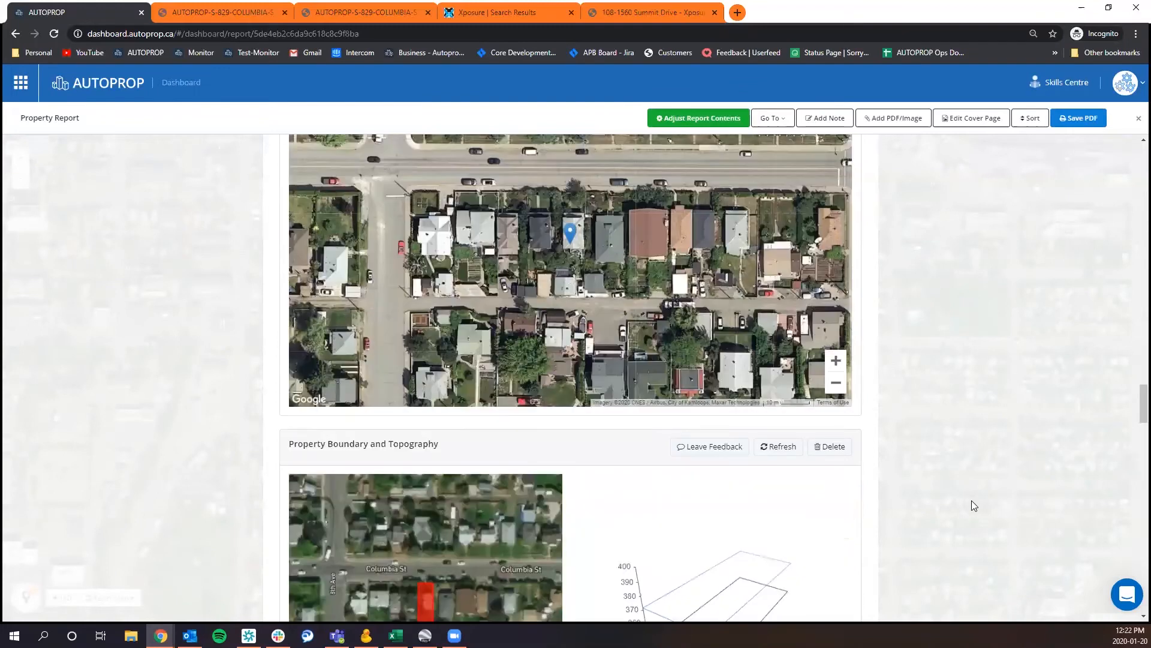
{"action": "scroll", "coordinate": [987, 491], "scroll_direction": "up", "scroll_amount": 12}
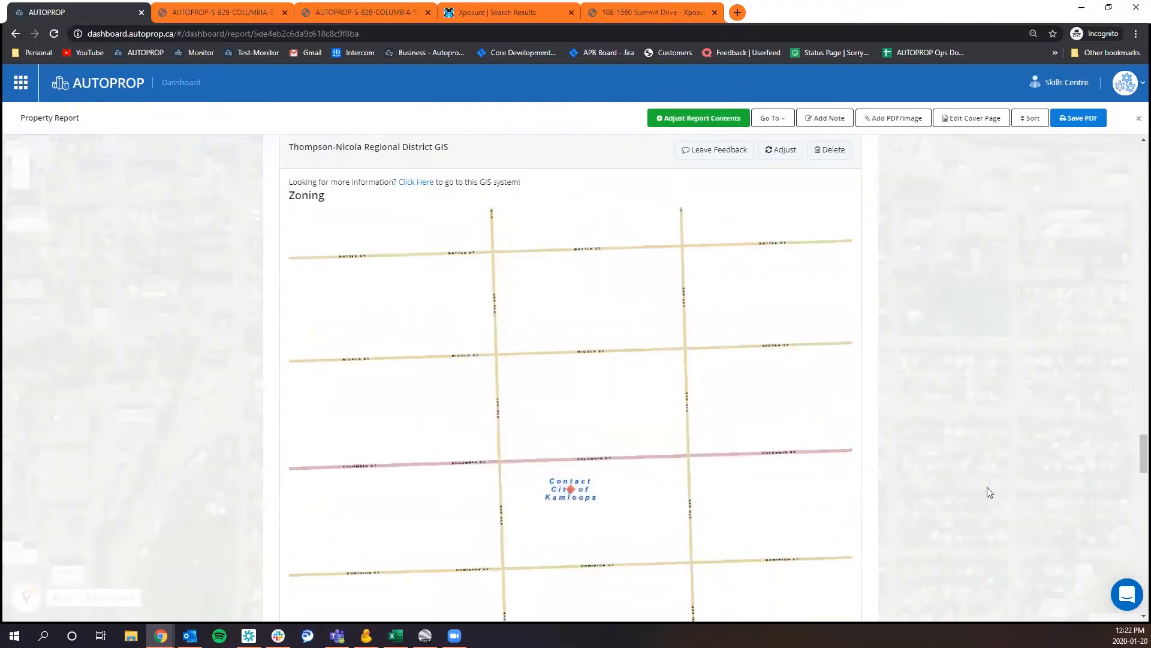
{"action": "scroll", "coordinate": [994, 357], "scroll_direction": "up", "scroll_amount": 20}
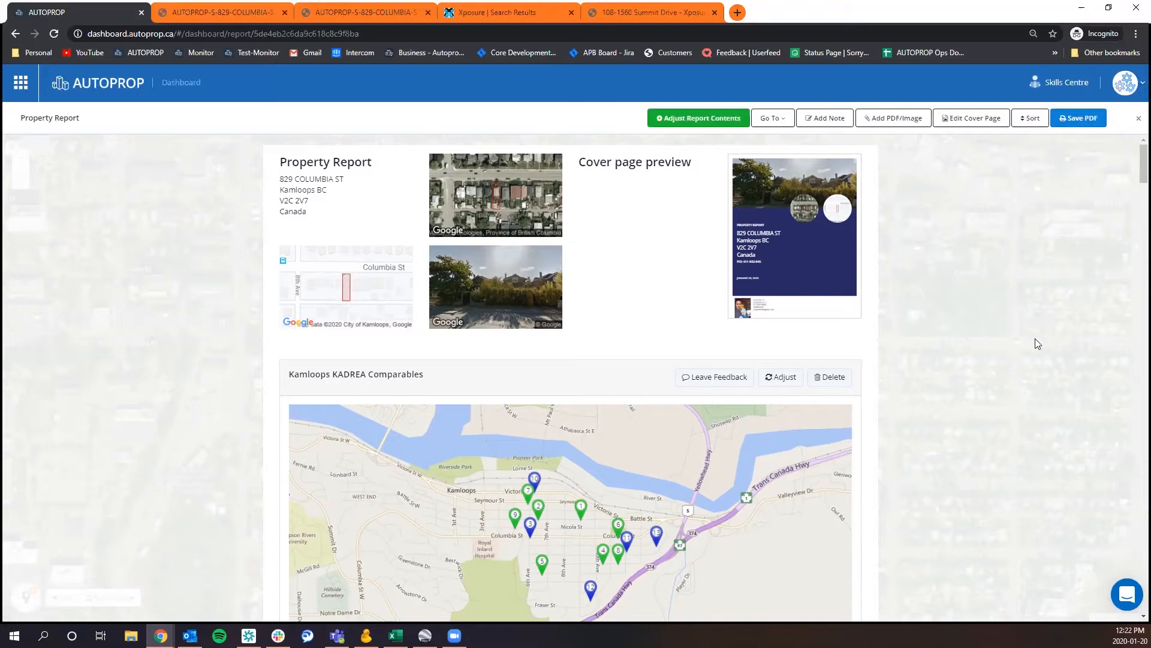
Jump to the report's Nearest Schools with Ranking section and review the elementary and secondary school maps.
{"action": "left_click", "coordinate": [778, 122]}
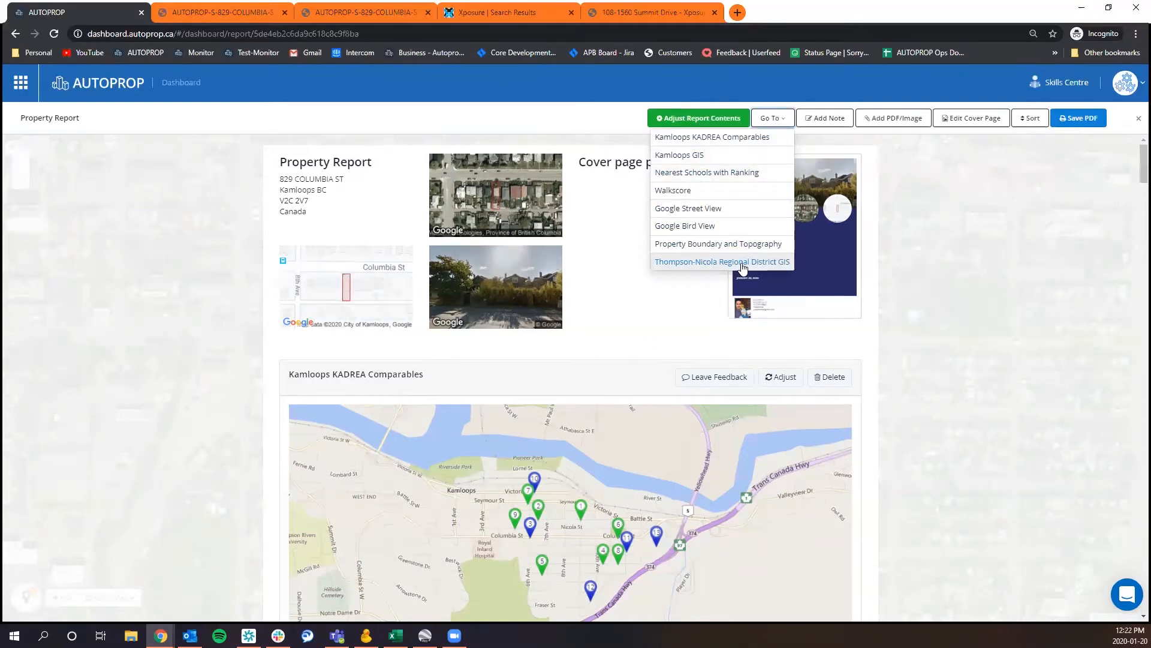
{"action": "left_click", "coordinate": [748, 174]}
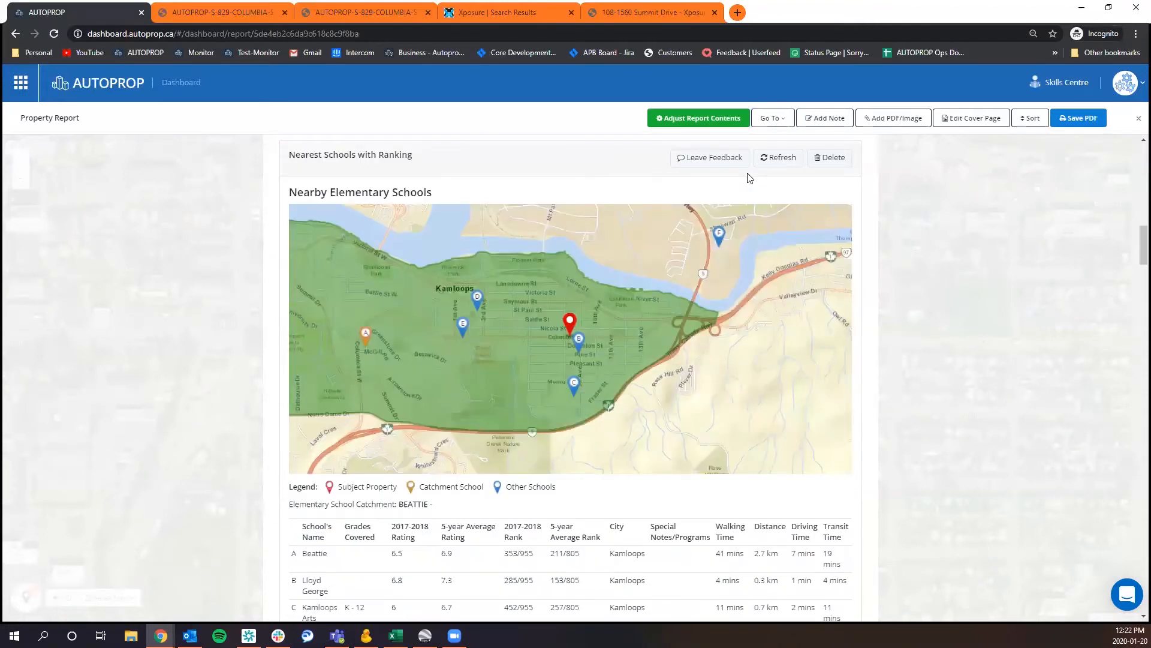
{"action": "scroll", "coordinate": [933, 288], "scroll_direction": "down", "scroll_amount": 8}
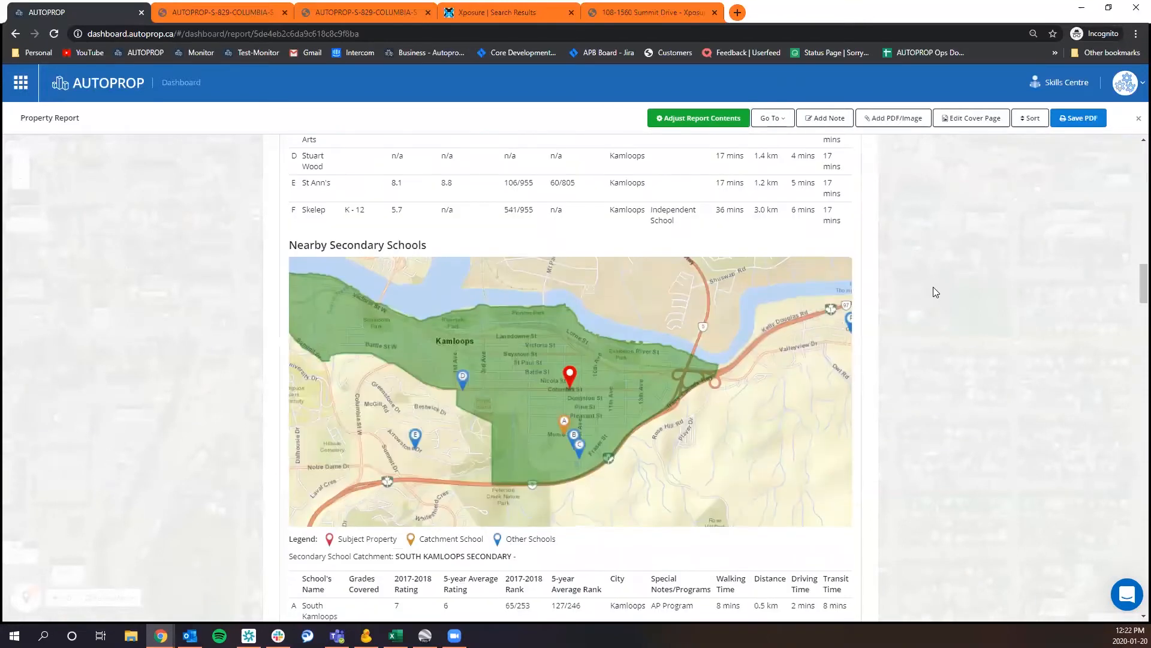
{"action": "scroll", "coordinate": [933, 292], "scroll_direction": "up", "scroll_amount": 15}
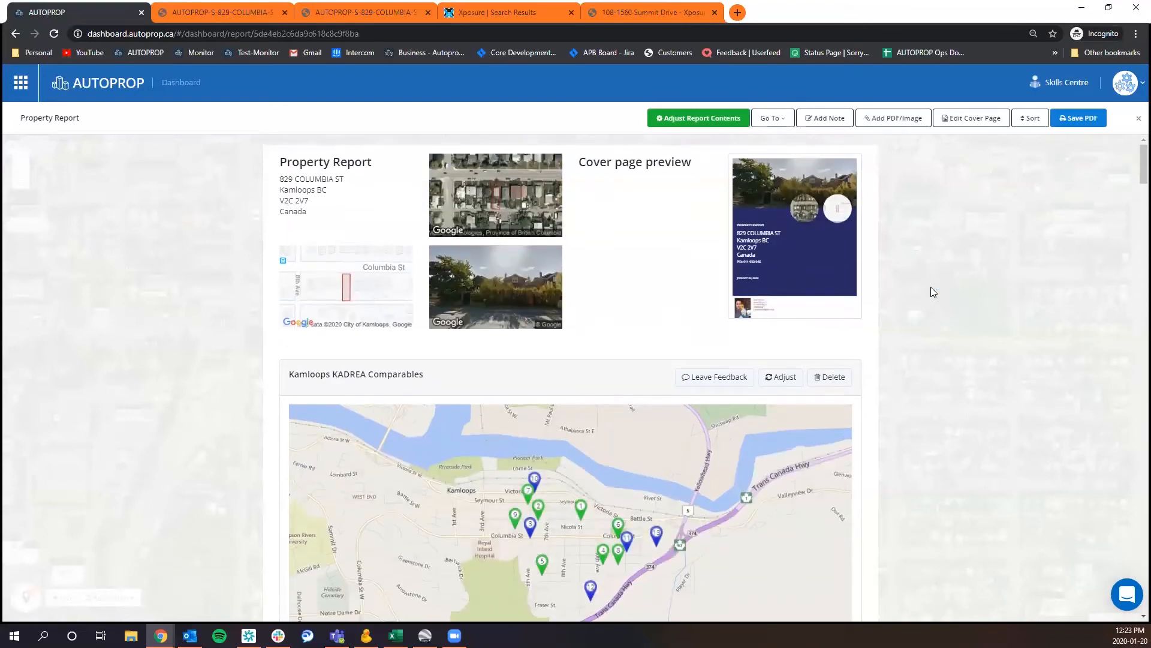
Go to the Kamloops KADREA Comparables section and enlarge its table text by two sizes.
{"action": "left_click", "coordinate": [784, 124]}
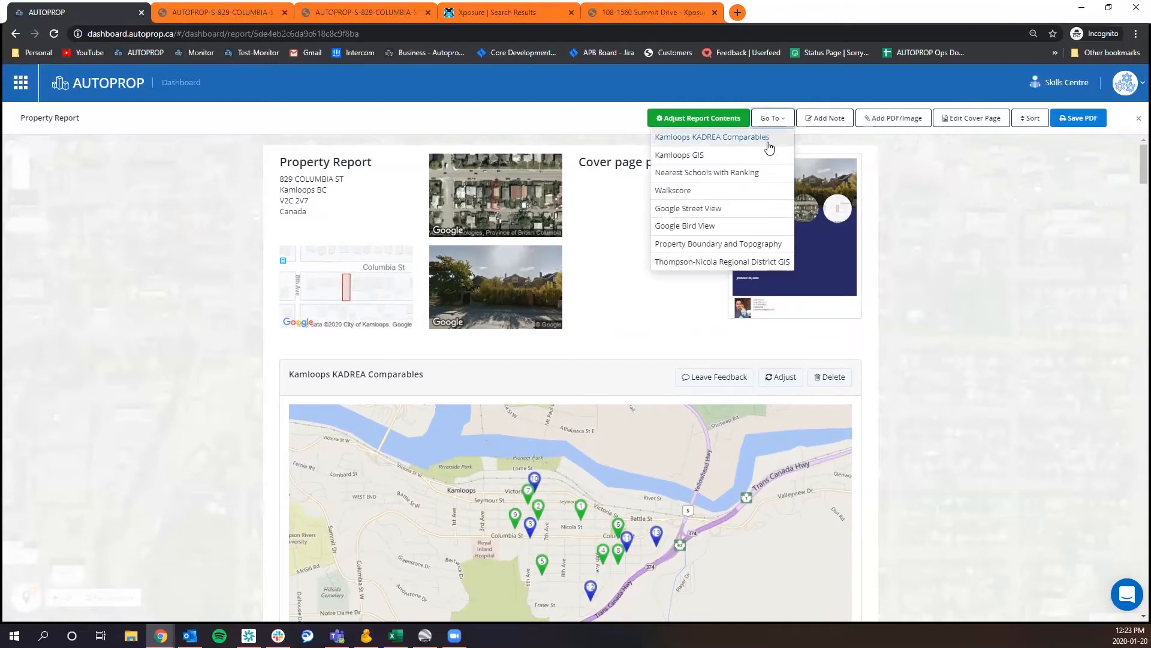
{"action": "left_click", "coordinate": [715, 138]}
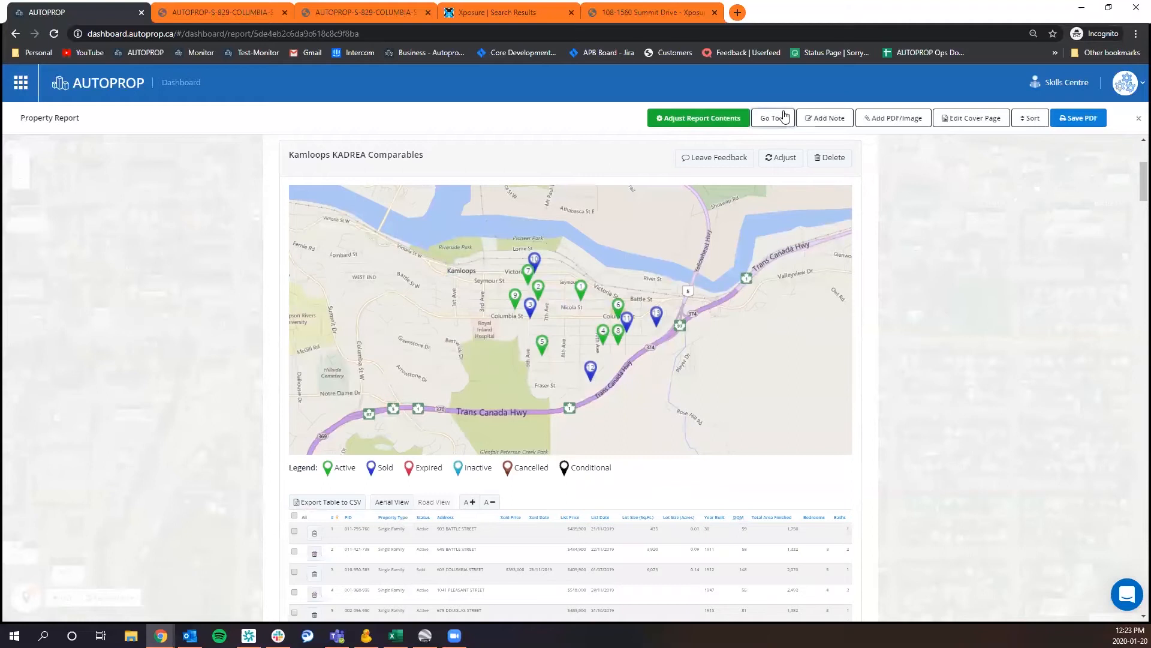
{"action": "left_click", "coordinate": [782, 117]}
{"action": "left_click", "coordinate": [740, 140]}
{"action": "scroll", "coordinate": [268, 473], "scroll_direction": "down", "scroll_amount": 1}
{"action": "scroll", "coordinate": [268, 473], "scroll_direction": "down", "scroll_amount": 4}
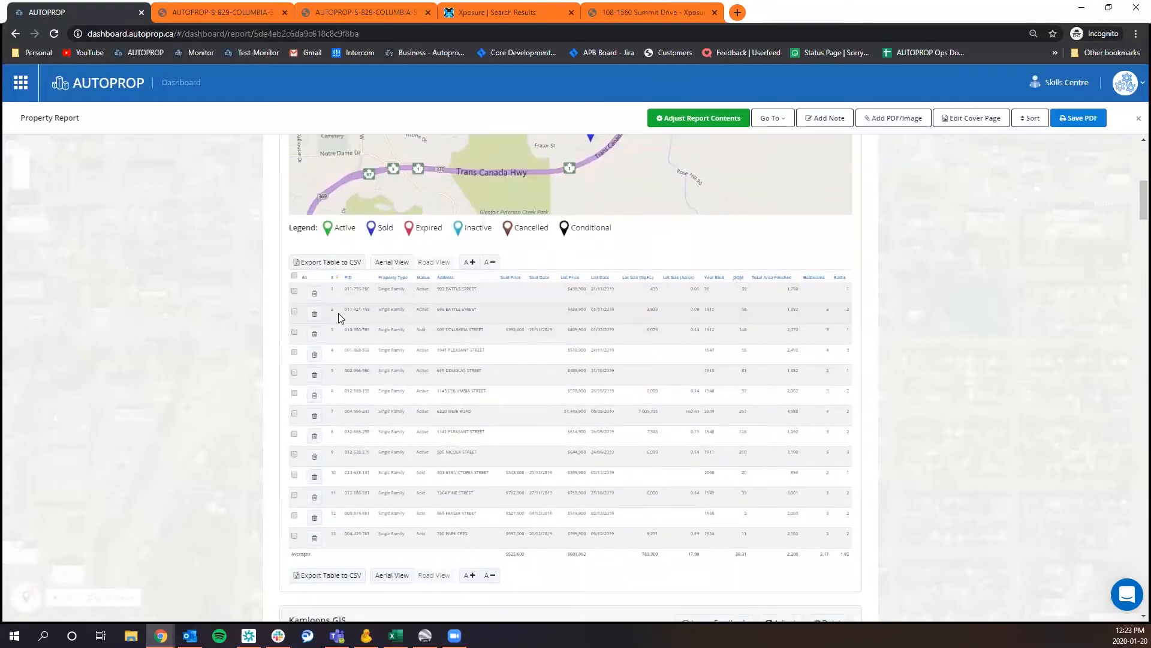
{"action": "left_click", "coordinate": [470, 262]}
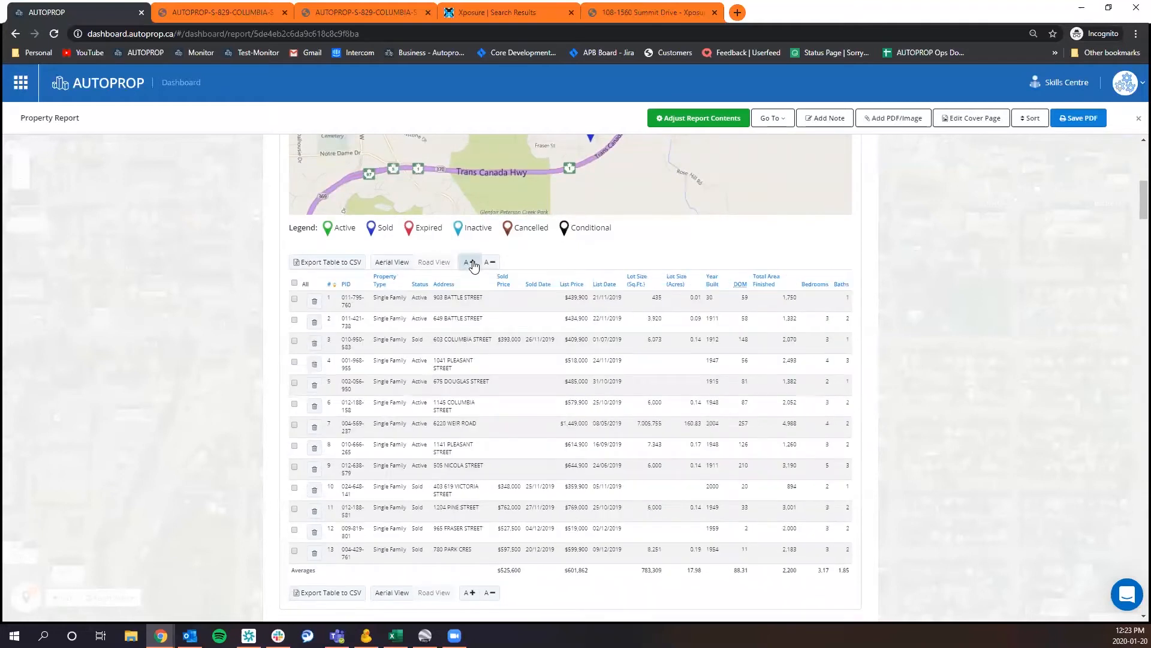
{"action": "left_click", "coordinate": [469, 262]}
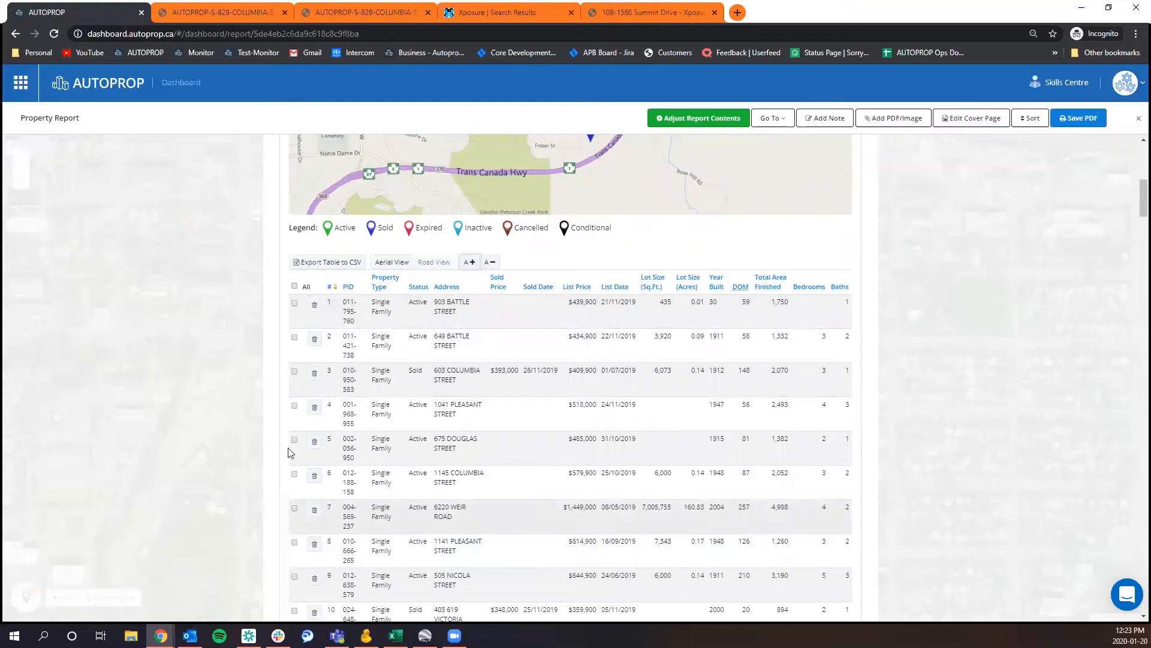
View the details of comparable number 1 on the Kamloops KADREA Comparables map.
{"action": "scroll", "coordinate": [227, 413], "scroll_direction": "up", "scroll_amount": 1}
{"action": "scroll", "coordinate": [227, 409], "scroll_direction": "up", "scroll_amount": 5}
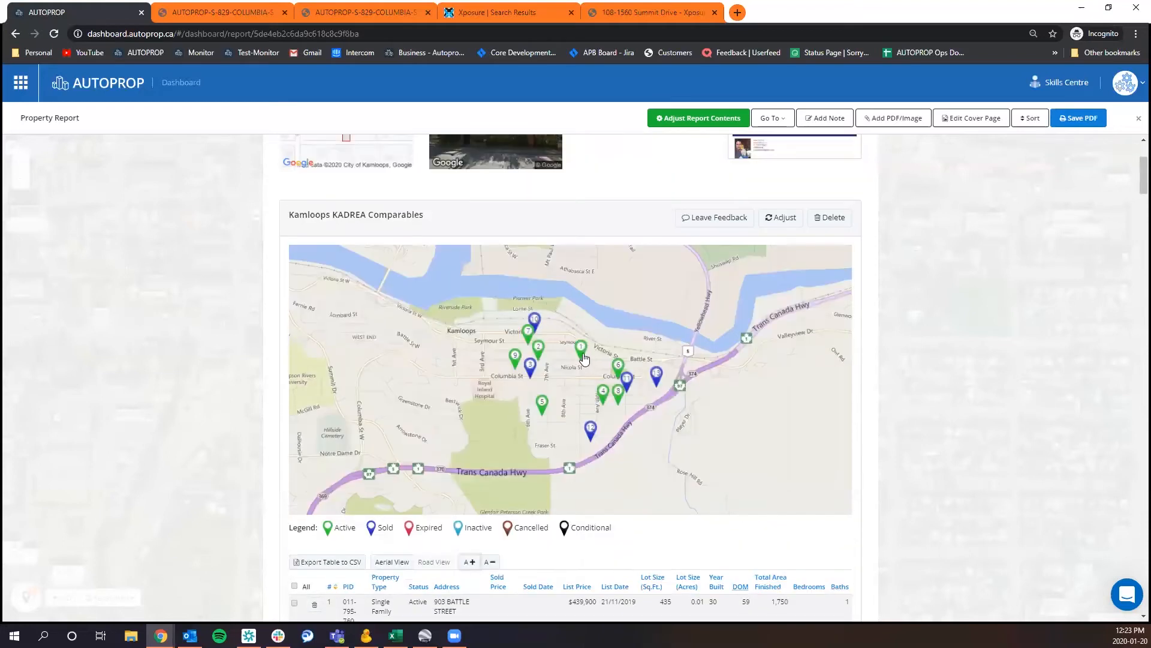
{"action": "mouse_move", "coordinate": [584, 359]}
{"action": "left_click_drag", "start_coordinate": [733, 358], "coordinate": [732, 389]}
{"action": "scroll", "coordinate": [920, 446], "scroll_direction": "down", "scroll_amount": 1}
{"action": "scroll", "coordinate": [920, 452], "scroll_direction": "down", "scroll_amount": 3}
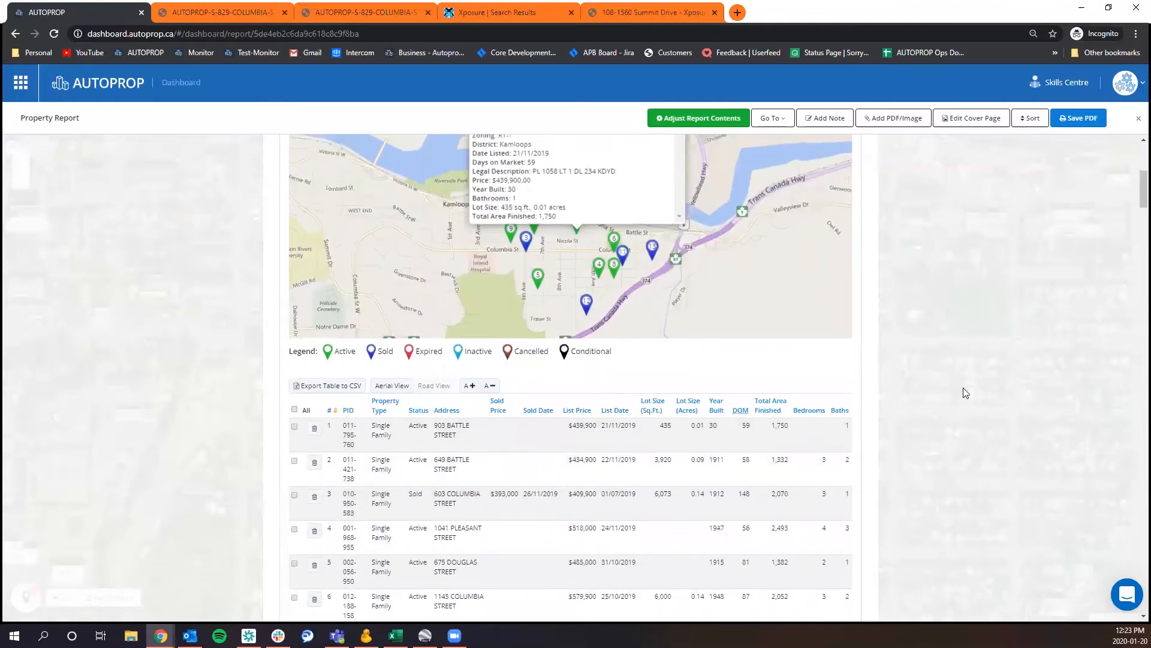
{"action": "scroll", "coordinate": [965, 390], "scroll_direction": "up", "scroll_amount": 2}
Reduce the comparables table text by one size and sort the table by status, with Active listings first.
{"action": "scroll", "coordinate": [964, 390], "scroll_direction": "down", "scroll_amount": 4}
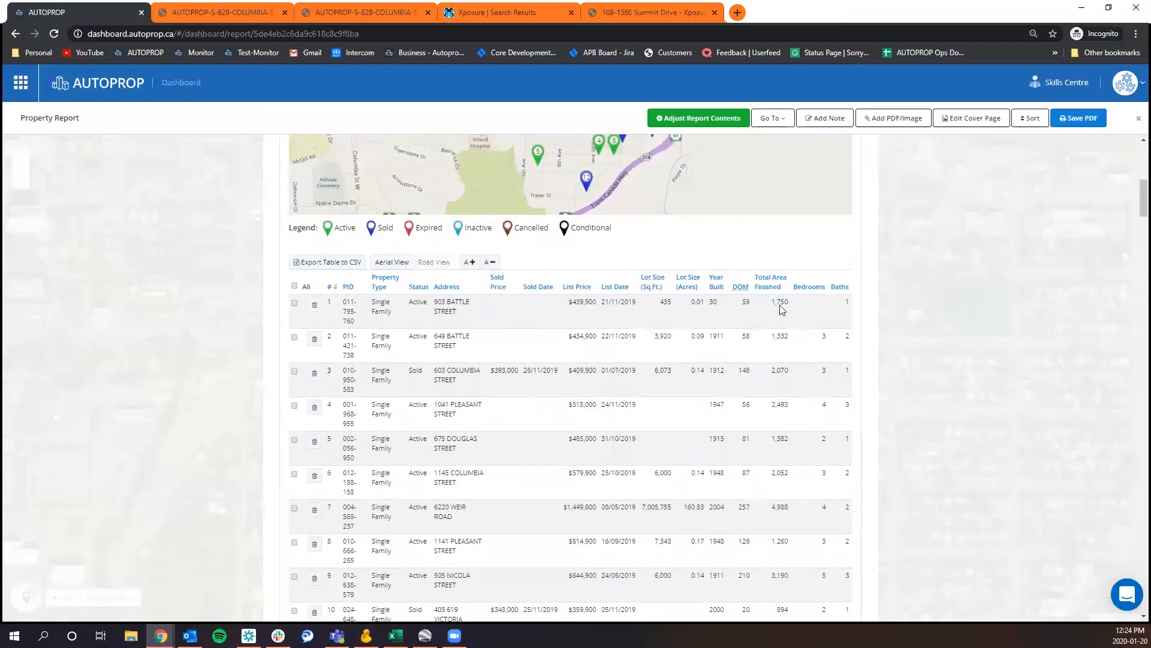
{"action": "left_click", "coordinate": [490, 262]}
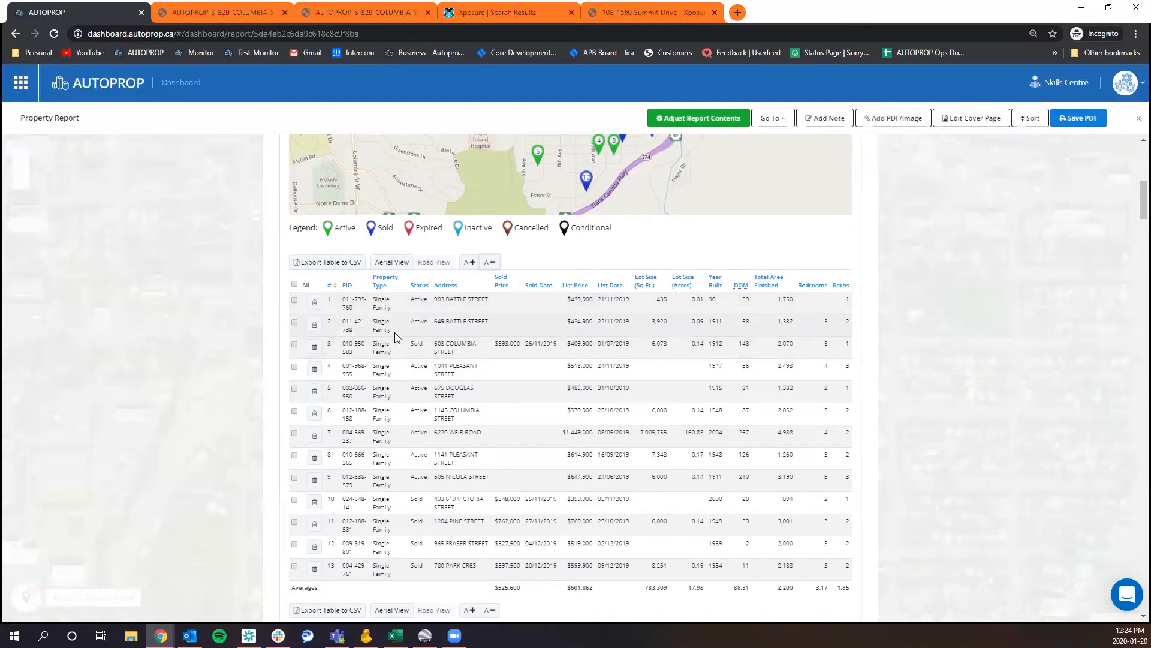
{"action": "left_click", "coordinate": [420, 285]}
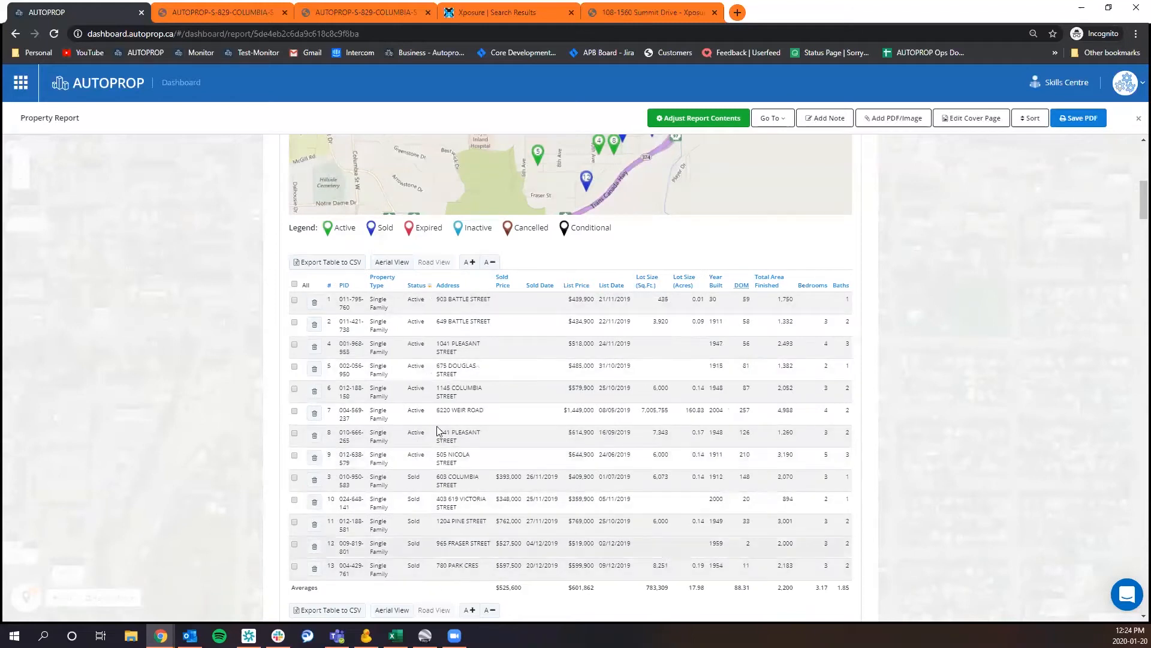
Reverse the comparables table's status order, then sort the table by list price from highest to lowest.
{"action": "left_click", "coordinate": [425, 286]}
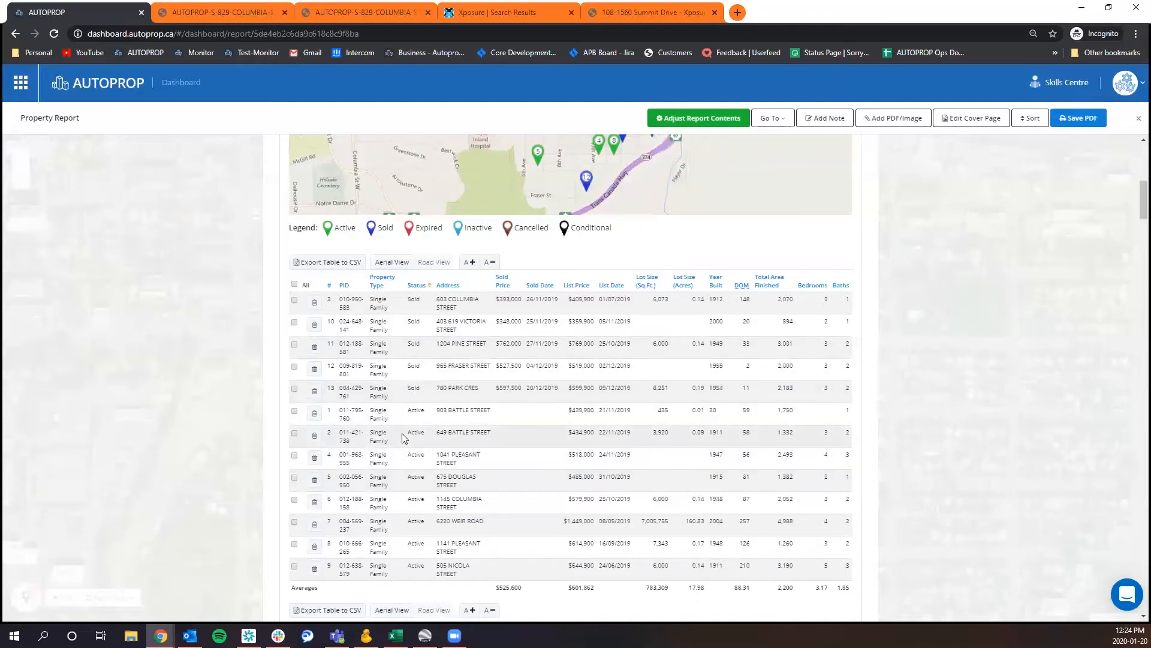
{"action": "left_click", "coordinate": [579, 289]}
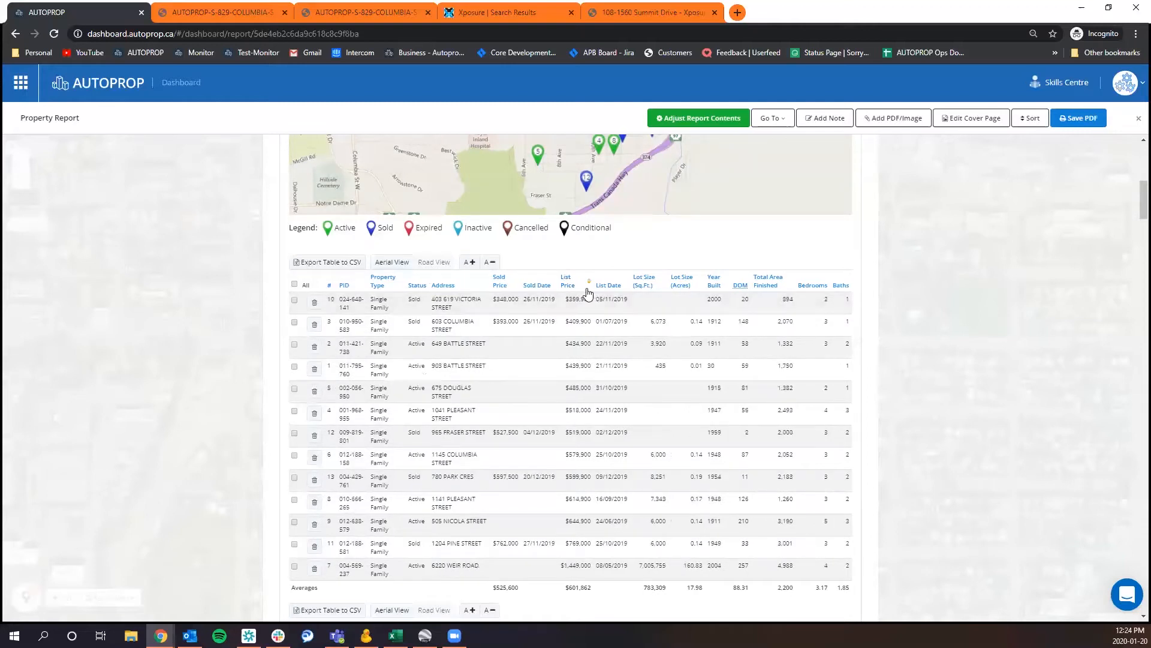
{"action": "left_click", "coordinate": [587, 285]}
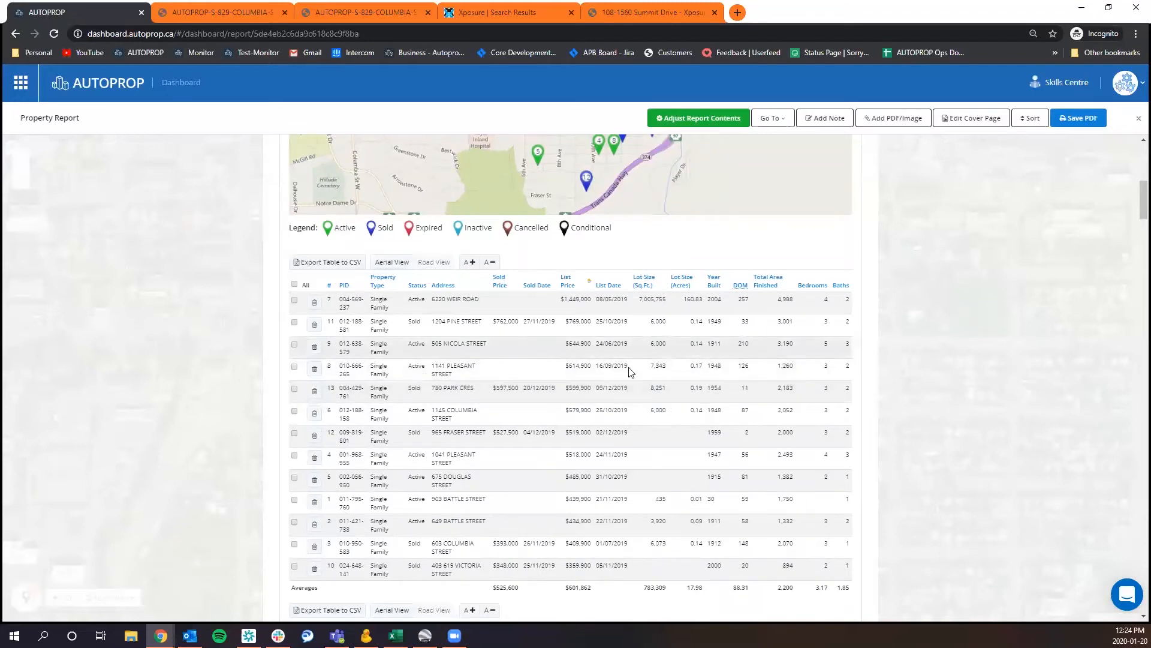
Review the comparables table sorted by list price together with the Kamloops KADREA Comparables map.
{"action": "scroll", "coordinate": [944, 322], "scroll_direction": "up", "scroll_amount": 2}
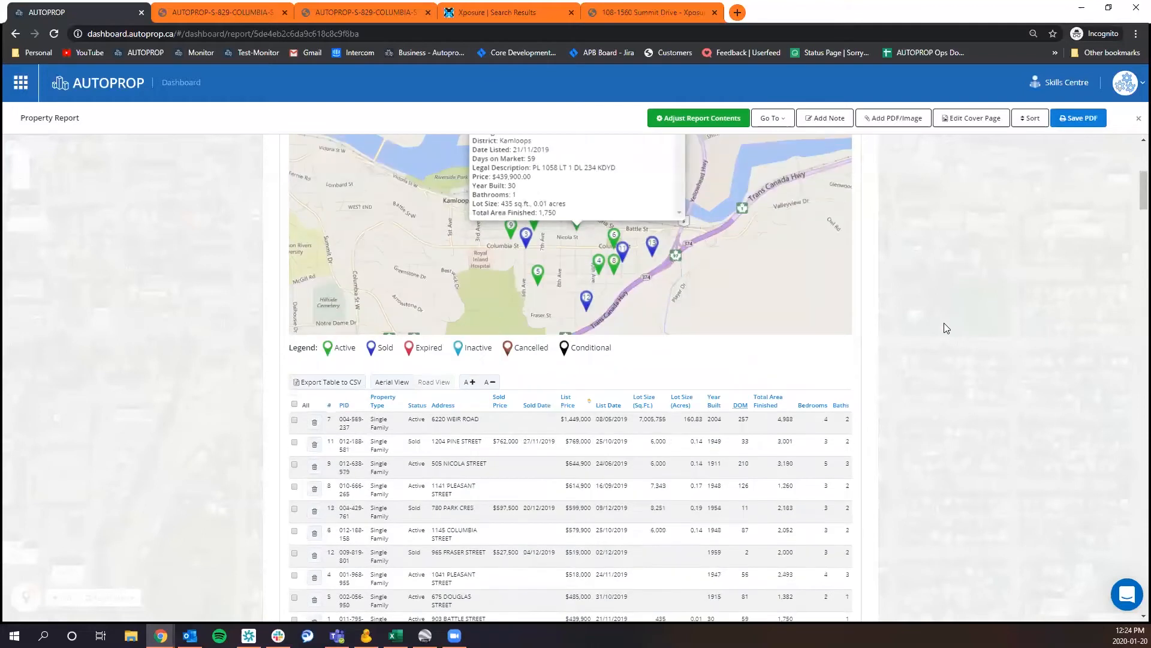
{"action": "scroll", "coordinate": [944, 328], "scroll_direction": "down", "scroll_amount": 1}
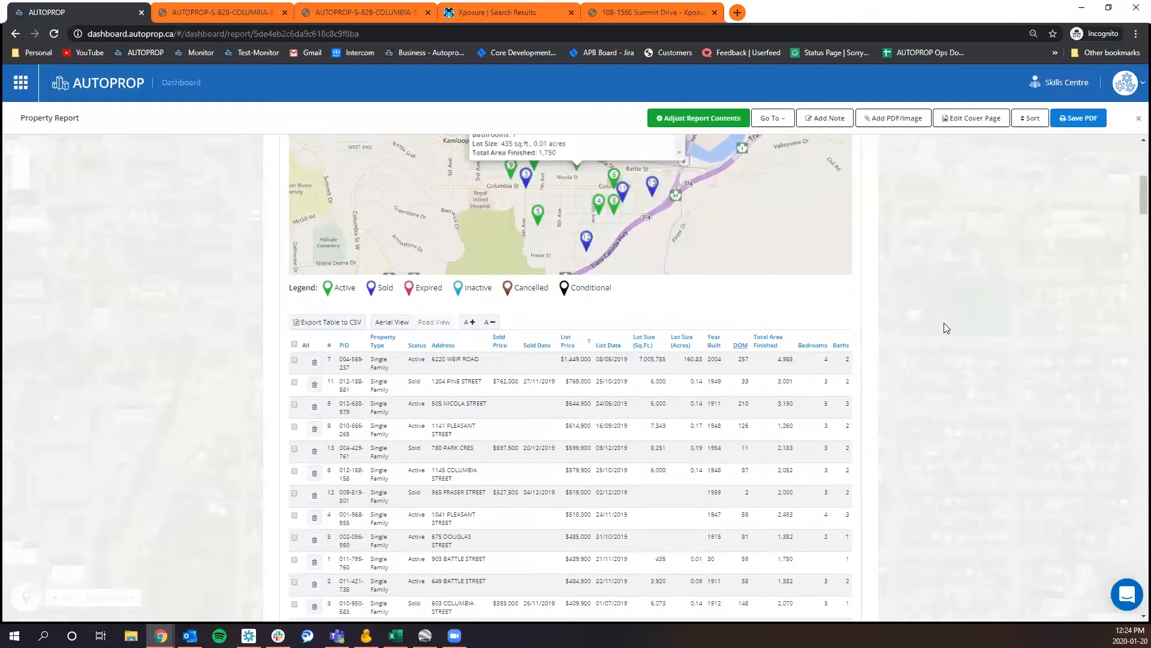
{"action": "scroll", "coordinate": [944, 328], "scroll_direction": "down", "scroll_amount": 1}
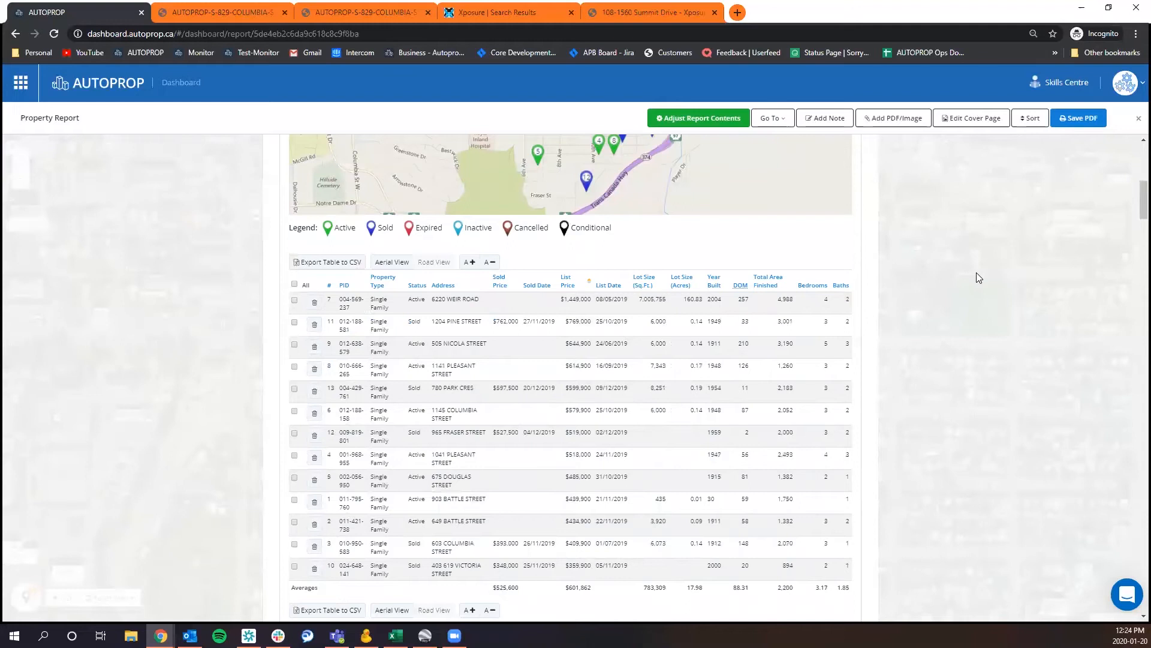
{"action": "scroll", "coordinate": [976, 277], "scroll_direction": "up", "scroll_amount": 2}
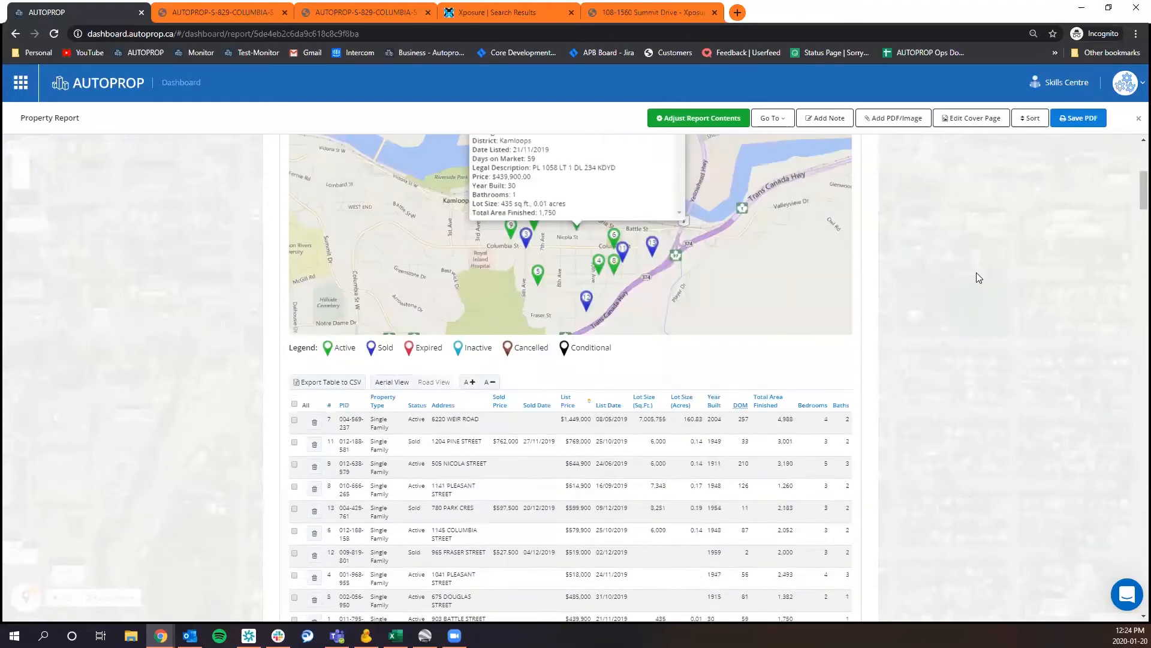
{"action": "scroll", "coordinate": [976, 273], "scroll_direction": "down", "scroll_amount": 2}
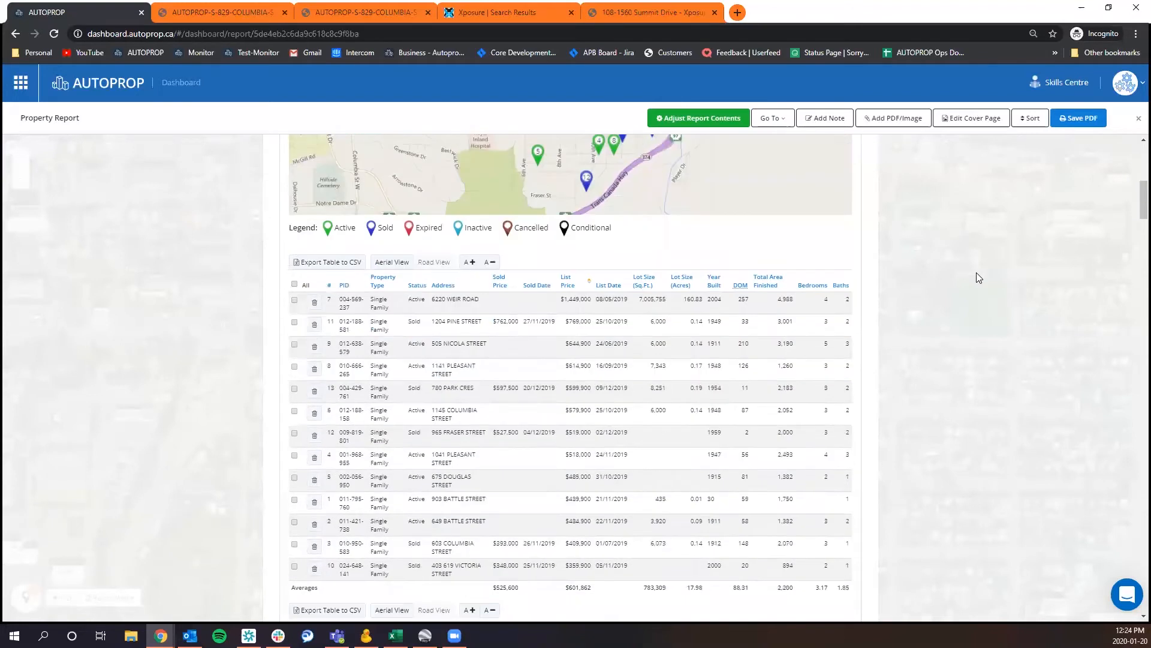
{"action": "scroll", "coordinate": [976, 276], "scroll_direction": "up", "scroll_amount": 6}
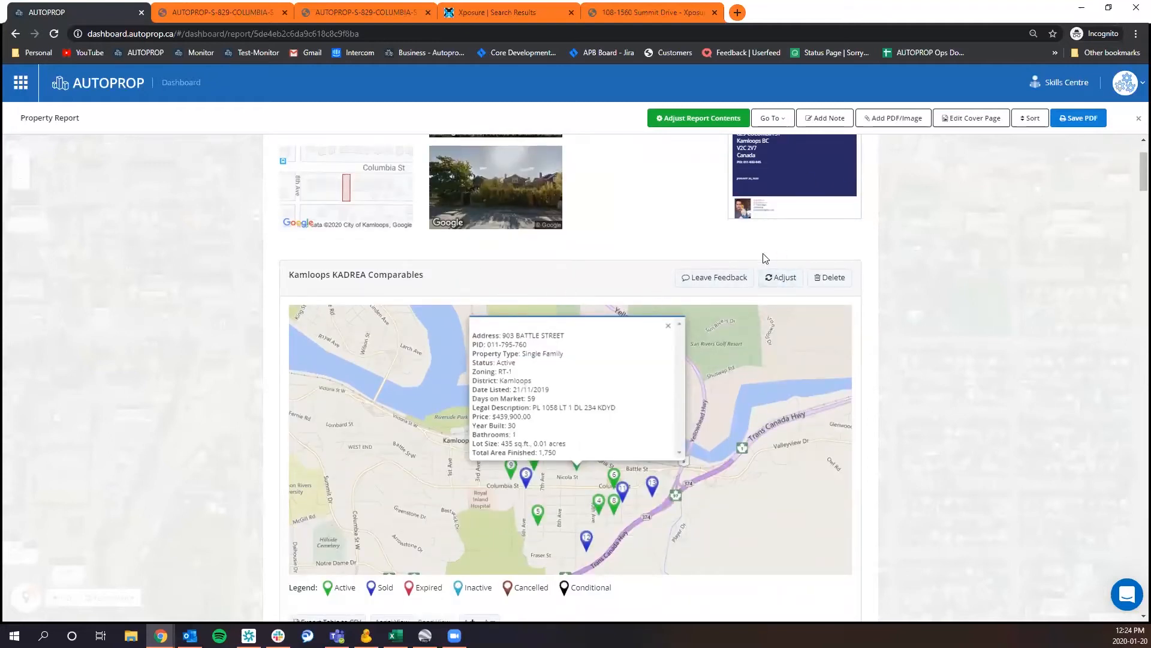
{"action": "scroll", "coordinate": [913, 378], "scroll_direction": "down", "scroll_amount": 1}
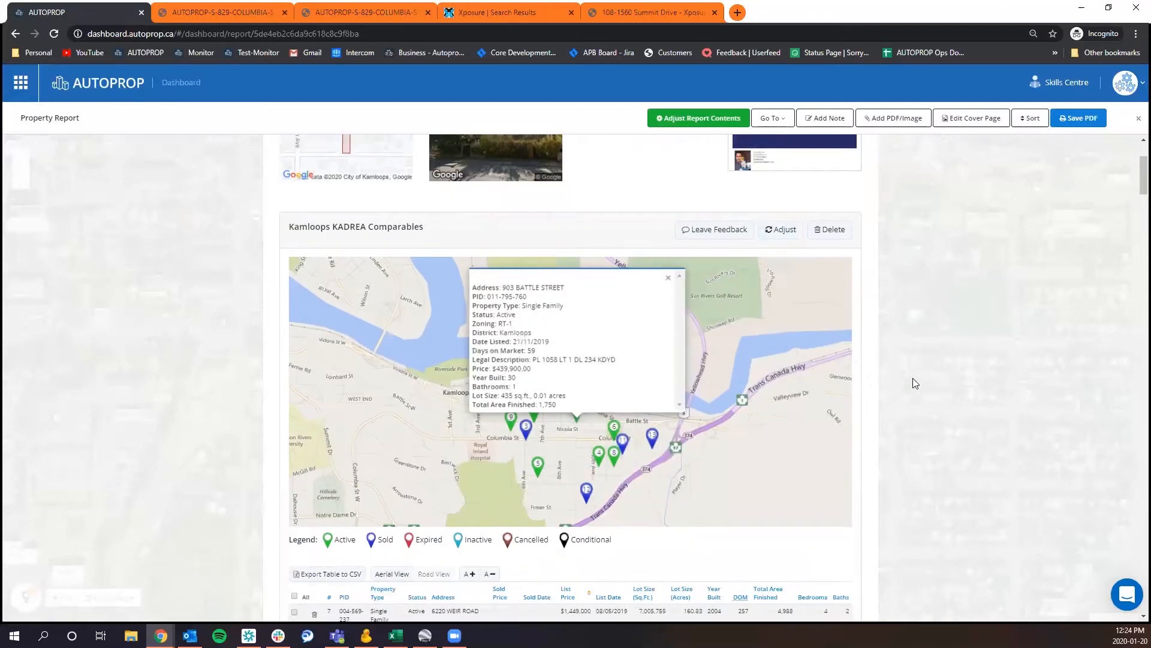
{"action": "scroll", "coordinate": [934, 423], "scroll_direction": "up", "scroll_amount": 1}
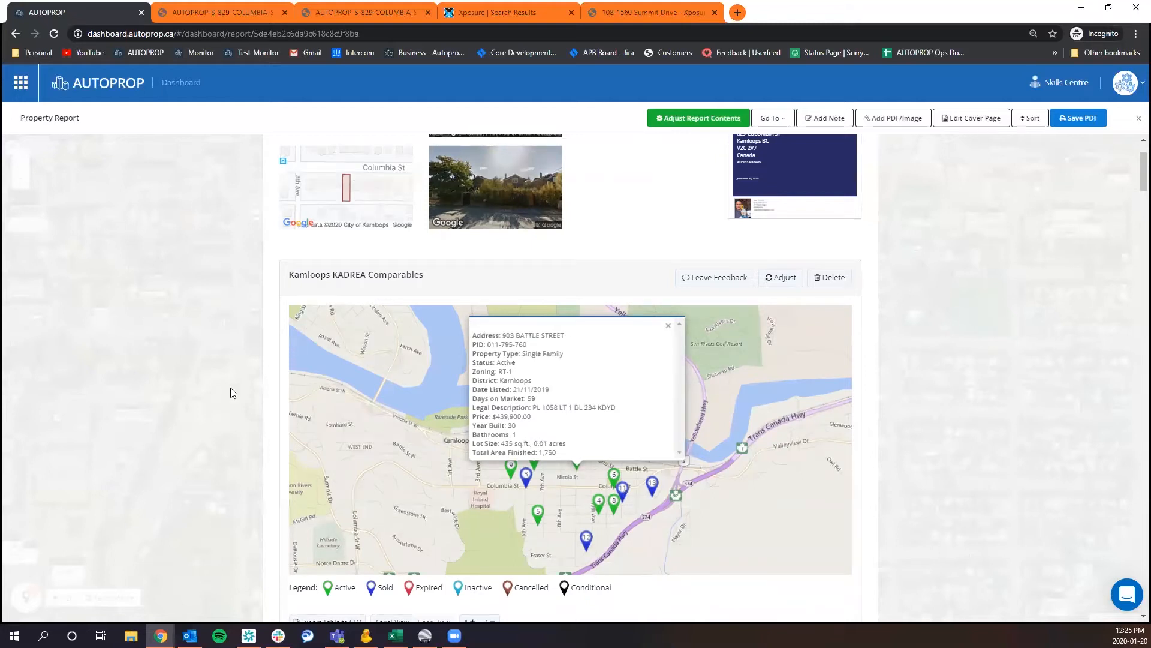
{"action": "scroll", "coordinate": [997, 300], "scroll_direction": "down", "scroll_amount": 8}
{"action": "scroll", "coordinate": [990, 299], "scroll_direction": "up", "scroll_amount": 6}
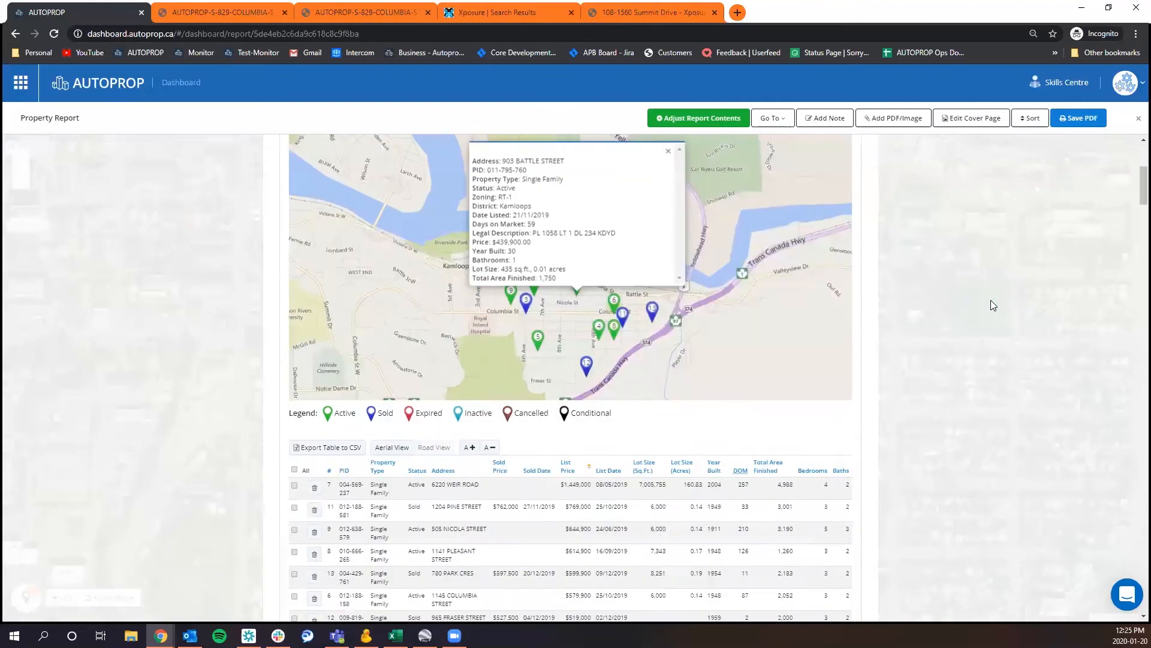
Explore the comparables map by zooming in and out and panning around the Kamloops listings.
{"action": "scroll", "coordinate": [768, 342], "scroll_direction": "up", "scroll_amount": 3}
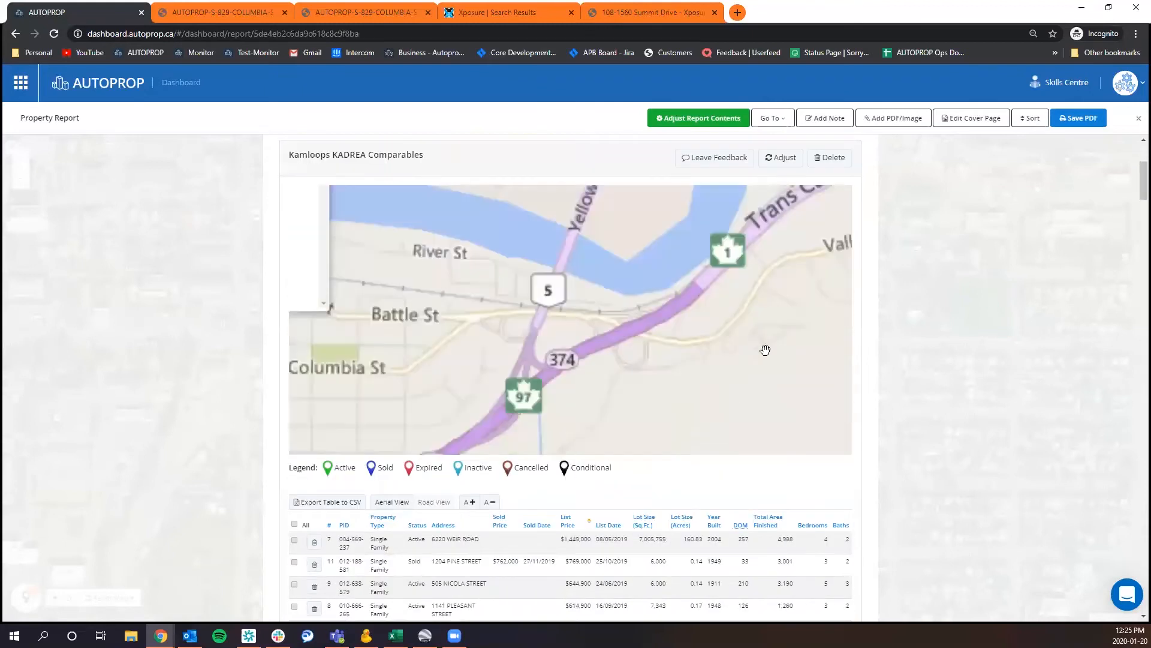
{"action": "scroll", "coordinate": [757, 355], "scroll_direction": "down", "scroll_amount": 5}
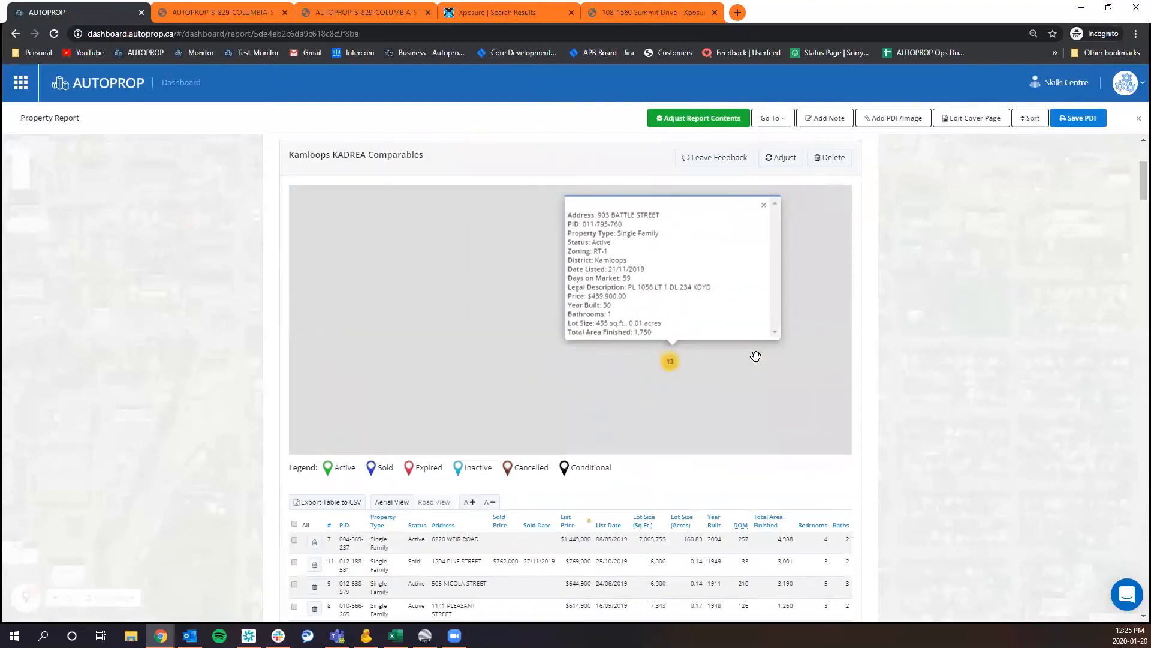
{"action": "left_click_drag", "start_coordinate": [766, 368], "coordinate": [619, 363]}
{"action": "scroll", "coordinate": [619, 363], "scroll_direction": "up", "scroll_amount": 4}
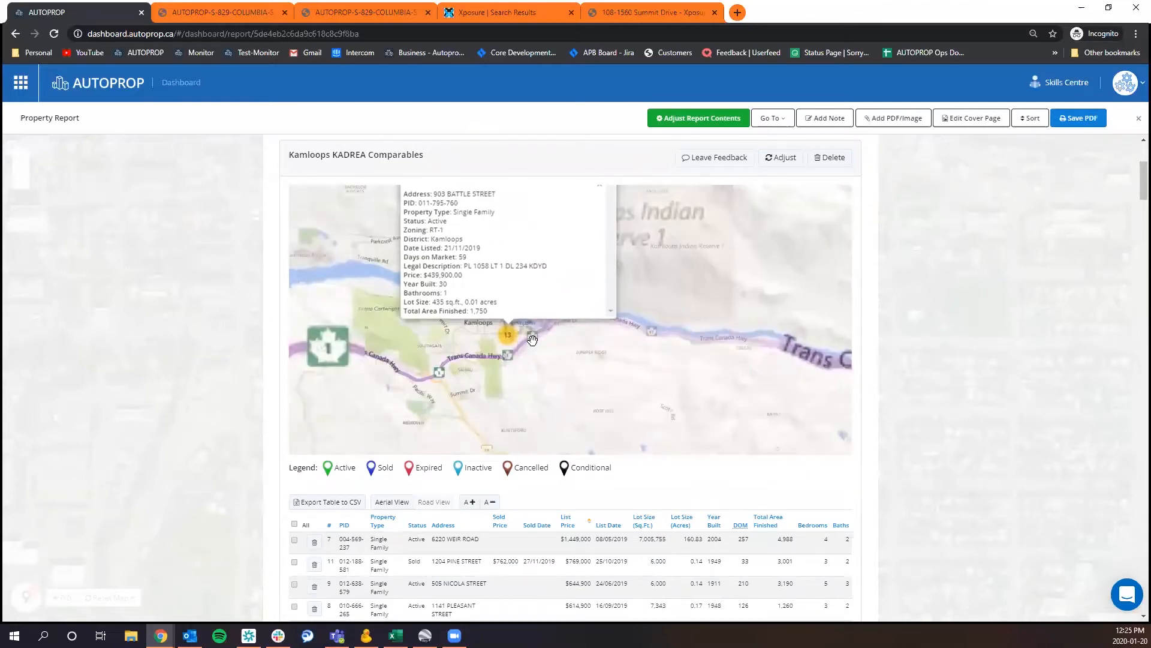
{"action": "scroll", "coordinate": [991, 269], "scroll_direction": "up", "scroll_amount": 2}
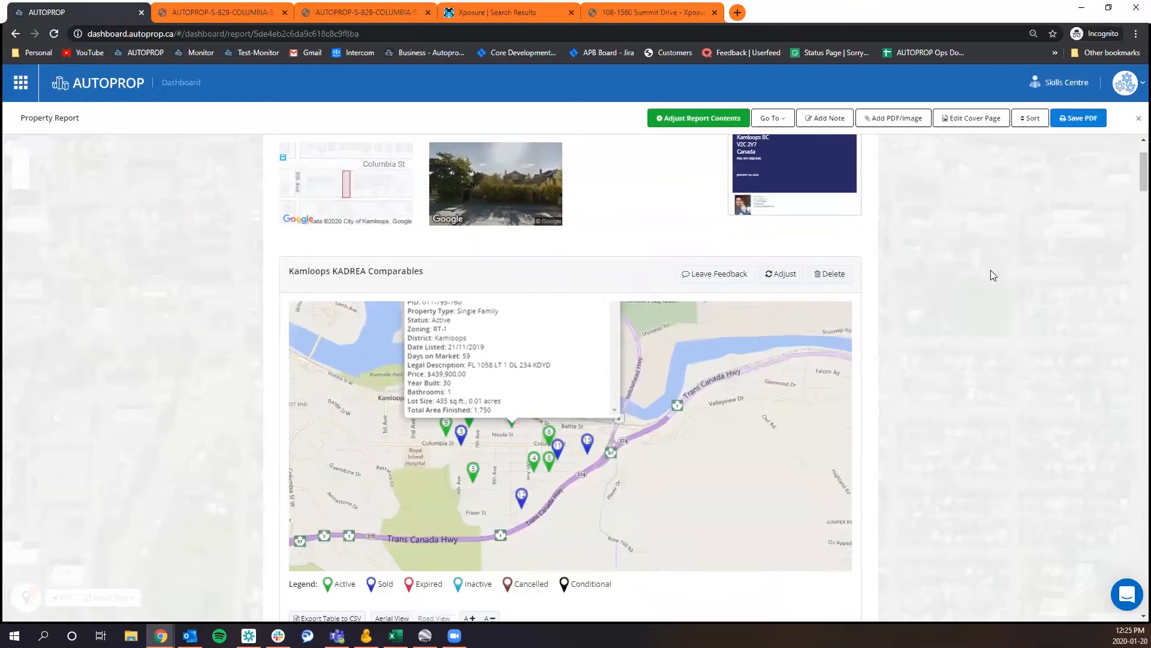
Adjust the Kamloops KADREA Comparables data source to a price range from $500,000 to $700,000.
{"action": "left_click", "coordinate": [783, 280]}
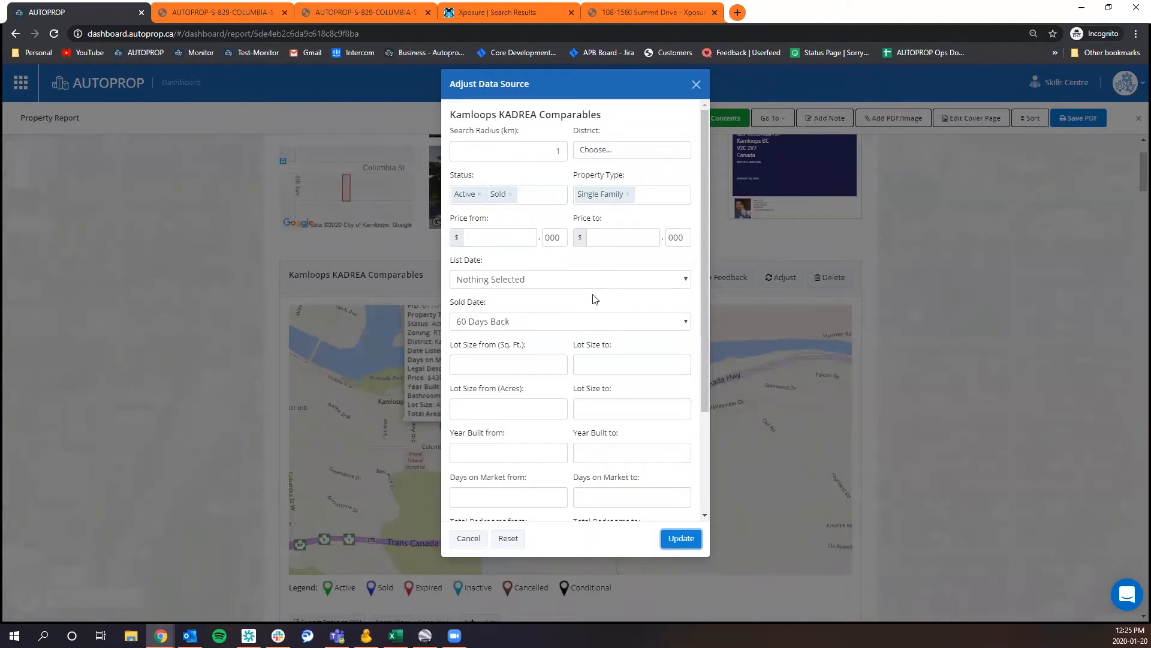
{"action": "left_click", "coordinate": [518, 240]}
{"action": "left_click", "coordinate": [622, 244]}
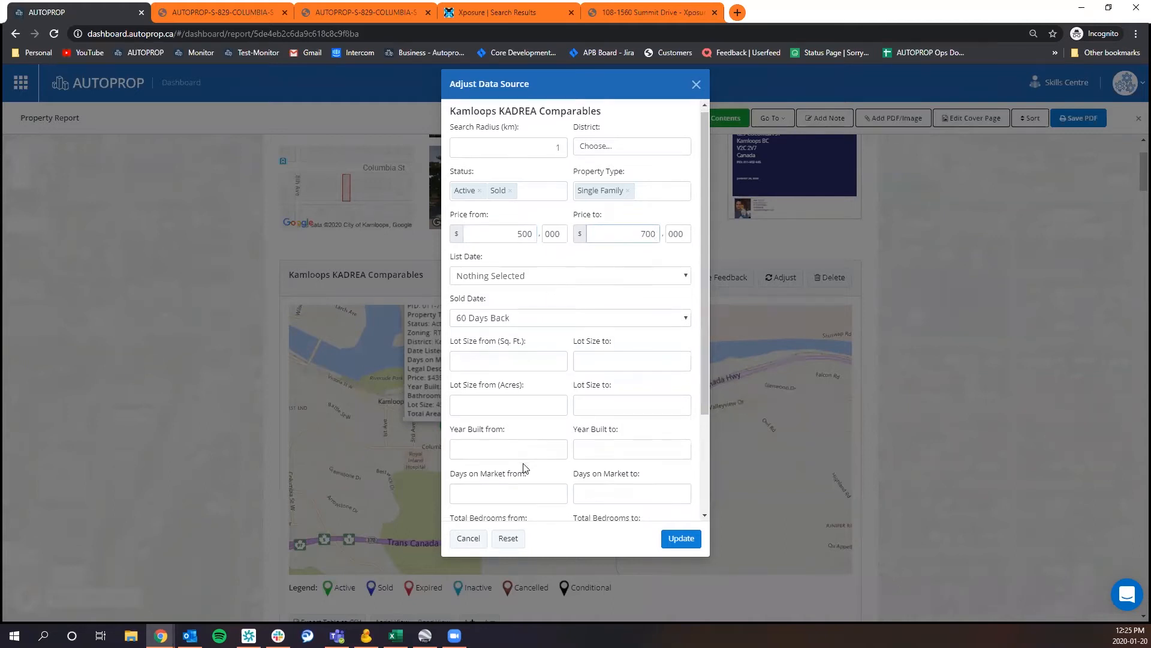
Require total bedrooms from 3 and total baths from 2, and update the comparables with the adjusted criteria.
{"action": "scroll", "coordinate": [546, 489], "scroll_direction": "down", "scroll_amount": 1}
{"action": "left_click", "coordinate": [506, 476]}
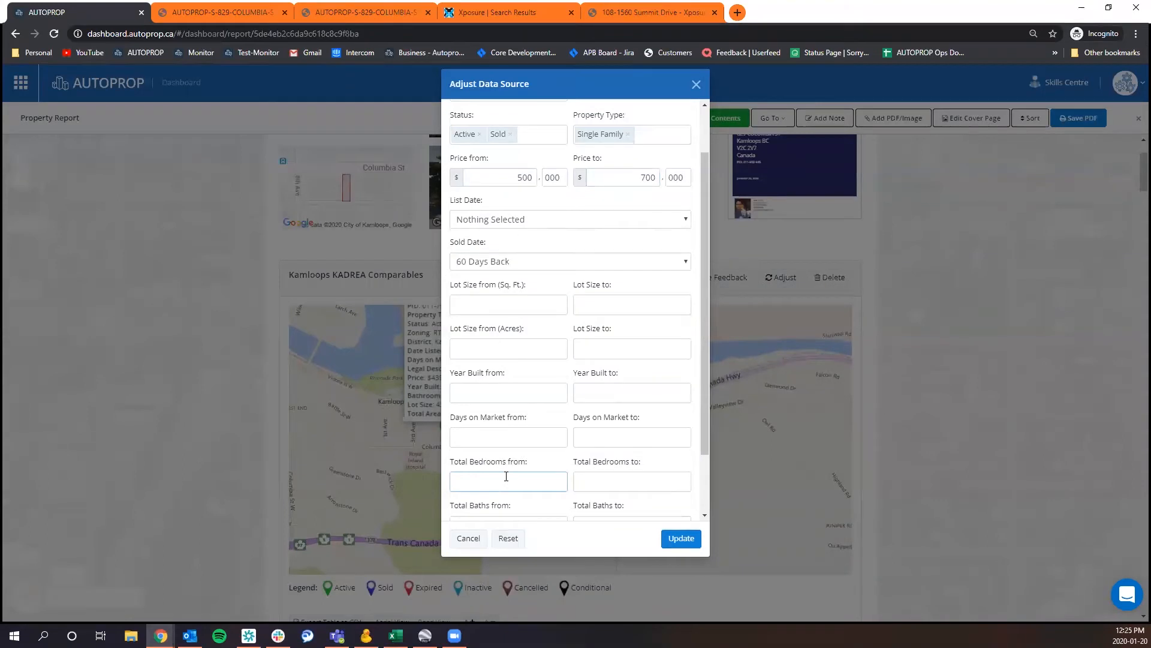
{"action": "scroll", "coordinate": [535, 473], "scroll_direction": "down", "scroll_amount": 1}
{"action": "left_click", "coordinate": [539, 450]}
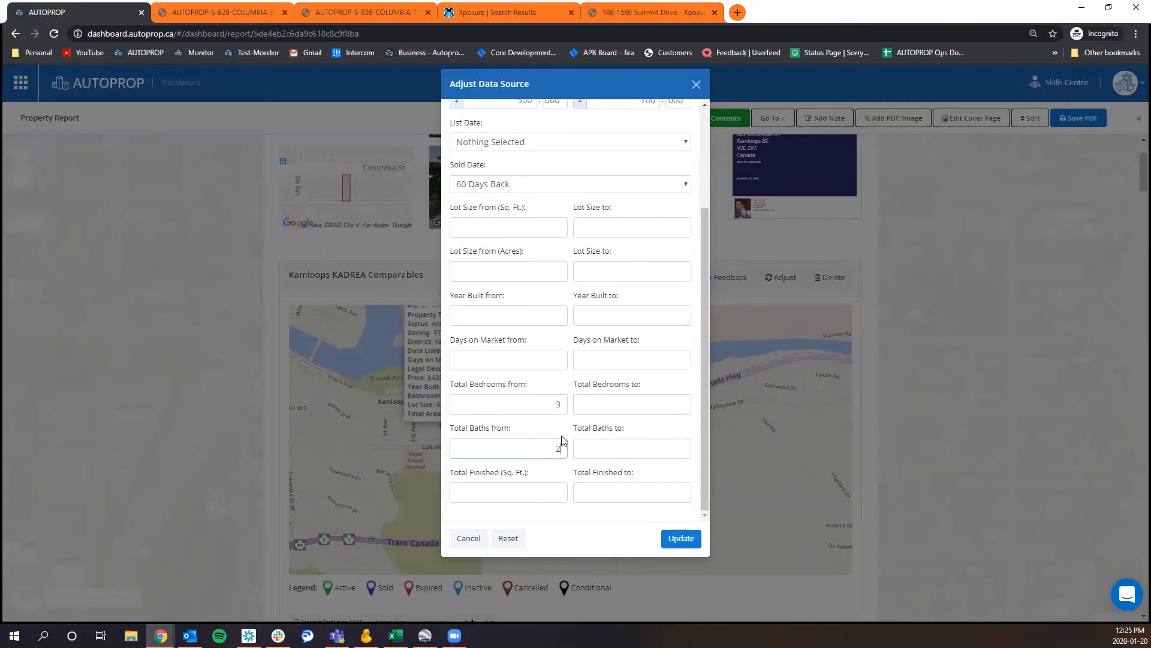
{"action": "scroll", "coordinate": [642, 341], "scroll_direction": "up", "scroll_amount": 2}
{"action": "scroll", "coordinate": [647, 354], "scroll_direction": "down", "scroll_amount": 3}
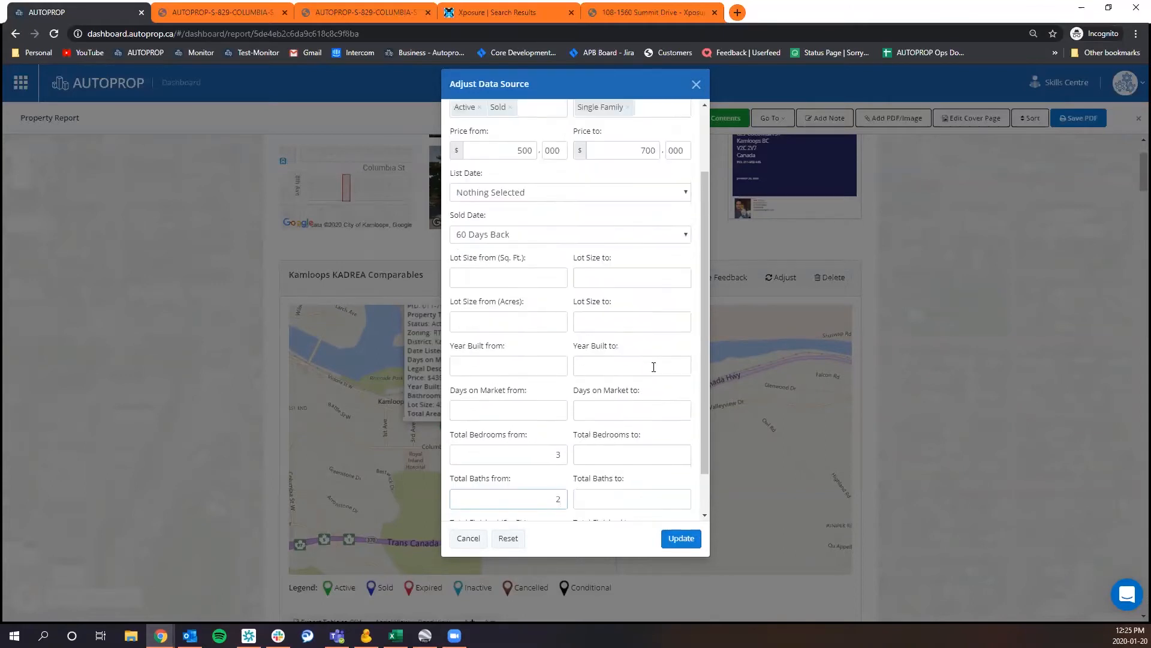
{"action": "left_click", "coordinate": [681, 538]}
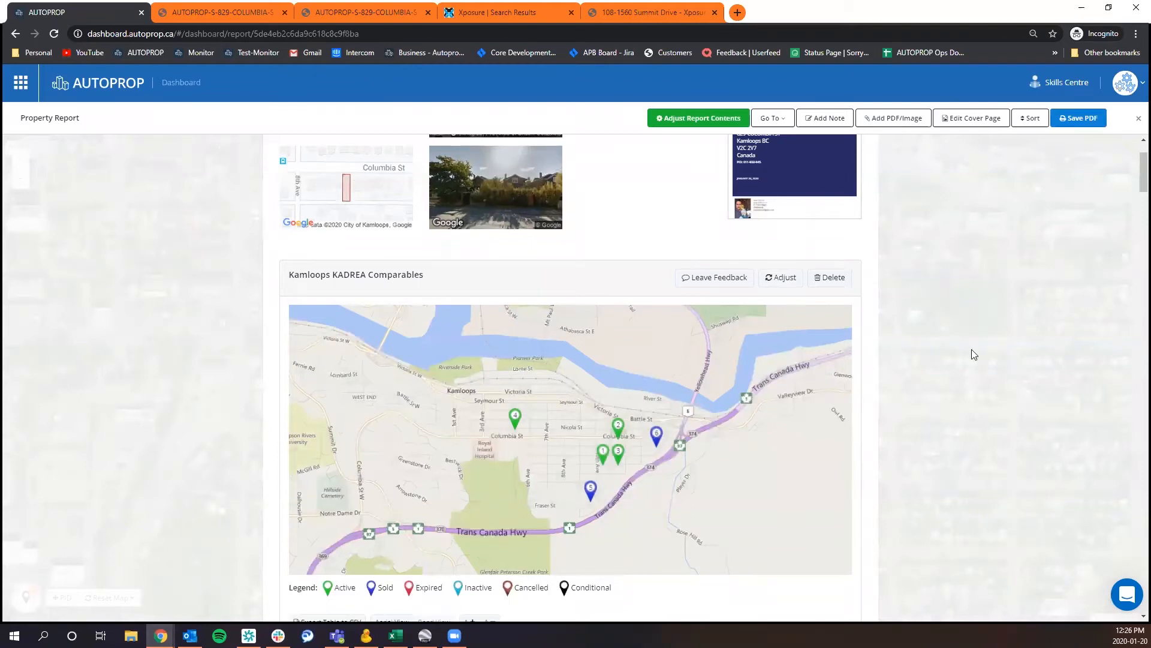
Enlarge the text of the updated comparables table by two sizes.
{"action": "scroll", "coordinate": [981, 366], "scroll_direction": "down", "scroll_amount": 2}
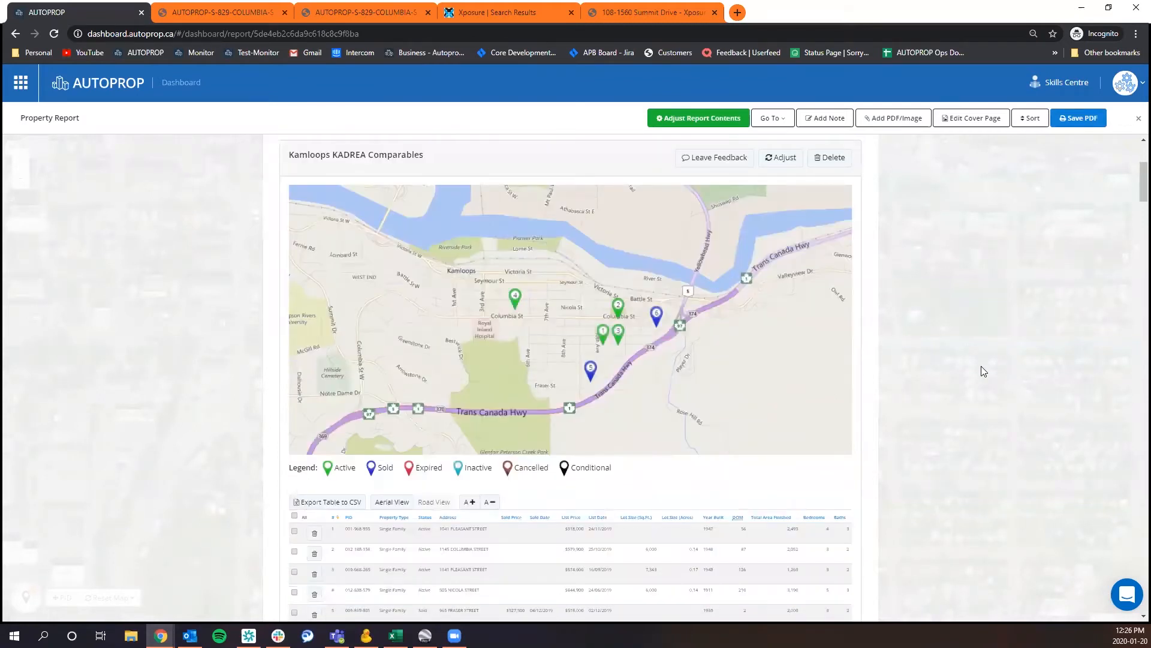
{"action": "scroll", "coordinate": [980, 383], "scroll_direction": "down", "scroll_amount": 3}
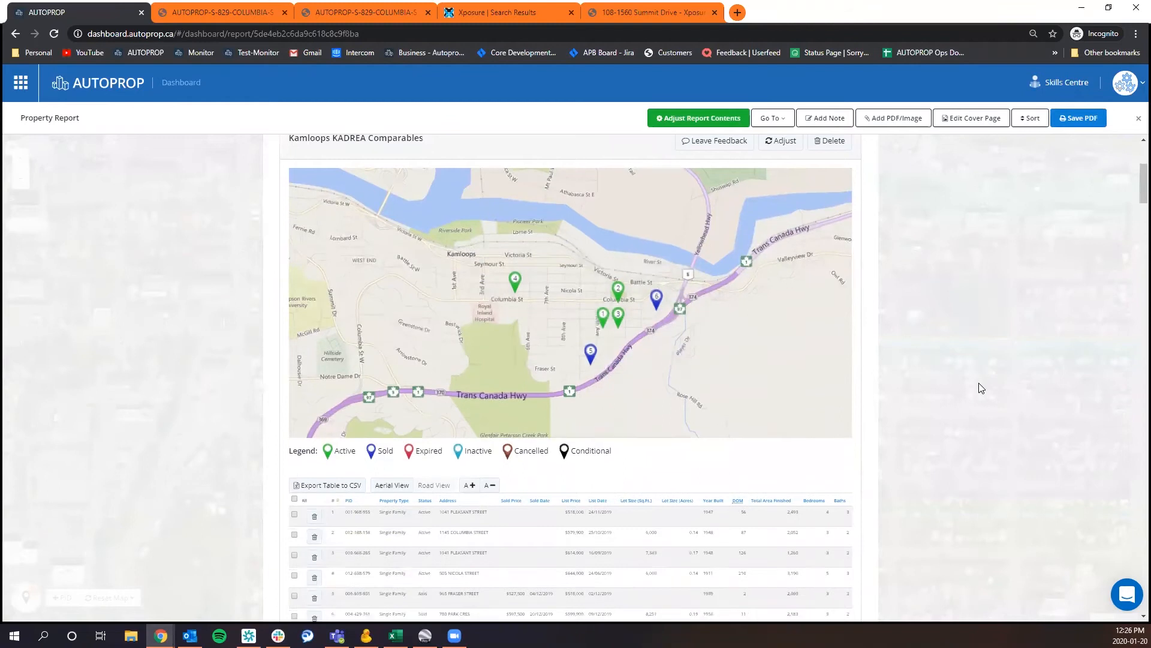
{"action": "left_click", "coordinate": [469, 322]}
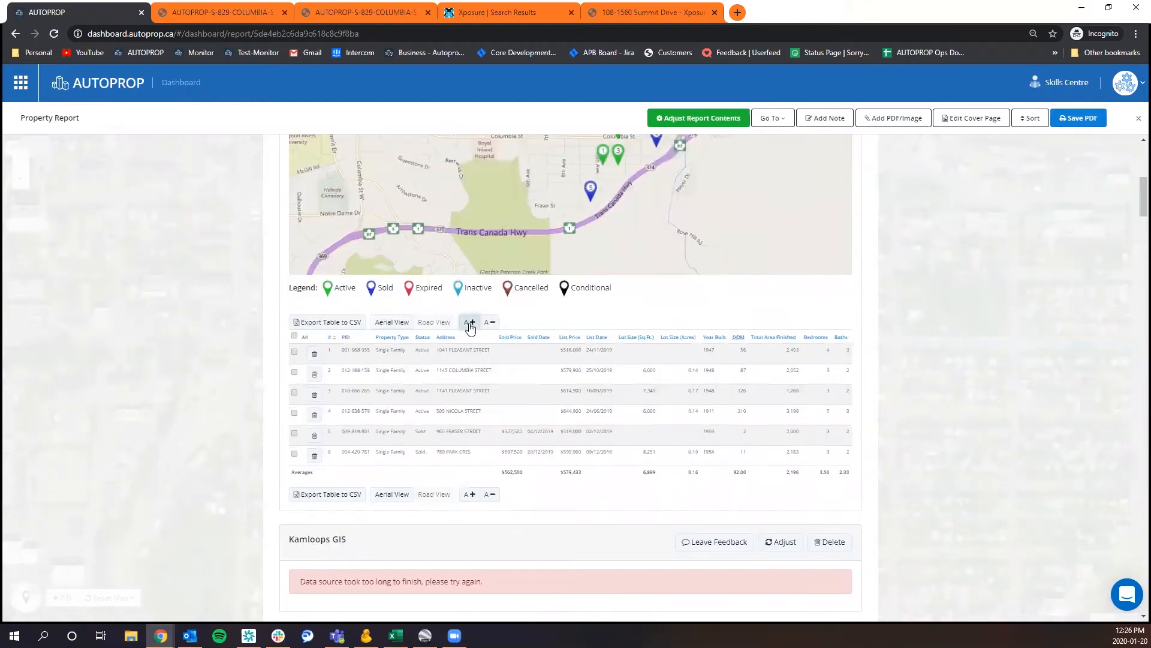
{"action": "left_click", "coordinate": [470, 322]}
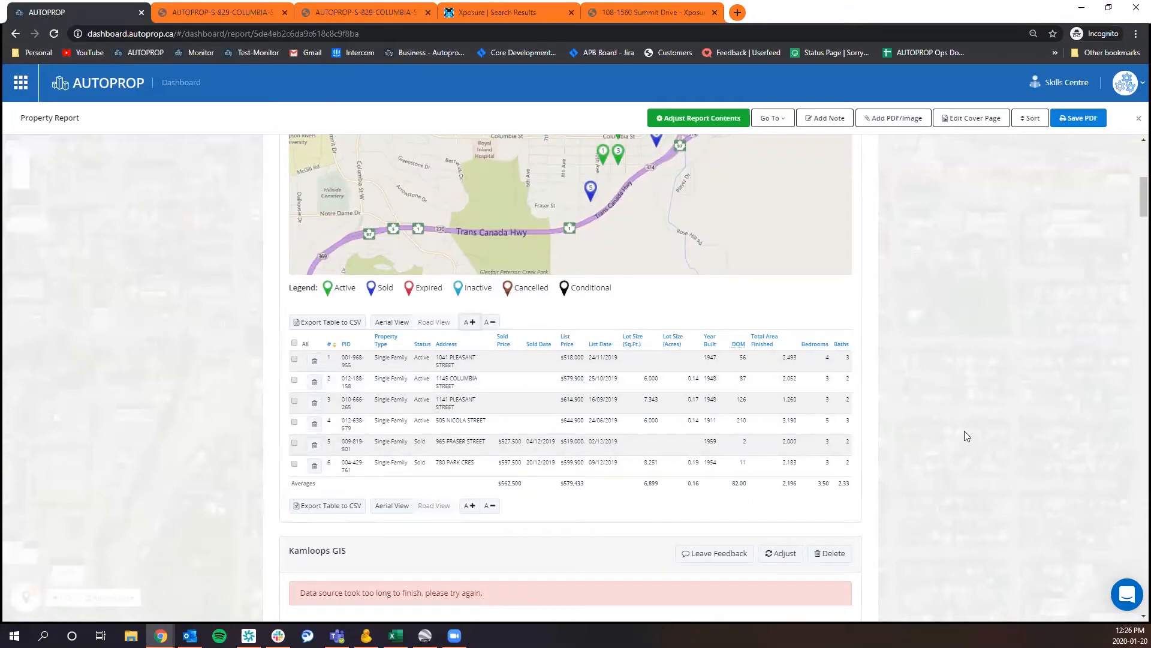
Remove comparable number 3 from the Kamloops KADREA Comparables table and export the table to CSV.
{"action": "scroll", "coordinate": [989, 393], "scroll_direction": "up", "scroll_amount": 2}
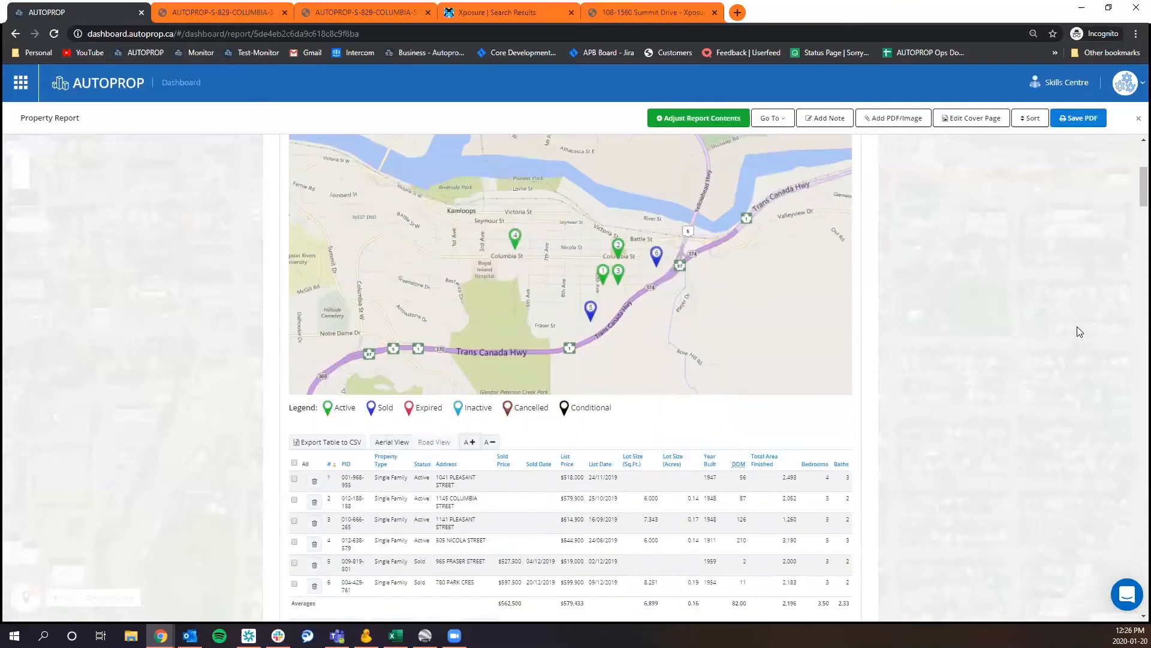
{"action": "scroll", "coordinate": [1076, 335], "scroll_direction": "down", "scroll_amount": 1}
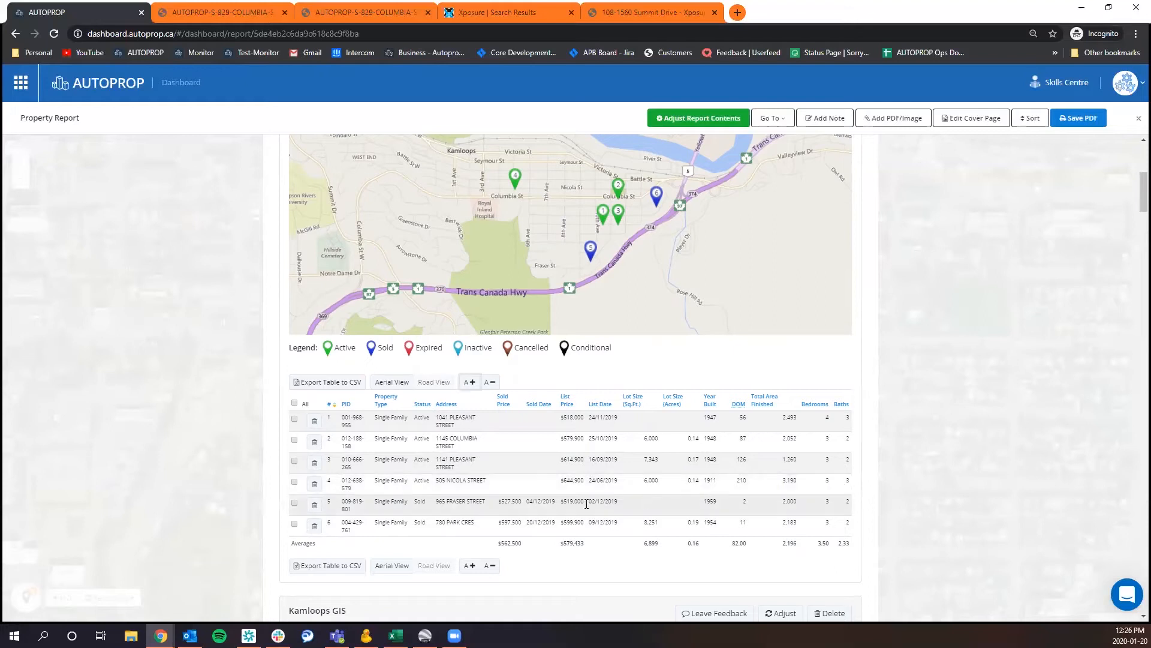
{"action": "left_click", "coordinate": [313, 466]}
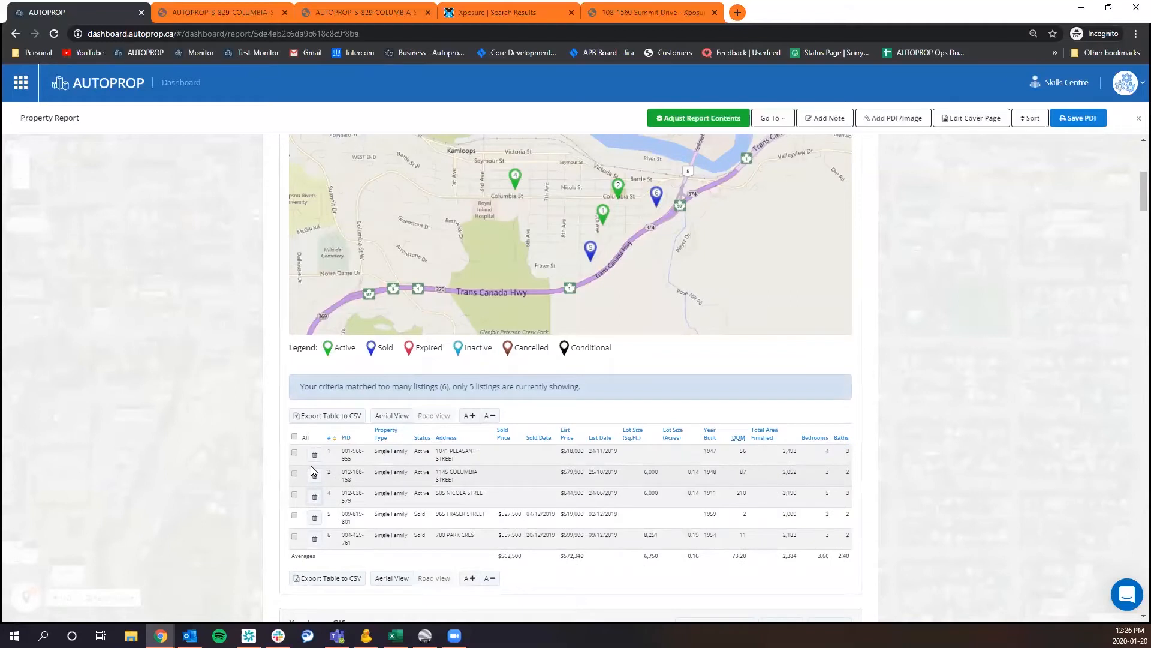
{"action": "scroll", "coordinate": [196, 490], "scroll_direction": "down", "scroll_amount": 2}
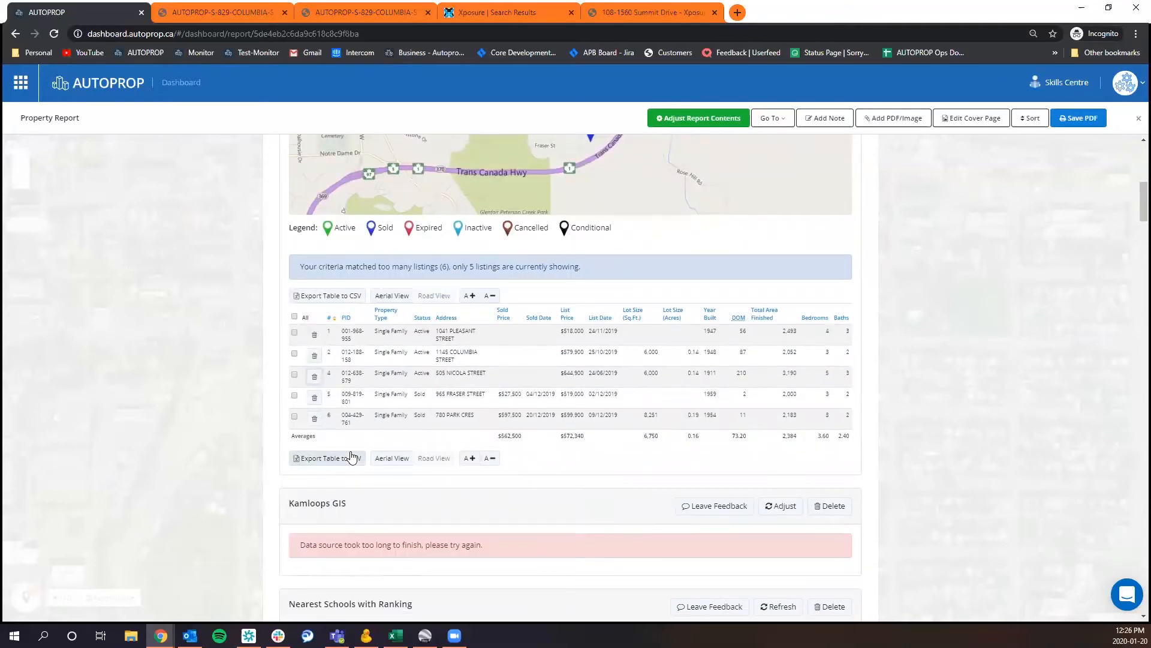
{"action": "left_click", "coordinate": [342, 459]}
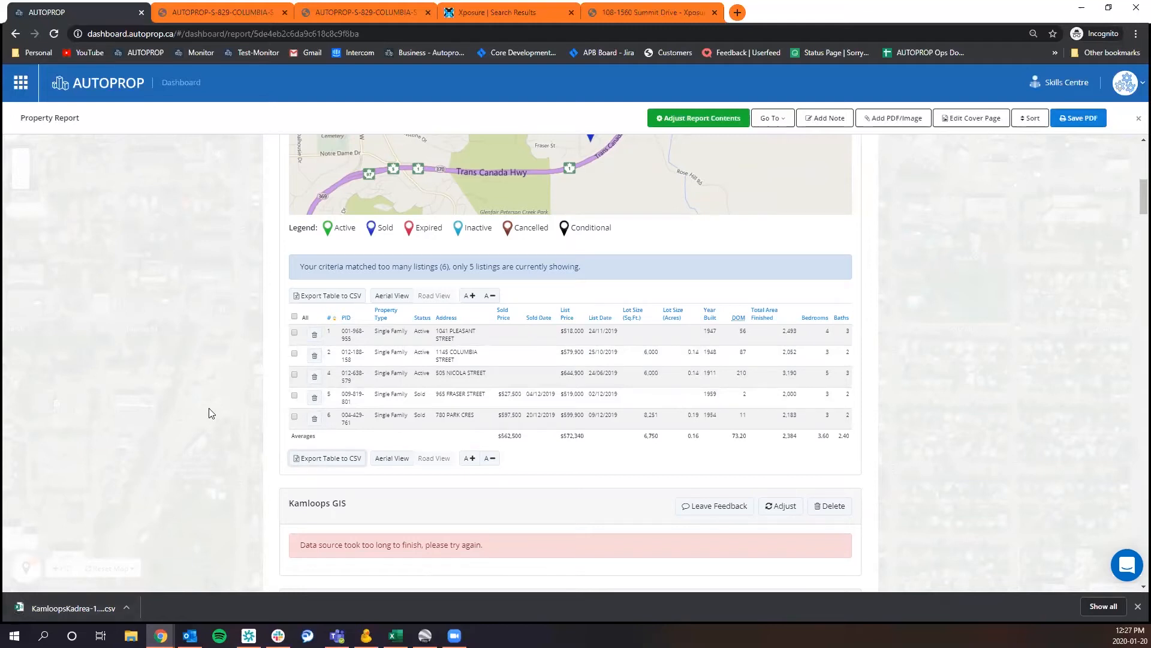
Go to the Nearest Schools with Ranking section of the property report.
{"action": "scroll", "coordinate": [218, 406], "scroll_direction": "down", "scroll_amount": 6}
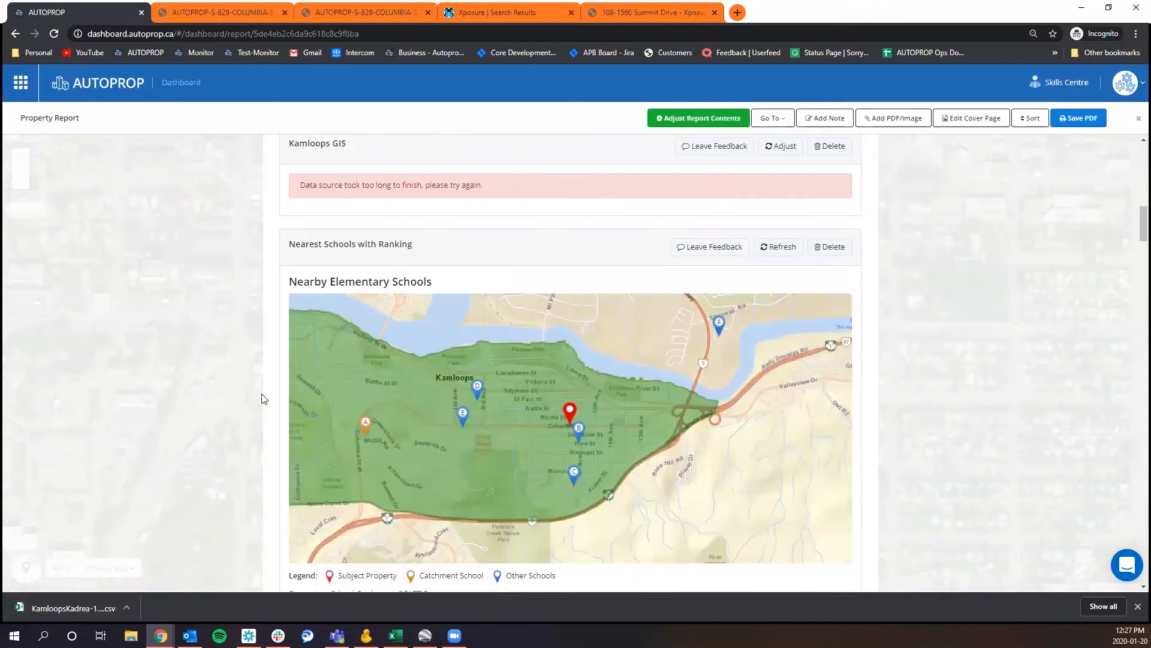
{"action": "scroll", "coordinate": [328, 367], "scroll_direction": "down", "scroll_amount": 1}
{"action": "scroll", "coordinate": [225, 268], "scroll_direction": "down", "scroll_amount": 2}
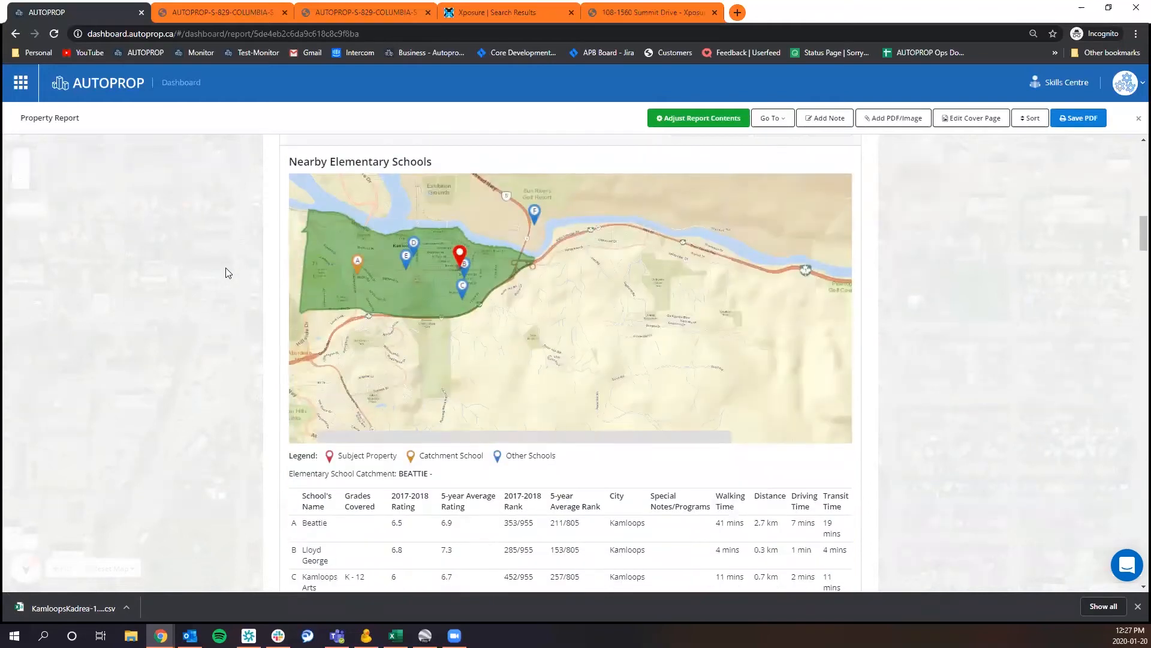
{"action": "scroll", "coordinate": [225, 267], "scroll_direction": "up", "scroll_amount": 1}
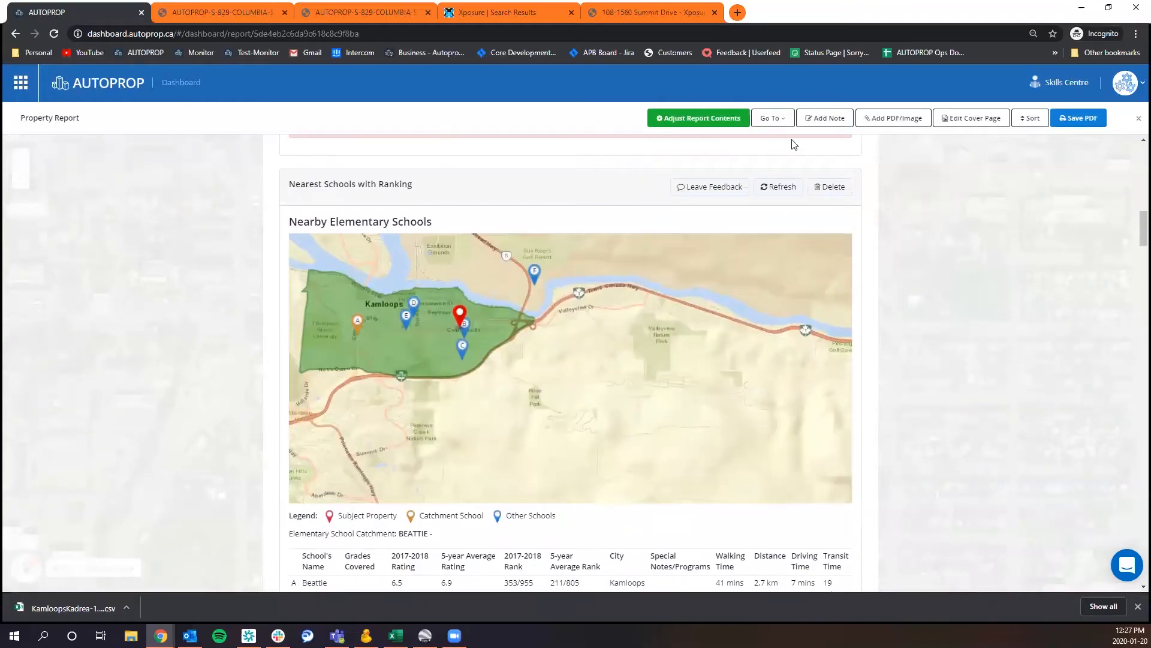
{"action": "left_click", "coordinate": [768, 120]}
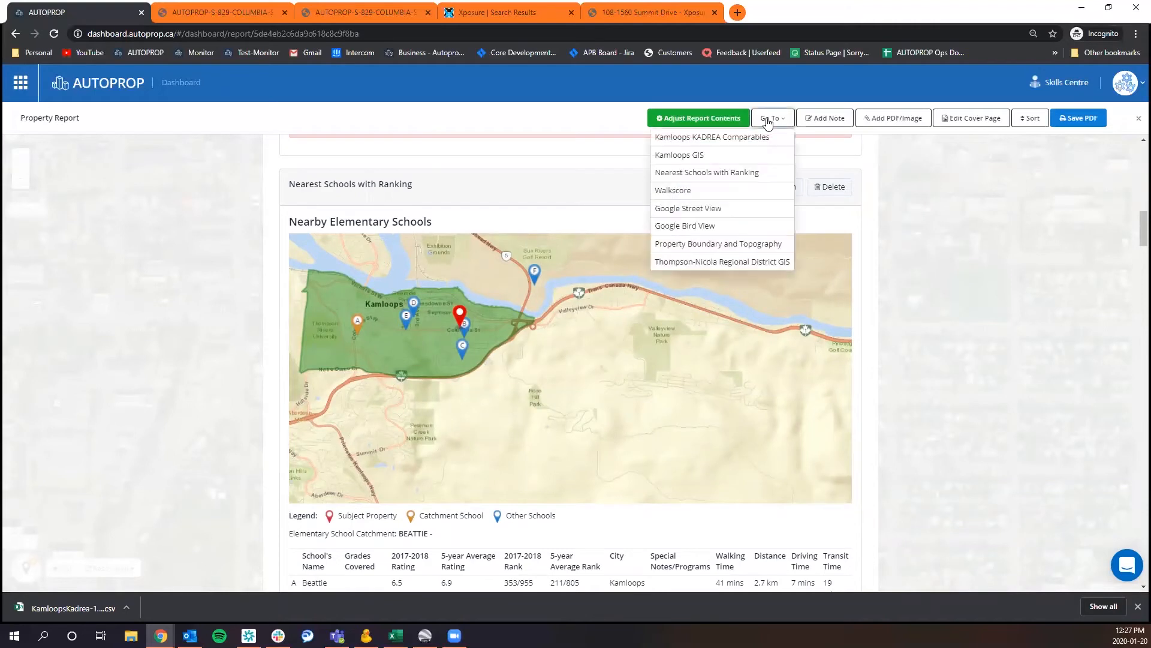
{"action": "left_click", "coordinate": [720, 173]}
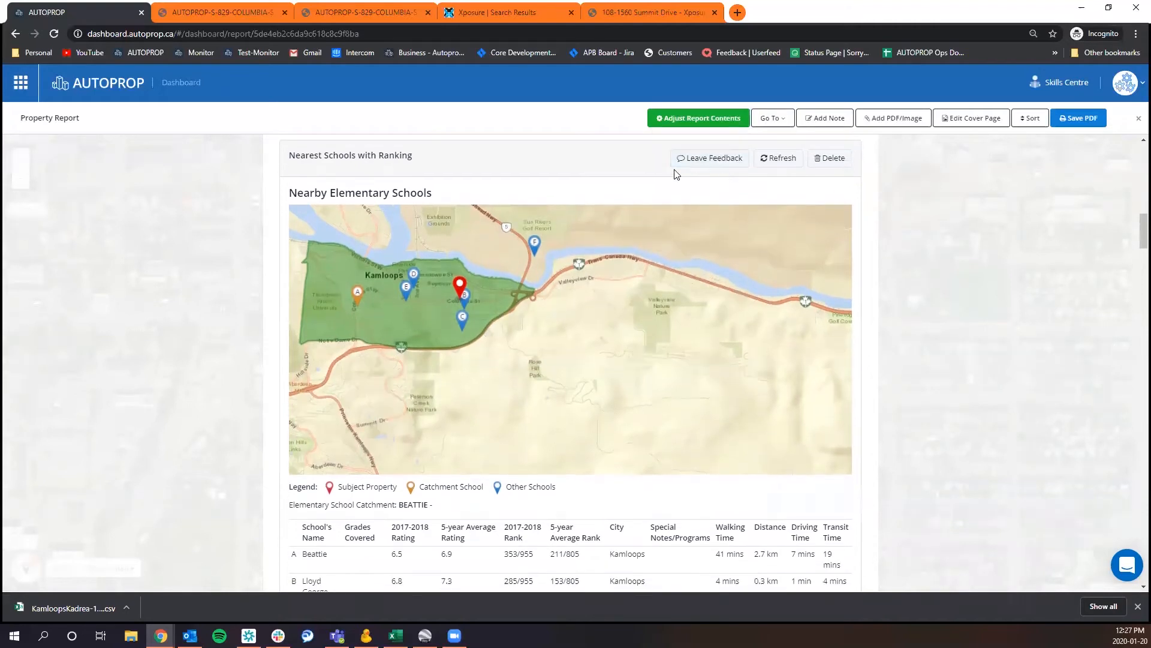
Show the rating labels for Lloyd George, Stuart Wood, St Ann's and Kamloops Arts on the Nearby Elementary Schools map.
{"action": "left_click_drag", "start_coordinate": [467, 332], "coordinate": [615, 366]}
{"action": "scroll", "coordinate": [557, 358], "scroll_direction": "up", "scroll_amount": 1}
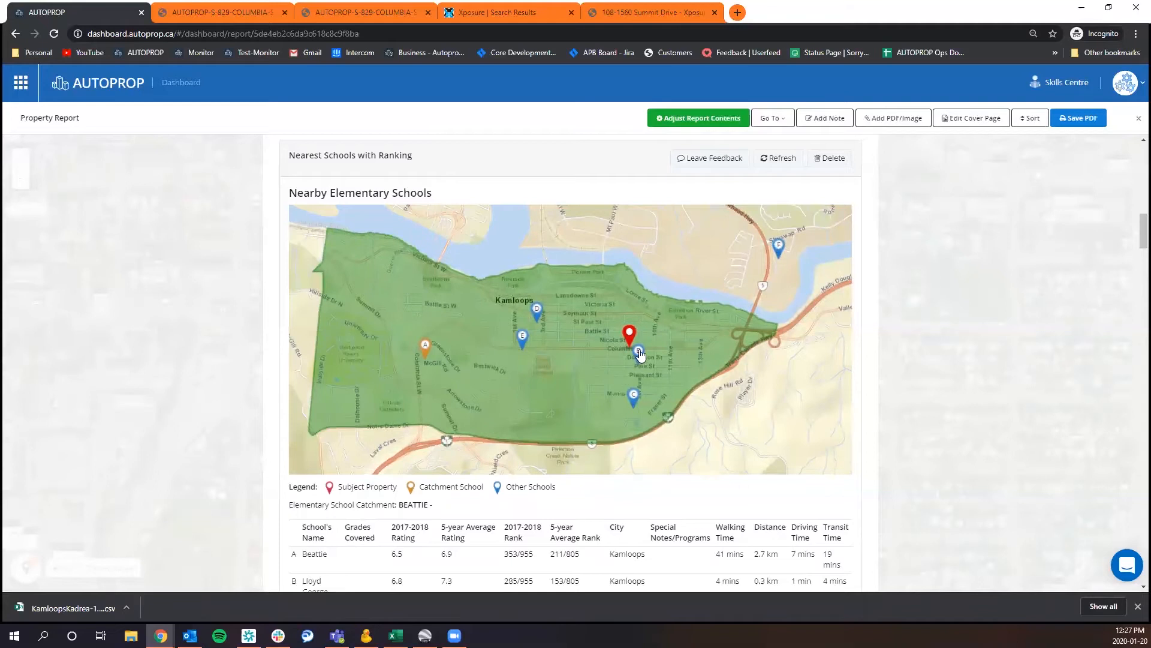
{"action": "left_click", "coordinate": [639, 357]}
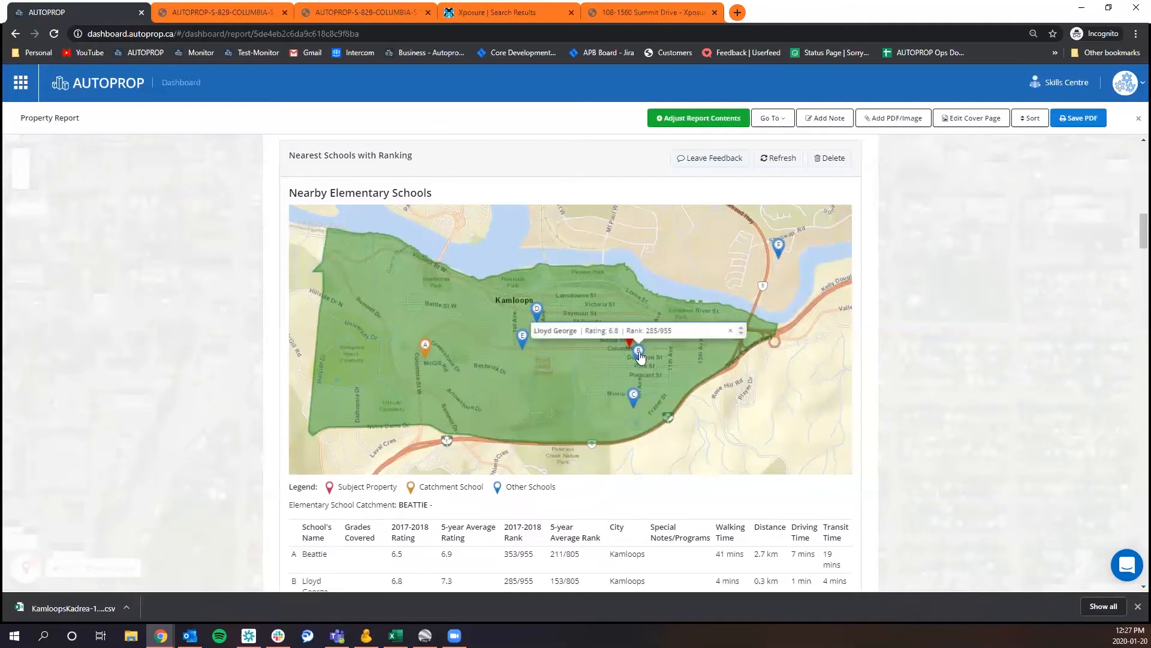
{"action": "left_click", "coordinate": [538, 310]}
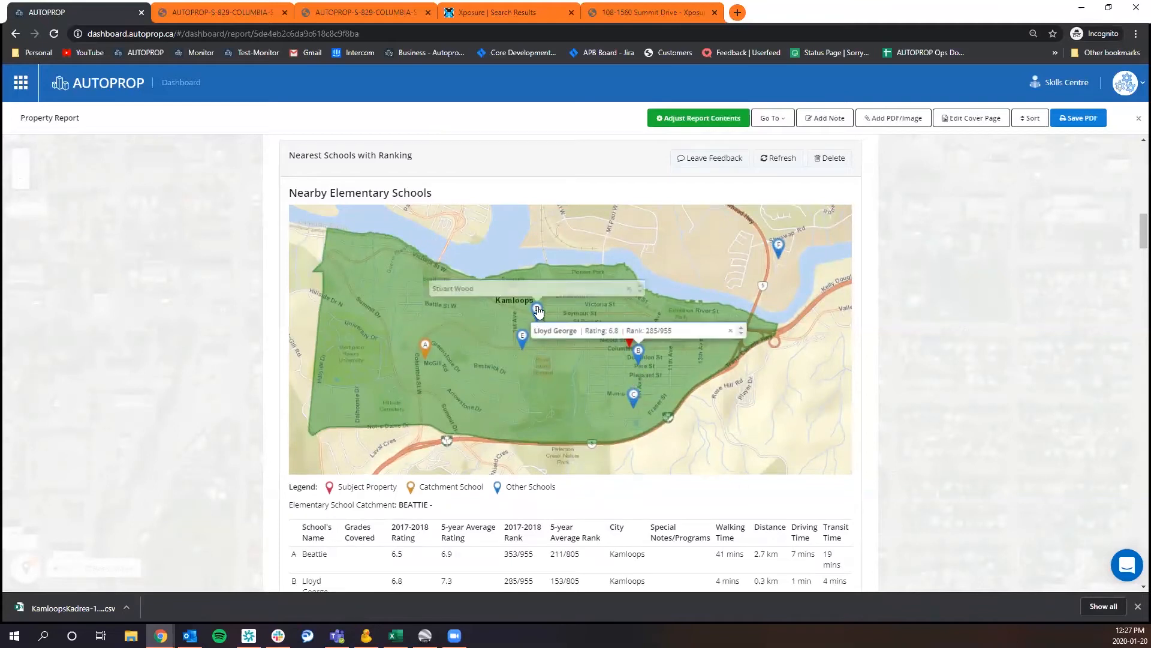
{"action": "left_click", "coordinate": [522, 335]}
{"action": "left_click", "coordinate": [634, 395]}
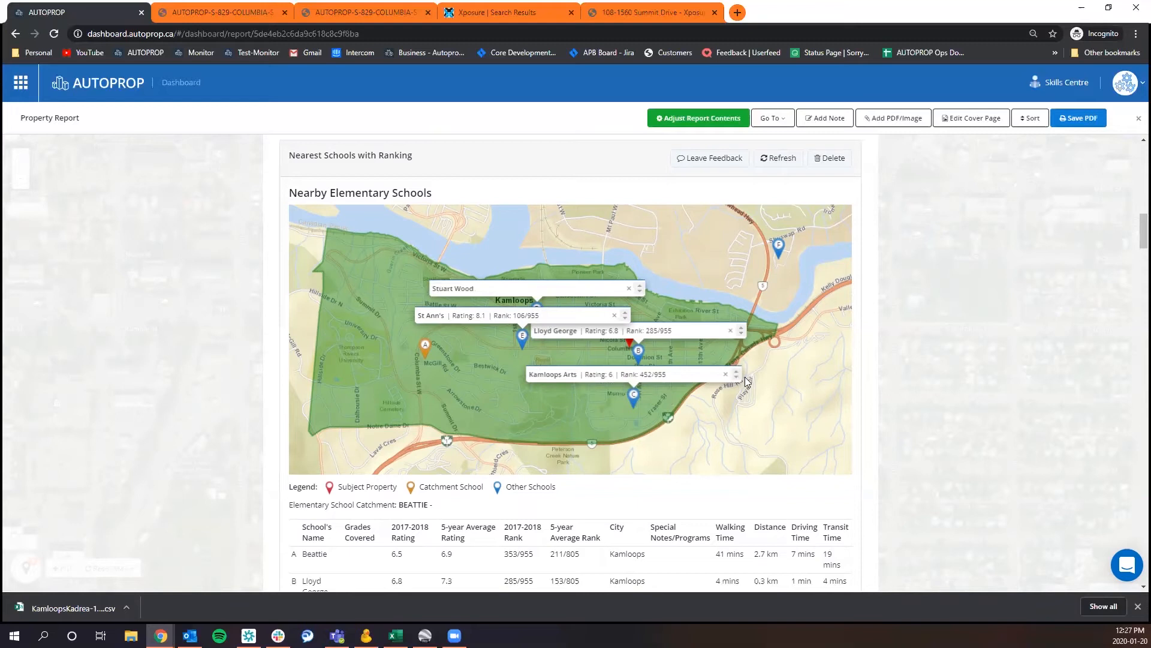
Close the four open school labels on the Nearby Elementary Schools map.
{"action": "left_click", "coordinate": [726, 374]}
{"action": "left_click", "coordinate": [731, 331]}
{"action": "left_click", "coordinate": [614, 315]}
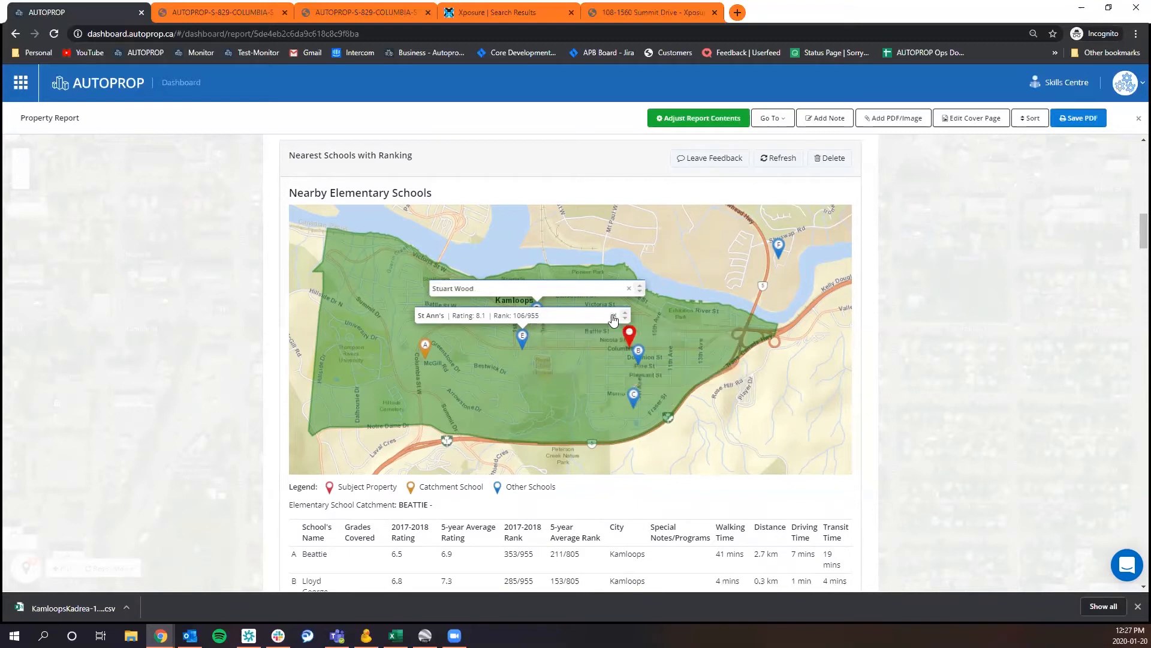
{"action": "left_click", "coordinate": [628, 287]}
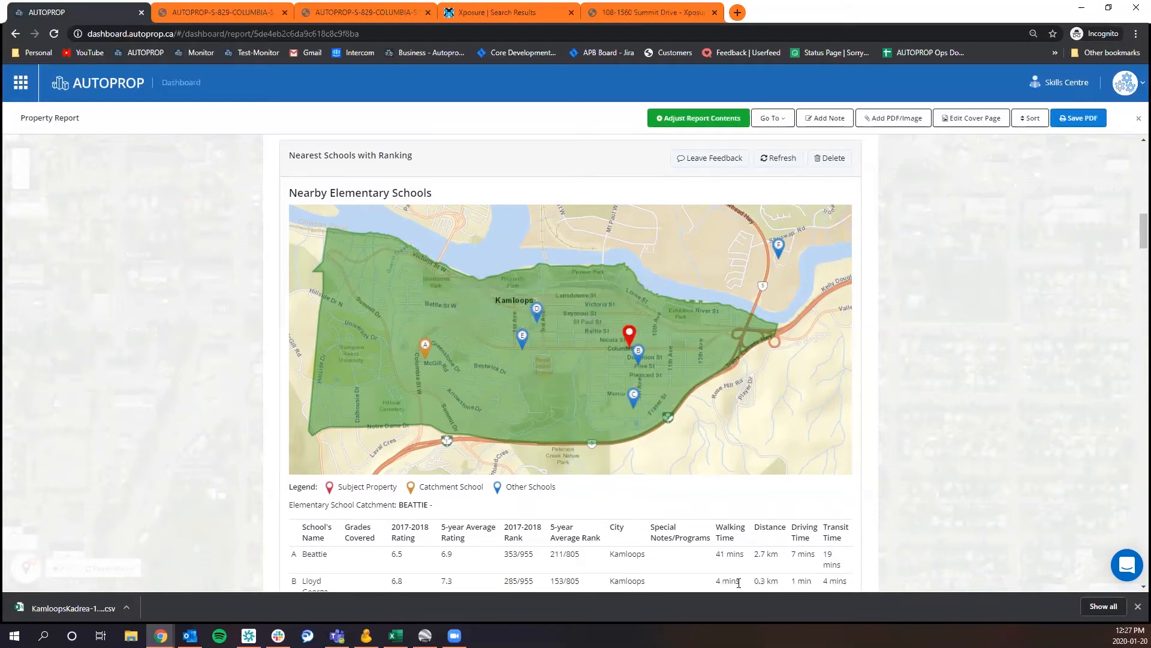
Examine the ratings, ranks, special notes and travel times in the elementary schools table.
{"action": "scroll", "coordinate": [1029, 328], "scroll_direction": "down", "scroll_amount": 3}
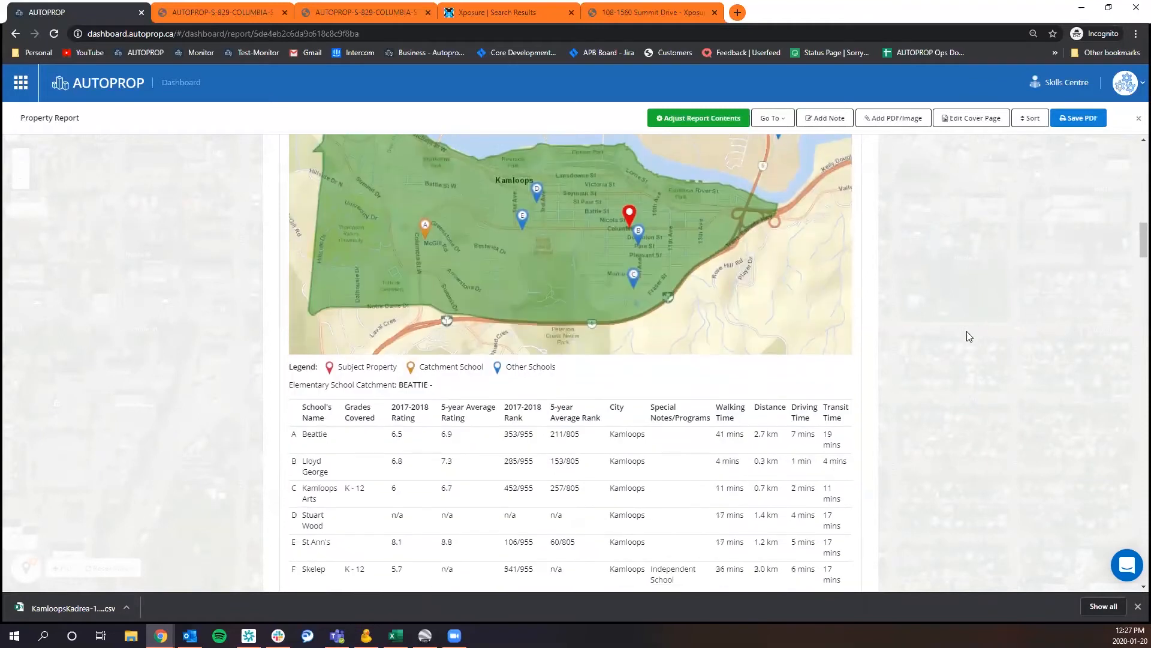
{"action": "scroll", "coordinate": [952, 349], "scroll_direction": "up", "scroll_amount": 1}
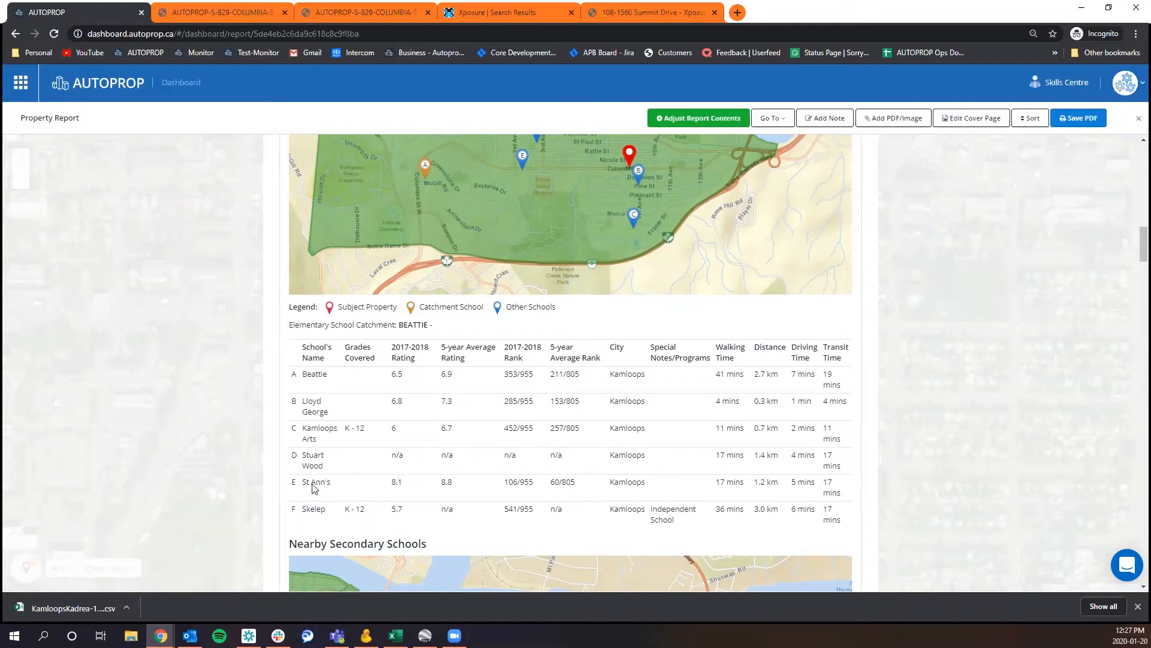
{"action": "scroll", "coordinate": [359, 455], "scroll_direction": "down", "scroll_amount": 1}
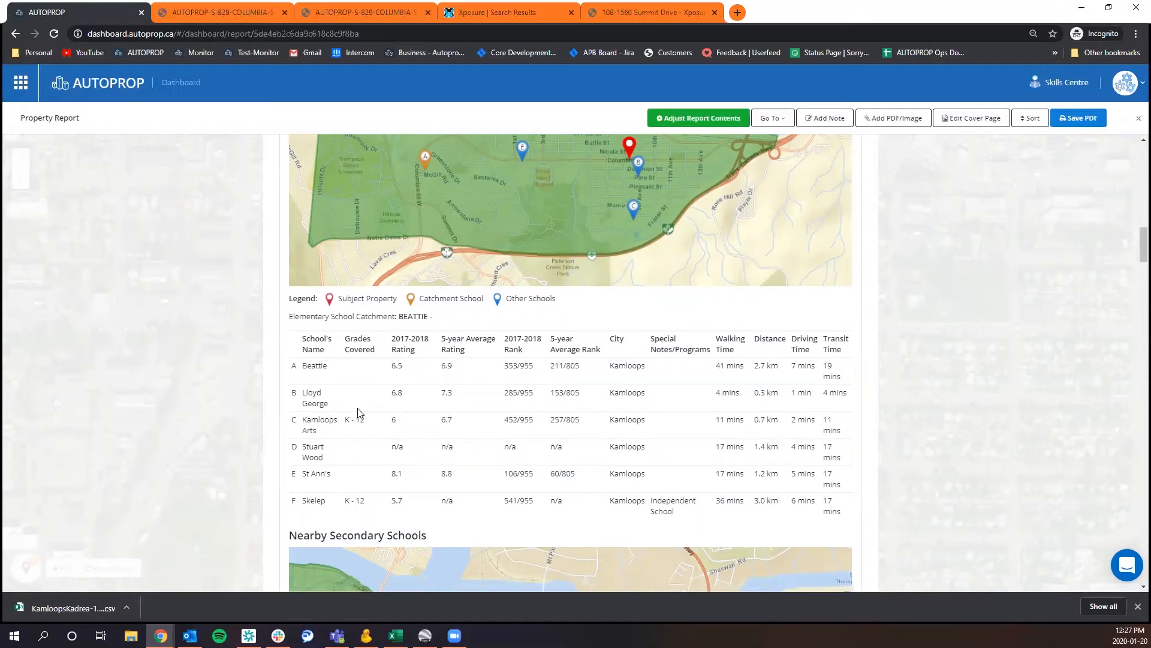
{"action": "left_click_drag", "start_coordinate": [647, 449], "coordinate": [669, 459]}
{"action": "left_click", "coordinate": [670, 459]}
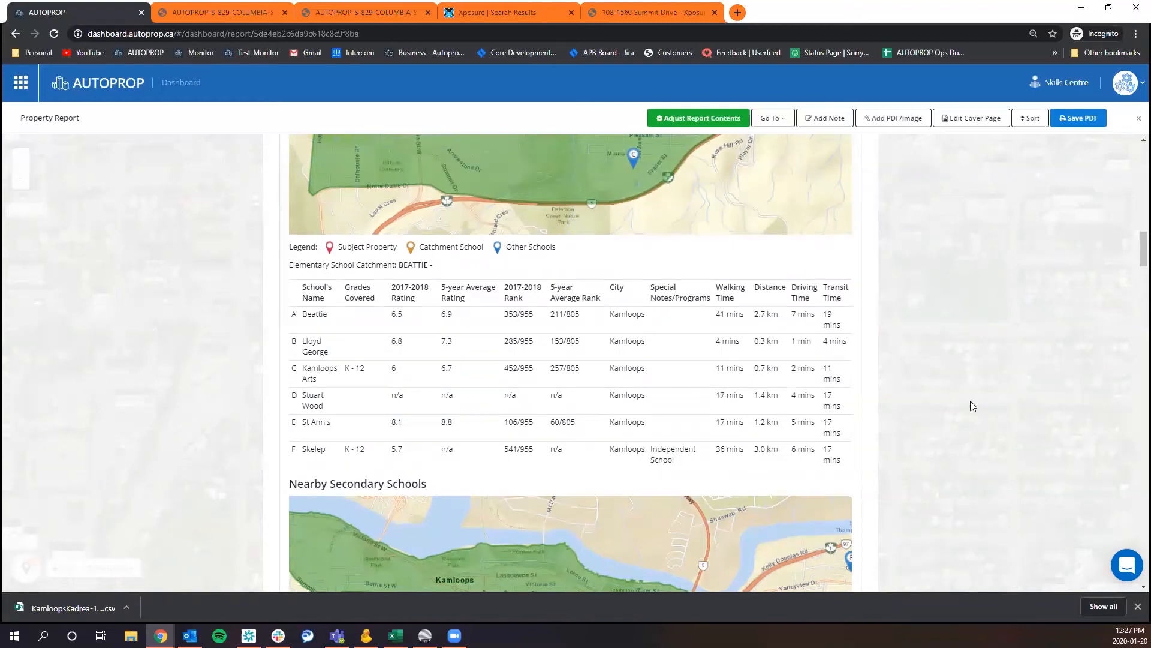
Check the rating label of Sahali Secondary on the Nearby Secondary Schools map and close it.
{"action": "scroll", "coordinate": [970, 400], "scroll_direction": "down", "scroll_amount": 3}
{"action": "scroll", "coordinate": [986, 364], "scroll_direction": "down", "scroll_amount": 2}
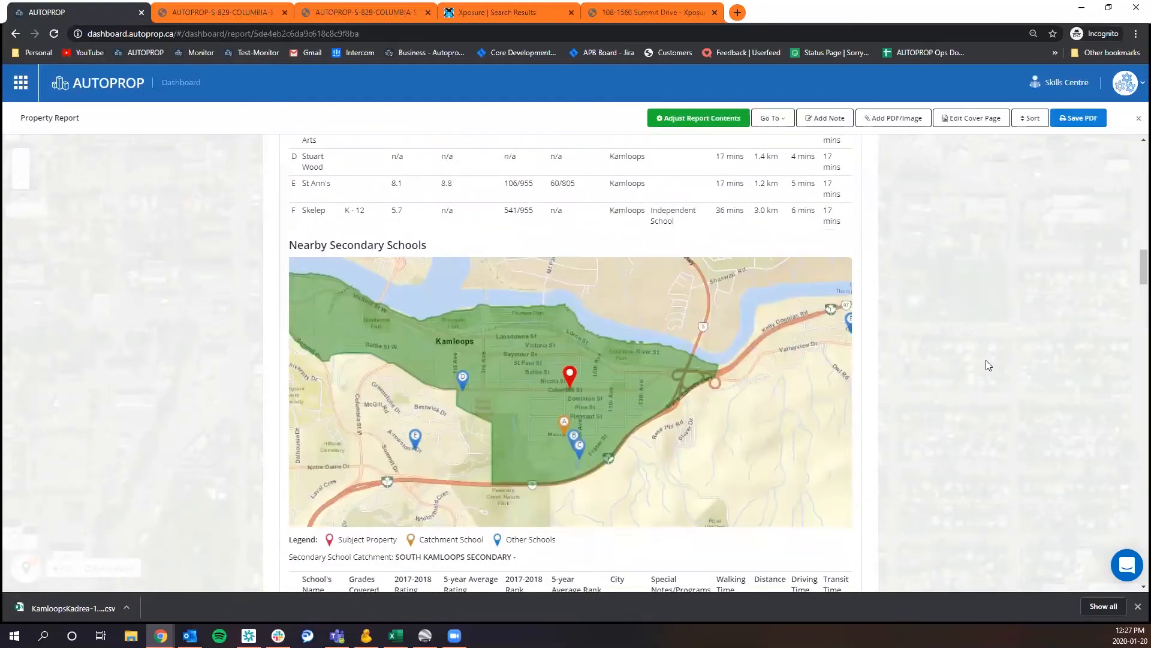
{"action": "left_click", "coordinate": [415, 387]}
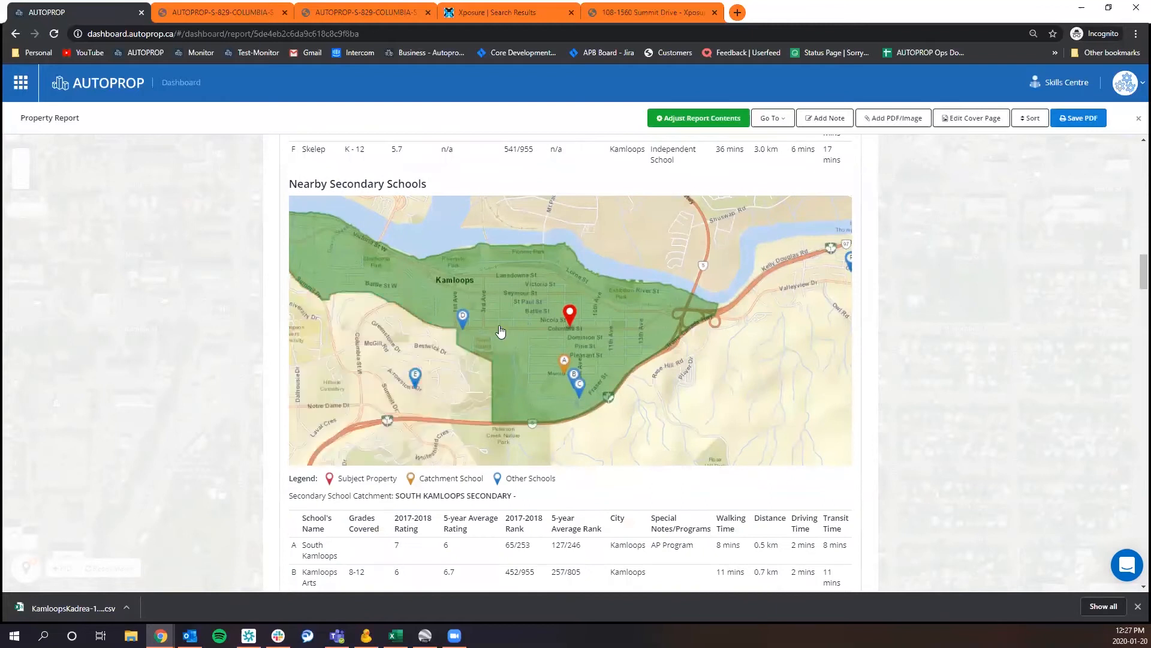
{"action": "mouse_move", "coordinate": [416, 386]}
{"action": "left_click", "coordinate": [414, 377]}
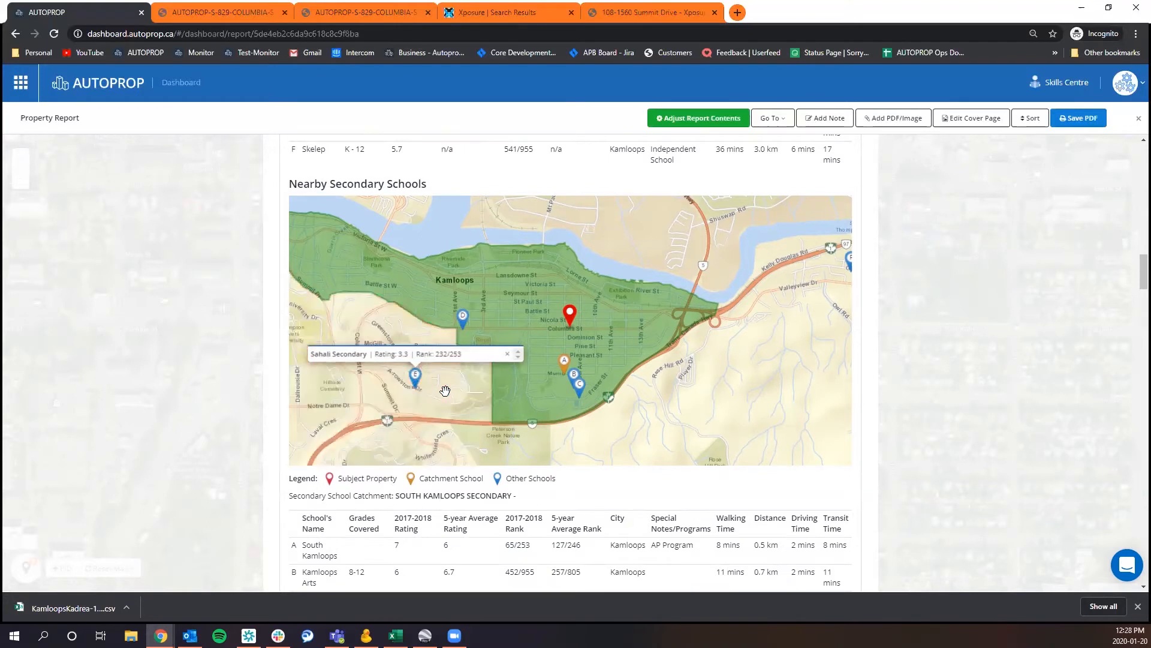
{"action": "scroll", "coordinate": [445, 376], "scroll_direction": "down", "scroll_amount": 1}
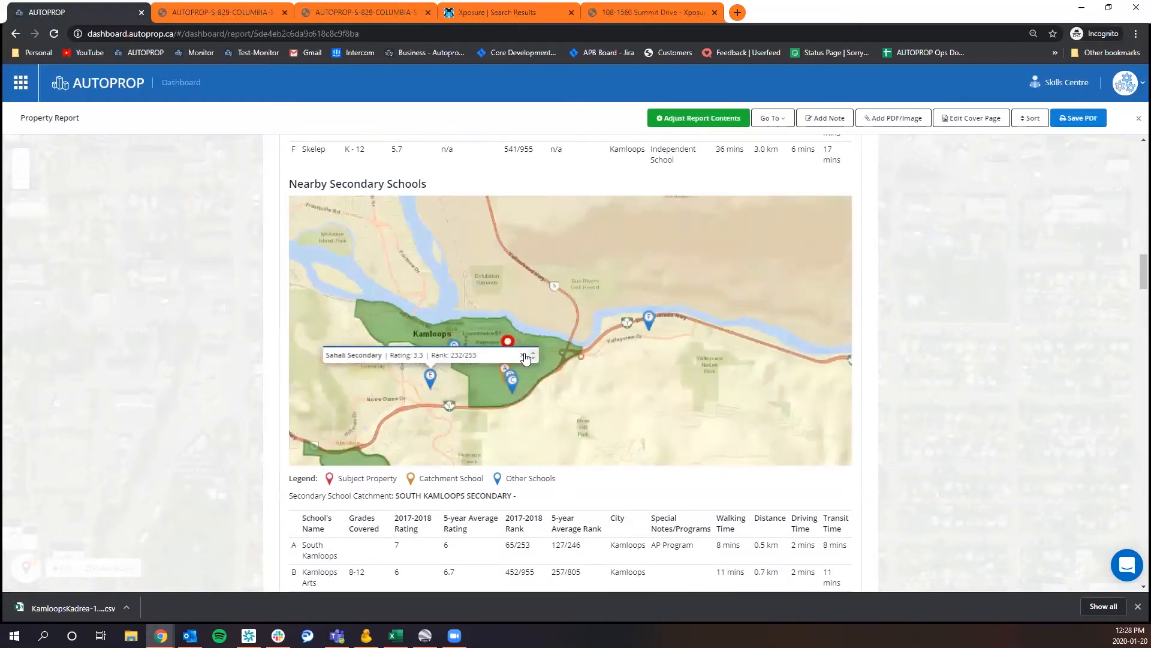
{"action": "left_click", "coordinate": [505, 372]}
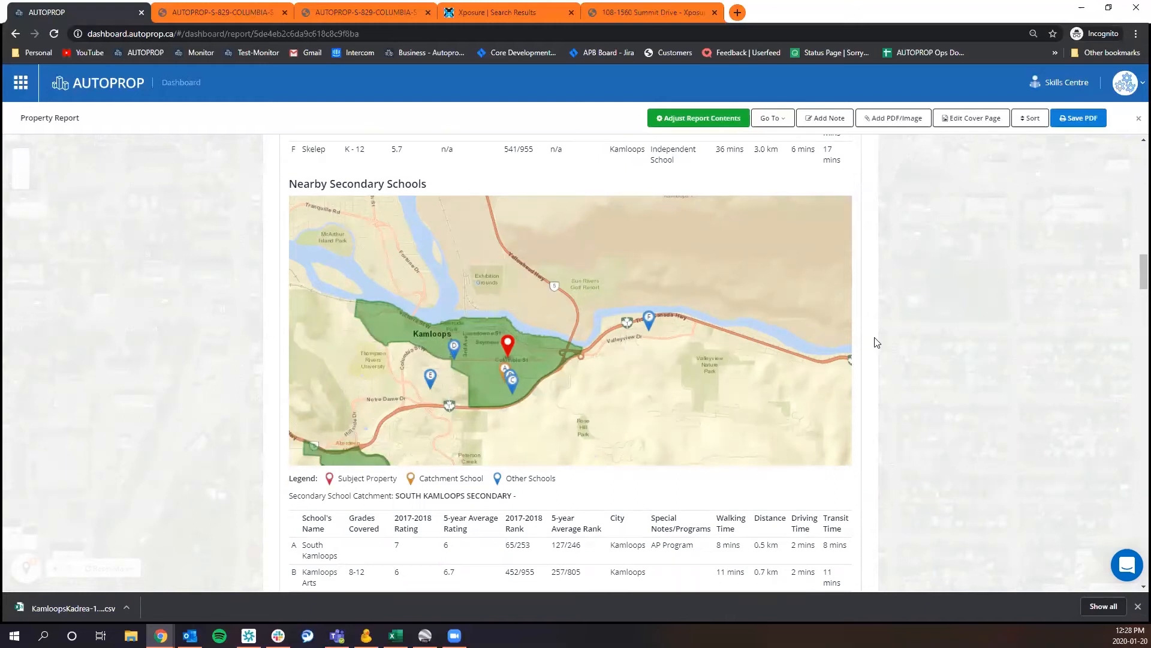
Review the secondary schools table with its ratings, ranks and travel times, down to the Walkscore section.
{"action": "scroll", "coordinate": [909, 338], "scroll_direction": "down", "scroll_amount": 5}
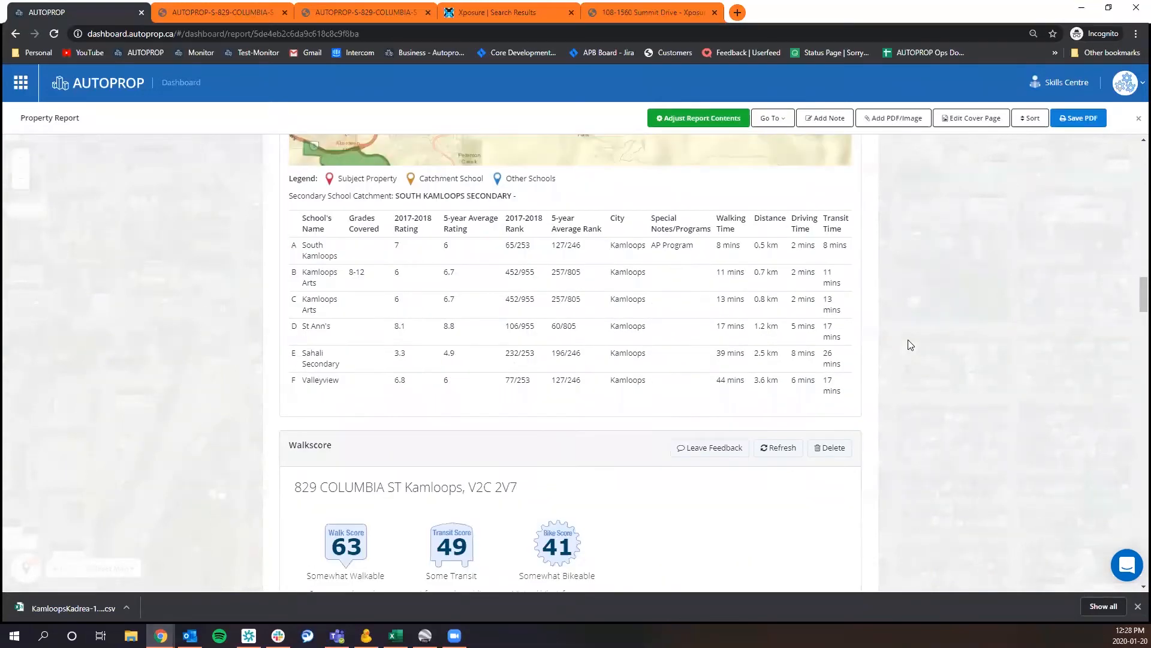
{"action": "scroll", "coordinate": [908, 339], "scroll_direction": "down", "scroll_amount": 2}
{"action": "scroll", "coordinate": [908, 340], "scroll_direction": "up", "scroll_amount": 2}
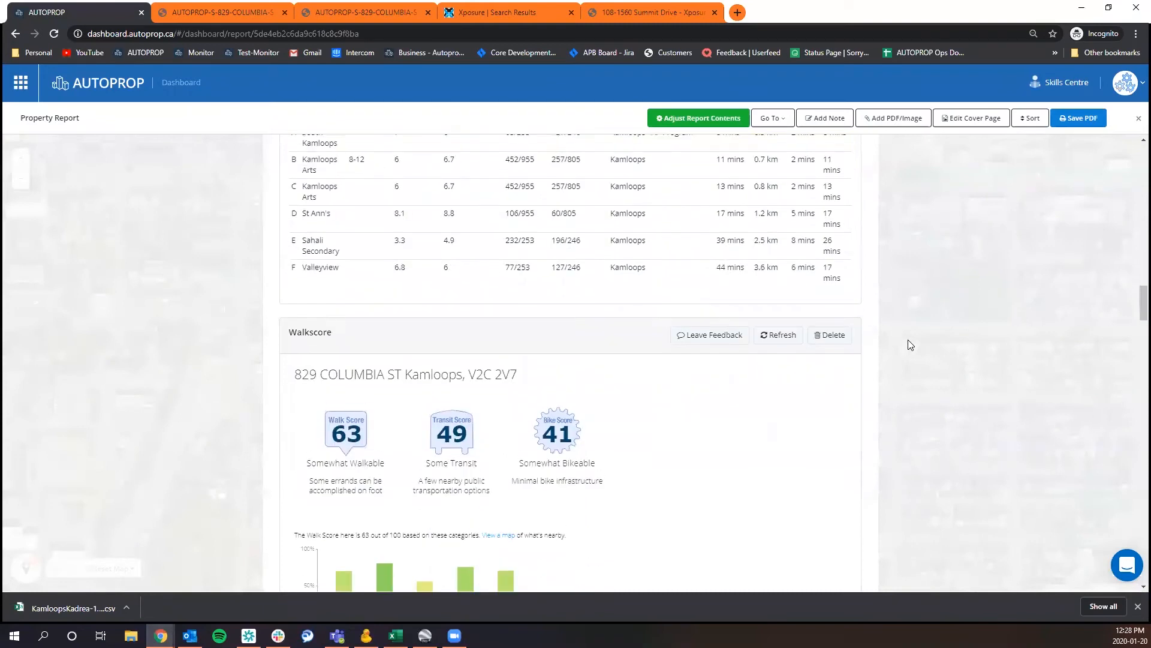
{"action": "scroll", "coordinate": [909, 344], "scroll_direction": "up", "scroll_amount": 2}
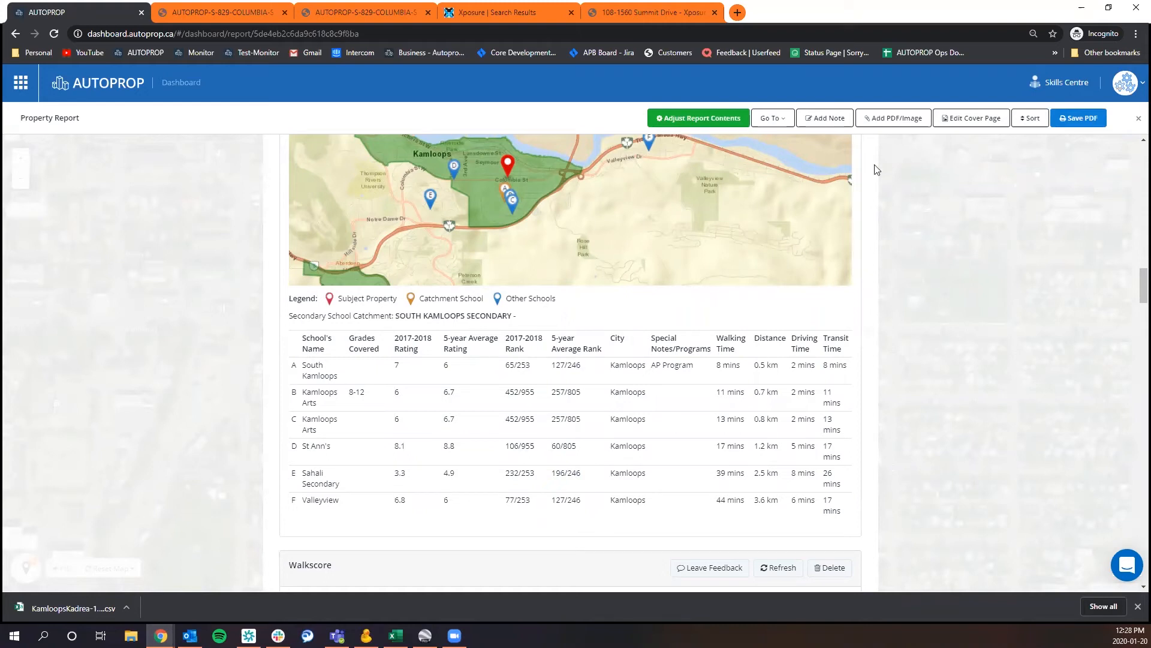
Add a note named "This is a Note" to the report with the placeholder text "lkjdlfkjdlkfjlakd".
{"action": "left_click", "coordinate": [825, 117]}
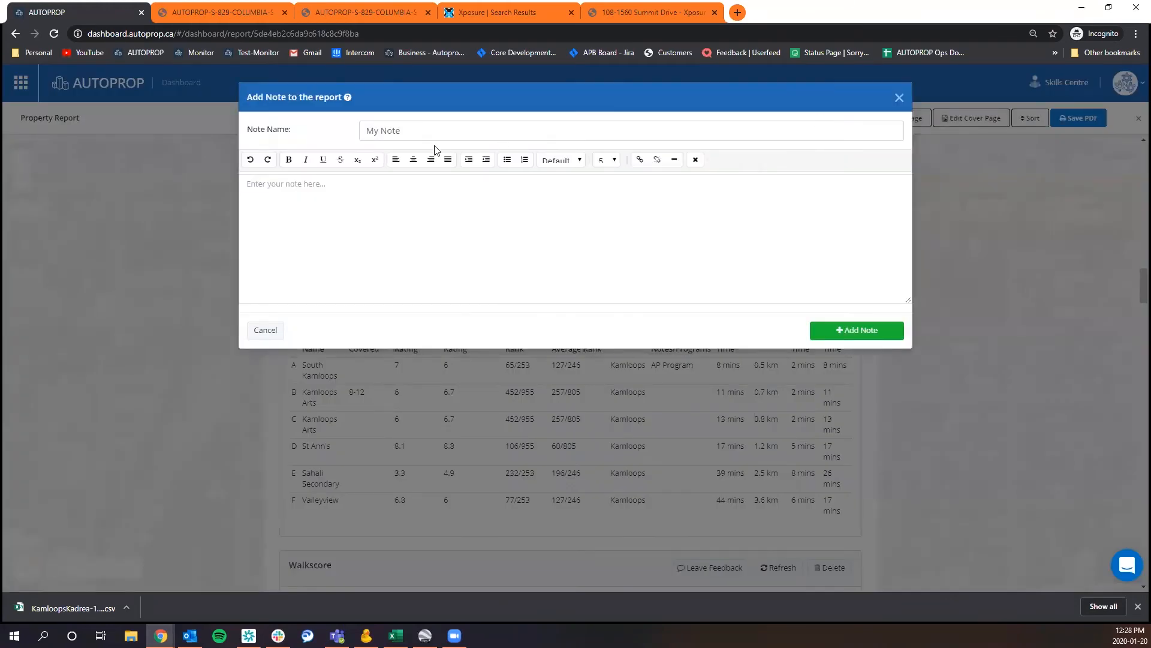
{"action": "left_click", "coordinate": [438, 135]}
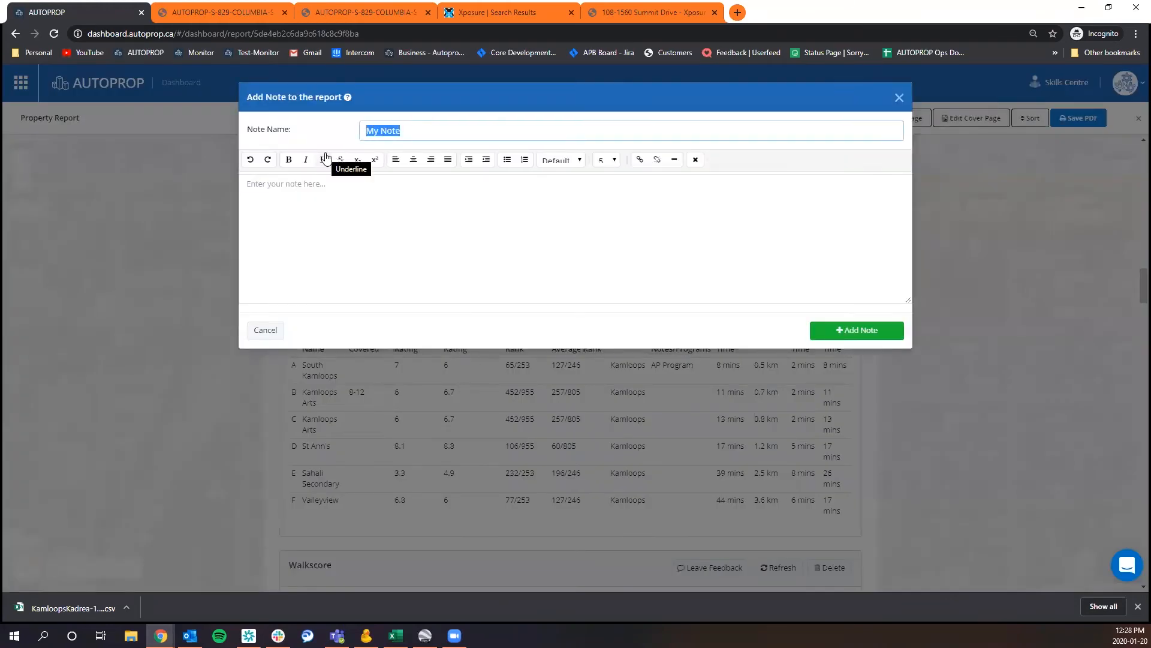
{"action": "type", "text": "This i"}
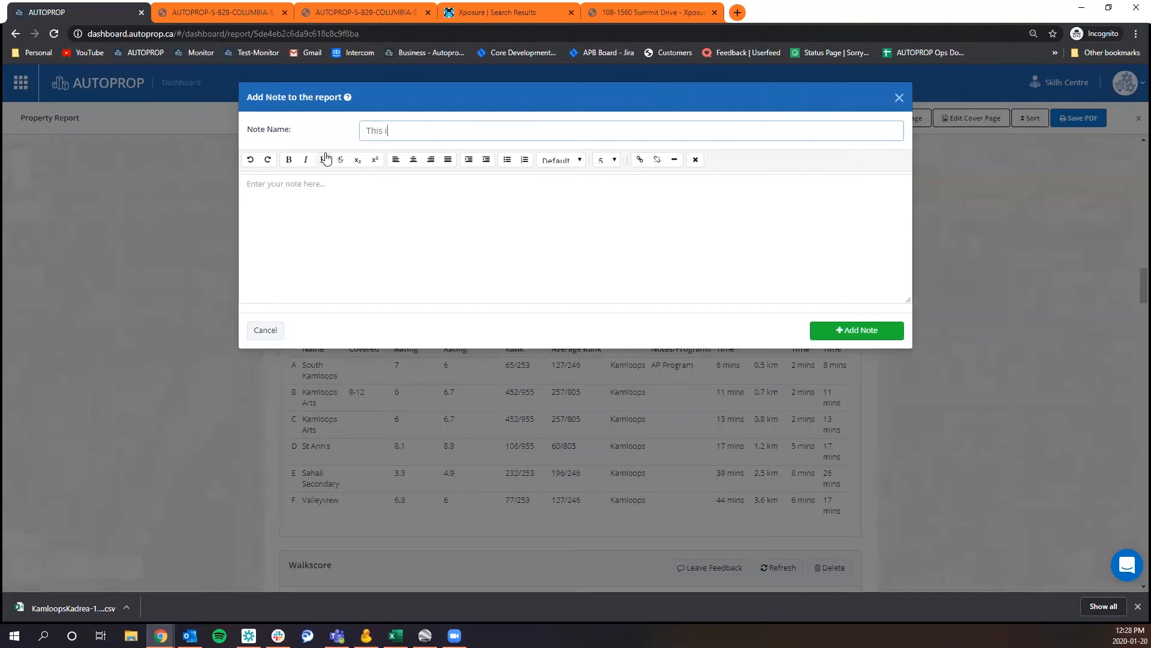
{"action": "type", "text": "s a Note"}
{"action": "left_click", "coordinate": [372, 200]}
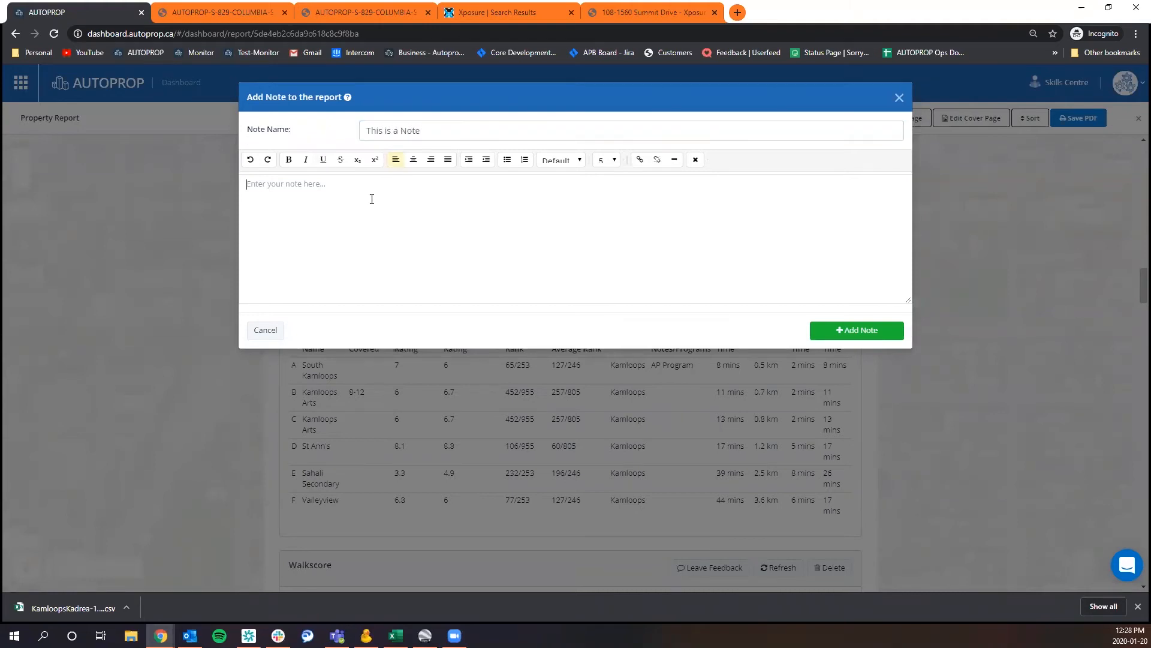
{"action": "type", "text": "lkjdlfkjdlkfjlakd"}
{"action": "left_click", "coordinate": [838, 329]}
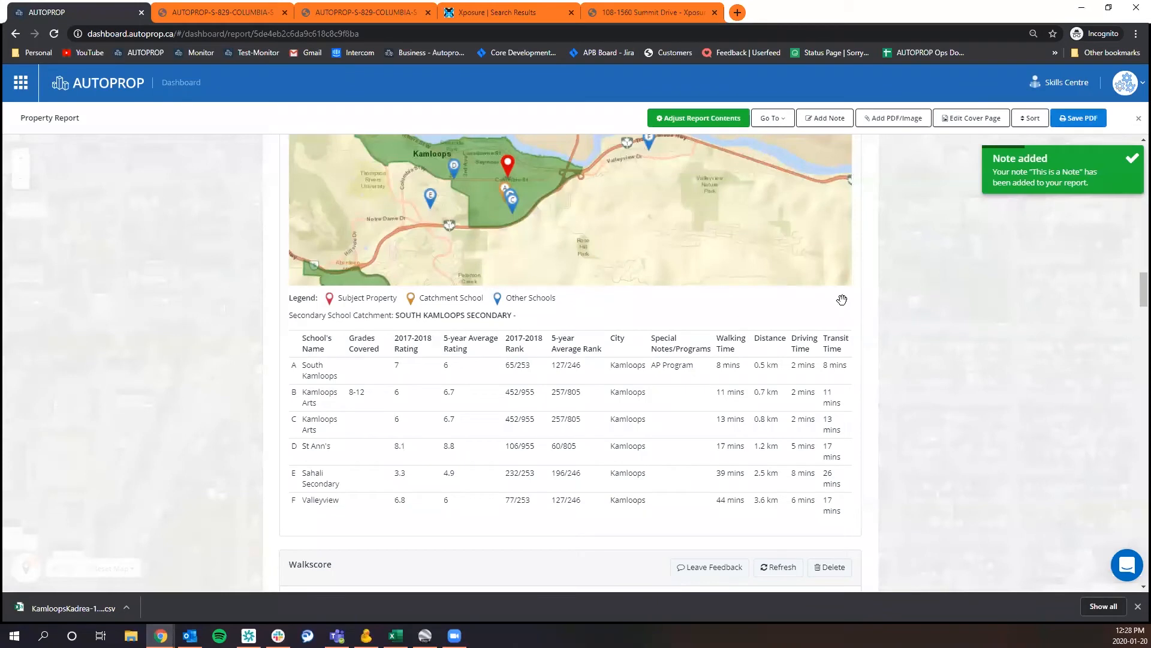
Go to the "This is a Note" section in the report and check its title and text.
{"action": "left_click", "coordinate": [781, 119]}
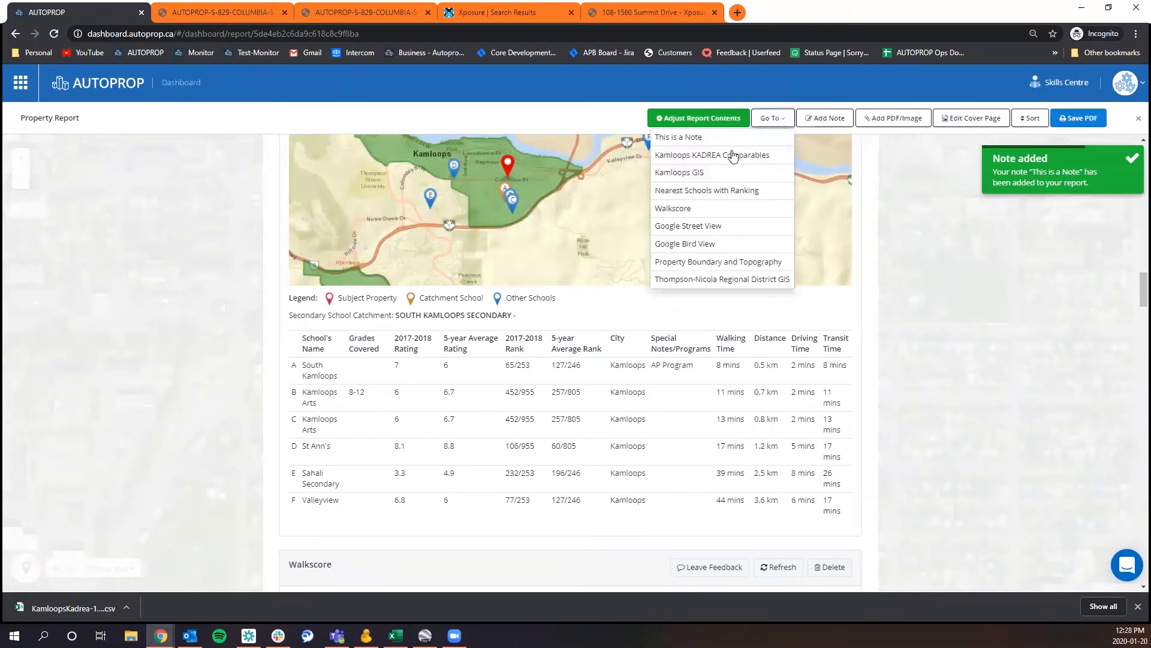
{"action": "left_click", "coordinate": [714, 134]}
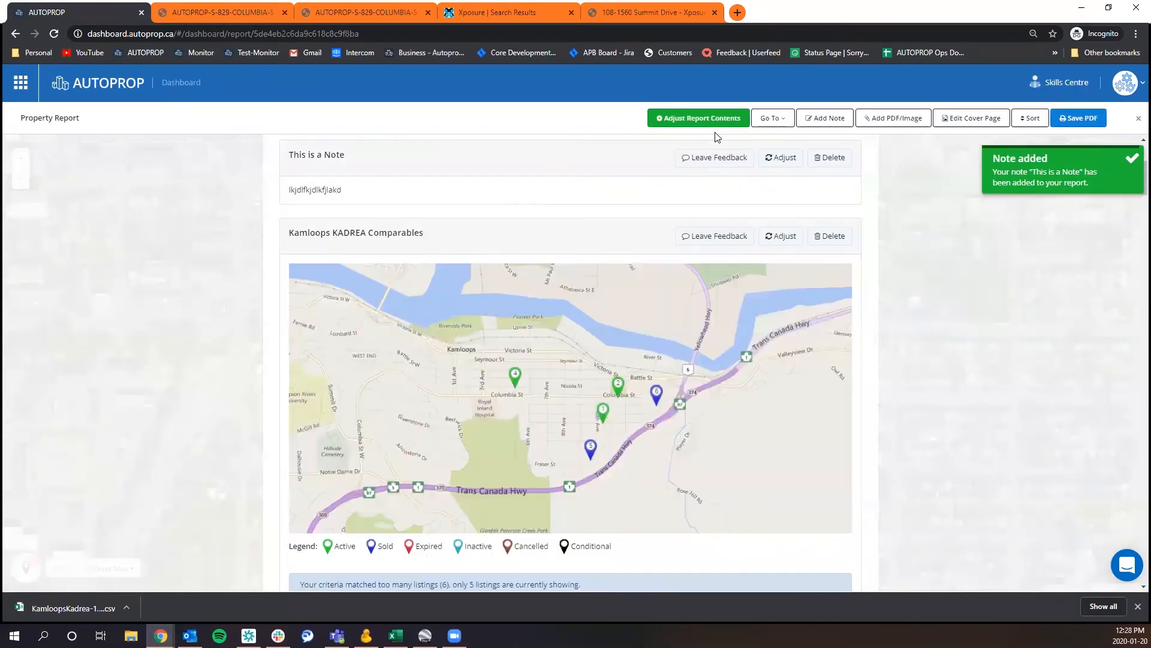
{"action": "left_click_drag", "start_coordinate": [284, 152], "coordinate": [418, 198]}
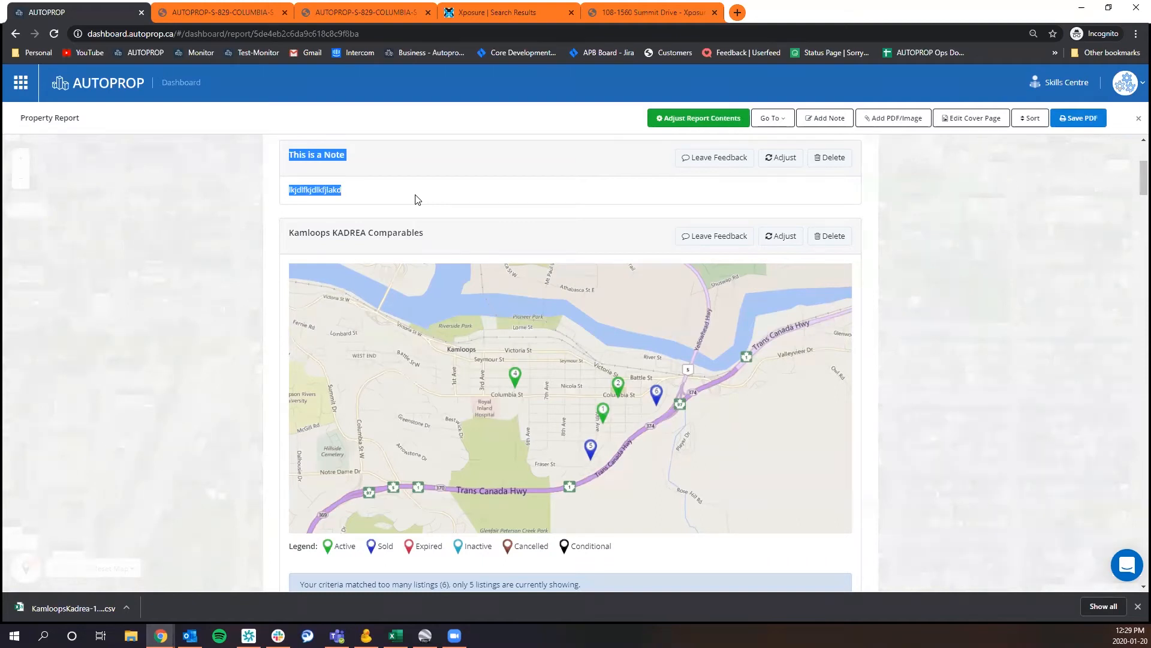
{"action": "left_click", "coordinate": [418, 199]}
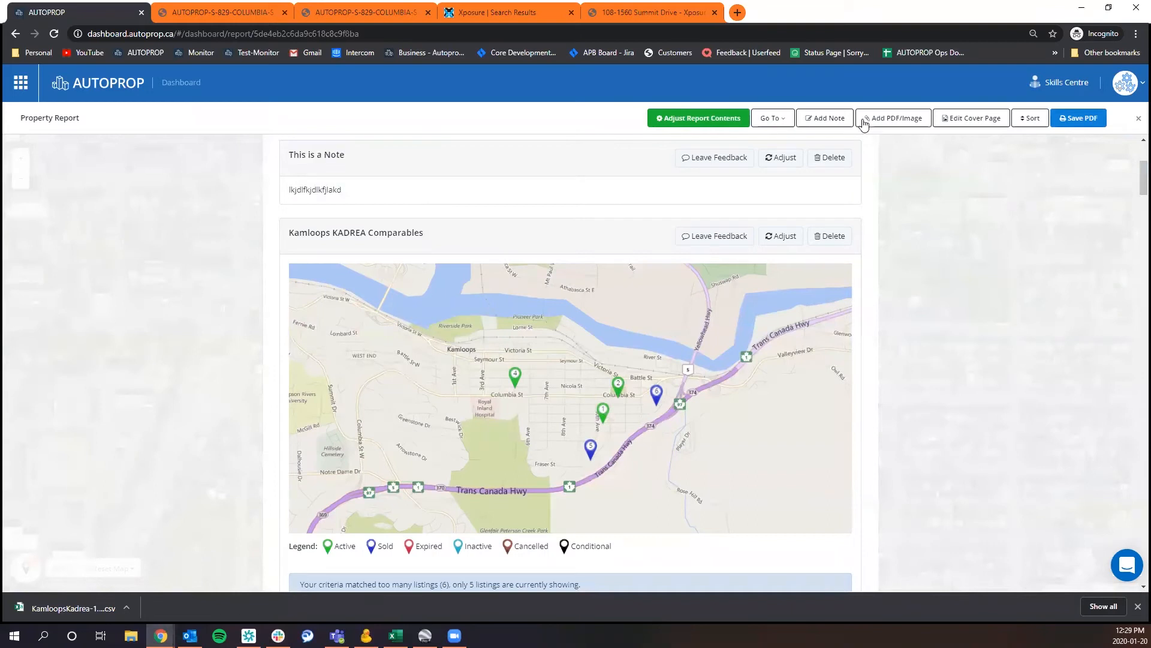
Reorder the report so "This is a Note" sits between Nearest Schools with Ranking and Walkscore, and save the order.
{"action": "left_click", "coordinate": [1029, 118]}
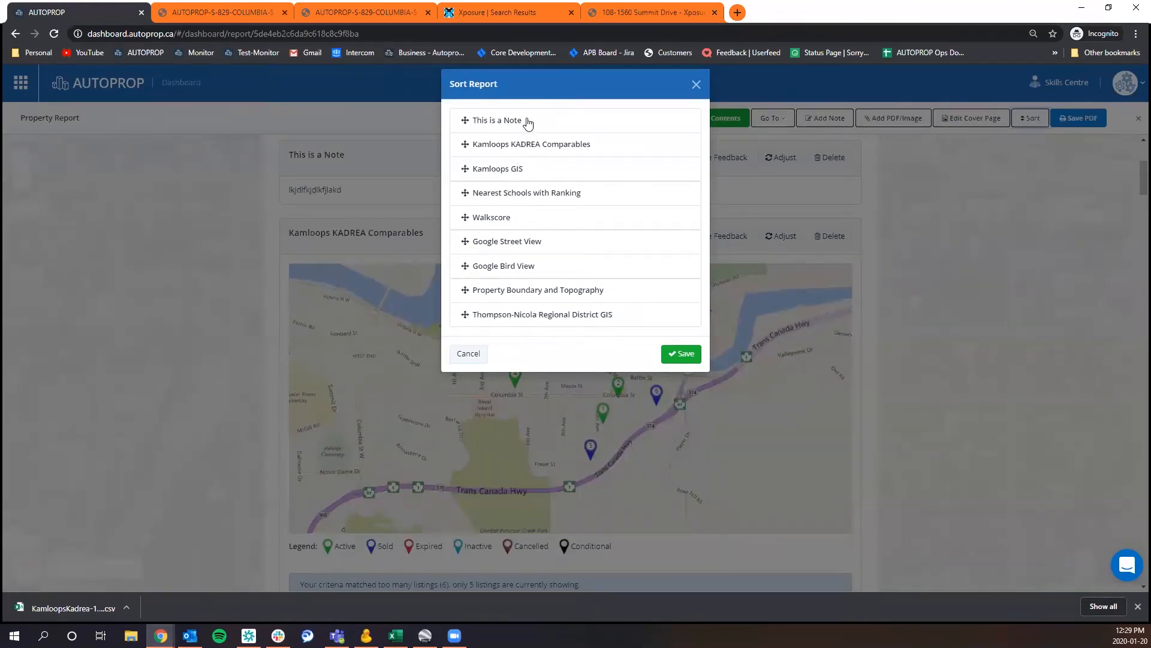
{"action": "left_click_drag", "start_coordinate": [528, 123], "coordinate": [527, 193]}
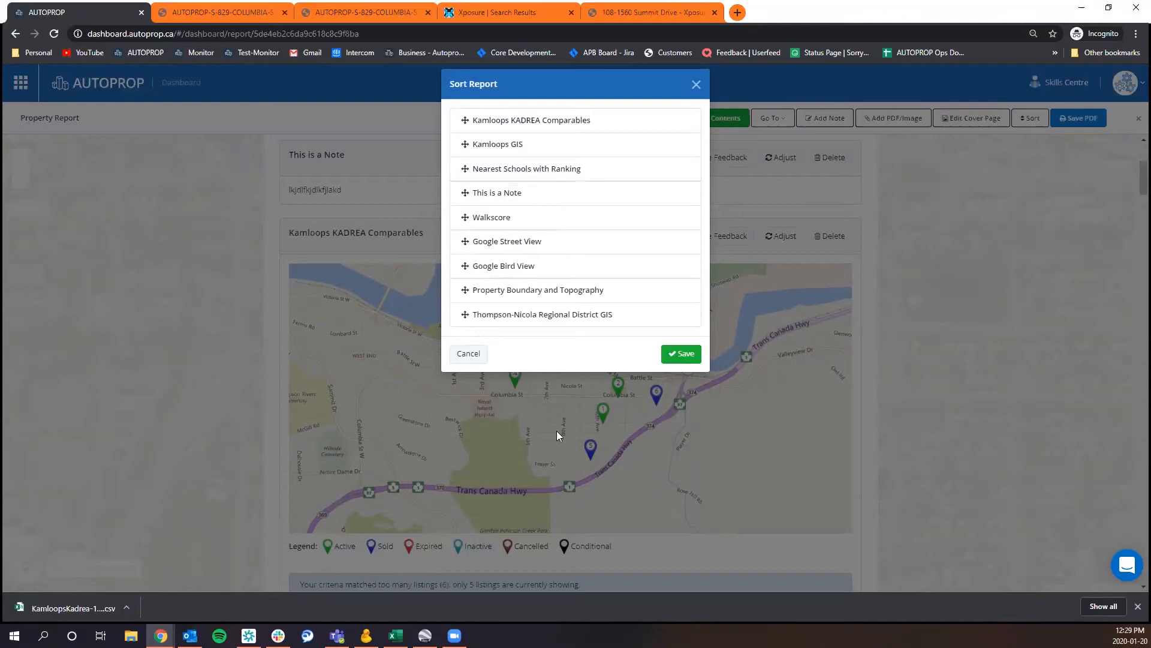
{"action": "left_click", "coordinate": [686, 355]}
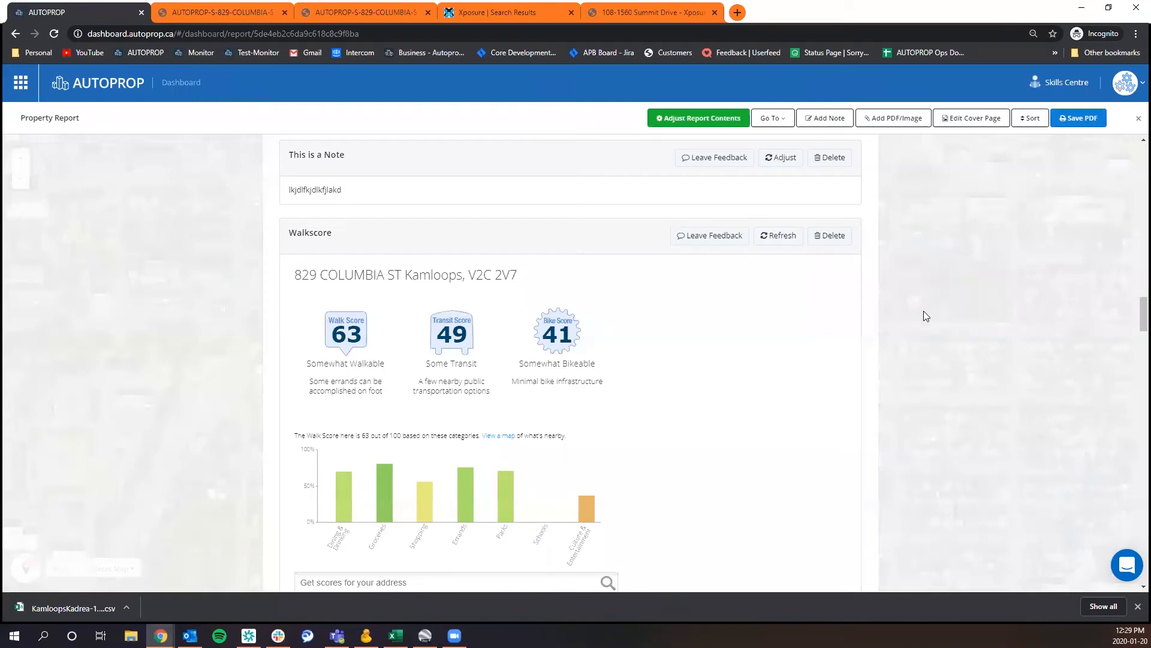
Move Thompson-Nicola Regional District GIS to the first place in the report order and save the order.
{"action": "scroll", "coordinate": [927, 340], "scroll_direction": "up", "scroll_amount": 5}
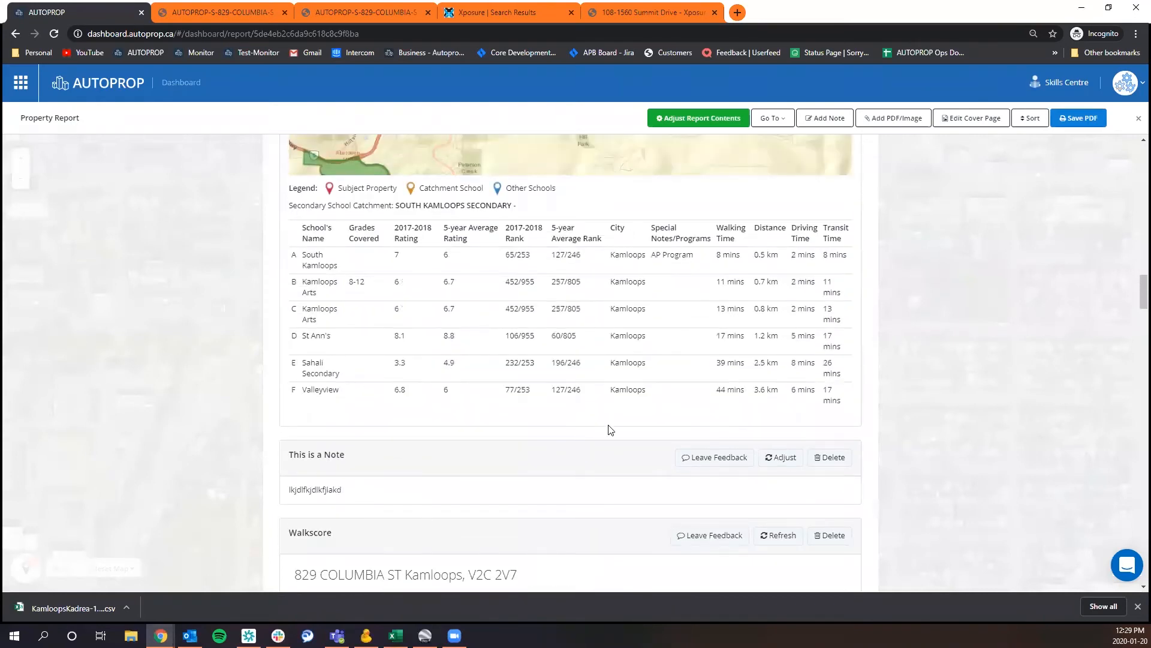
{"action": "scroll", "coordinate": [604, 407], "scroll_direction": "down", "scroll_amount": 1}
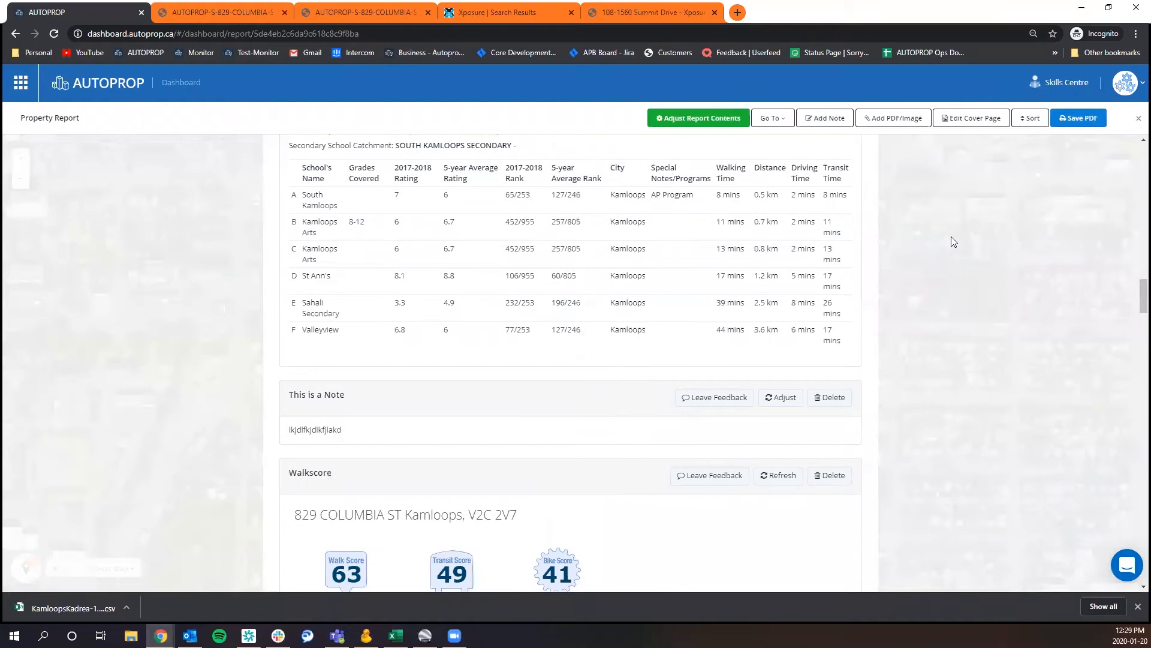
{"action": "left_click", "coordinate": [1030, 118]}
{"action": "left_click_drag", "start_coordinate": [617, 320], "coordinate": [618, 123]}
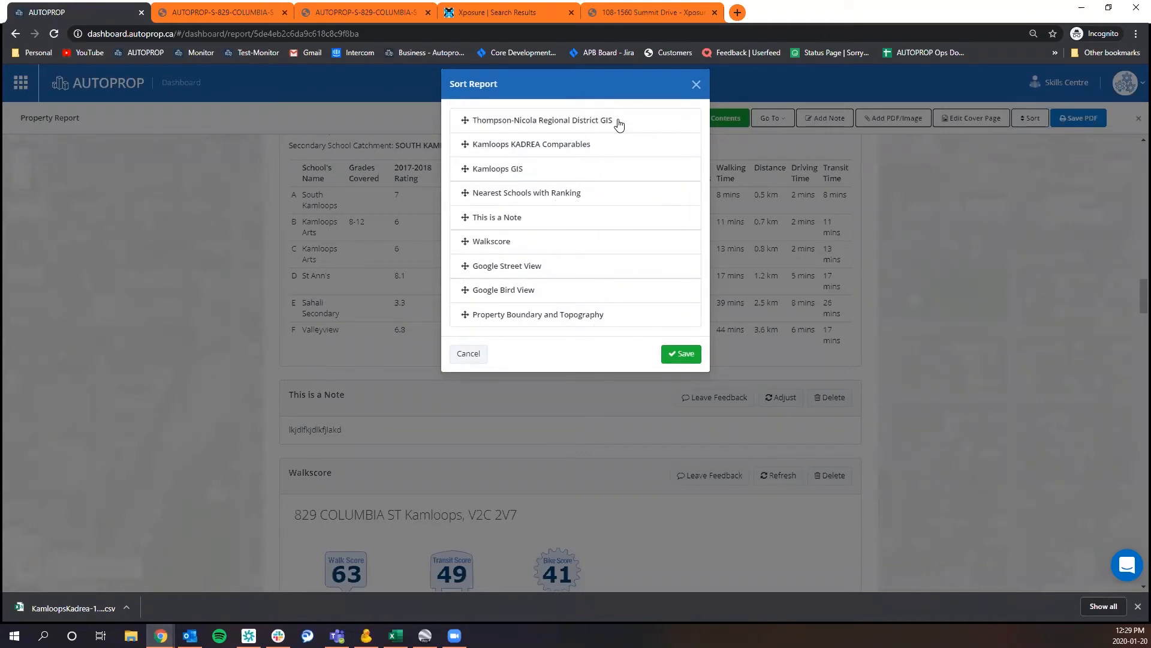
{"action": "left_click", "coordinate": [682, 355]}
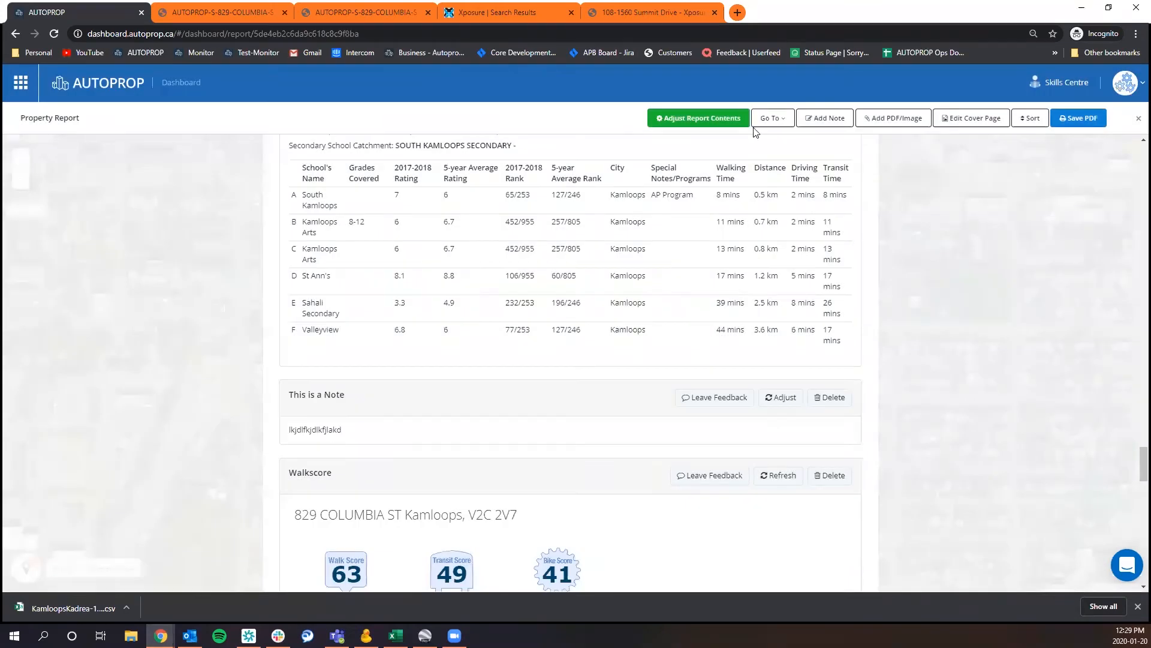
Go to the Thompson-Nicola Regional District GIS section and check its place beneath the report's cover page preview.
{"action": "left_click", "coordinate": [789, 118]}
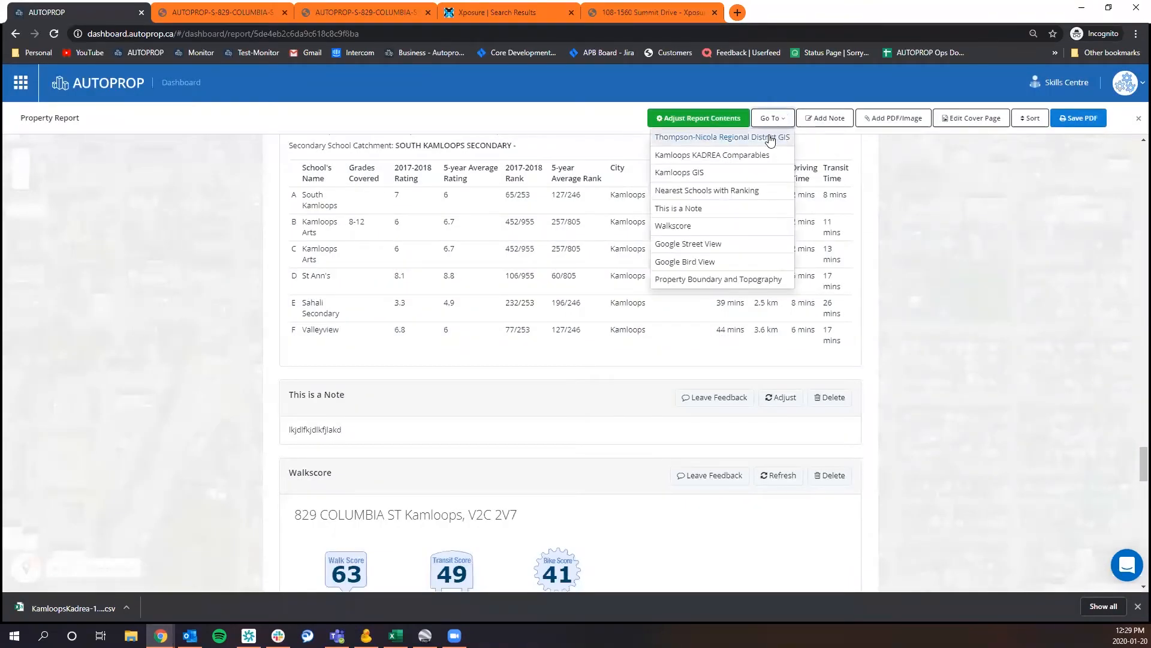
{"action": "left_click", "coordinate": [770, 134]}
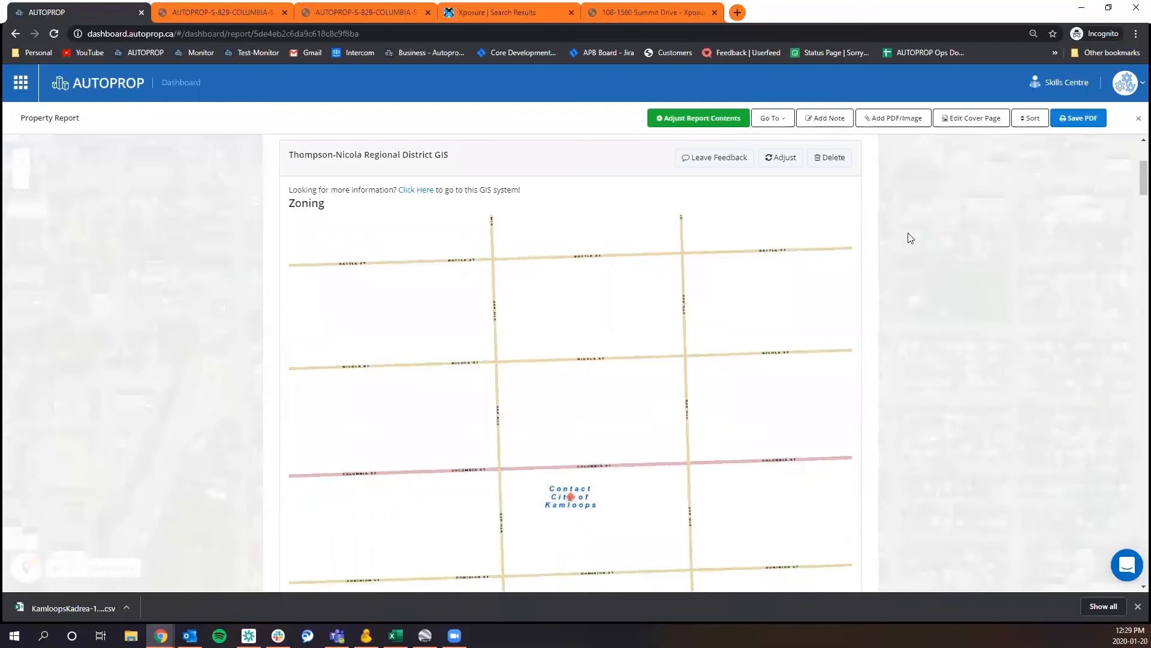
{"action": "scroll", "coordinate": [908, 238], "scroll_direction": "up", "scroll_amount": 4}
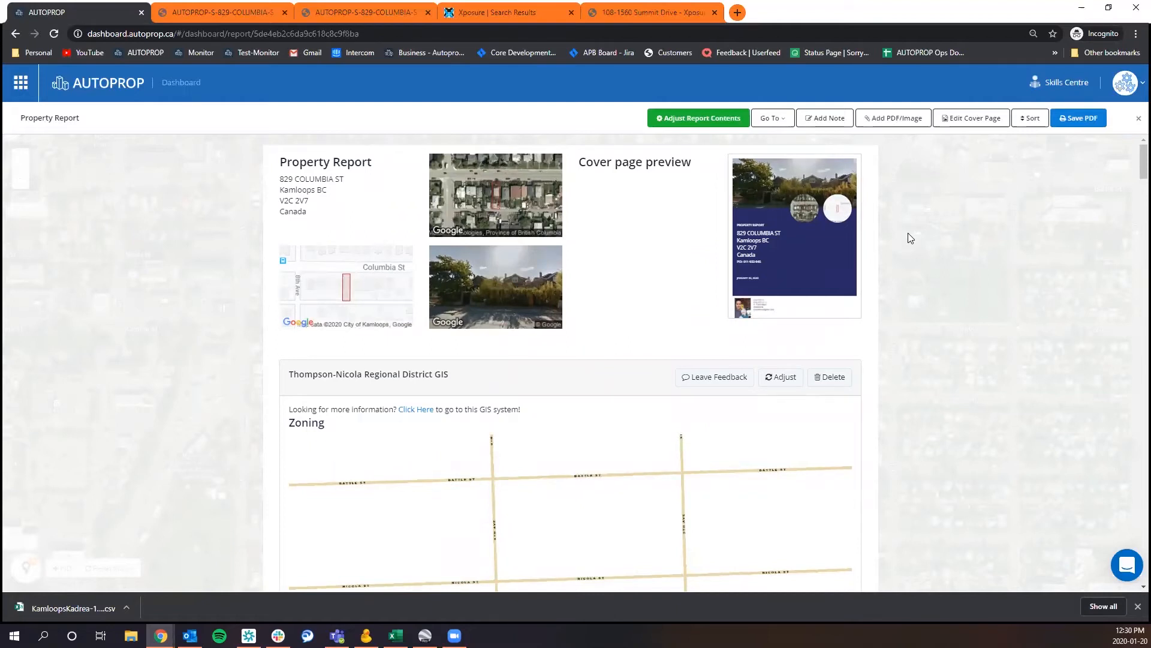
Attach the image r2401635_10 from the Pictures folder to the property report.
{"action": "left_click", "coordinate": [890, 124]}
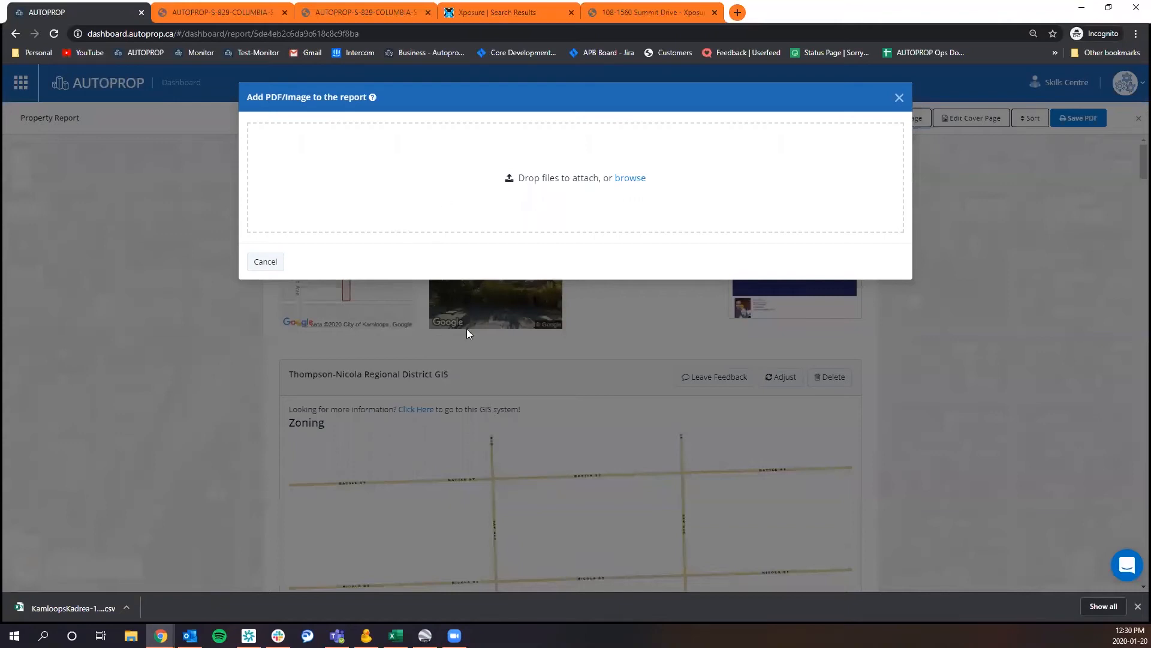
{"action": "left_click", "coordinate": [630, 180]}
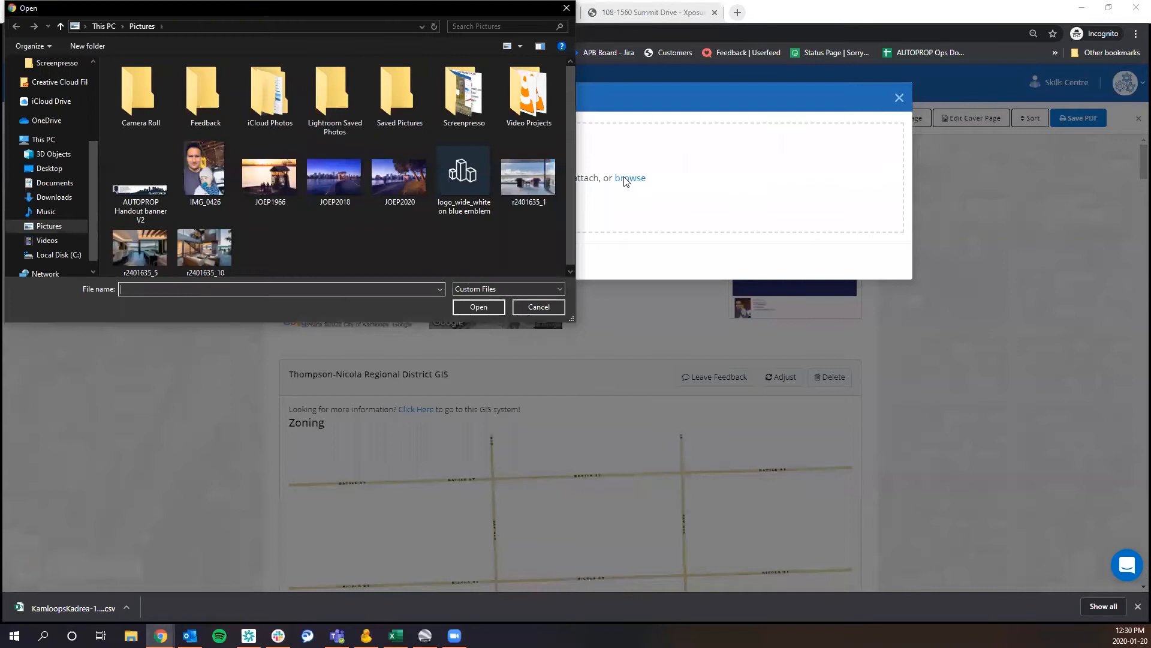
{"action": "left_click", "coordinate": [214, 243]}
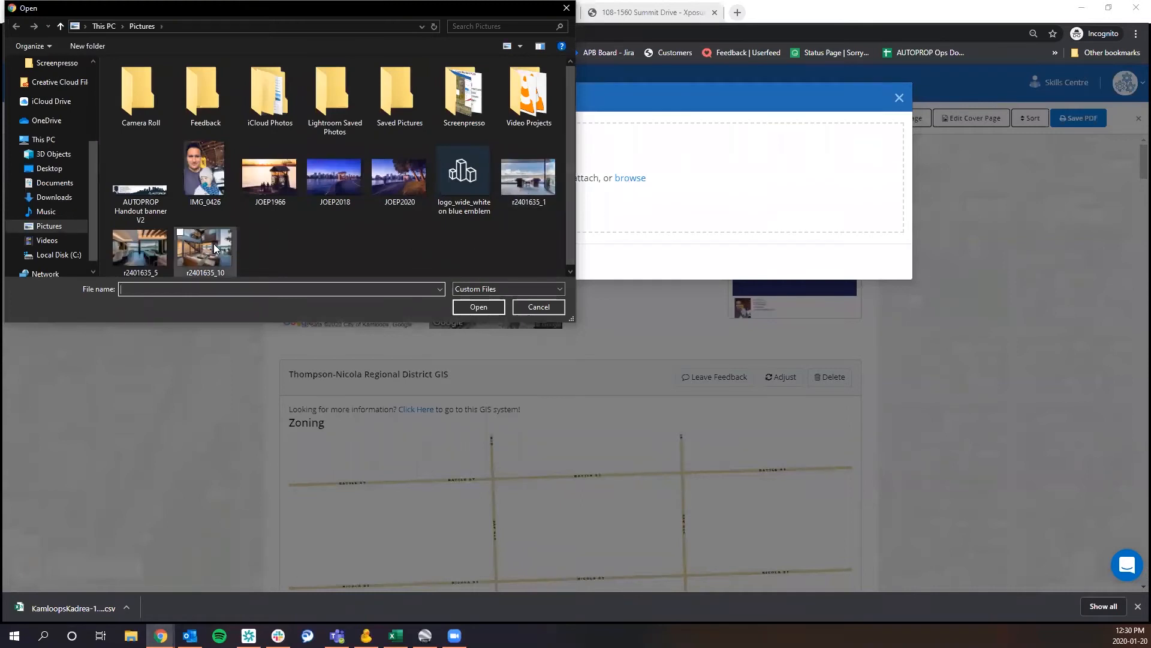
{"action": "left_click", "coordinate": [472, 305]}
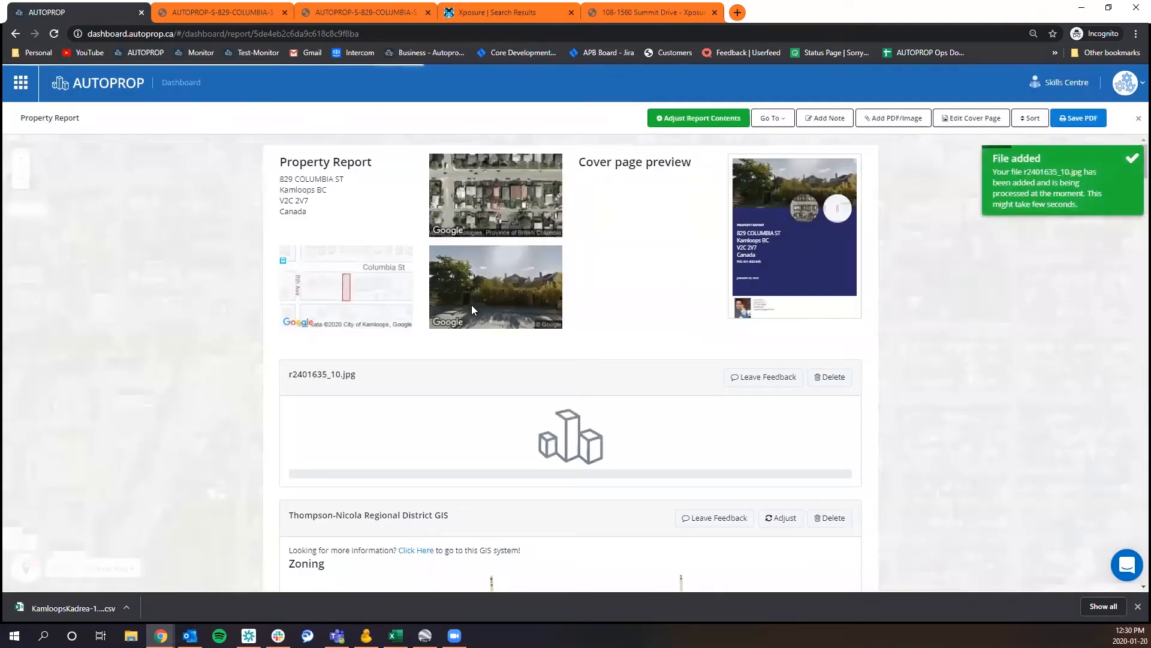
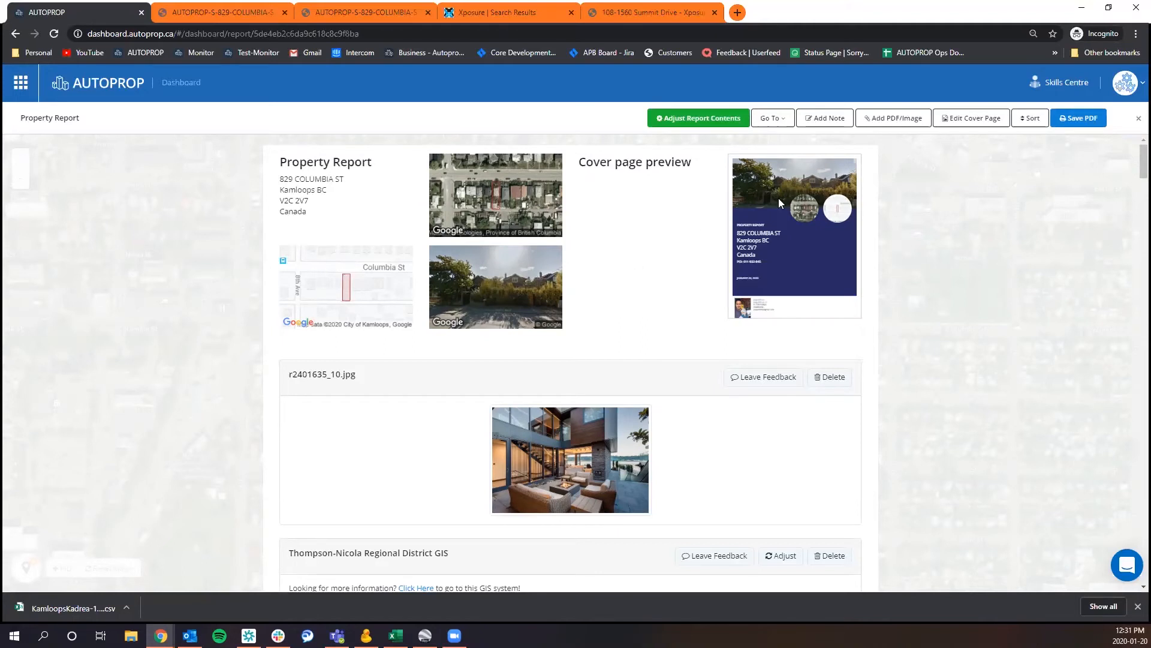
Turn the report cover's Street View along the street towards the parked cars and apply that view as the cover image.
{"action": "left_click", "coordinate": [962, 120]}
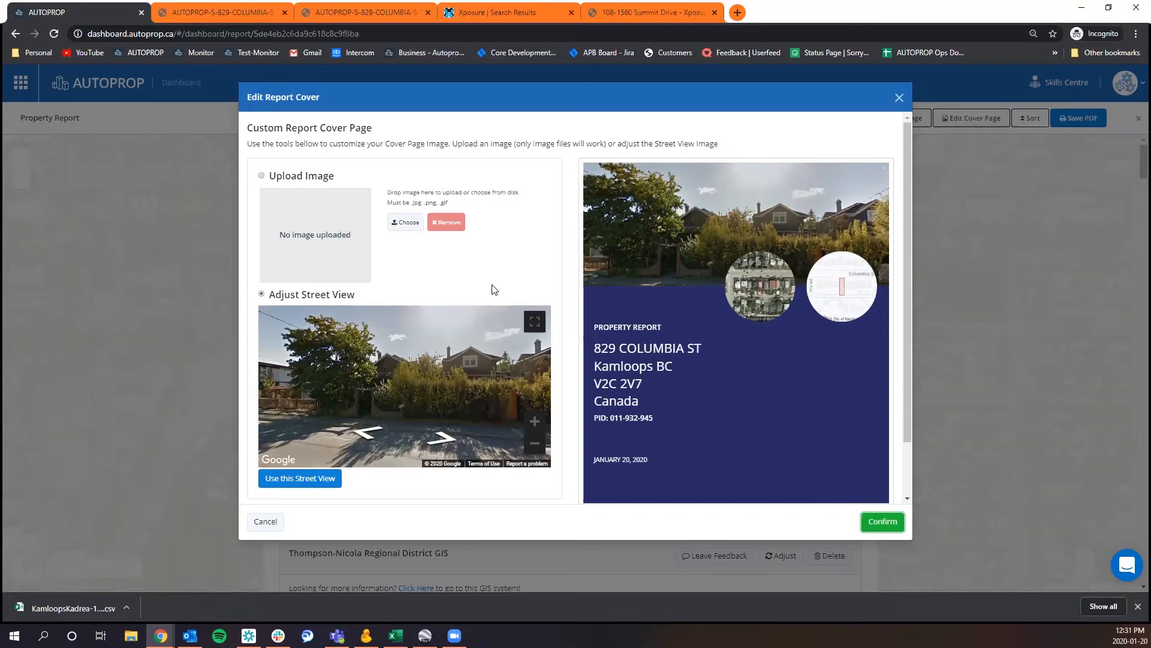
{"action": "left_click_drag", "start_coordinate": [459, 393], "coordinate": [400, 395]}
{"action": "left_click", "coordinate": [445, 445]}
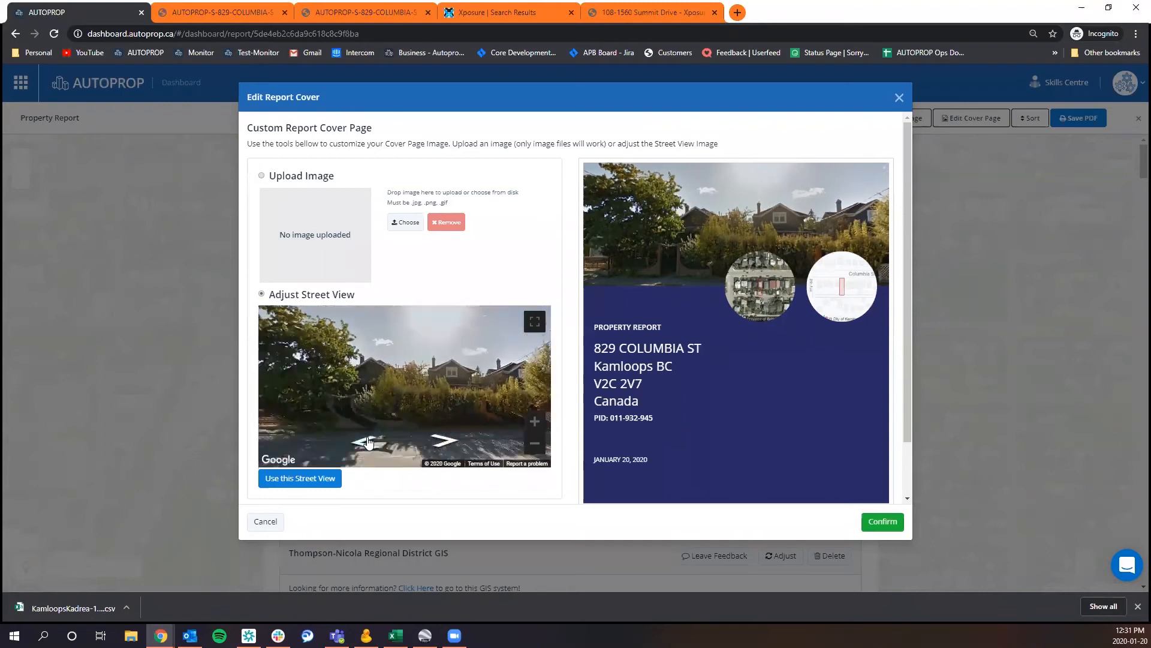
{"action": "left_click", "coordinate": [373, 446]}
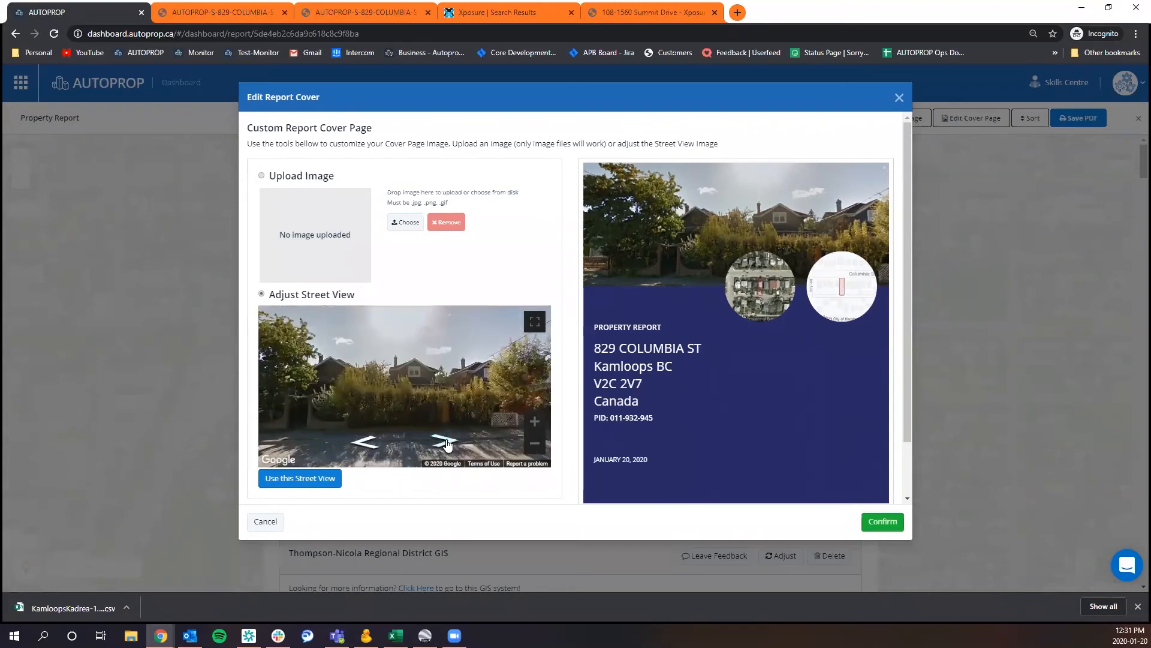
{"action": "left_click", "coordinate": [374, 445]}
{"action": "left_click_drag", "start_coordinate": [417, 394], "coordinate": [357, 393]}
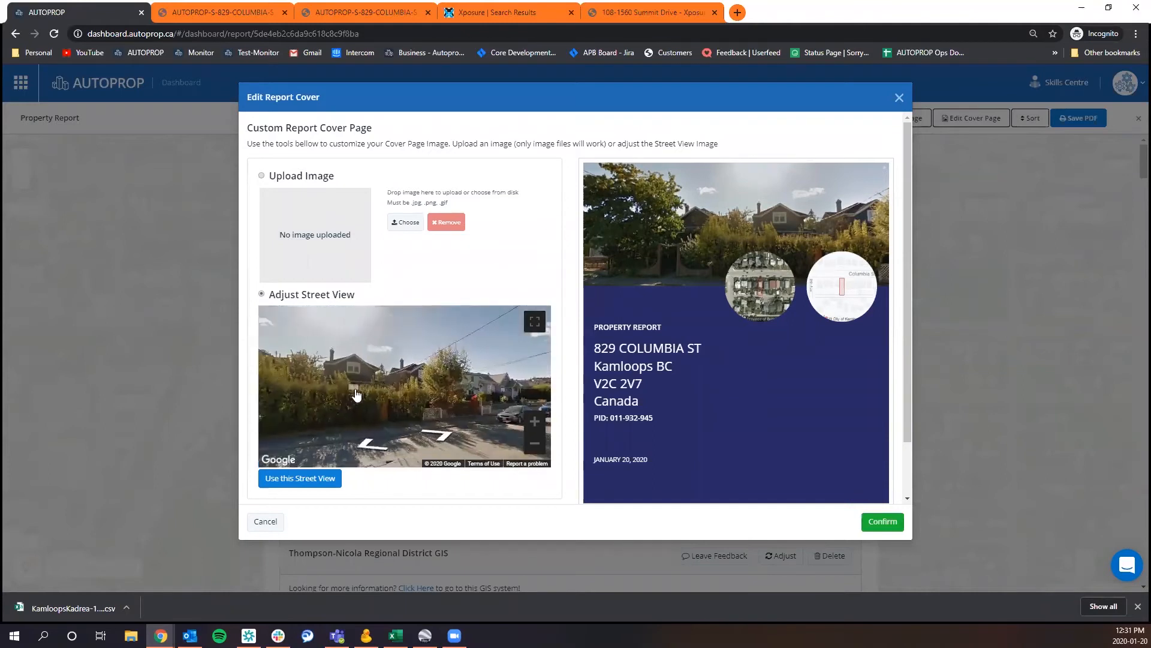
{"action": "left_click", "coordinate": [289, 483]}
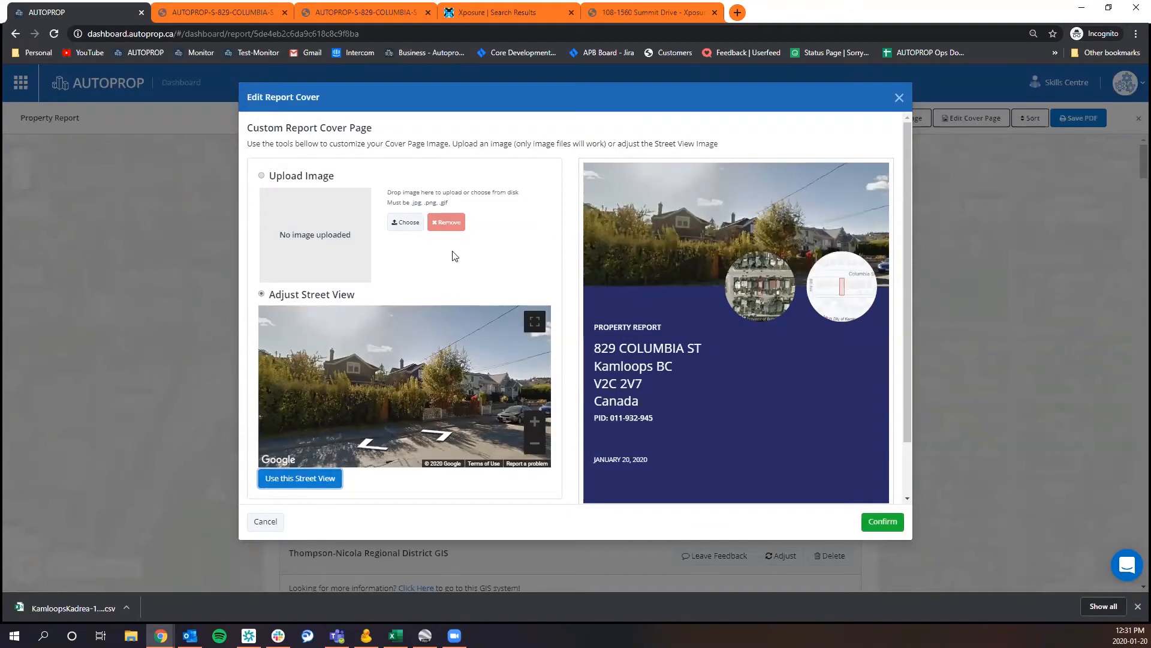
Use the uploaded image r2401635_5 from Pictures as the cover image, with its crop area moved slightly up, and confirm the cover.
{"action": "left_click", "coordinate": [290, 178]}
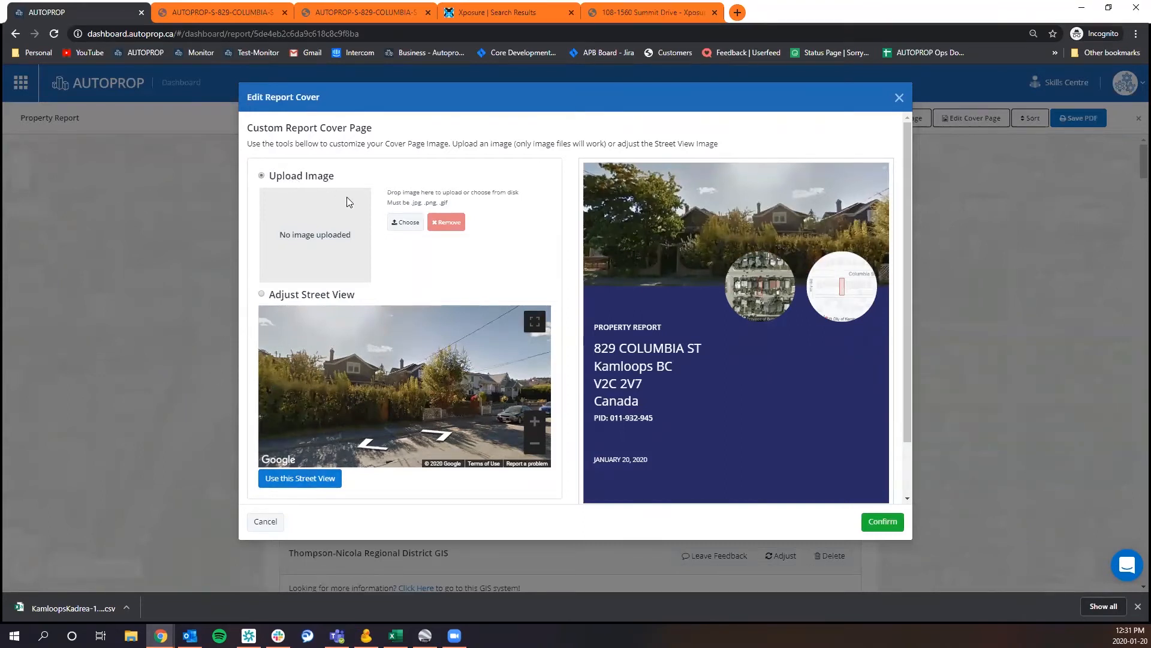
{"action": "left_click", "coordinate": [406, 223]}
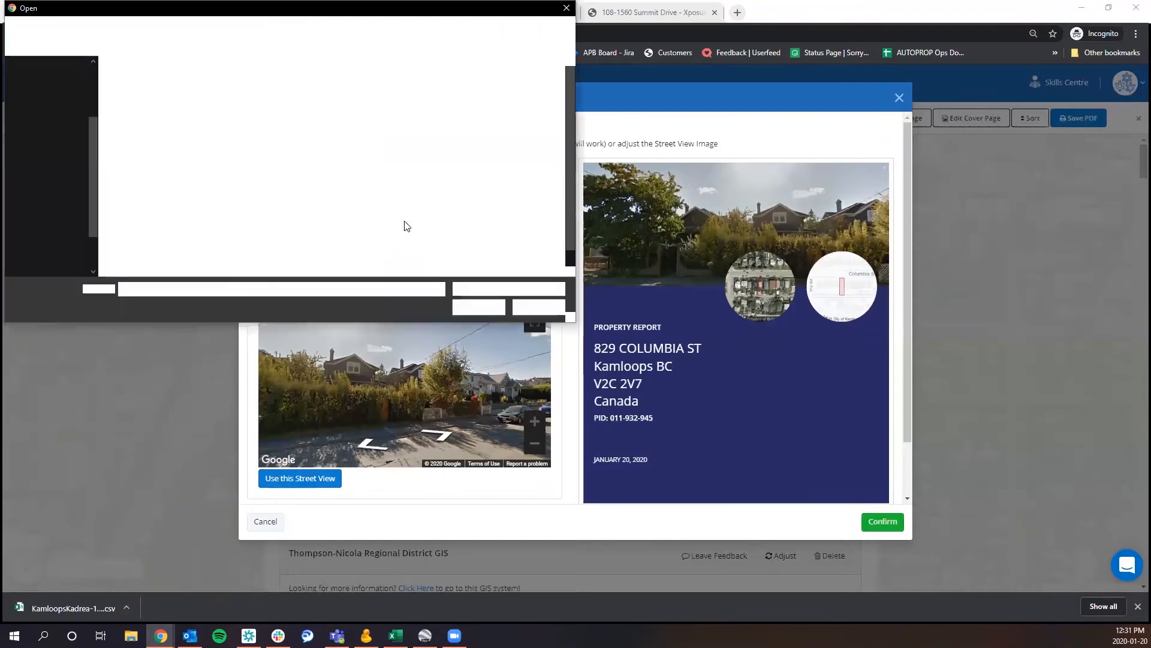
{"action": "left_click", "coordinate": [142, 244]}
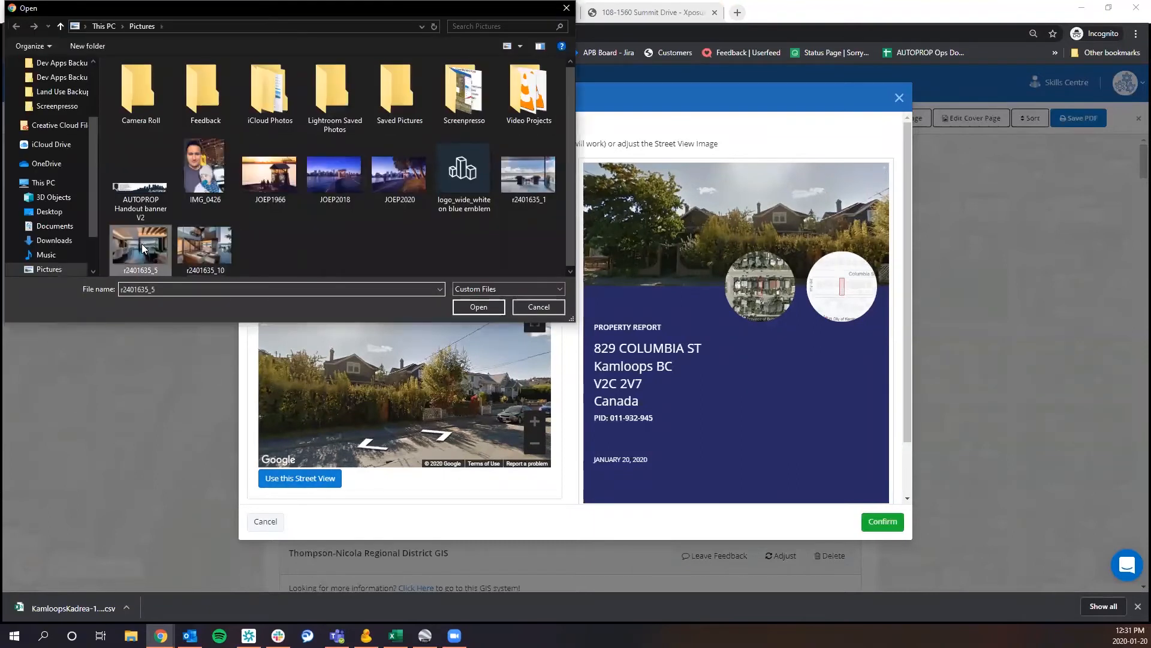
{"action": "left_click", "coordinate": [478, 306]}
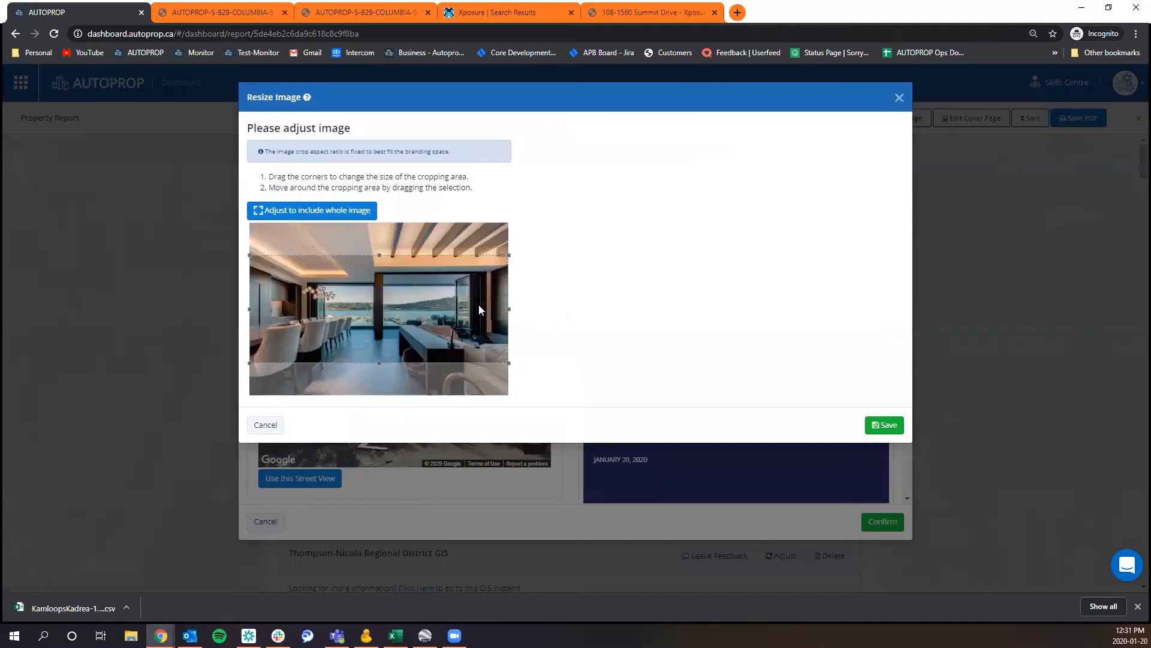
{"action": "left_click_drag", "start_coordinate": [405, 325], "coordinate": [404, 321]}
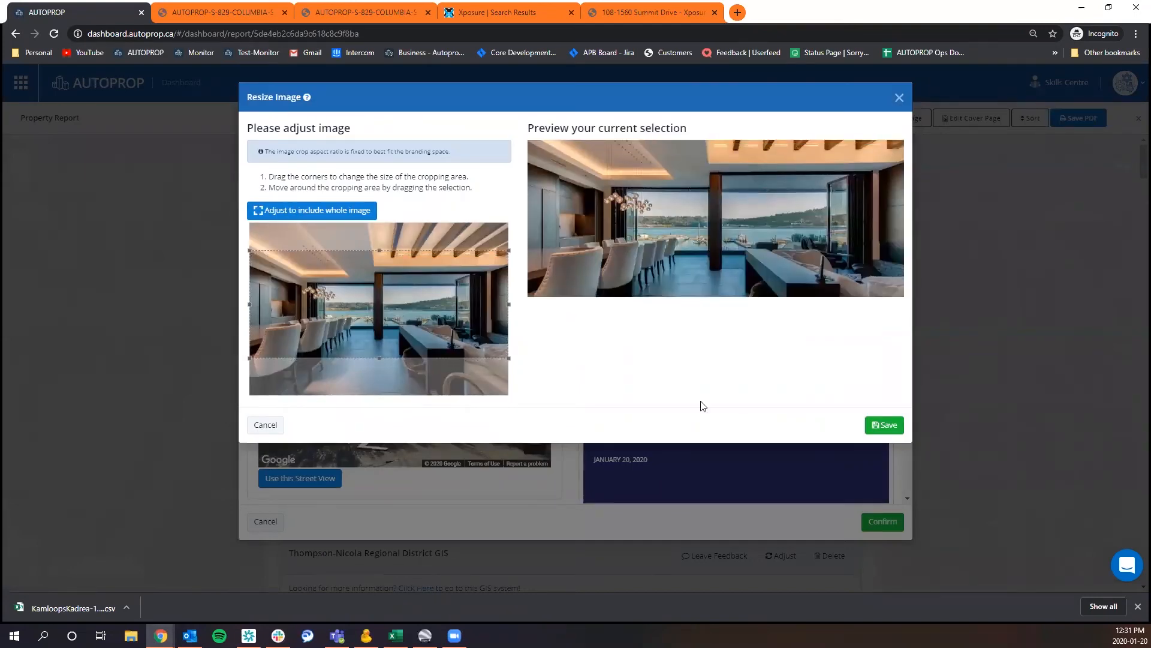
{"action": "left_click", "coordinate": [883, 425]}
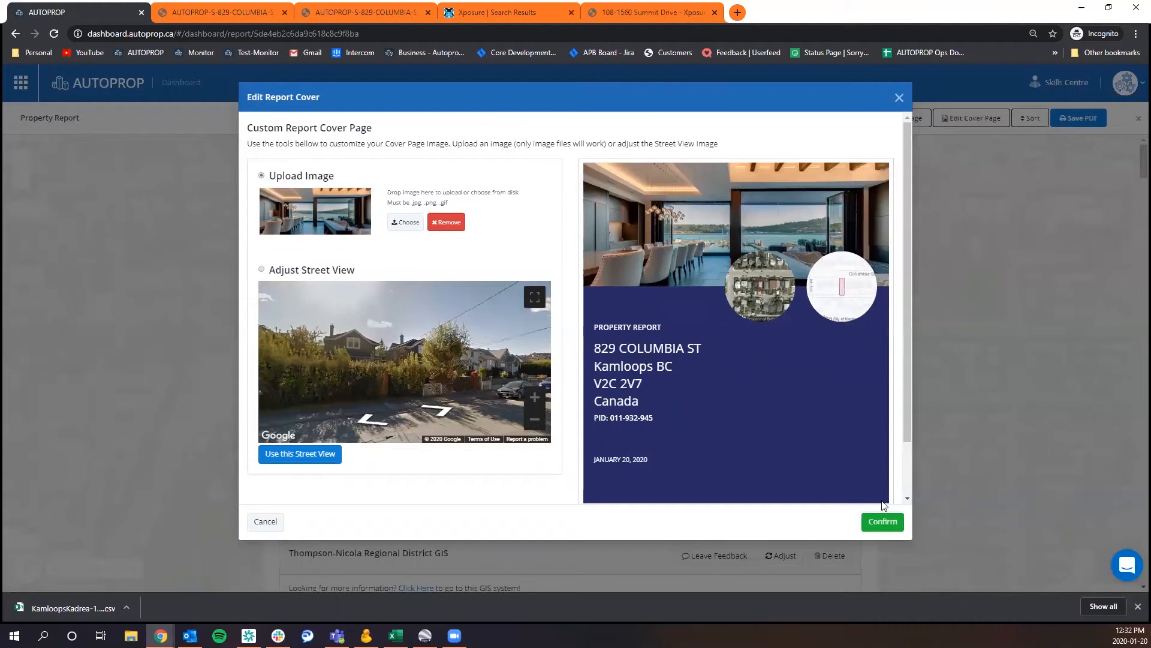
{"action": "left_click", "coordinate": [883, 522]}
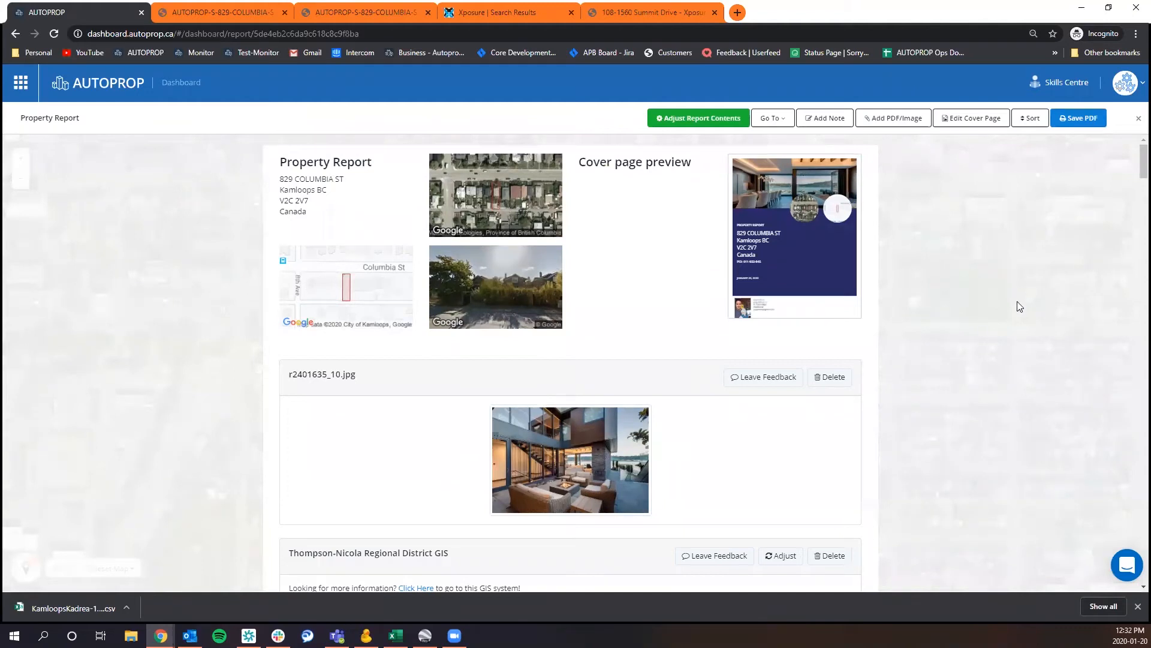
Generate and save the report PDF with the Thompson-Nicola Regional District GIS data source excluded.
{"action": "left_click", "coordinate": [1078, 120]}
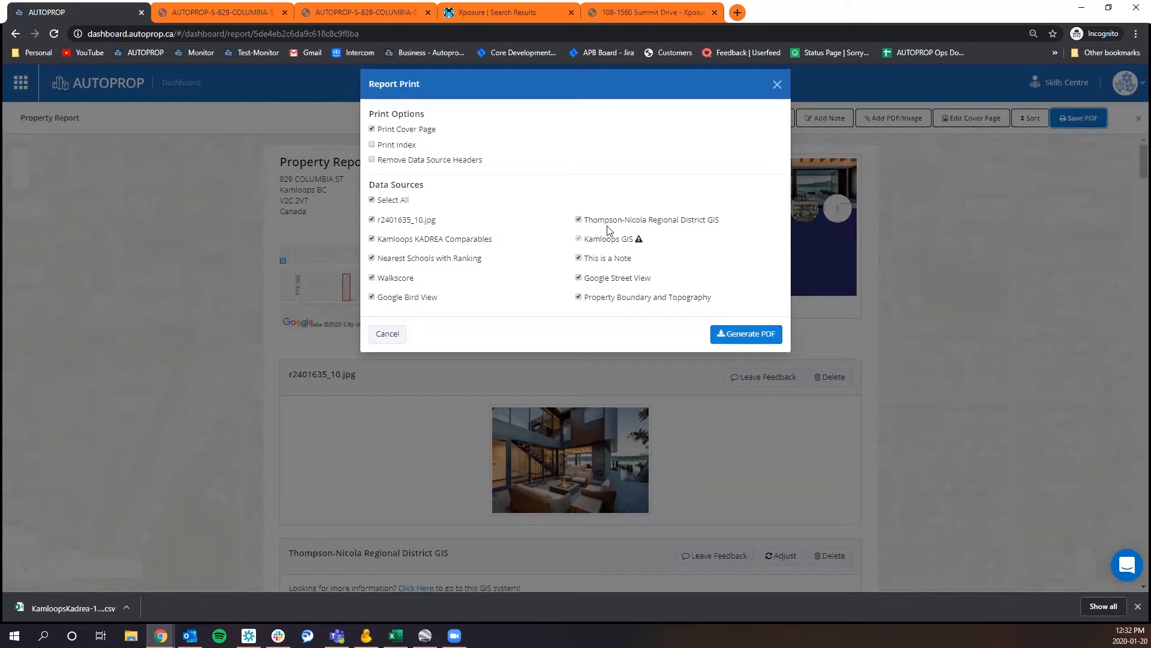
{"action": "left_click", "coordinate": [579, 220]}
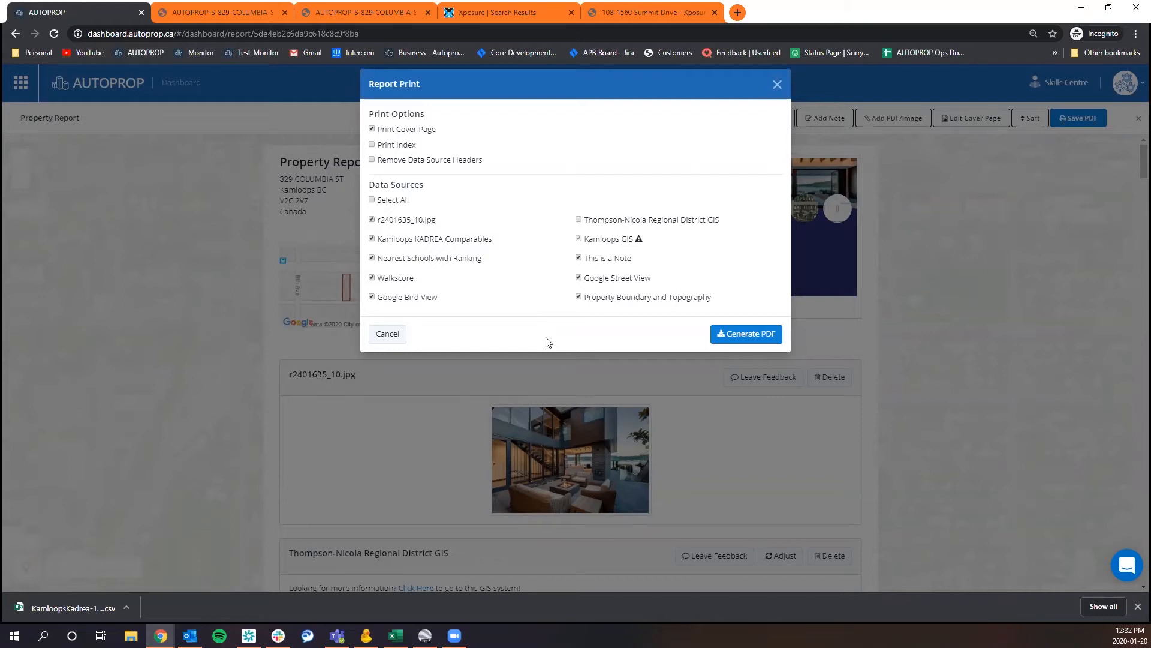
{"action": "left_click", "coordinate": [755, 331]}
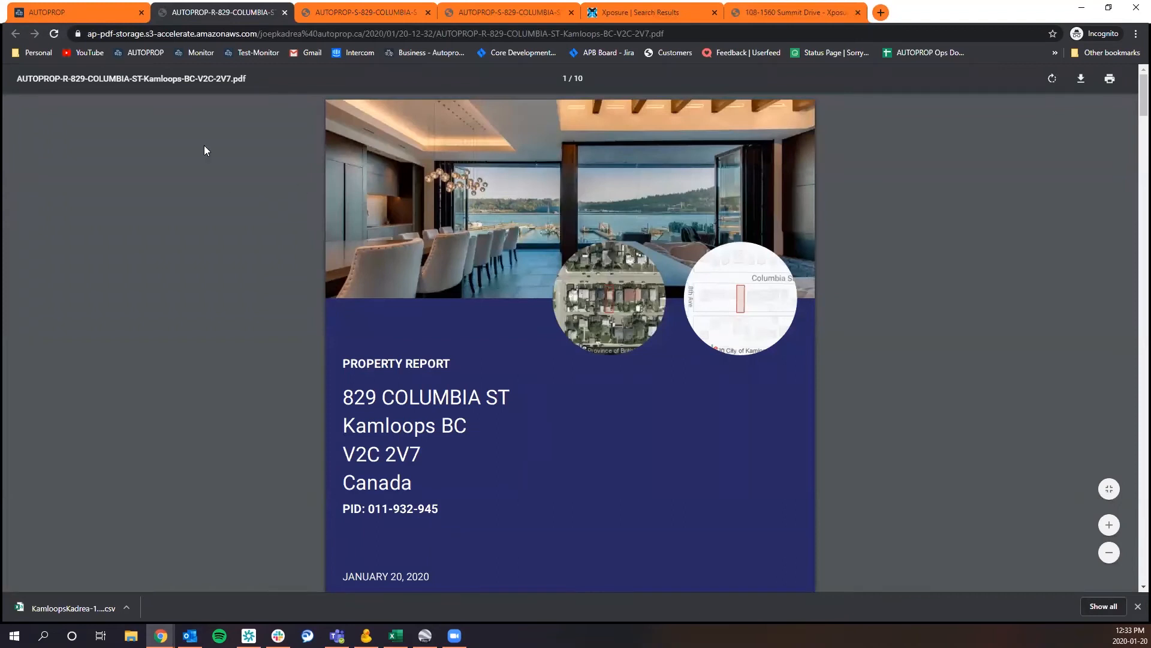
{"action": "left_click", "coordinate": [99, 15]}
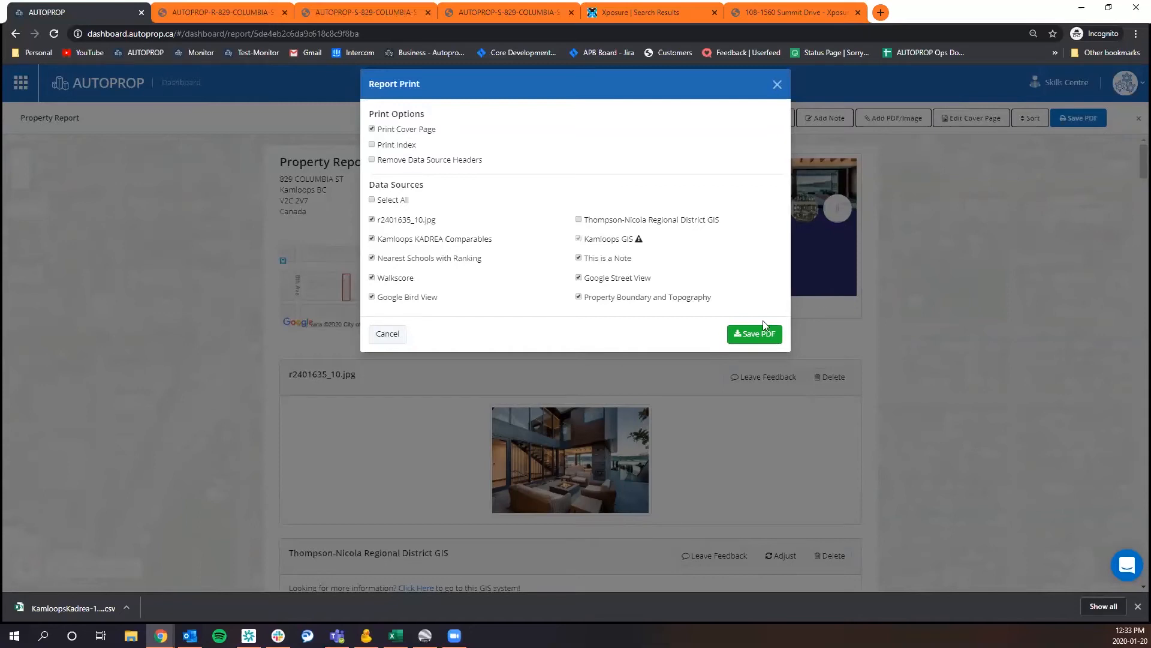
{"action": "left_click", "coordinate": [769, 340]}
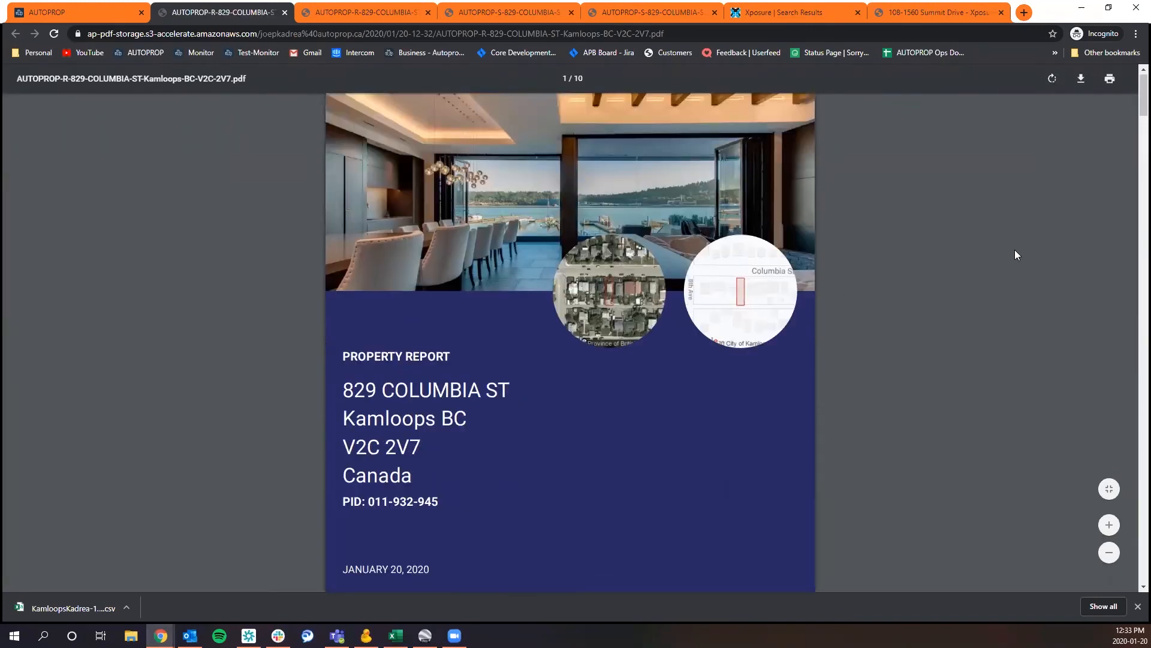
Review the pages of the generated report PDF, then close the PDF copies and the print options.
{"action": "scroll", "coordinate": [1015, 249], "scroll_direction": "down", "scroll_amount": 6}
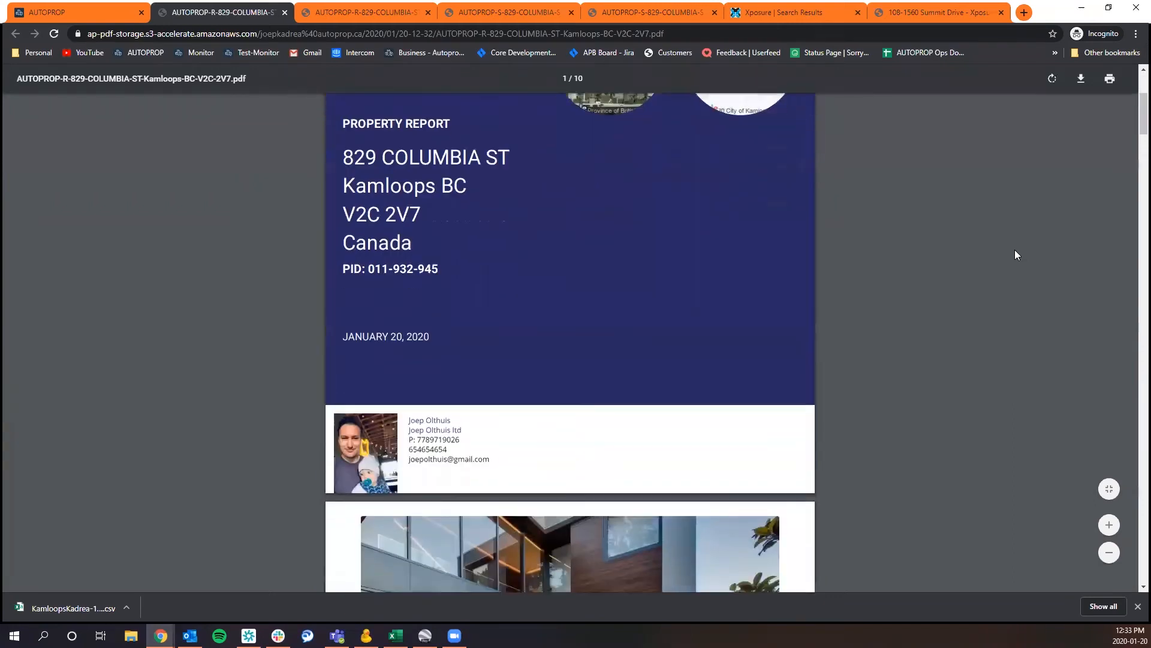
{"action": "scroll", "coordinate": [1015, 249], "scroll_direction": "down", "scroll_amount": 15}
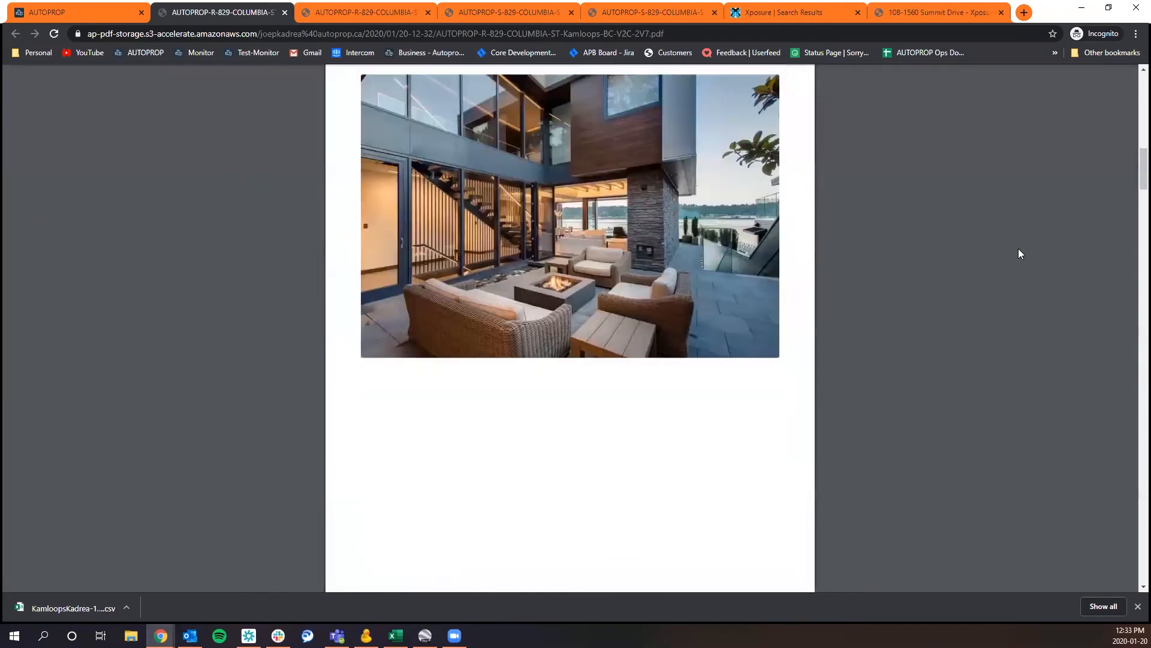
{"action": "scroll", "coordinate": [1024, 248], "scroll_direction": "down", "scroll_amount": 20}
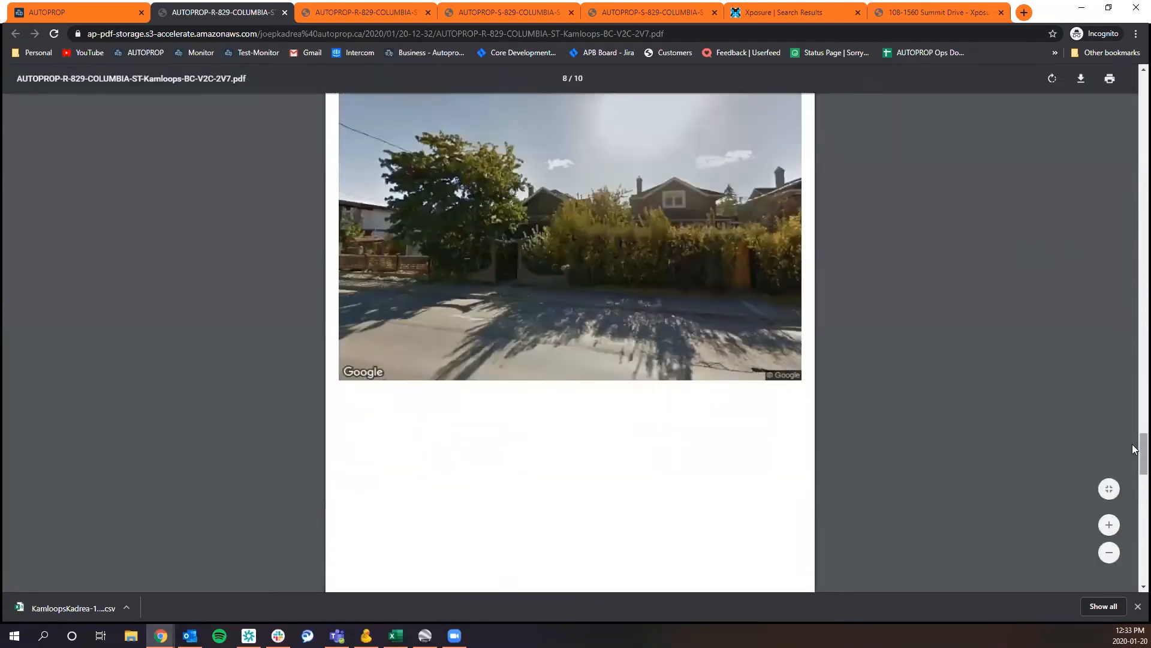
{"action": "scroll", "coordinate": [1128, 320], "scroll_direction": "up", "scroll_amount": 8}
{"action": "scroll", "coordinate": [1129, 319], "scroll_direction": "up", "scroll_amount": 20}
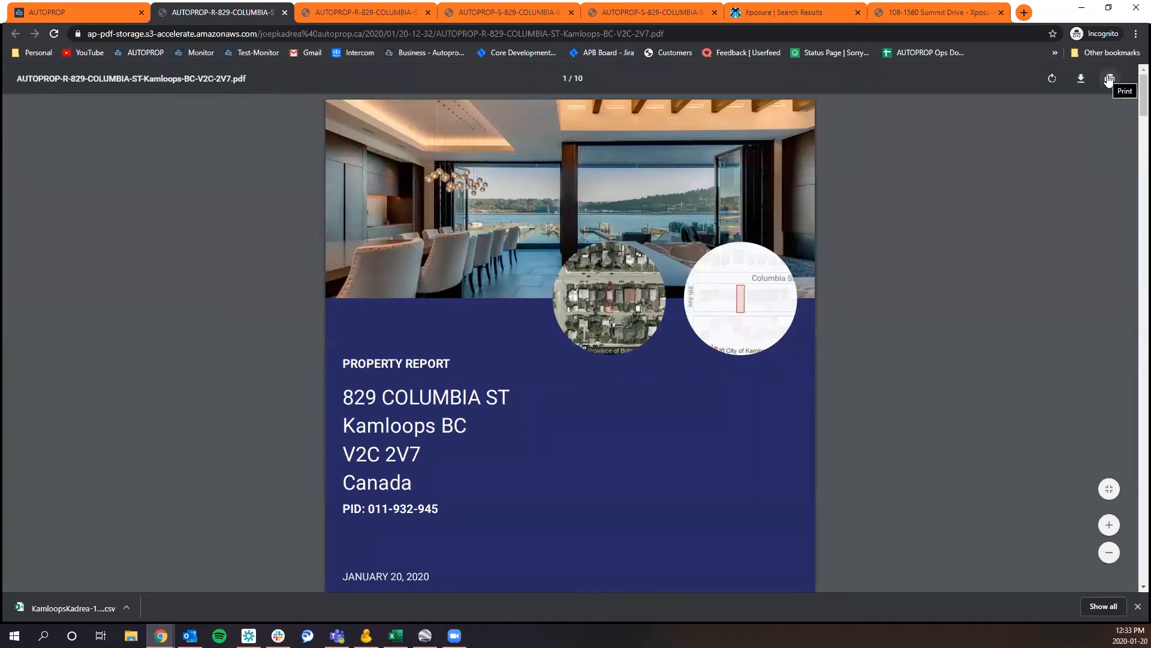
{"action": "left_click", "coordinate": [285, 13]}
{"action": "left_click", "coordinate": [285, 13]}
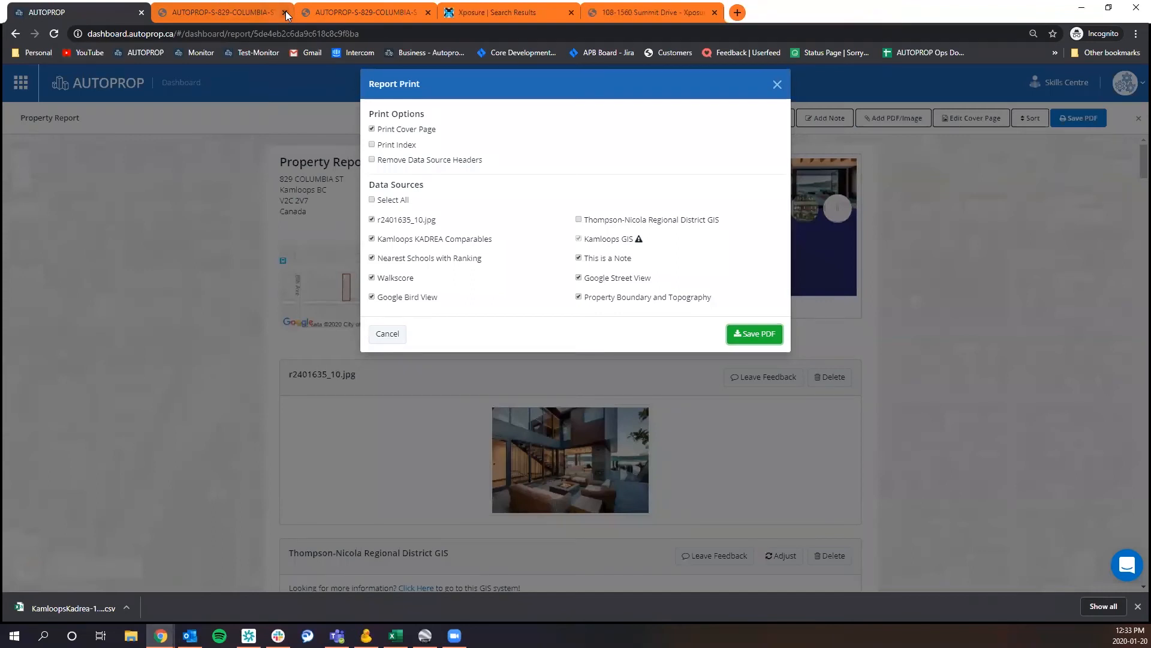
{"action": "left_click", "coordinate": [777, 87]}
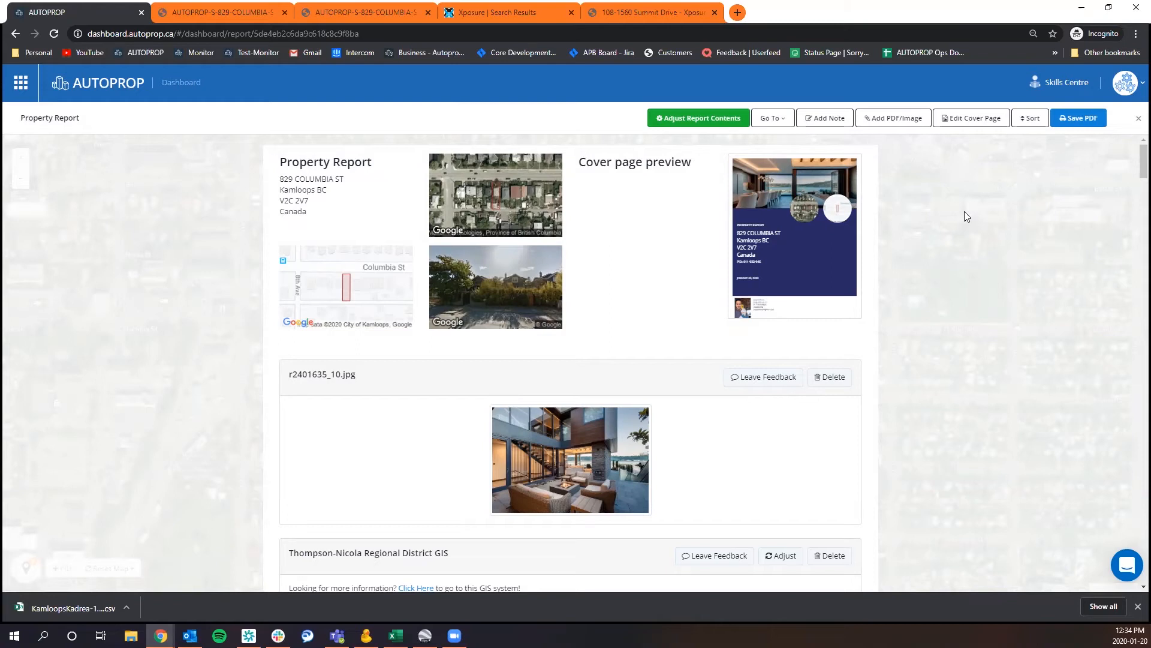
Close the property report, reopen the full report from its parcel on the map to check it, and close it again.
{"action": "left_click", "coordinate": [1138, 118]}
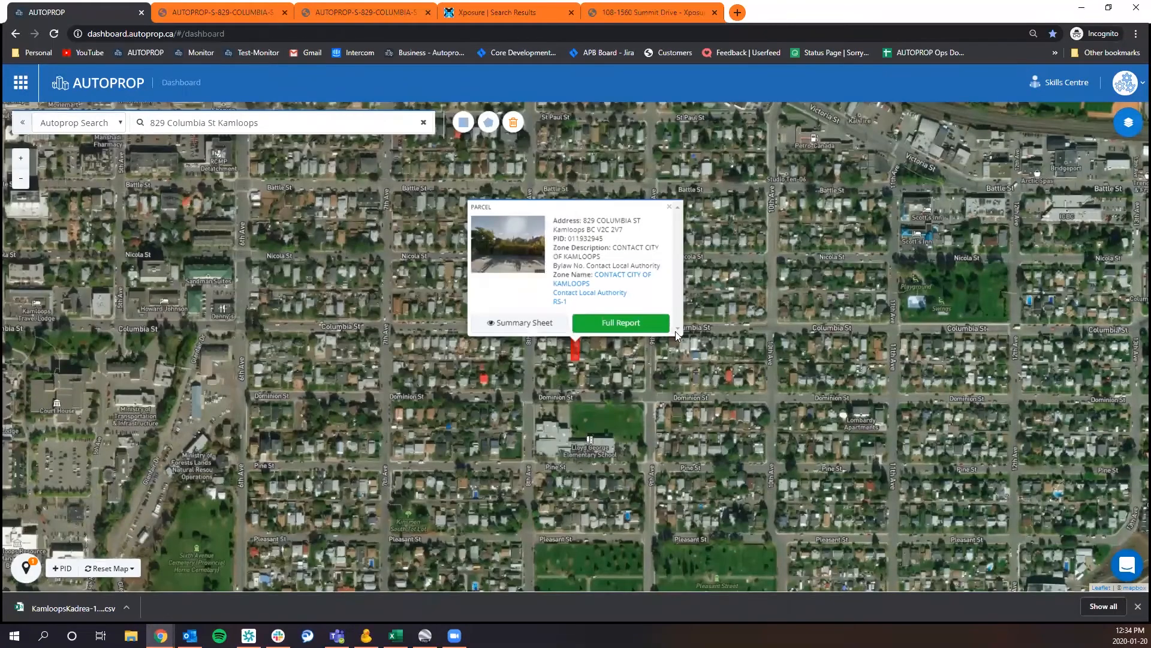
{"action": "left_click", "coordinate": [621, 323]}
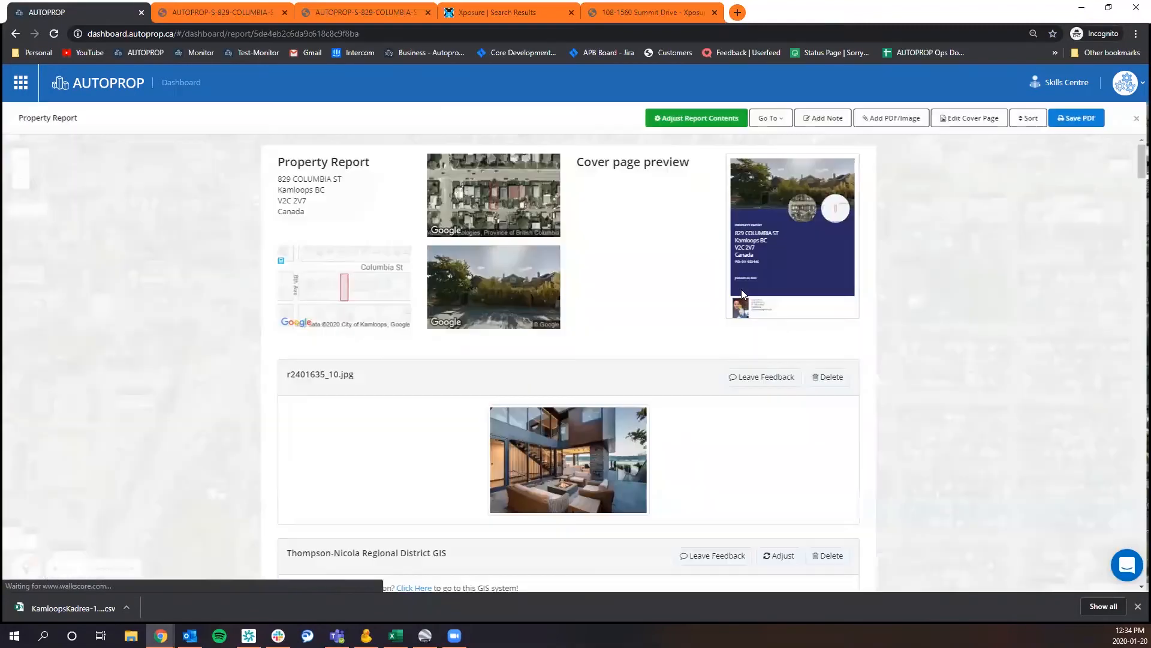
{"action": "left_click", "coordinate": [1137, 123]}
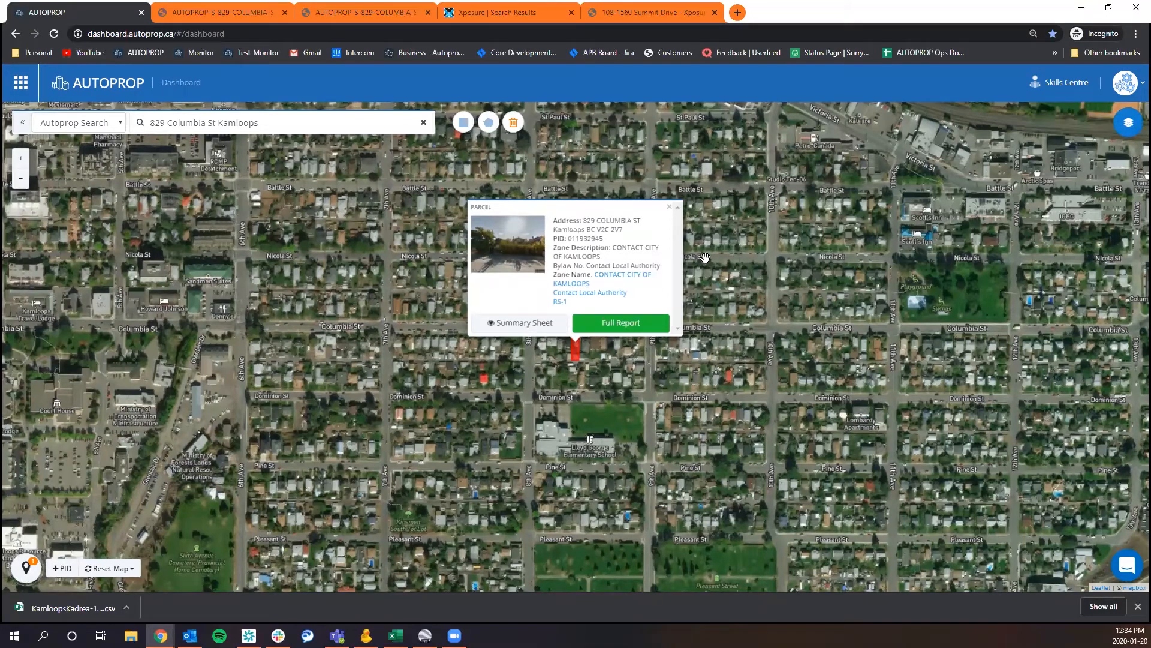
Dismiss the parcel details and turn on the Zoning land use layer for the map area around the ball fields.
{"action": "left_click", "coordinate": [669, 206]}
{"action": "left_click_drag", "start_coordinate": [659, 270], "coordinate": [632, 503]}
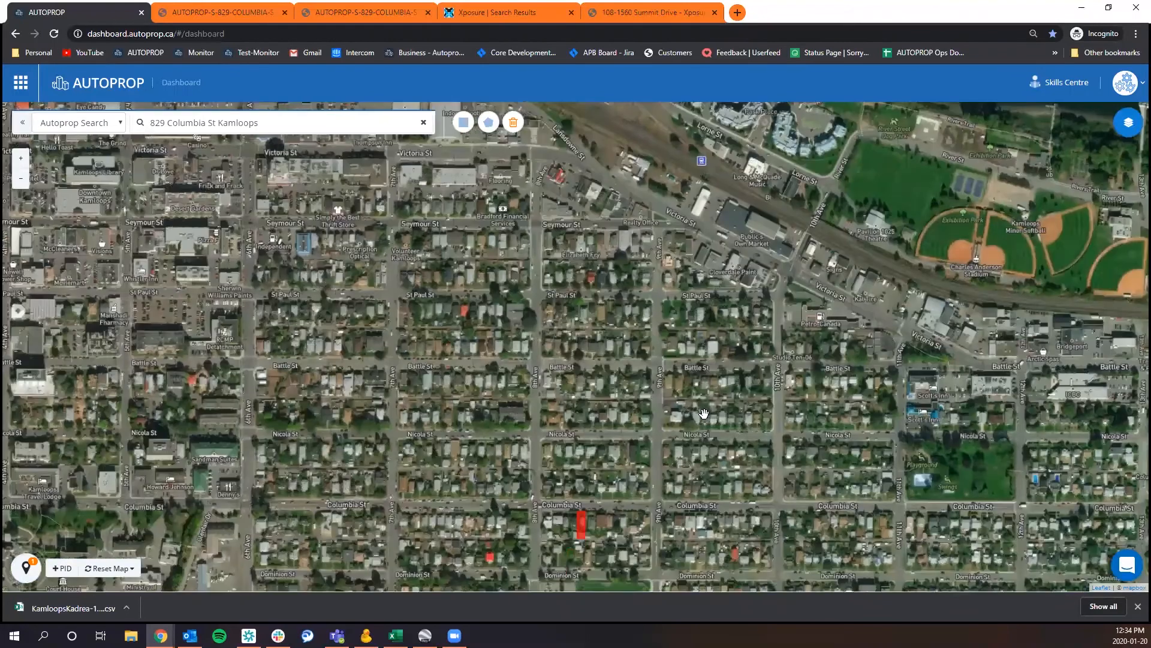
{"action": "mouse_move", "coordinate": [825, 461]}
{"action": "left_mouse_down"}
{"action": "mouse_move", "coordinate": [702, 425]}
{"action": "mouse_move", "coordinate": [589, 429]}
{"action": "left_mouse_up"}
{"action": "scroll", "coordinate": [590, 430], "scroll_direction": "down", "scroll_amount": 4}
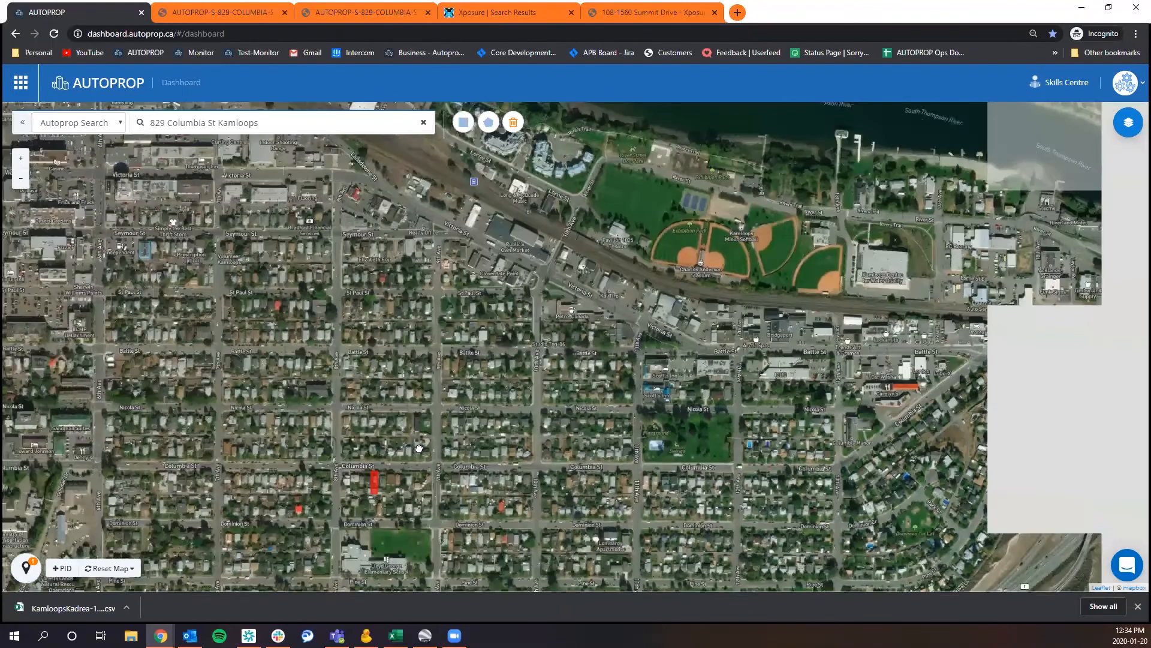
{"action": "scroll", "coordinate": [476, 421], "scroll_direction": "down", "scroll_amount": 3}
{"action": "scroll", "coordinate": [476, 421], "scroll_direction": "up", "scroll_amount": 4}
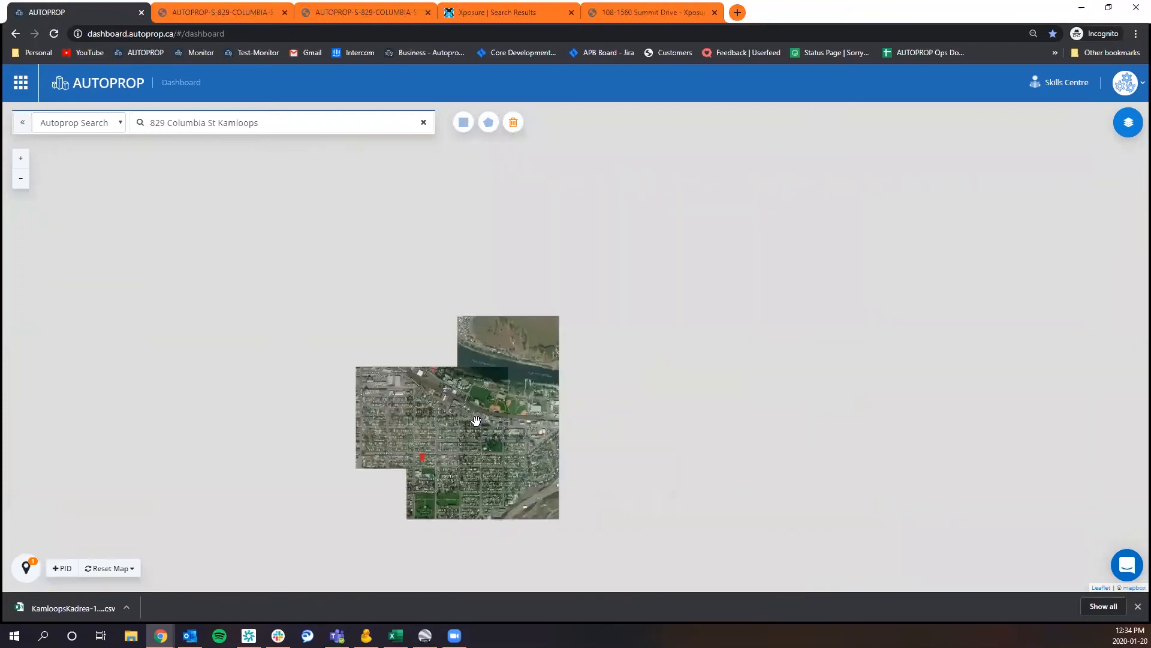
{"action": "scroll", "coordinate": [451, 492], "scroll_direction": "up", "scroll_amount": 2}
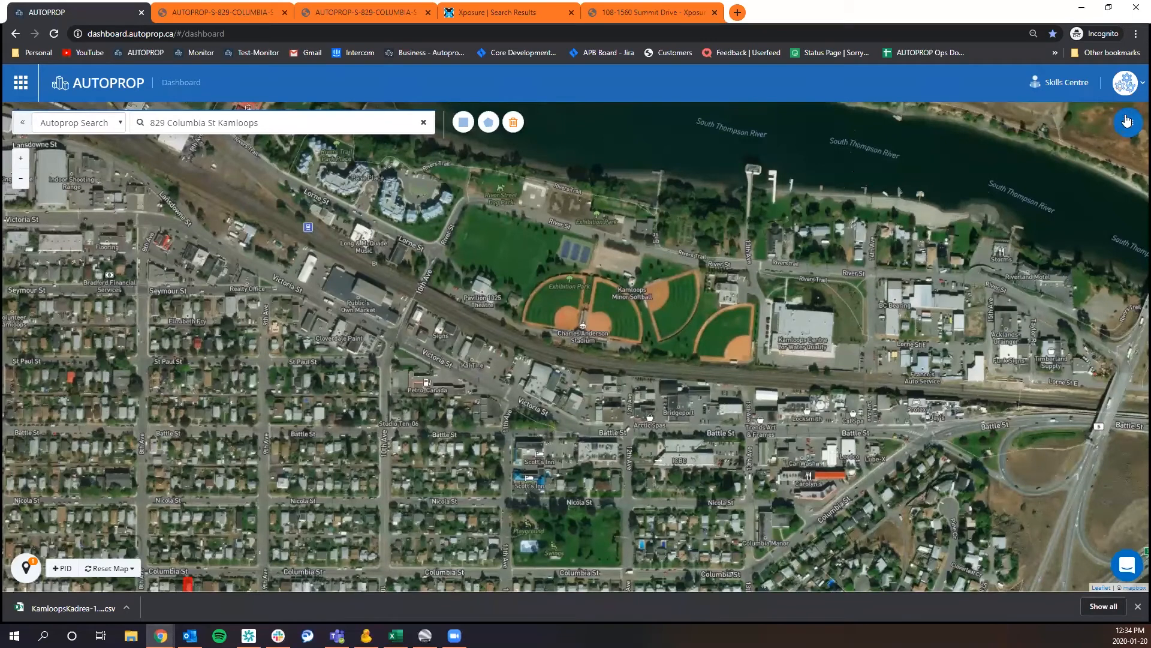
{"action": "left_click", "coordinate": [1134, 130]}
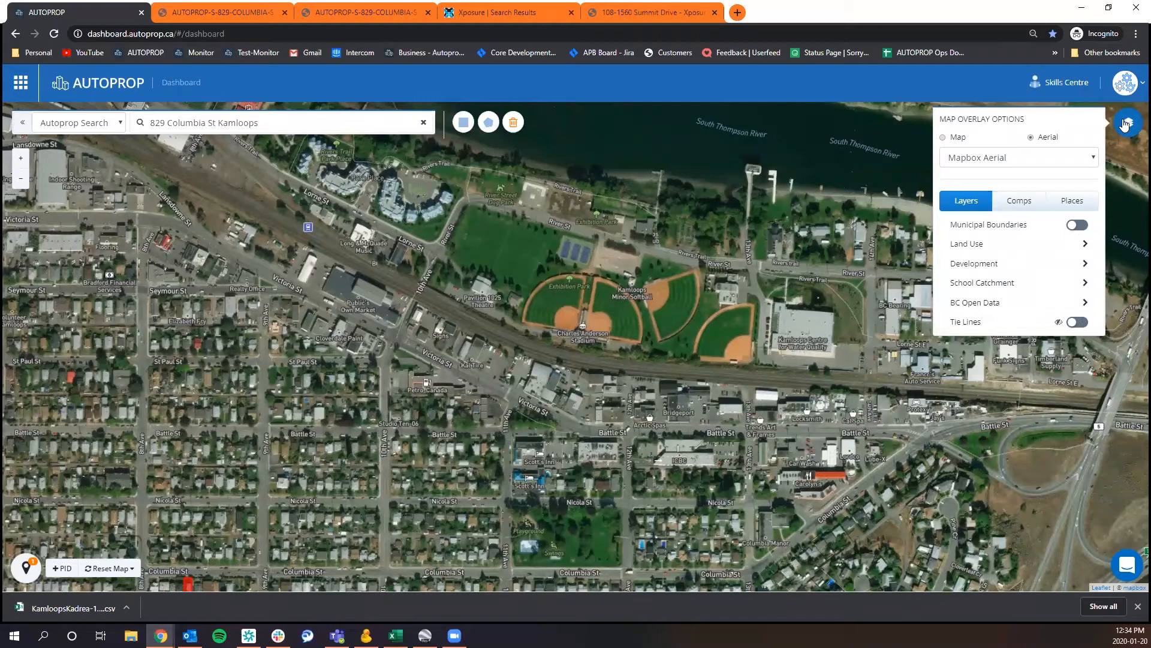
{"action": "left_click", "coordinate": [1035, 249]}
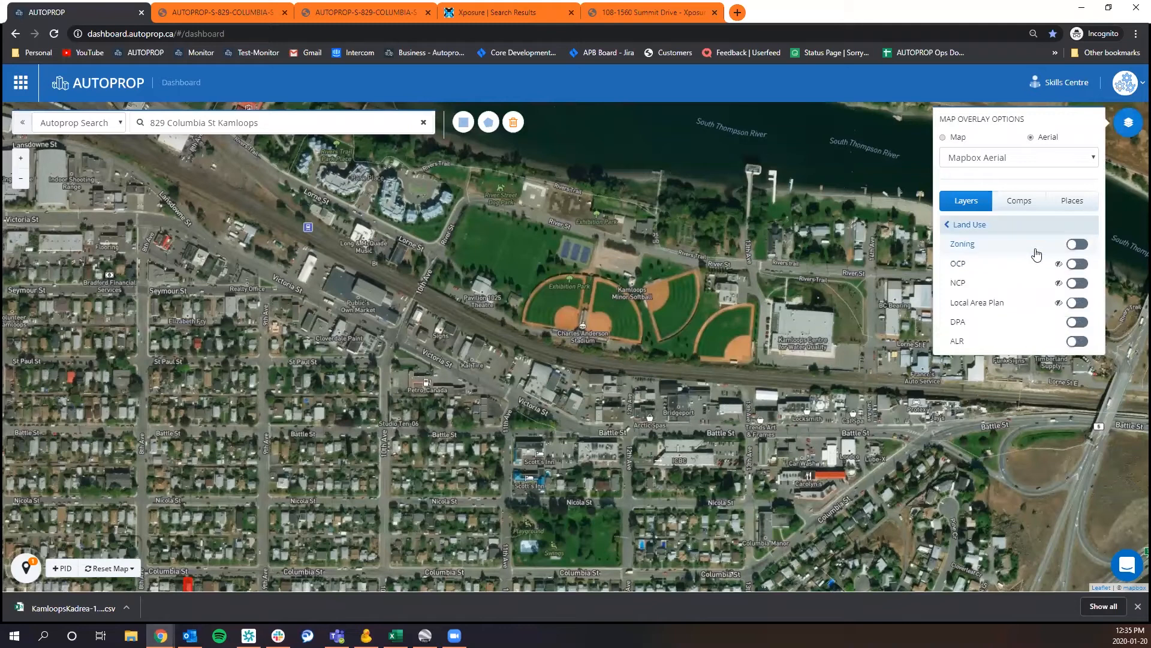
{"action": "left_click", "coordinate": [1078, 243]}
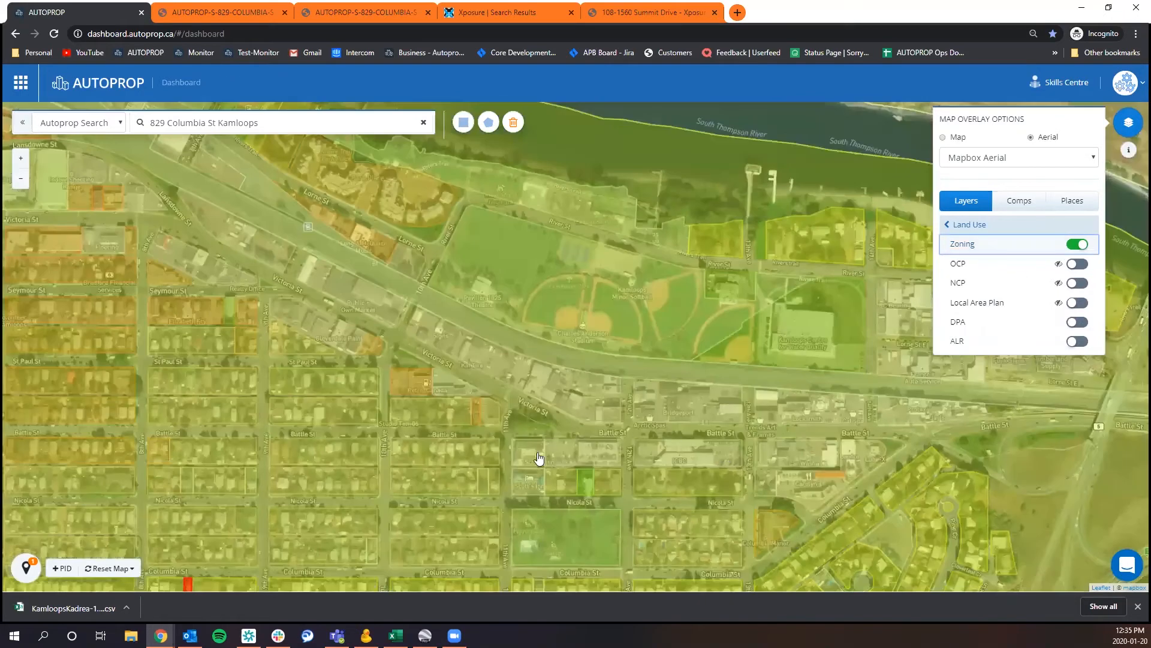
Check the zoning details of two neighbouring areas between Seymour St and St Paul St.
{"action": "left_click", "coordinate": [203, 313]}
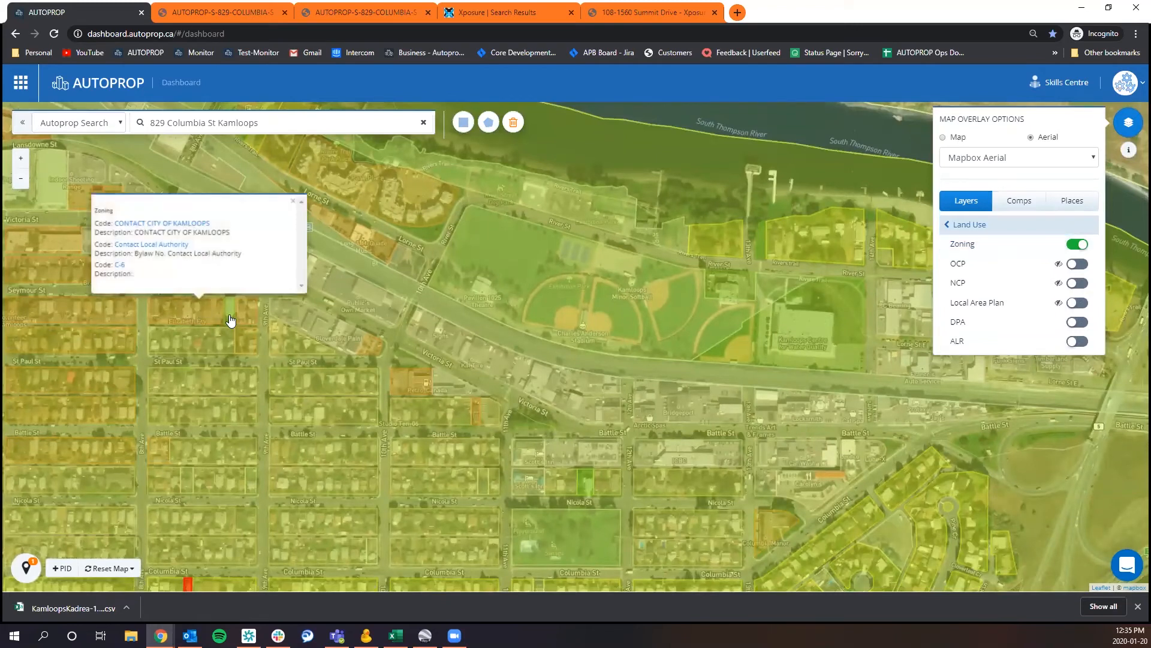
{"action": "left_click", "coordinate": [195, 344]}
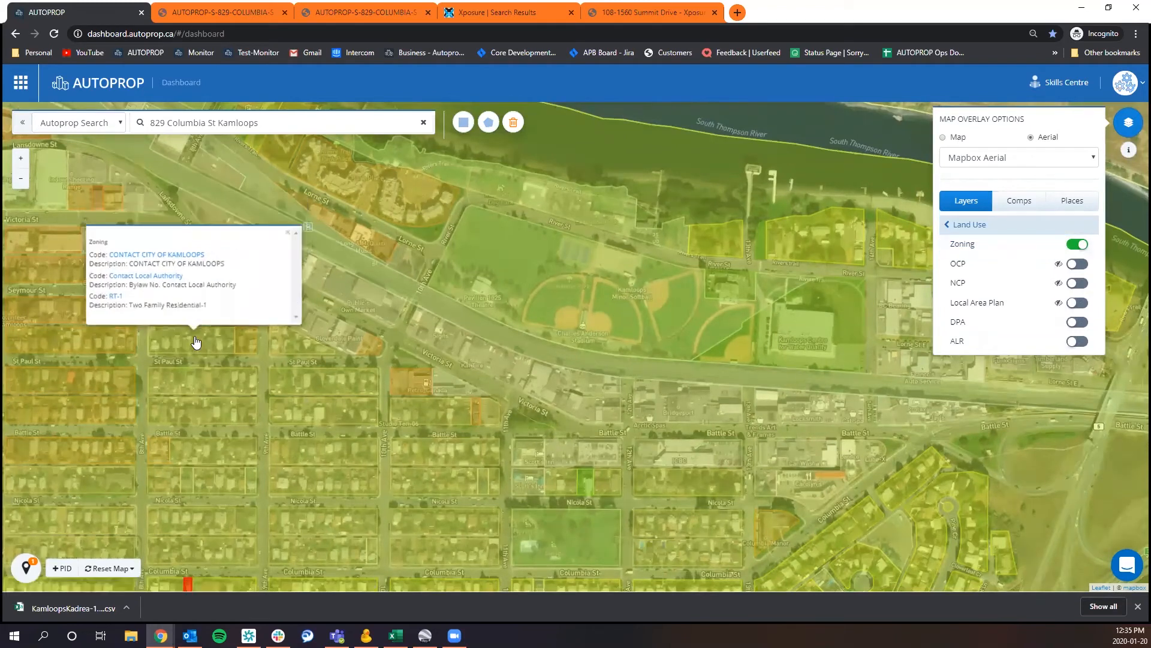
Check the zoning details of the block along Battle St, the green parcel on Nicola St and the complex beside Lorne St.
{"action": "left_click", "coordinate": [337, 448]}
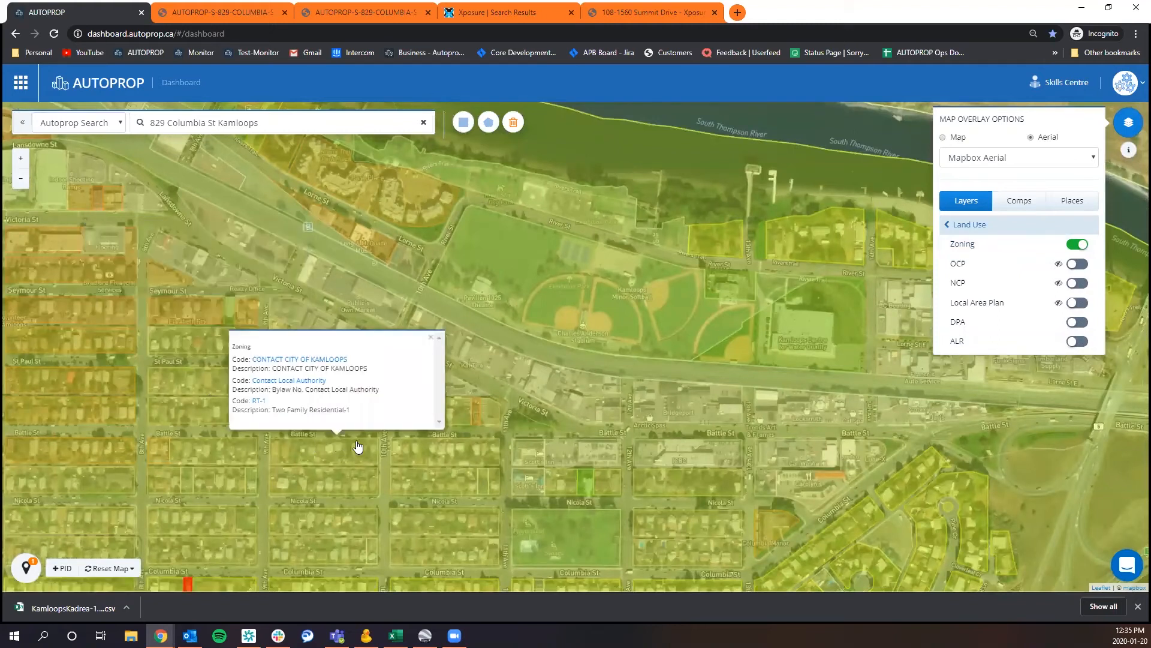
{"action": "left_click", "coordinate": [581, 484]}
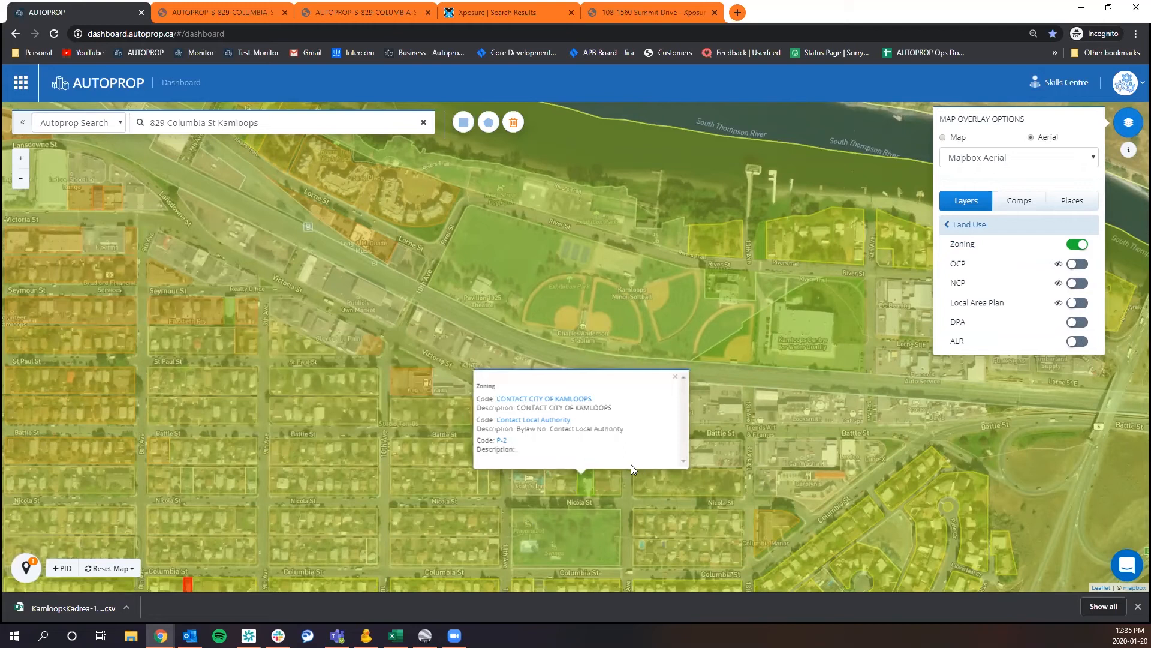
{"action": "left_click", "coordinate": [398, 203]}
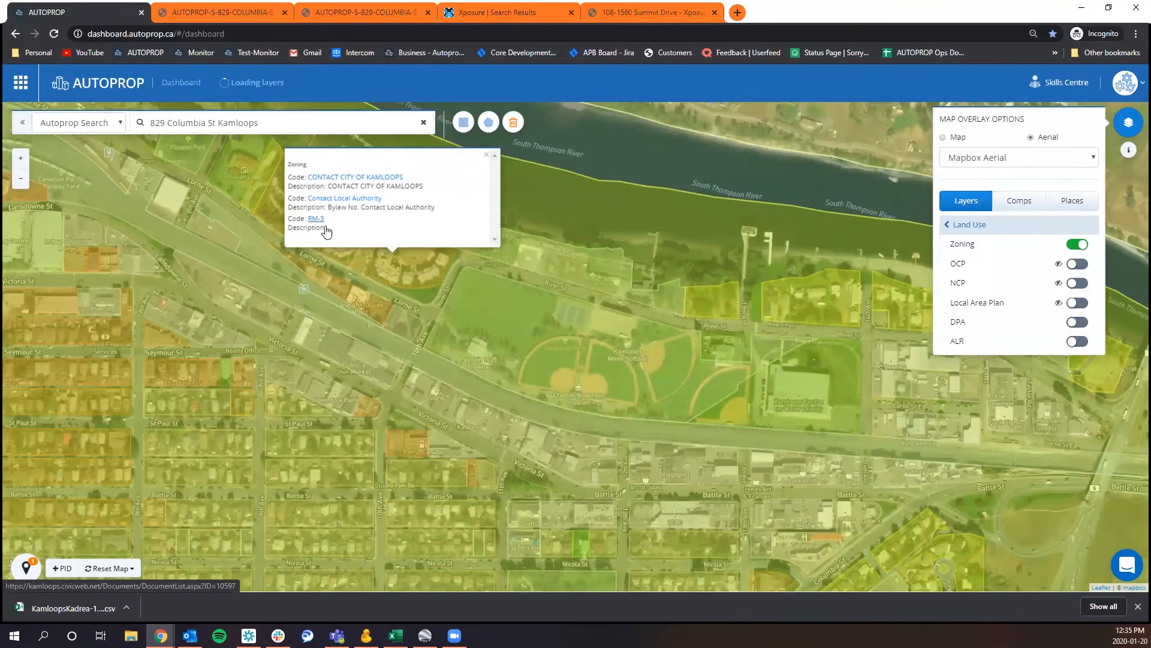
Look up the RM-3 zoning bylaw document from the zoning details, then return to the map and dismiss the details.
{"action": "left_click", "coordinate": [319, 218]}
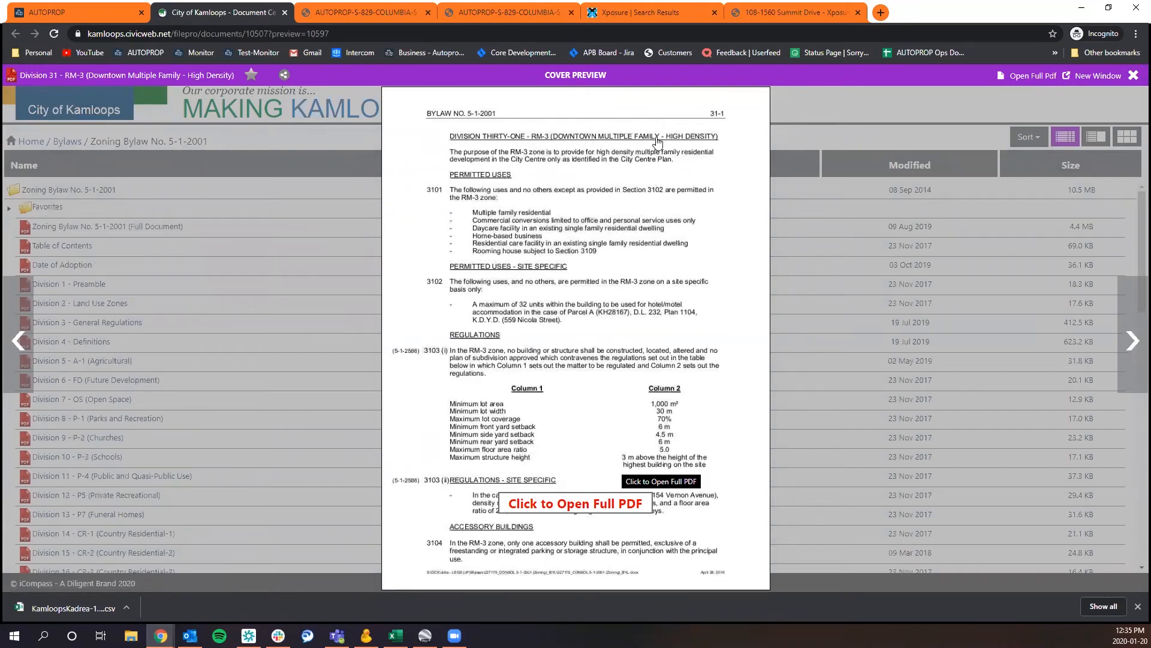
{"action": "left_click", "coordinate": [108, 11]}
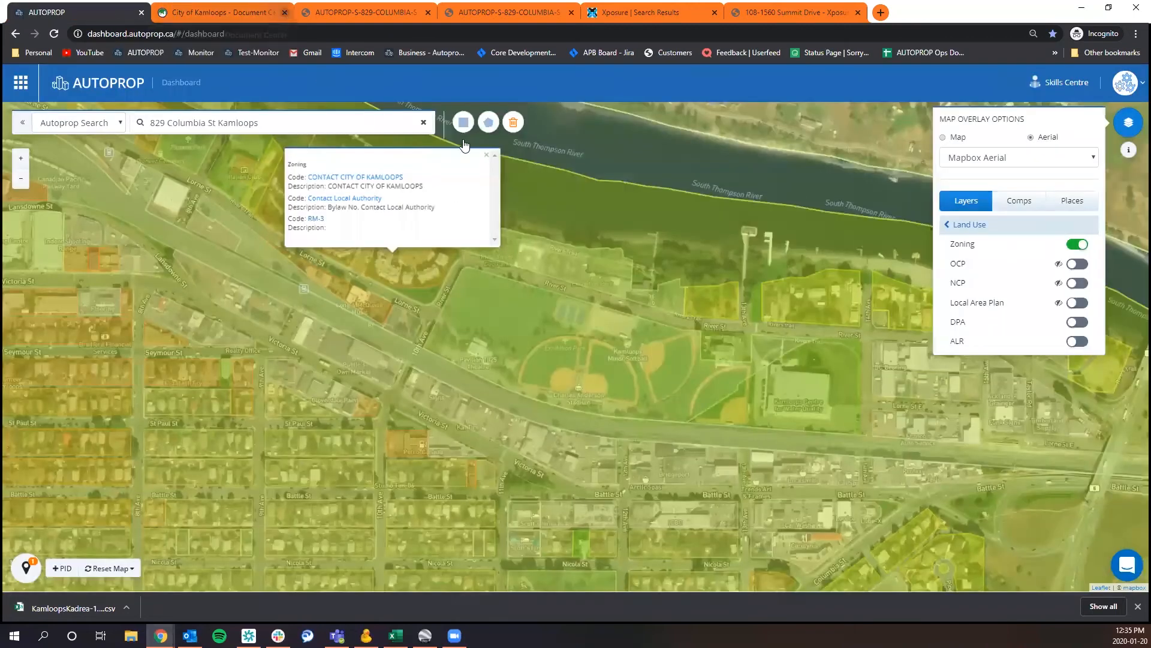
{"action": "left_click", "coordinate": [486, 154]}
Turn off the Zoning layer and turn on the ALR layer for the area around the South Thompson River.
{"action": "left_click_drag", "start_coordinate": [359, 324], "coordinate": [503, 142]}
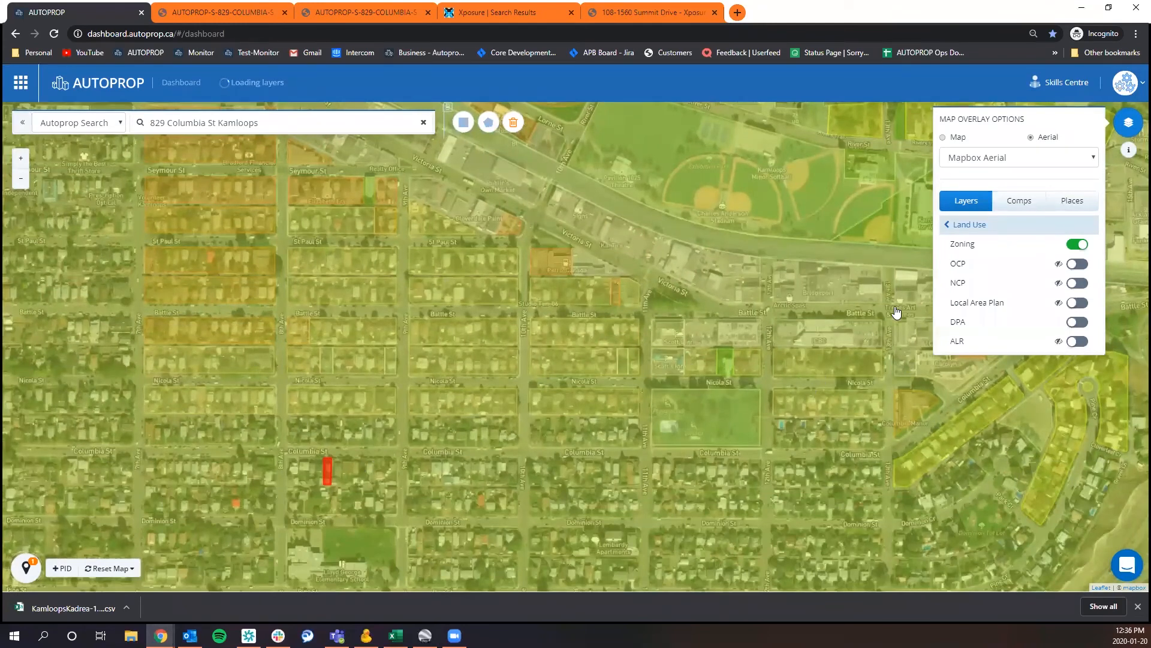
{"action": "left_click", "coordinate": [1078, 245]}
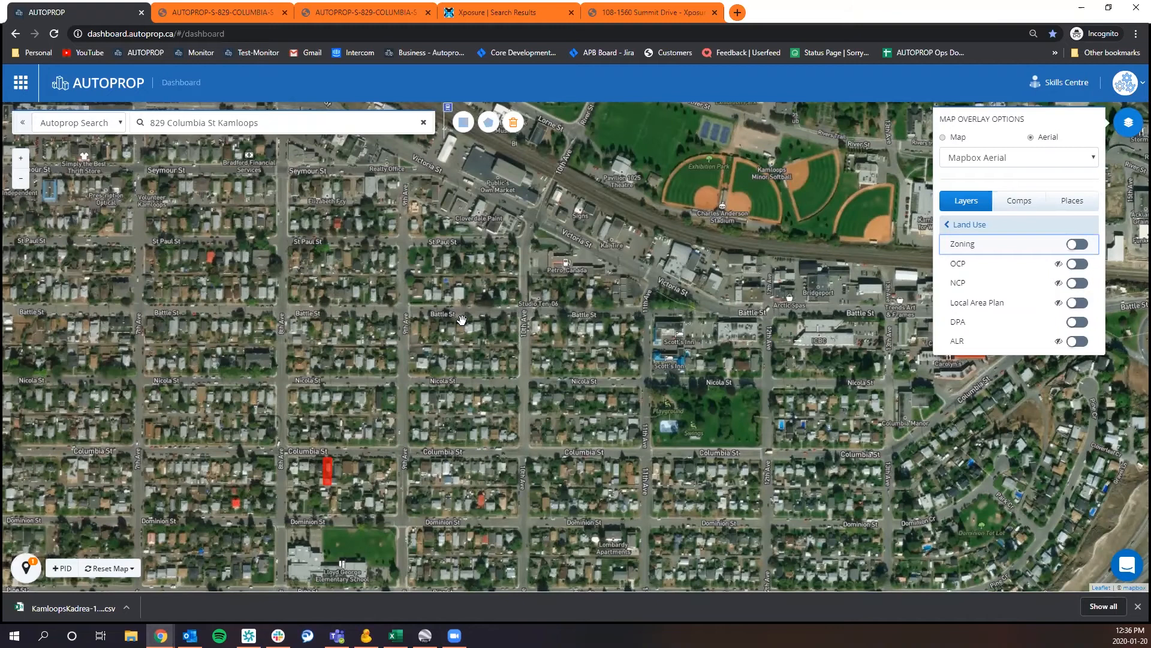
{"action": "scroll", "coordinate": [461, 319], "scroll_direction": "down", "scroll_amount": 1}
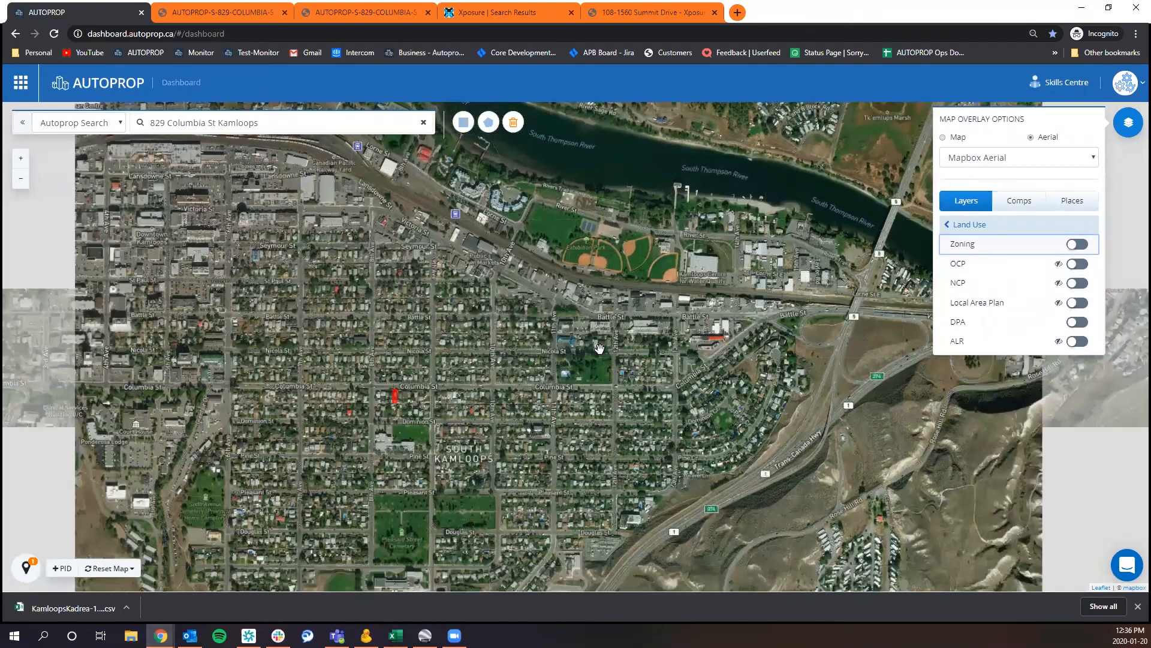
{"action": "scroll", "coordinate": [599, 347], "scroll_direction": "up", "scroll_amount": 1}
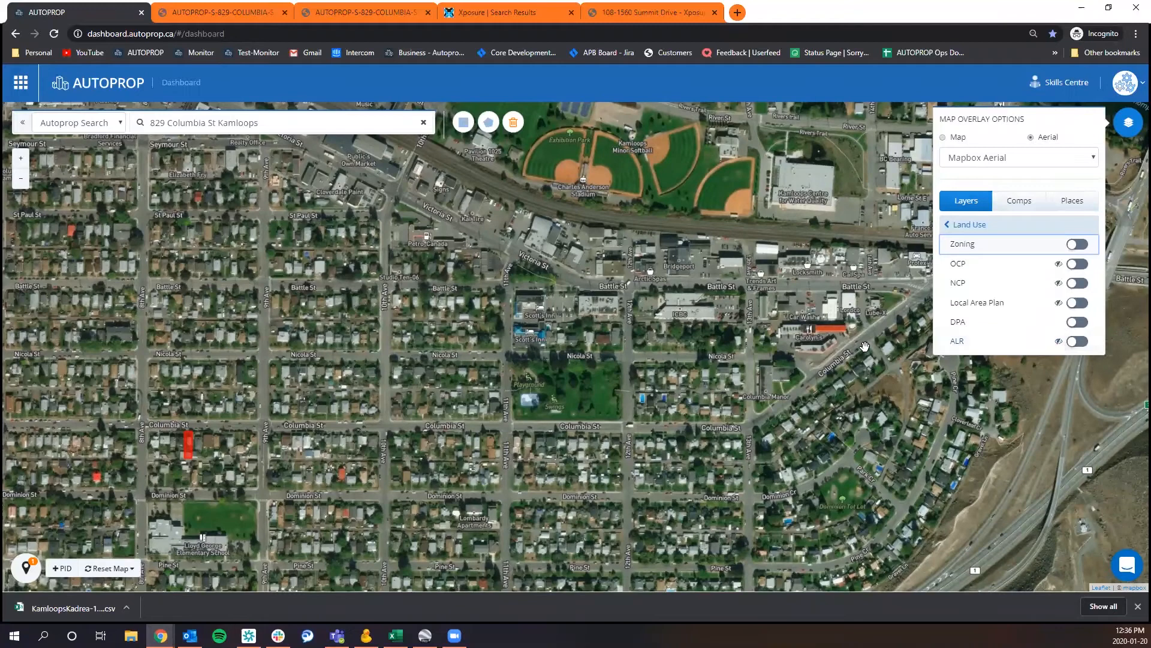
{"action": "scroll", "coordinate": [865, 347], "scroll_direction": "down", "scroll_amount": 1}
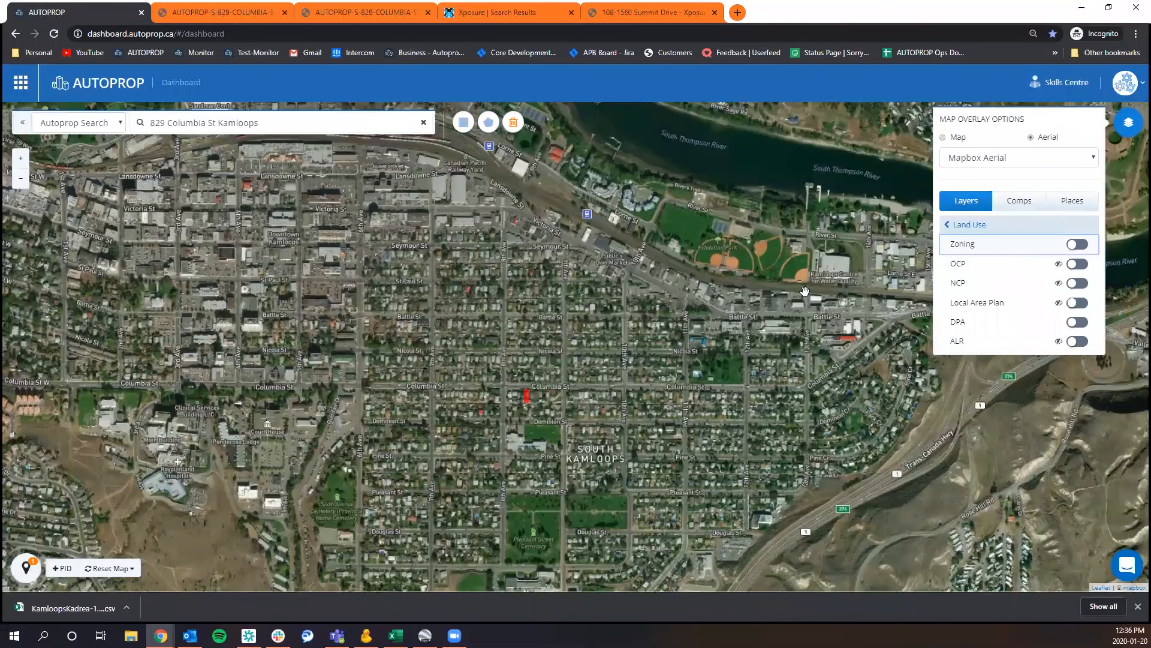
{"action": "left_click", "coordinate": [1083, 342]}
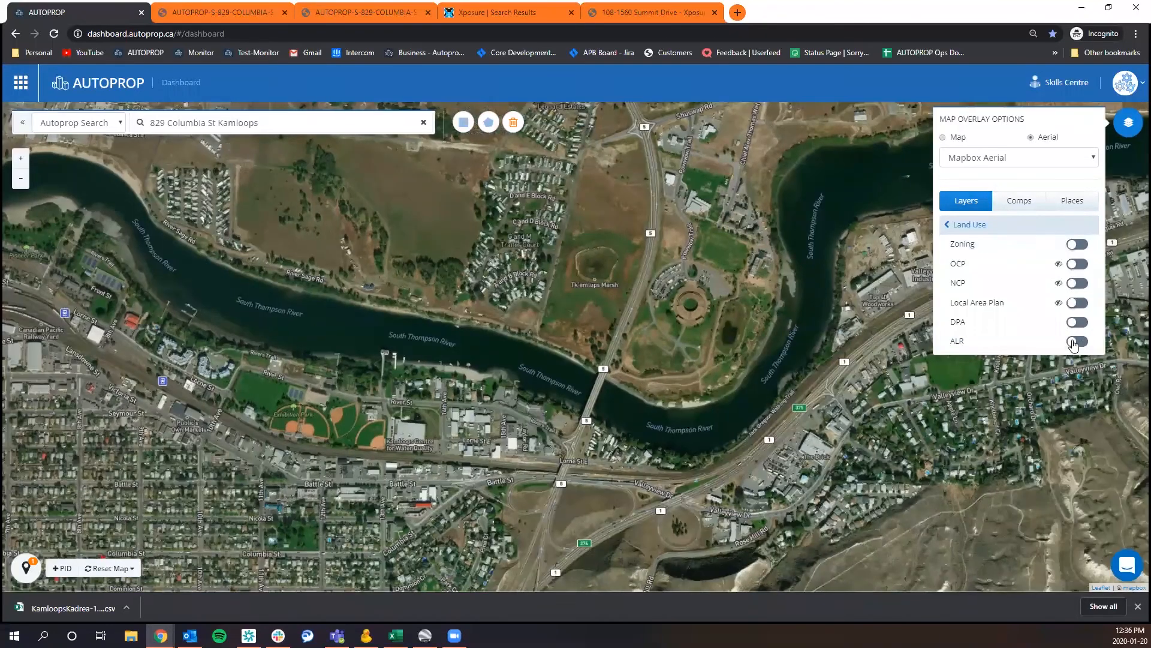
{"action": "left_click", "coordinate": [1075, 341]}
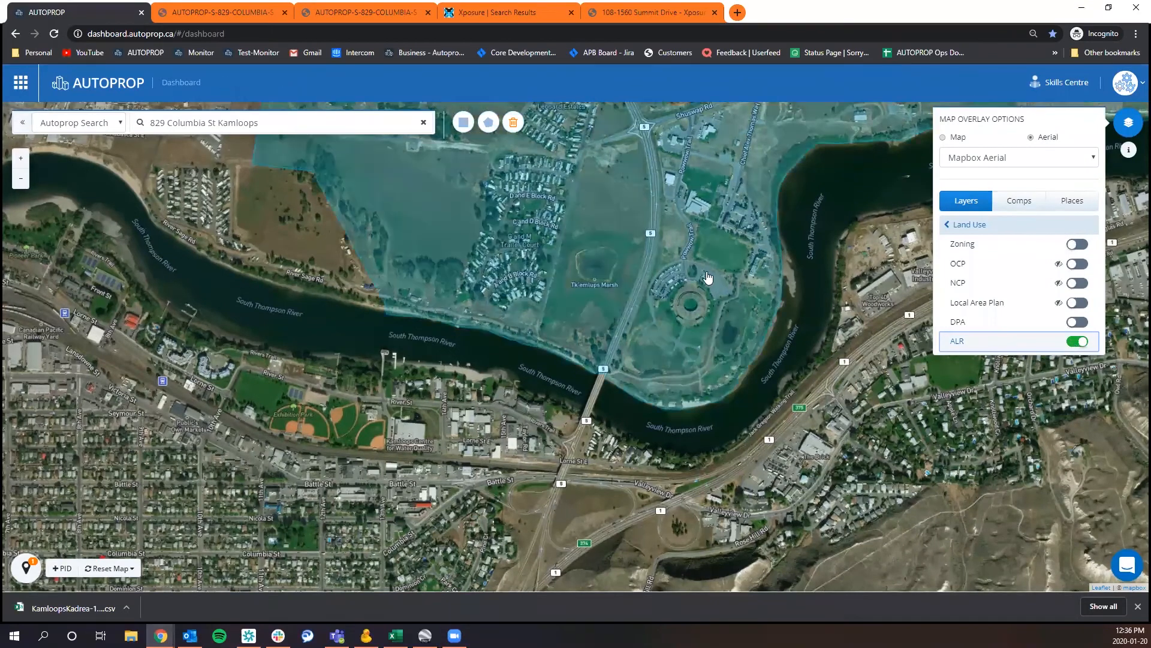
Check the ALR status of the shaded land north of the South Thompson River and turn the ALR layer off.
{"action": "left_click", "coordinate": [707, 264]}
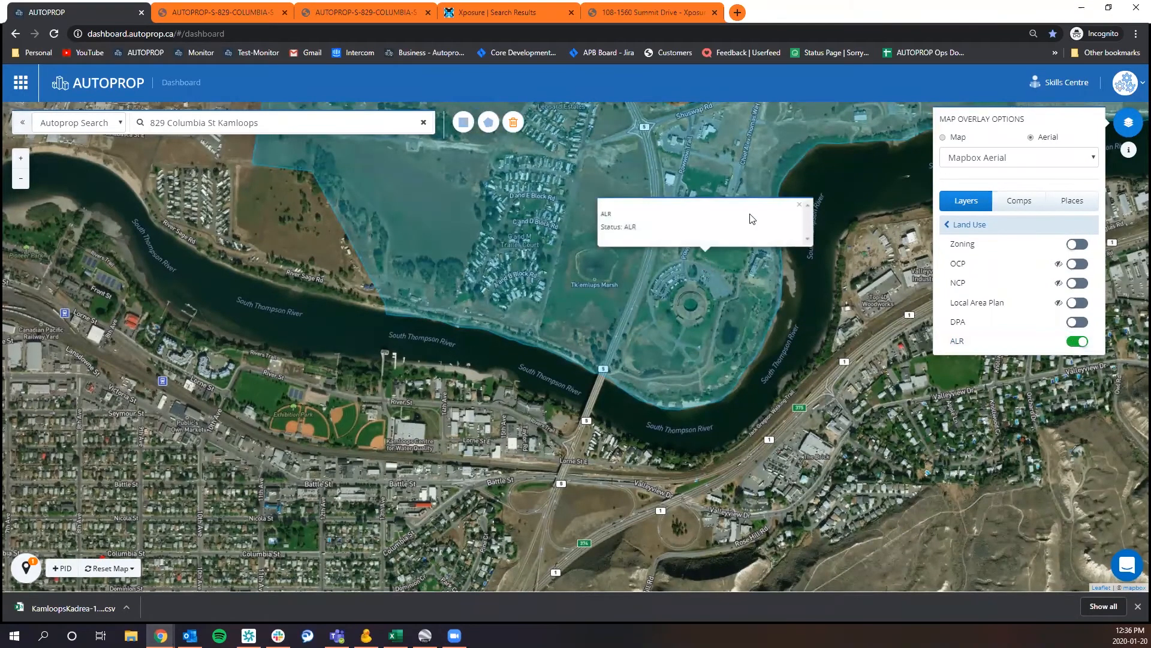
{"action": "left_click", "coordinate": [799, 205]}
{"action": "left_click_drag", "start_coordinate": [361, 426], "coordinate": [632, 289]}
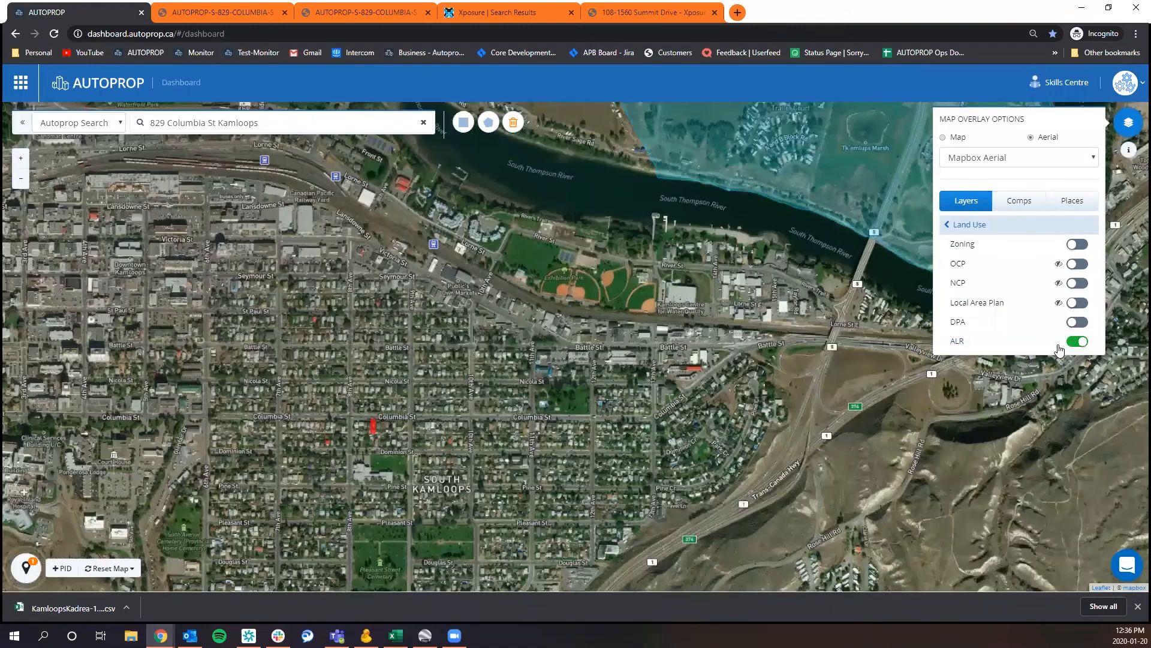
{"action": "left_click", "coordinate": [1059, 350]}
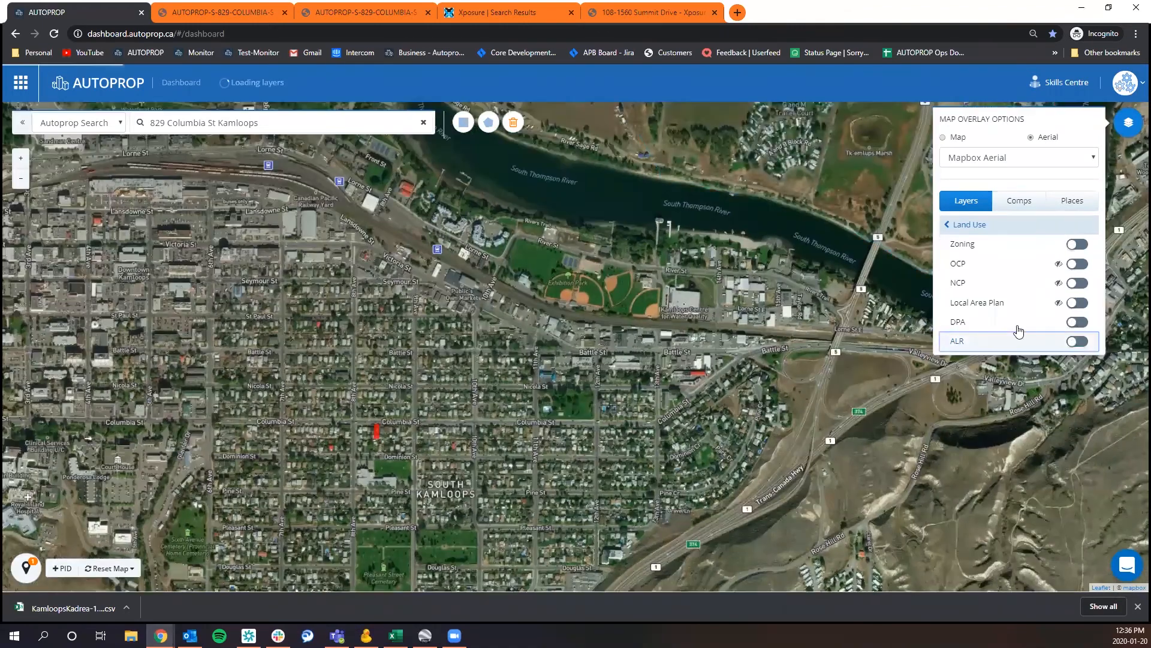
Turn on the DPA layer and check the area details along both sides of the river and in South Kamloops.
{"action": "left_click", "coordinate": [1077, 323]}
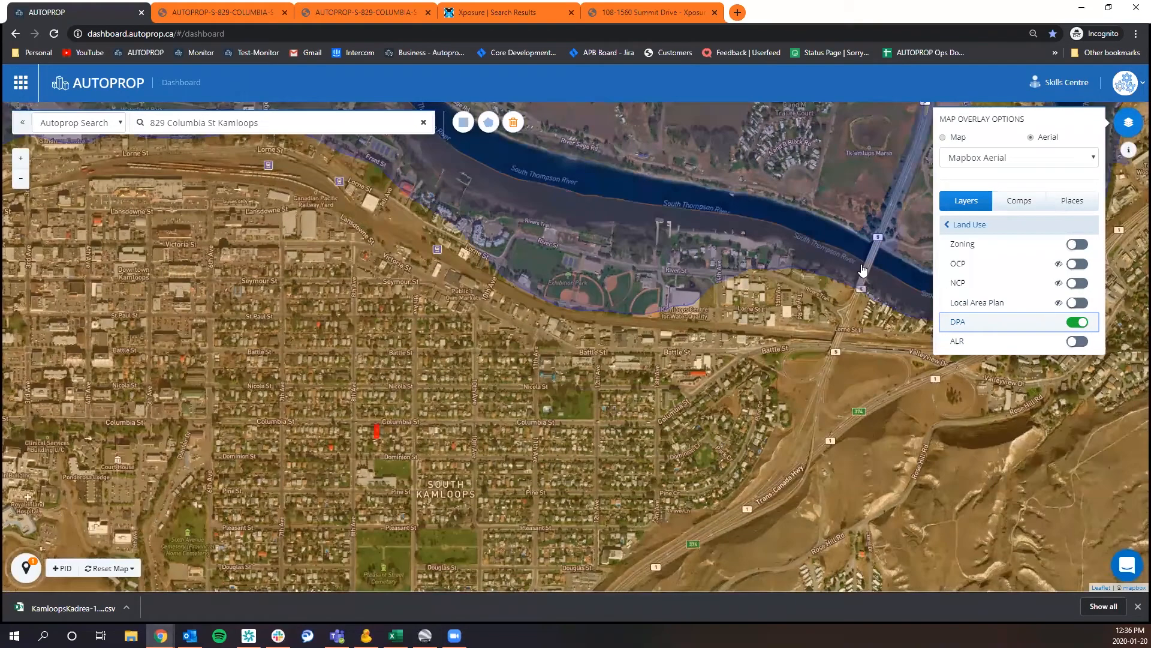
{"action": "mouse_move", "coordinate": [559, 260]}
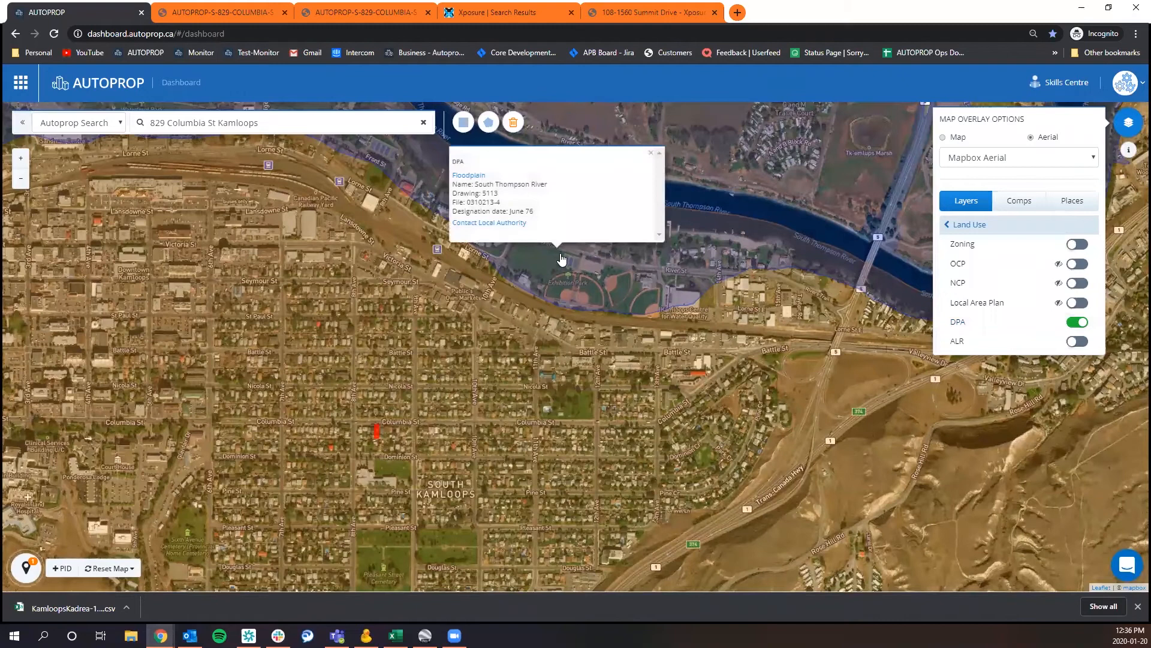
{"action": "left_click", "coordinate": [419, 346]}
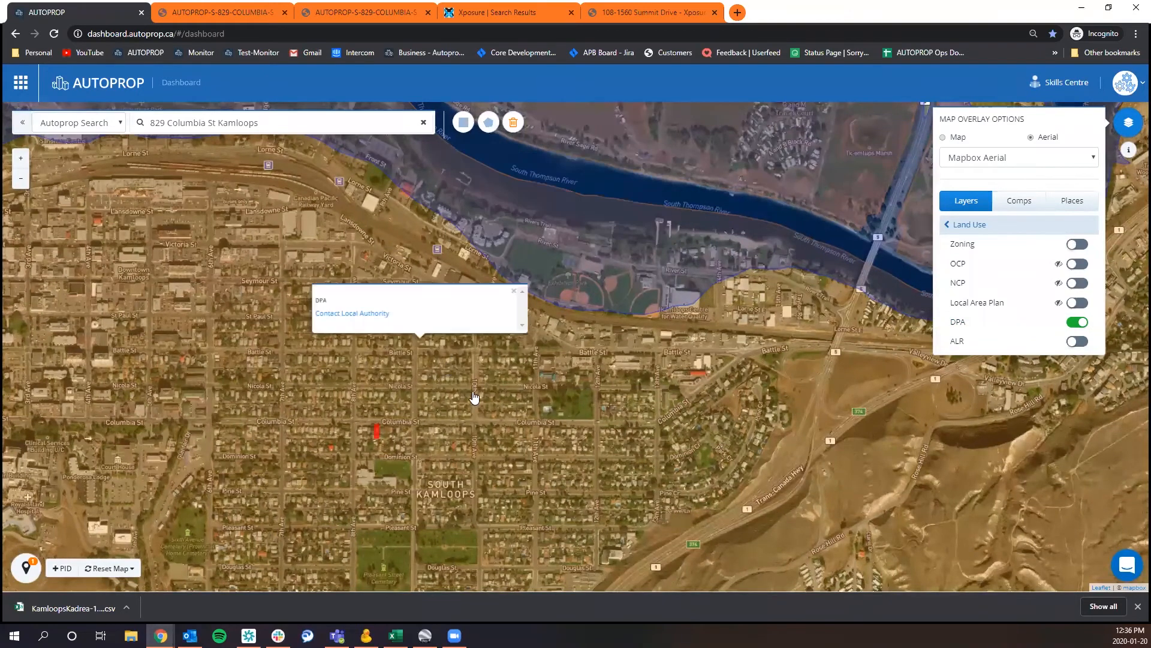
{"action": "left_click", "coordinate": [580, 287]}
{"action": "left_click", "coordinate": [811, 174]}
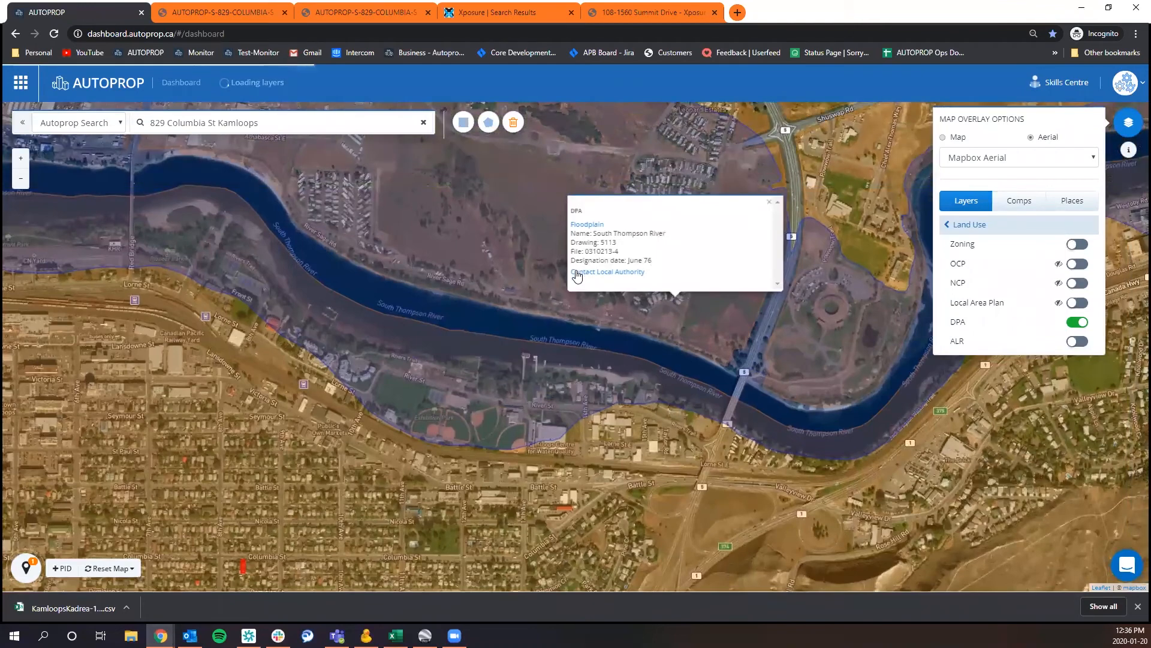
Turn off the DPA layer and turn on the Active development layer over South Kamloops.
{"action": "left_click", "coordinate": [1077, 323]}
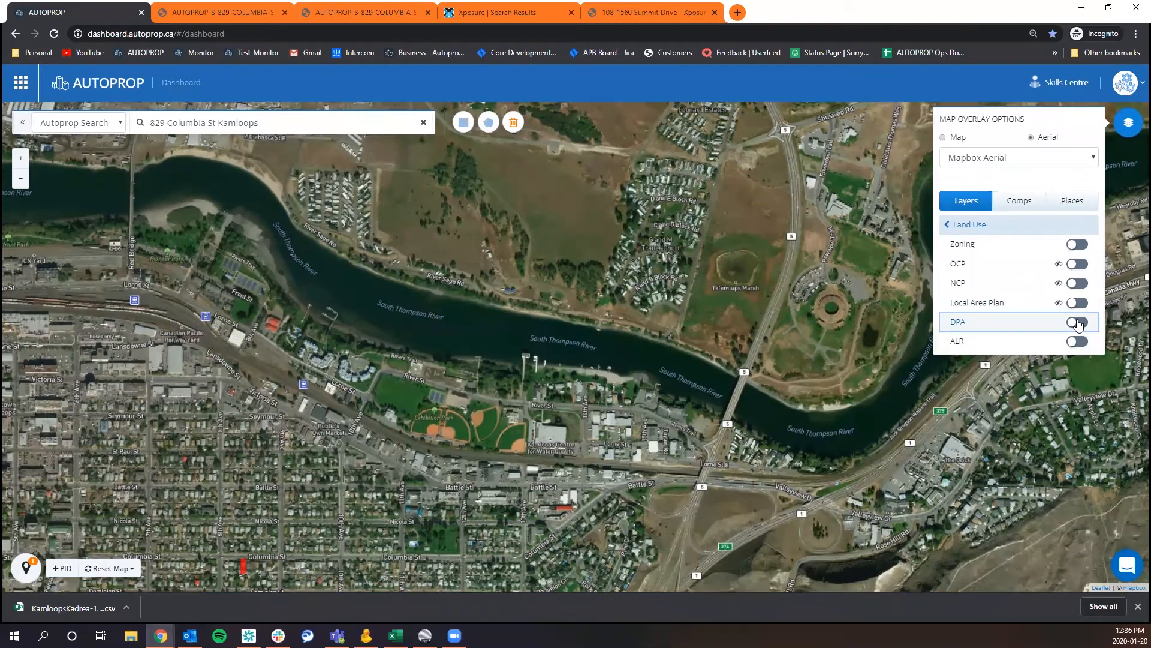
{"action": "left_click", "coordinate": [1008, 232]}
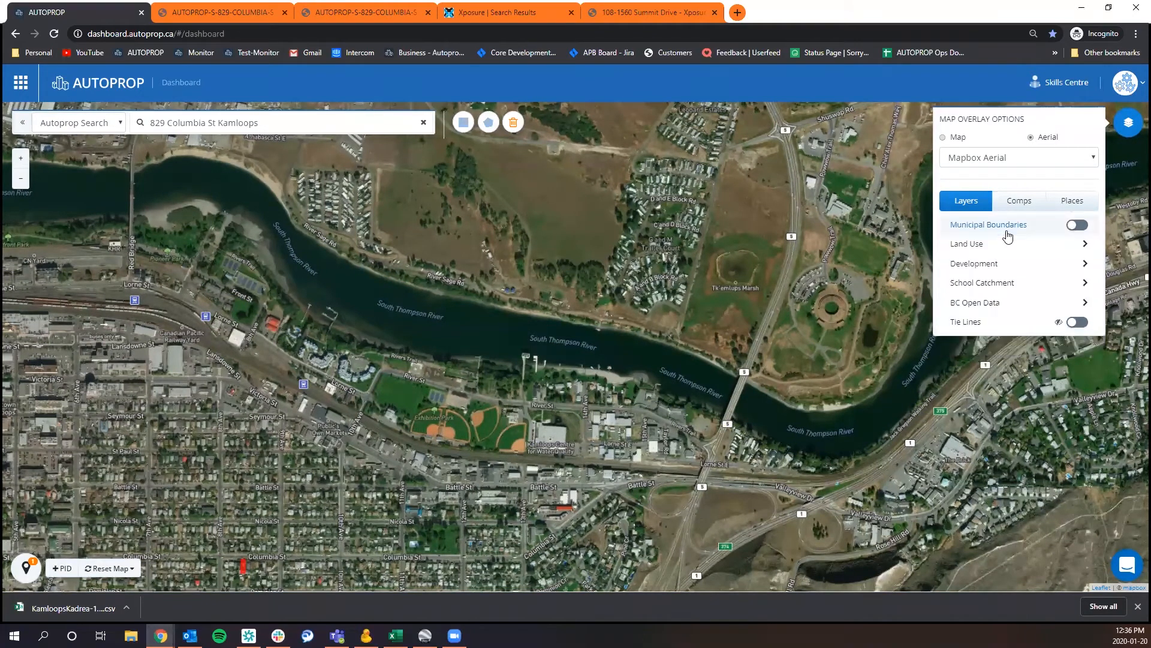
{"action": "left_click", "coordinate": [1011, 264]}
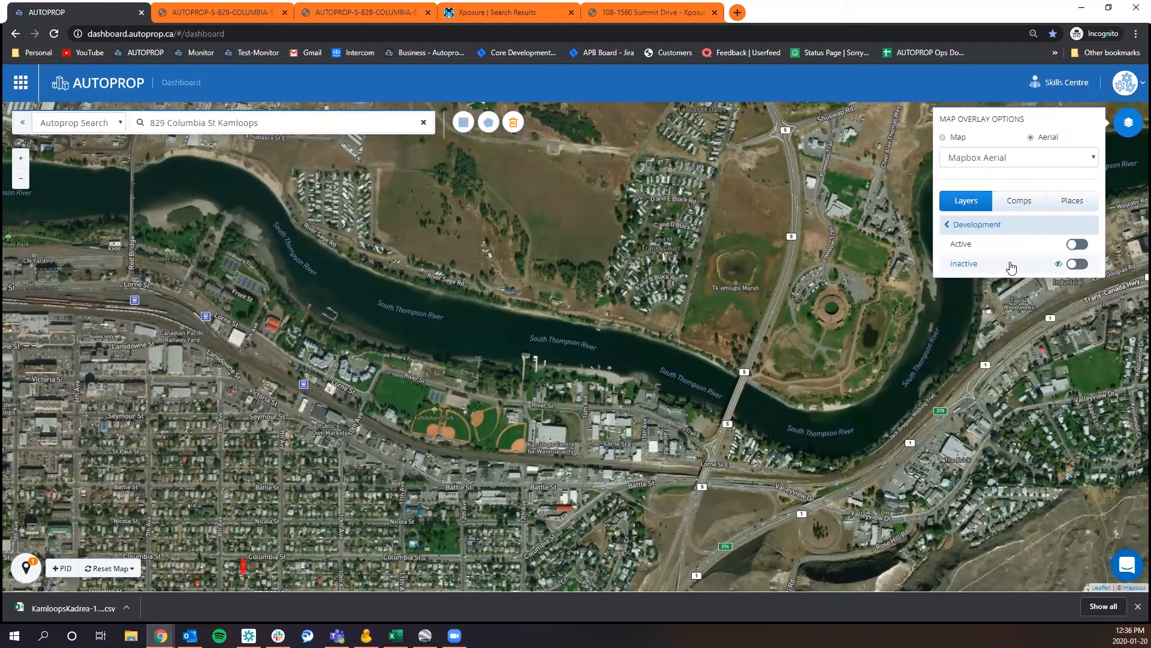
{"action": "left_click_drag", "start_coordinate": [445, 409], "coordinate": [646, 208]}
{"action": "left_click", "coordinate": [975, 244]}
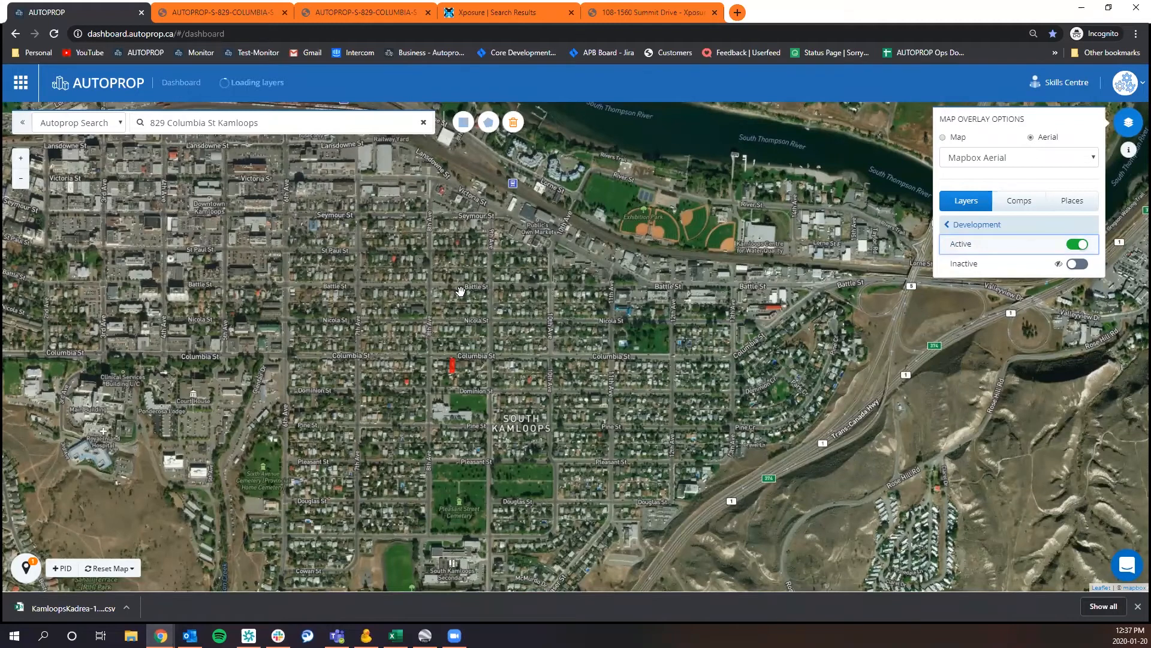
Check the permit details of the active developments on 8th Ave and Battle St, then turn off the Active layer.
{"action": "left_click", "coordinate": [424, 264]}
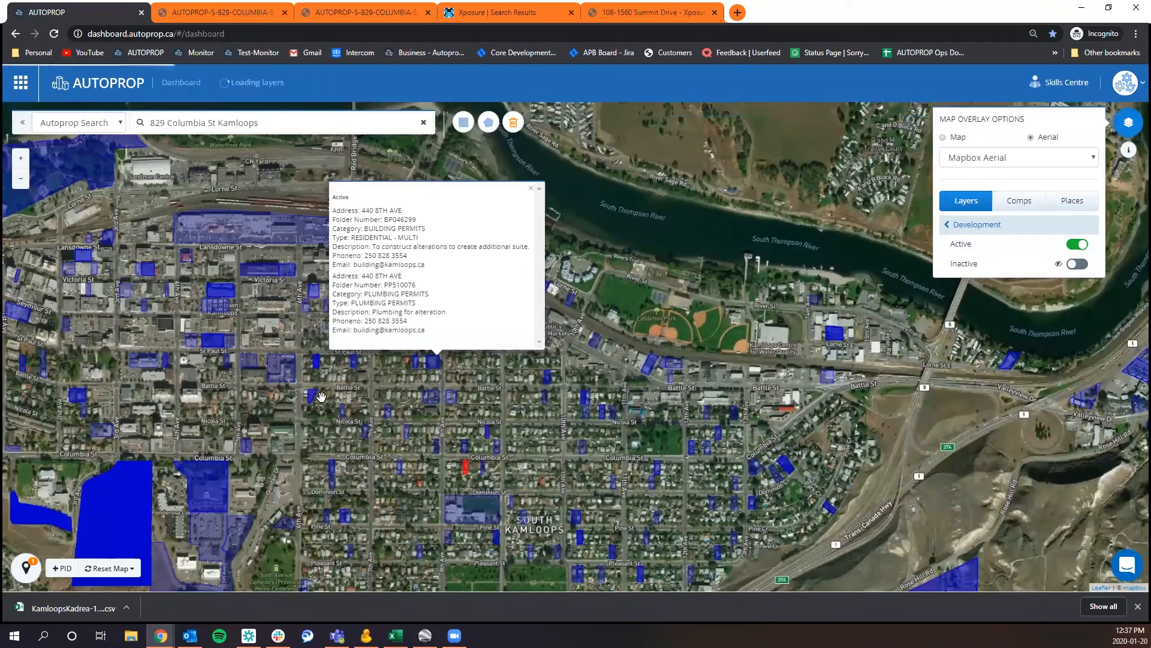
{"action": "left_click", "coordinate": [313, 398]}
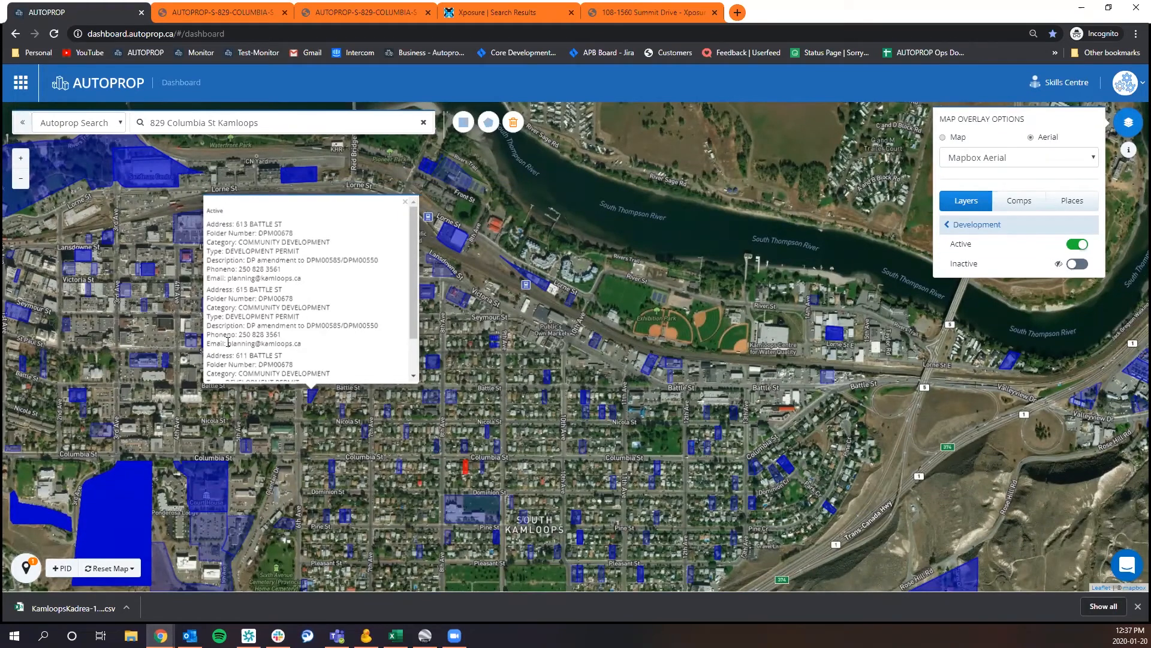
{"action": "scroll", "coordinate": [271, 338], "scroll_direction": "down", "scroll_amount": 2}
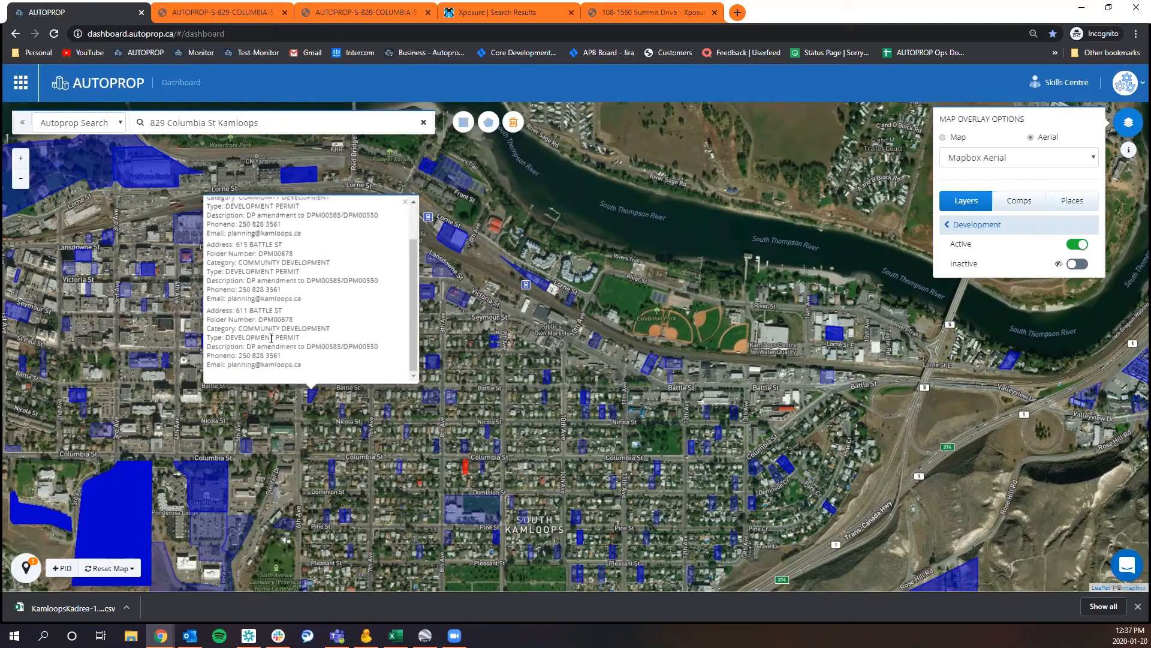
{"action": "scroll", "coordinate": [271, 338], "scroll_direction": "up", "scroll_amount": 2}
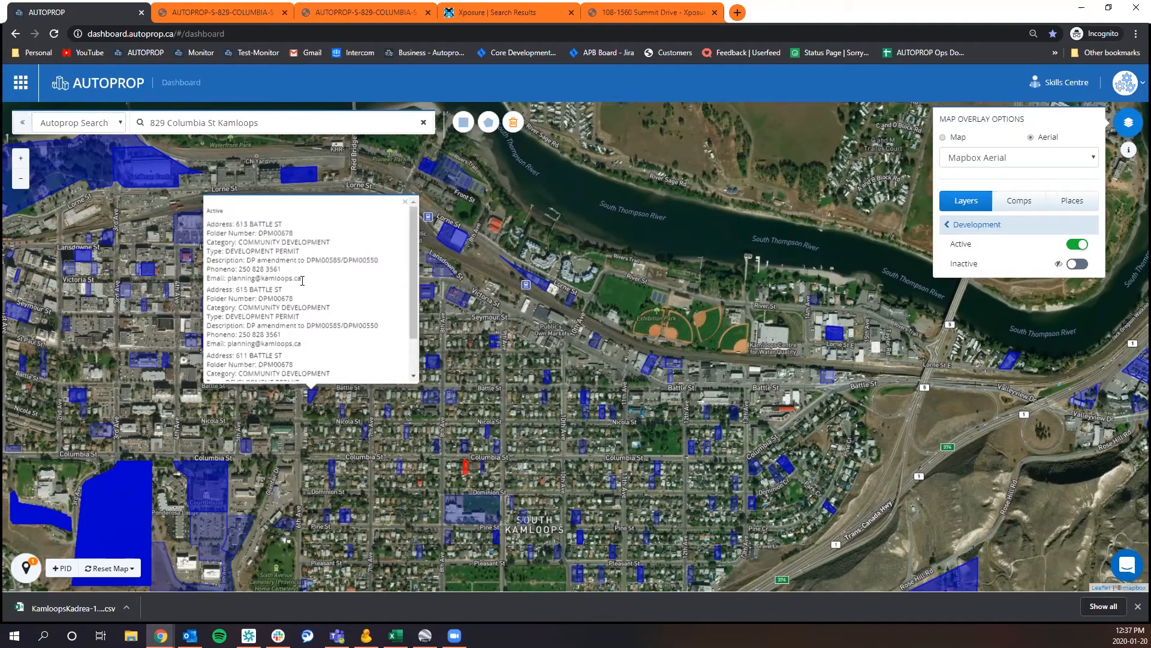
{"action": "left_click", "coordinate": [405, 202]}
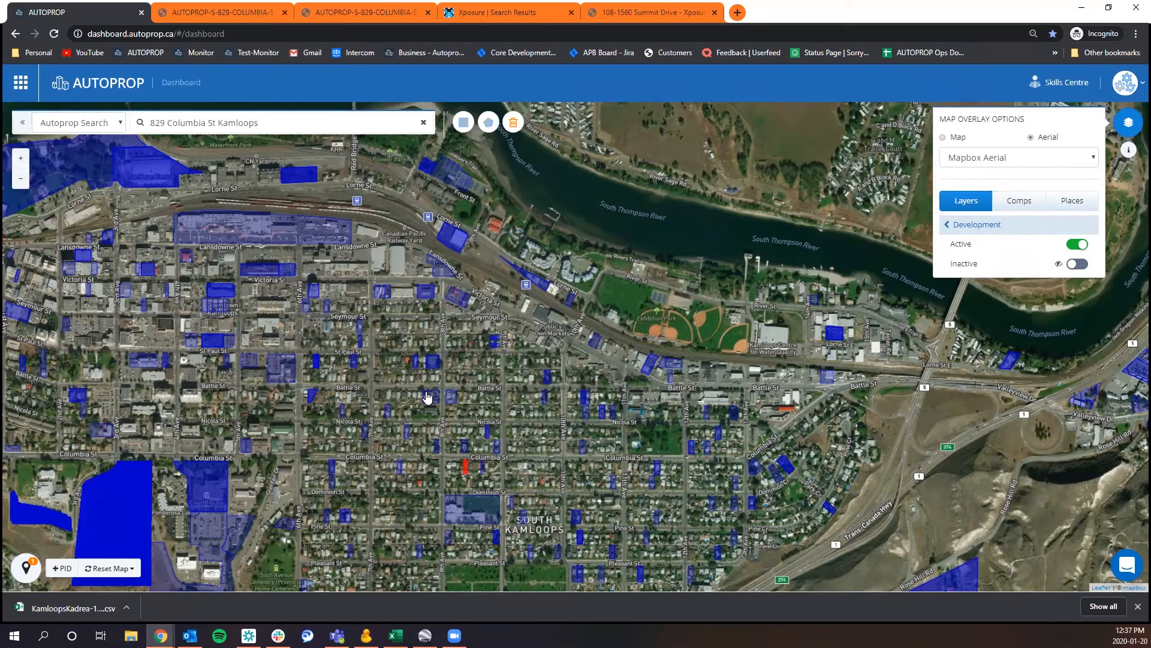
{"action": "left_click", "coordinate": [1057, 241]}
{"action": "left_click", "coordinate": [1010, 226]}
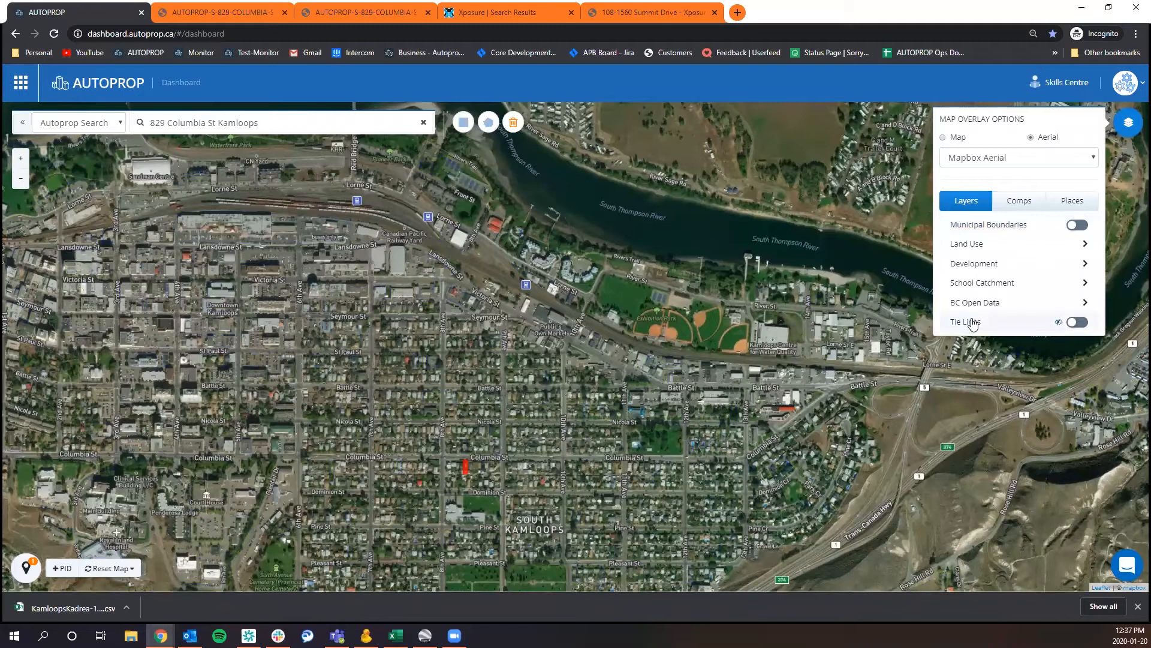
Open the Kamloops KADREA listings search from the comps overlay and set the status to Active and Sold.
{"action": "left_click", "coordinate": [1012, 203]}
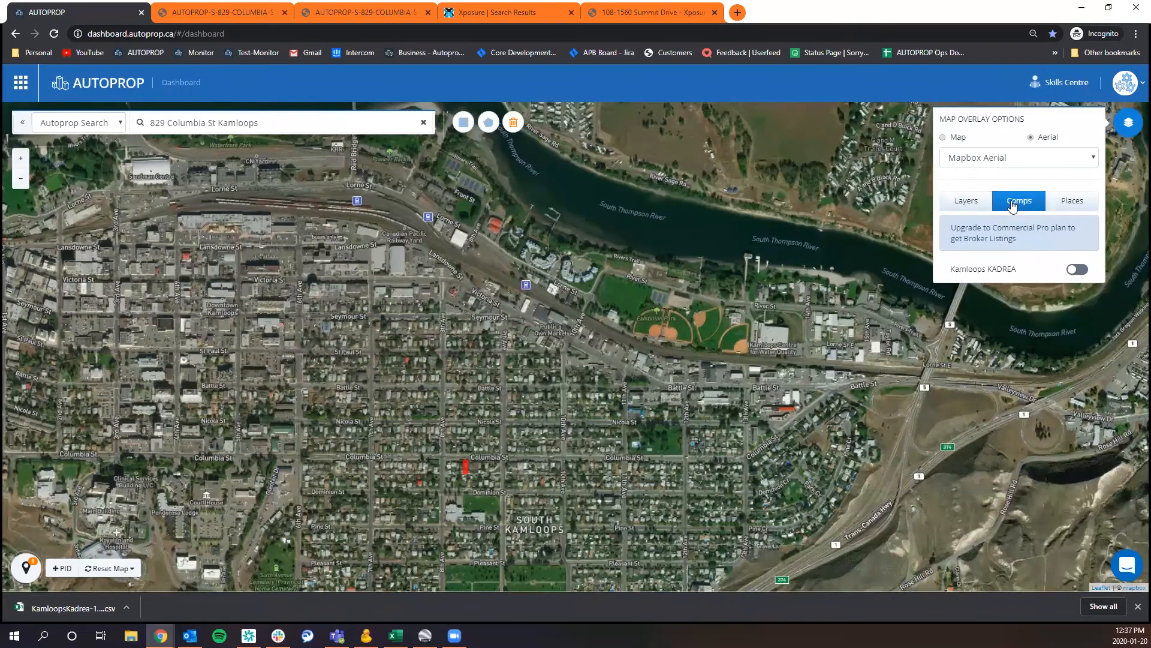
{"action": "left_click", "coordinate": [1071, 271]}
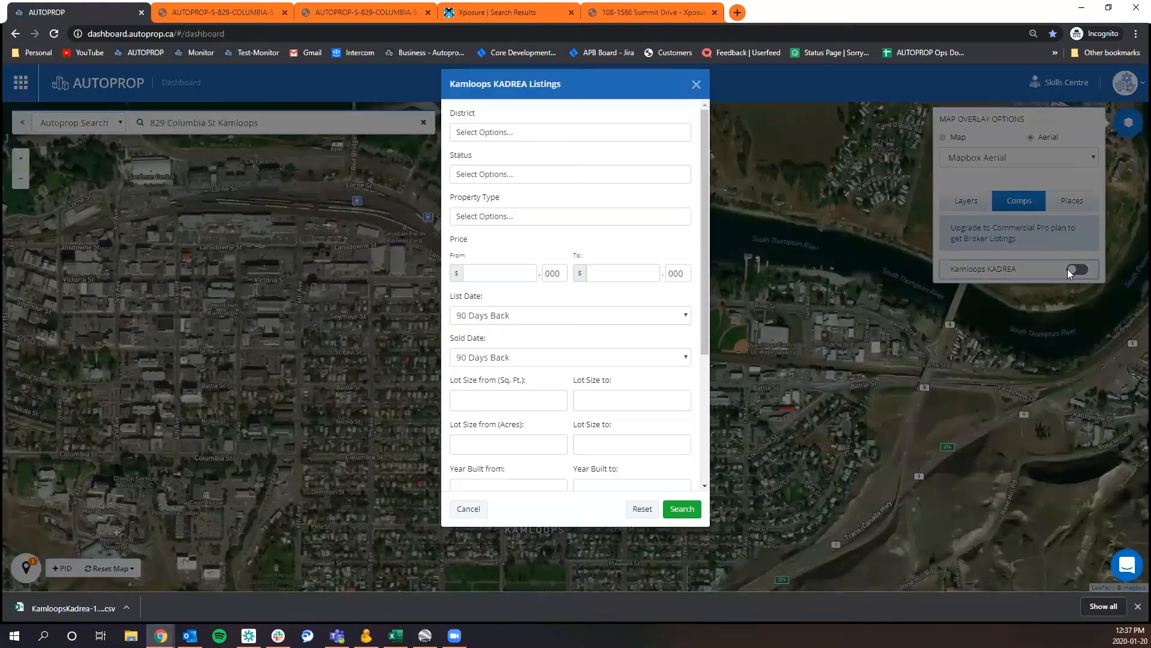
{"action": "left_click", "coordinate": [594, 174]}
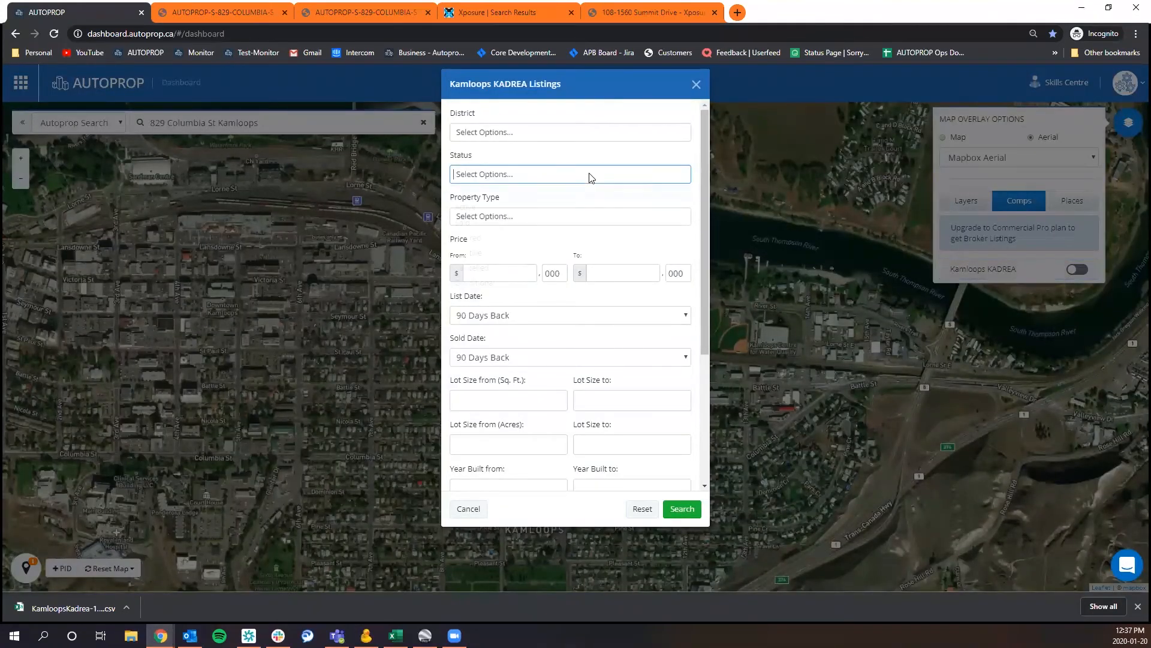
{"action": "left_click", "coordinate": [532, 207]}
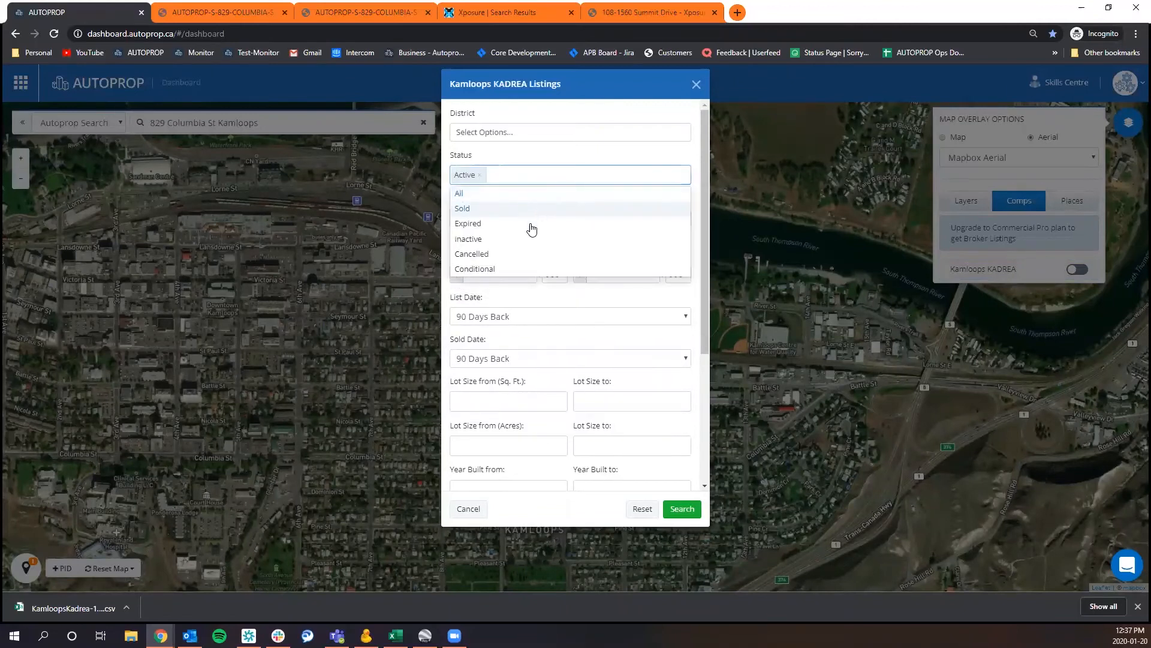
{"action": "left_click", "coordinate": [528, 205]}
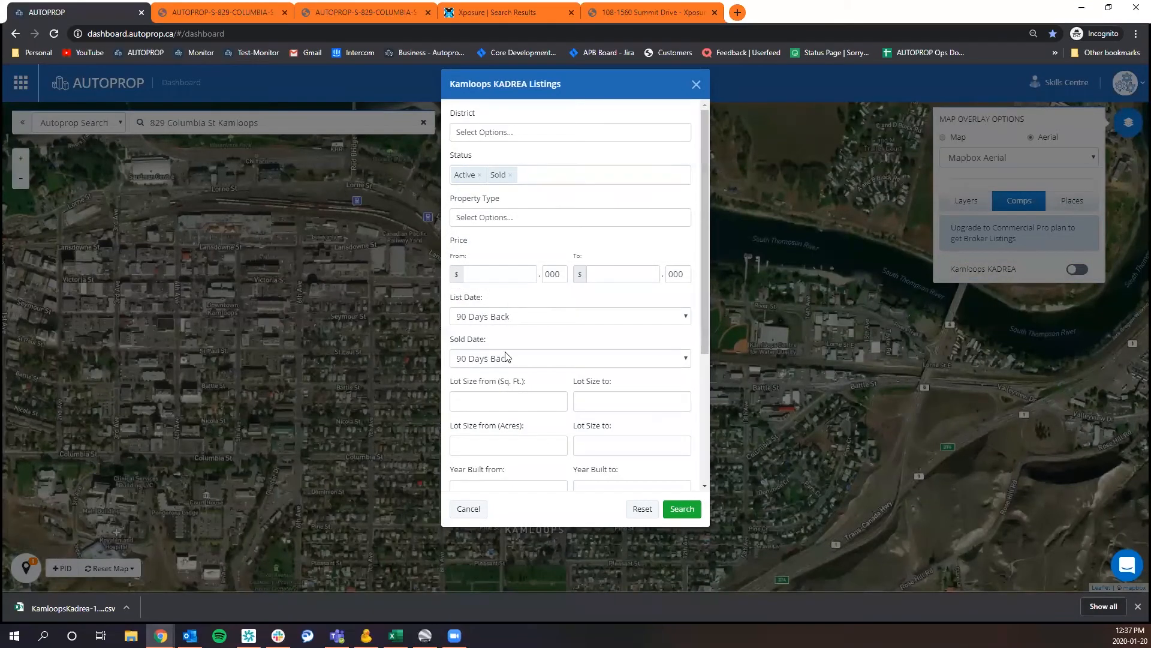
Fill in the list date and price range criteria and run the Kamloops KADREA listings search.
{"action": "left_click", "coordinate": [503, 322]}
{"action": "left_click", "coordinate": [508, 331]}
{"action": "left_click", "coordinate": [497, 273]}
{"action": "left_click", "coordinate": [640, 269]}
{"action": "left_click", "coordinate": [677, 508]}
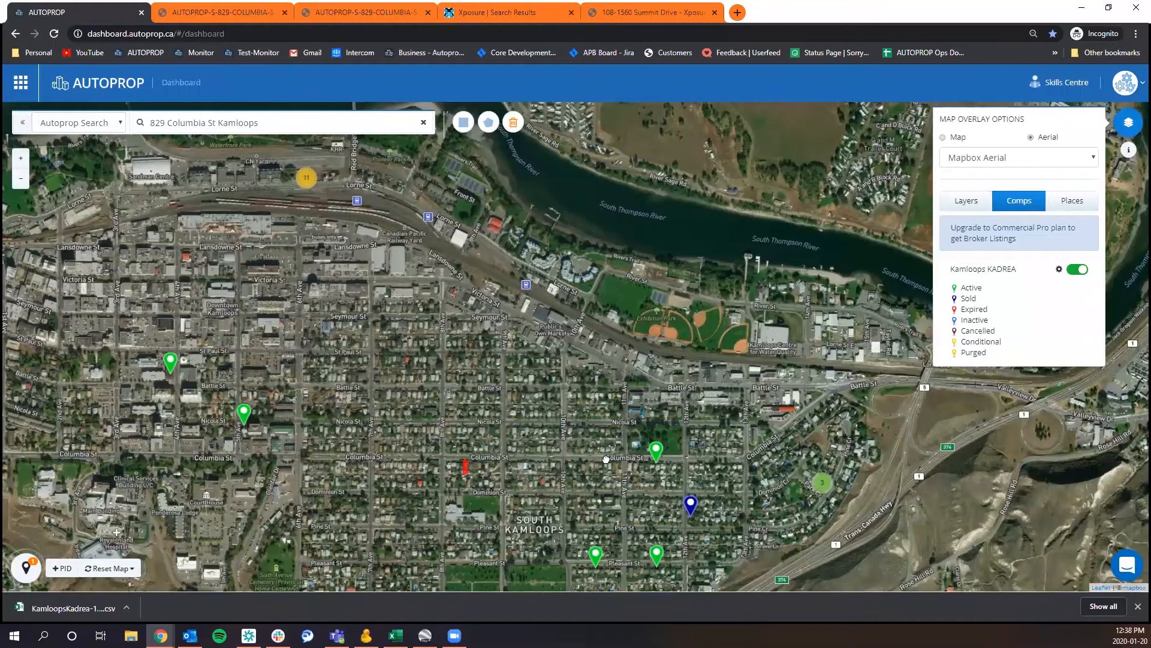
Check the details of the active Pleasant Street listing and the sold Pine Street listing, then turn off the Kamloops KADREA overlay.
{"action": "left_click_drag", "start_coordinate": [607, 466], "coordinate": [595, 426]}
{"action": "left_click", "coordinate": [582, 486]}
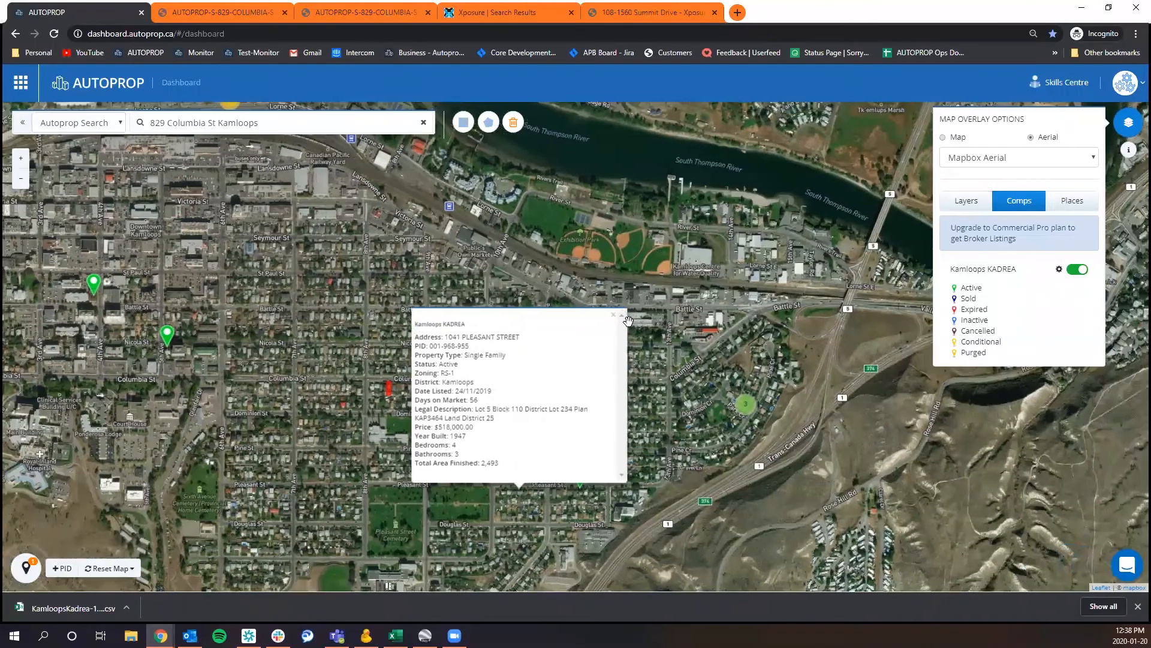
{"action": "left_click", "coordinate": [612, 315]}
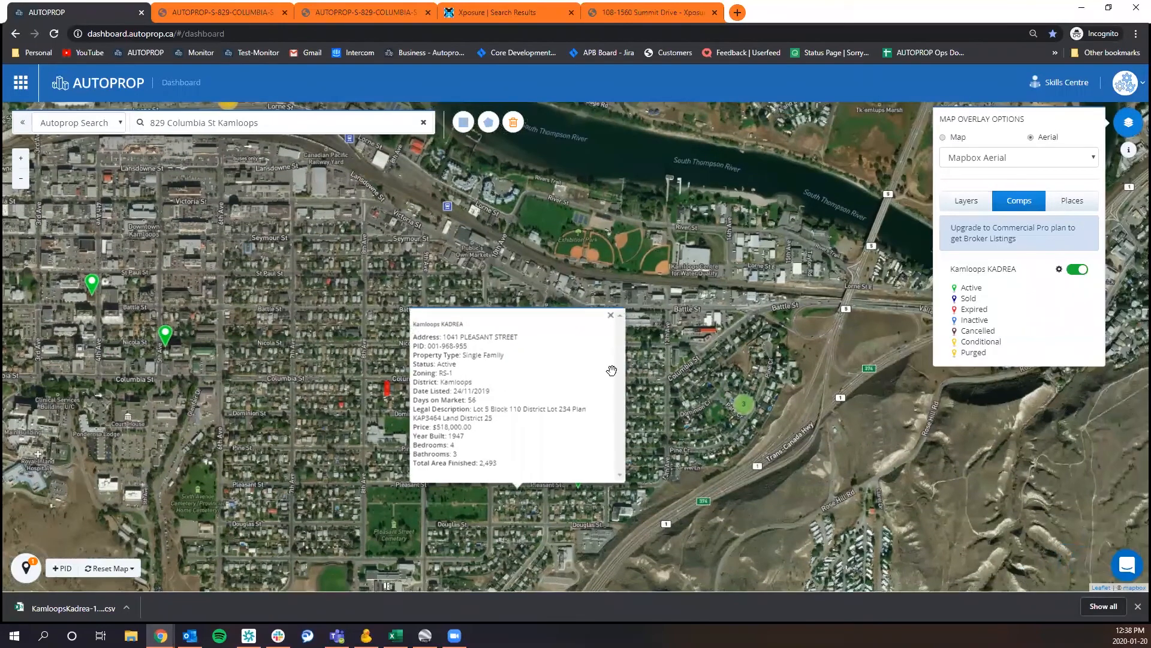
{"action": "left_click", "coordinate": [613, 425]}
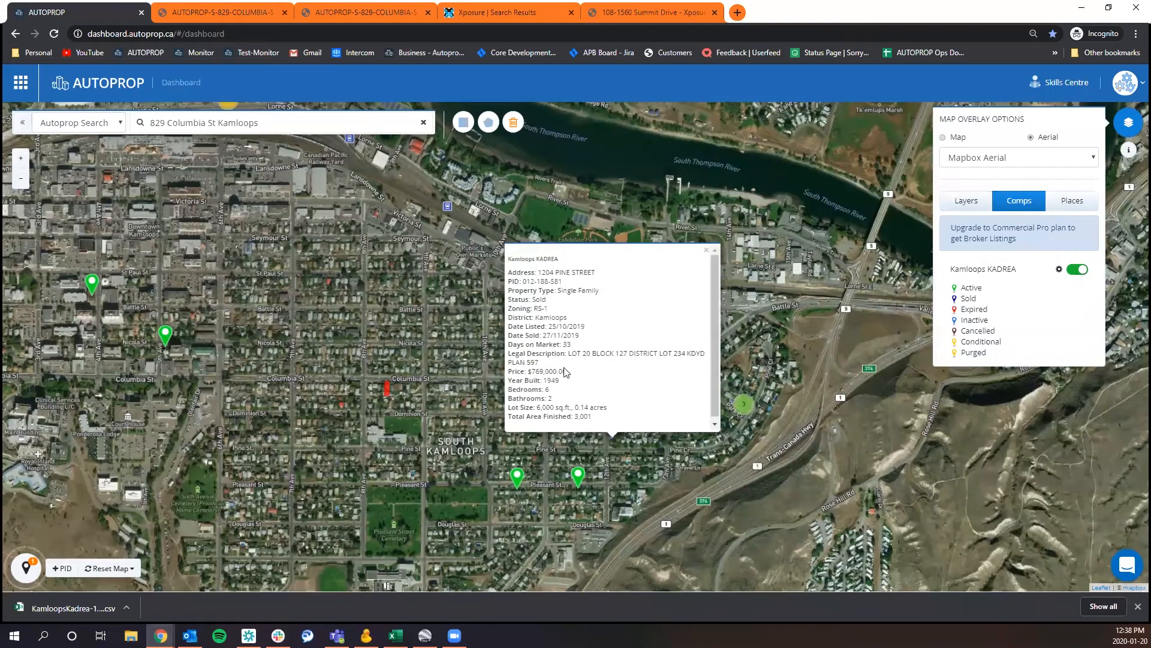
{"action": "left_click", "coordinate": [704, 252]}
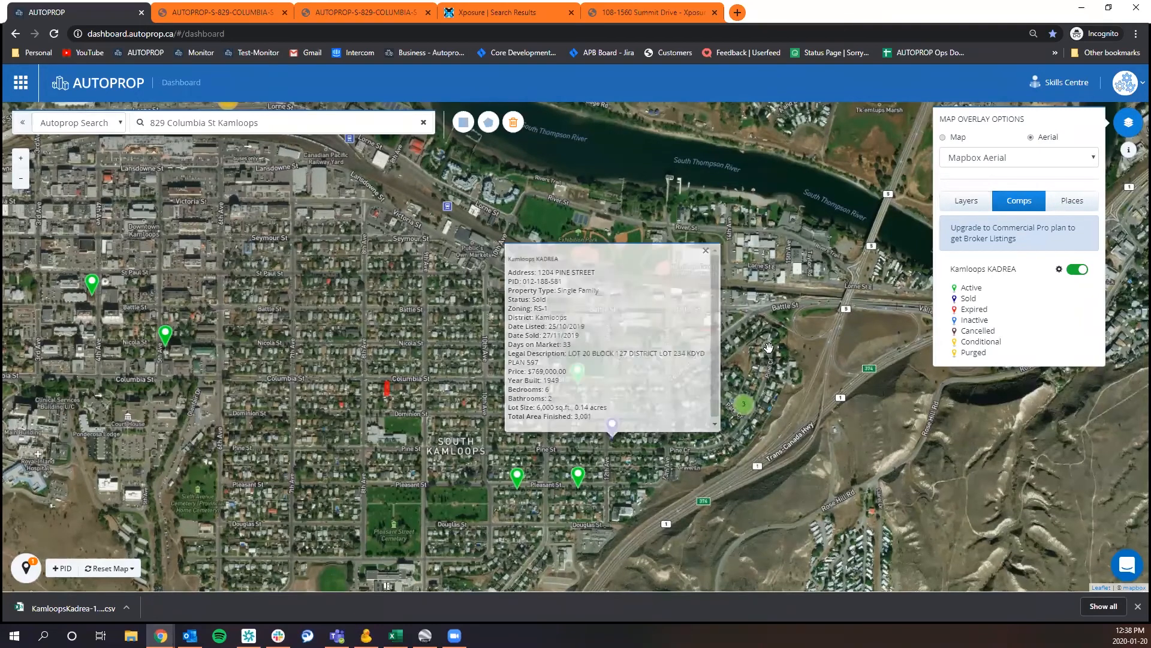
{"action": "left_click", "coordinate": [1075, 273]}
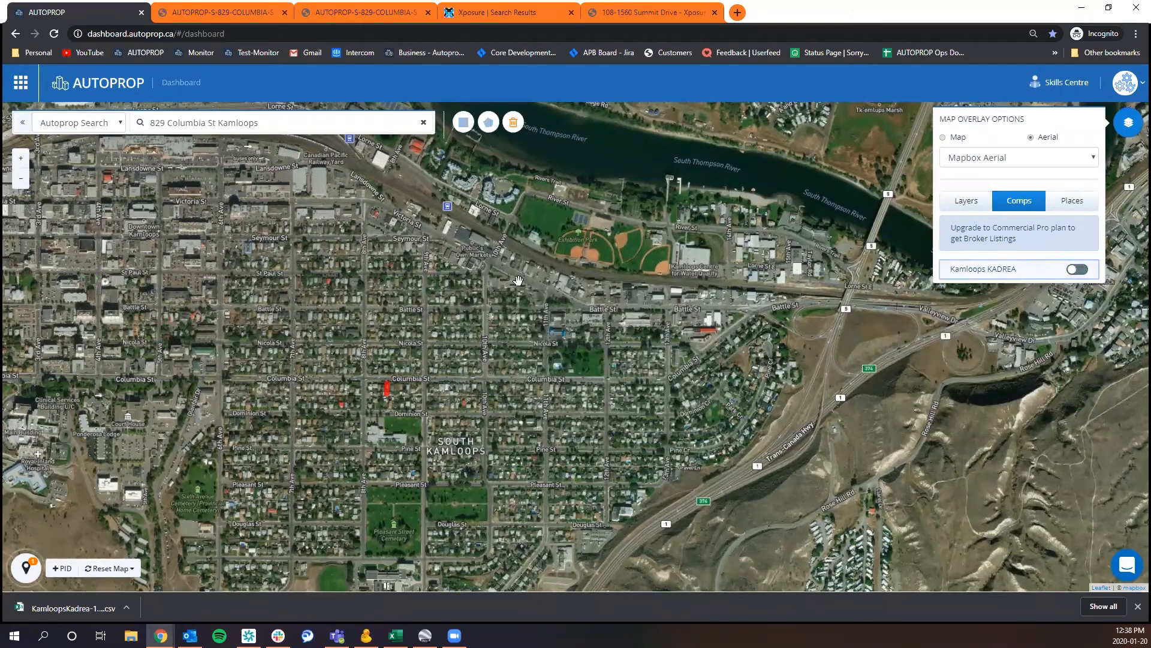
Preview South Kamloops on the Open Street Map base map, then return to the aerial view.
{"action": "left_click_drag", "start_coordinate": [457, 228], "coordinate": [421, 172]}
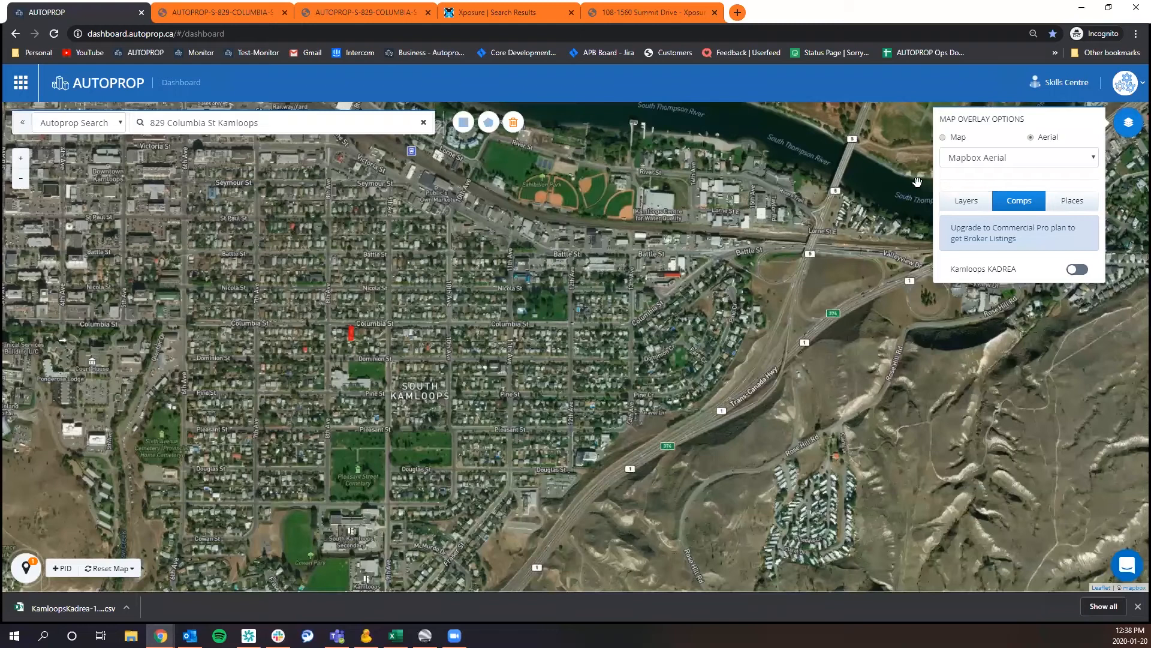
{"action": "left_click", "coordinate": [950, 141]}
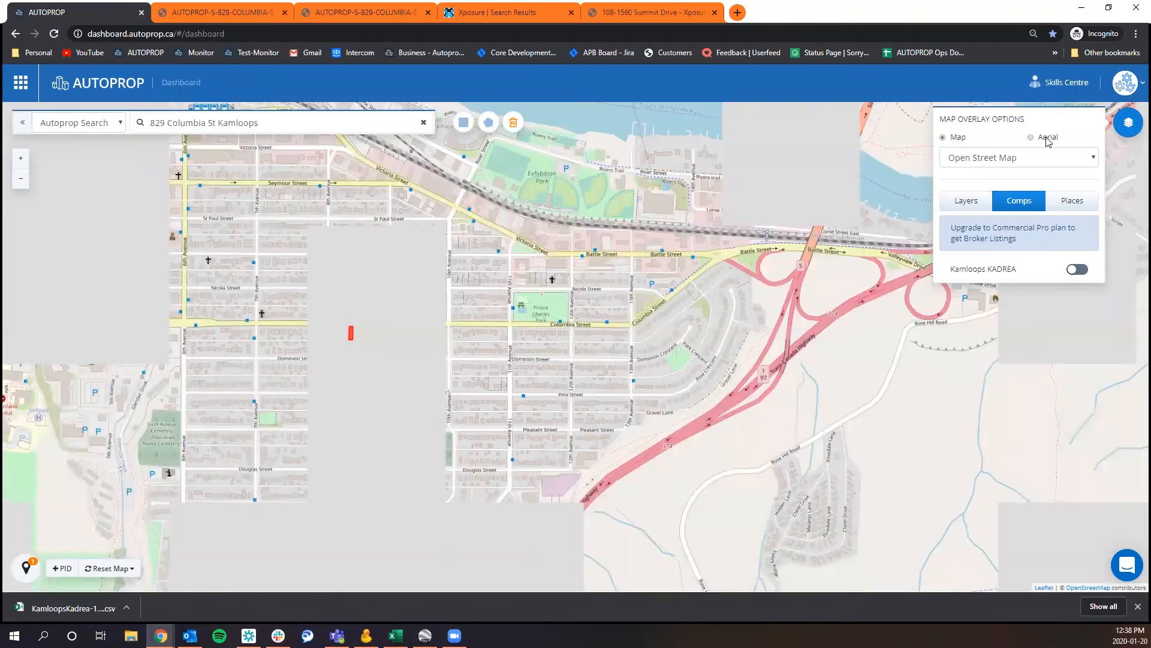
{"action": "left_click", "coordinate": [1049, 137]}
Compare the ESRI Aerial and Bing Aerial imagery, then set the base map back to Mapbox Aerial.
{"action": "left_click", "coordinate": [1037, 158]}
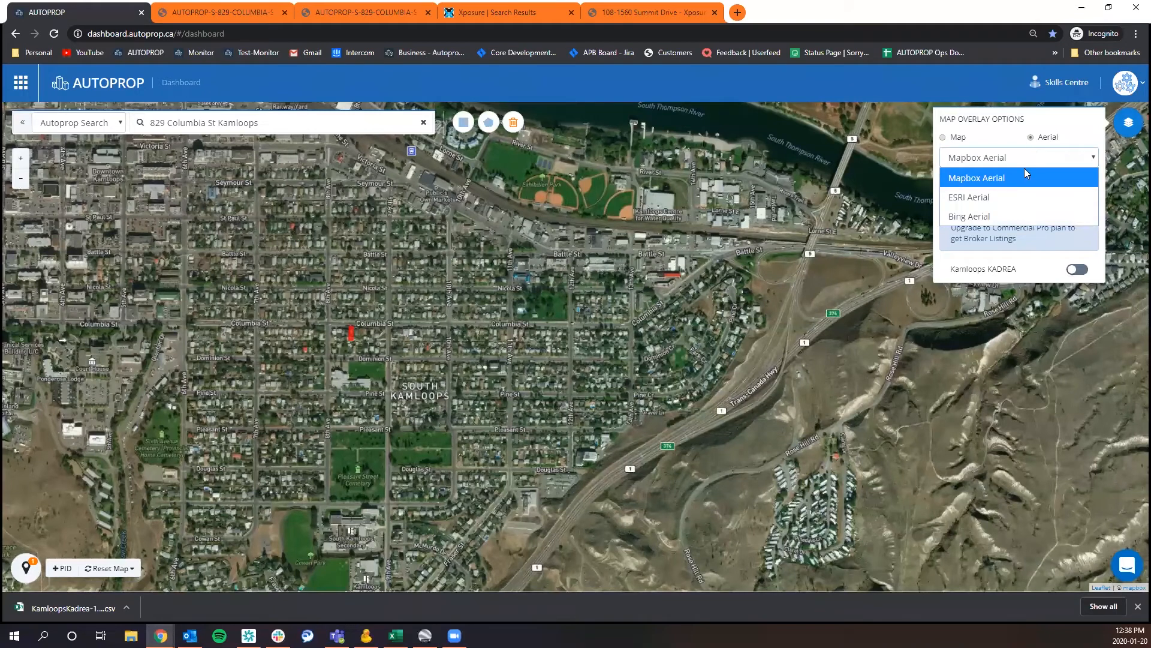
{"action": "left_click", "coordinate": [1006, 197]}
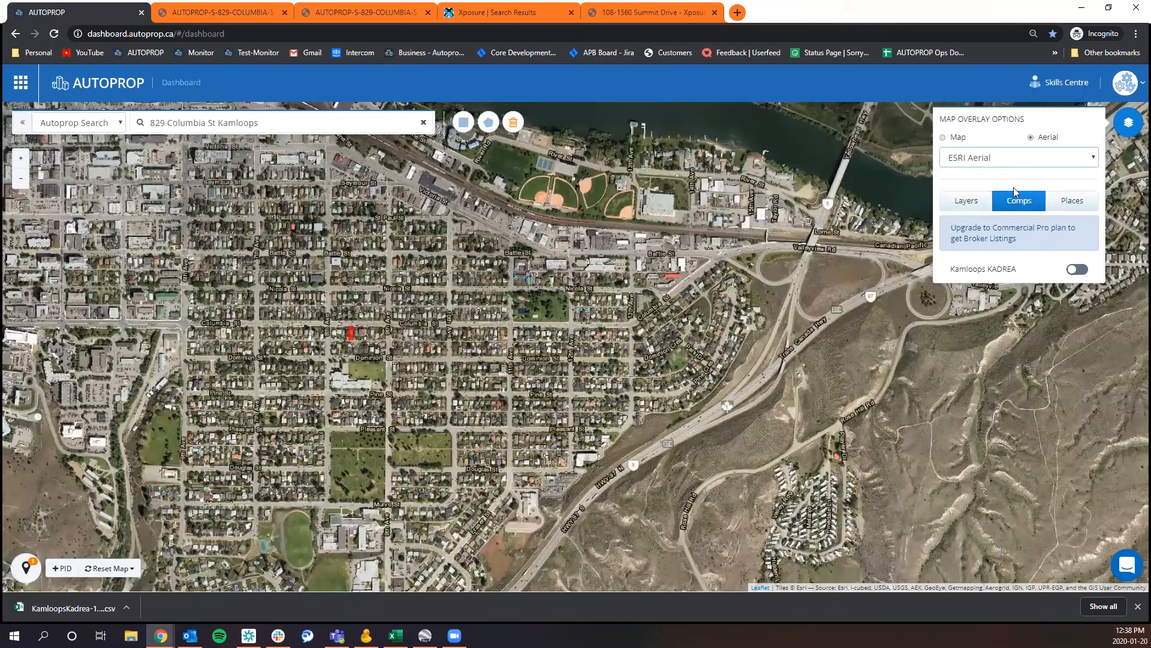
{"action": "left_click", "coordinate": [1019, 157]}
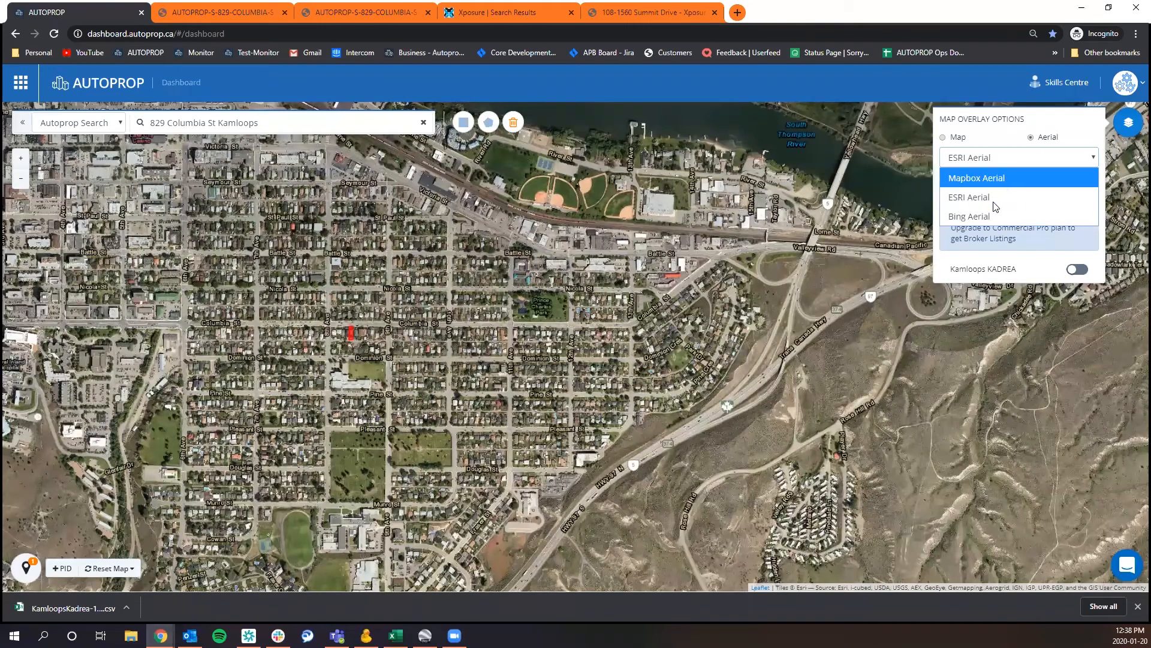
{"action": "left_click", "coordinate": [993, 217]}
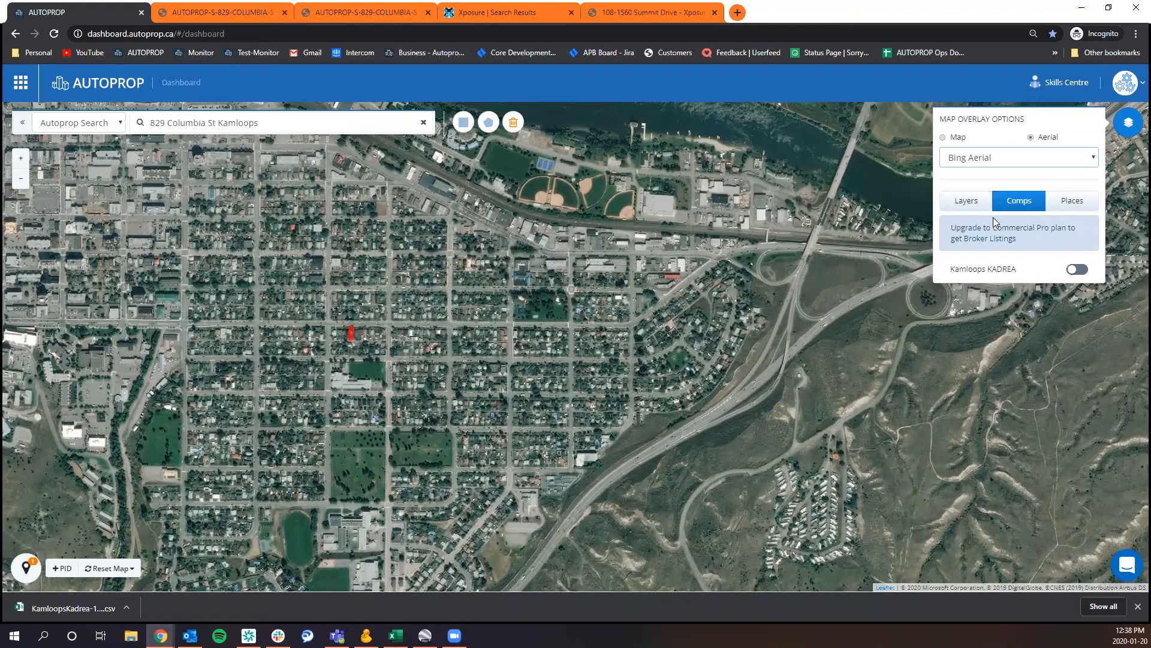
{"action": "left_click", "coordinate": [1012, 162]}
{"action": "left_click", "coordinate": [1012, 176]}
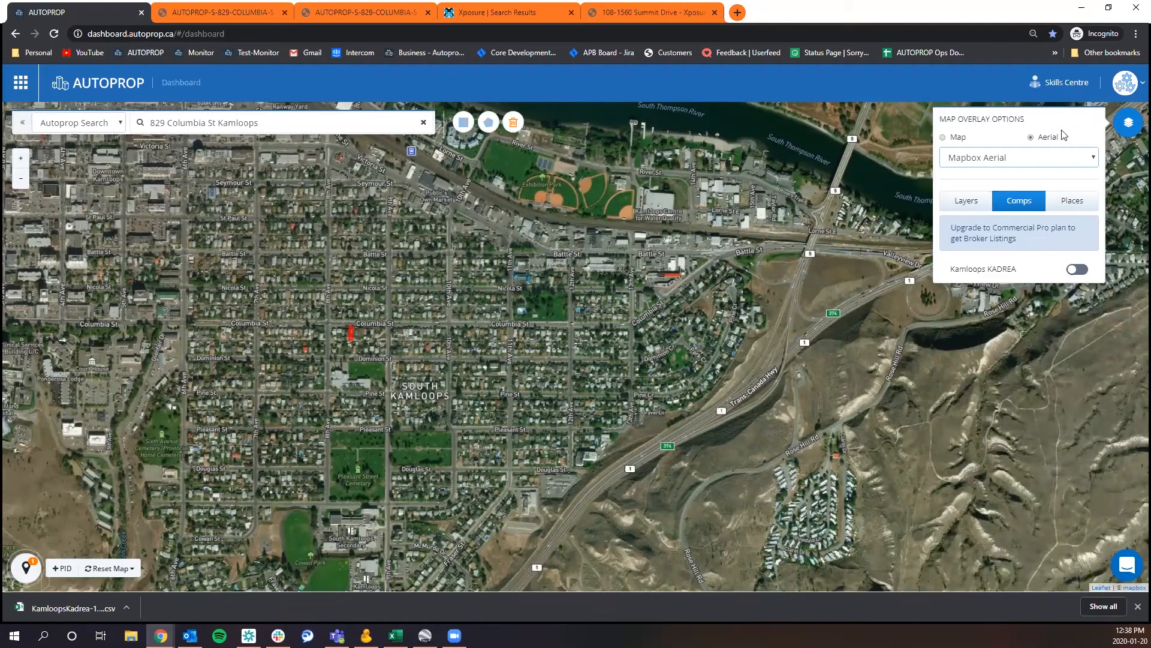
Close the map overlay options and clear only the property selections from the map.
{"action": "left_click", "coordinate": [1127, 131]}
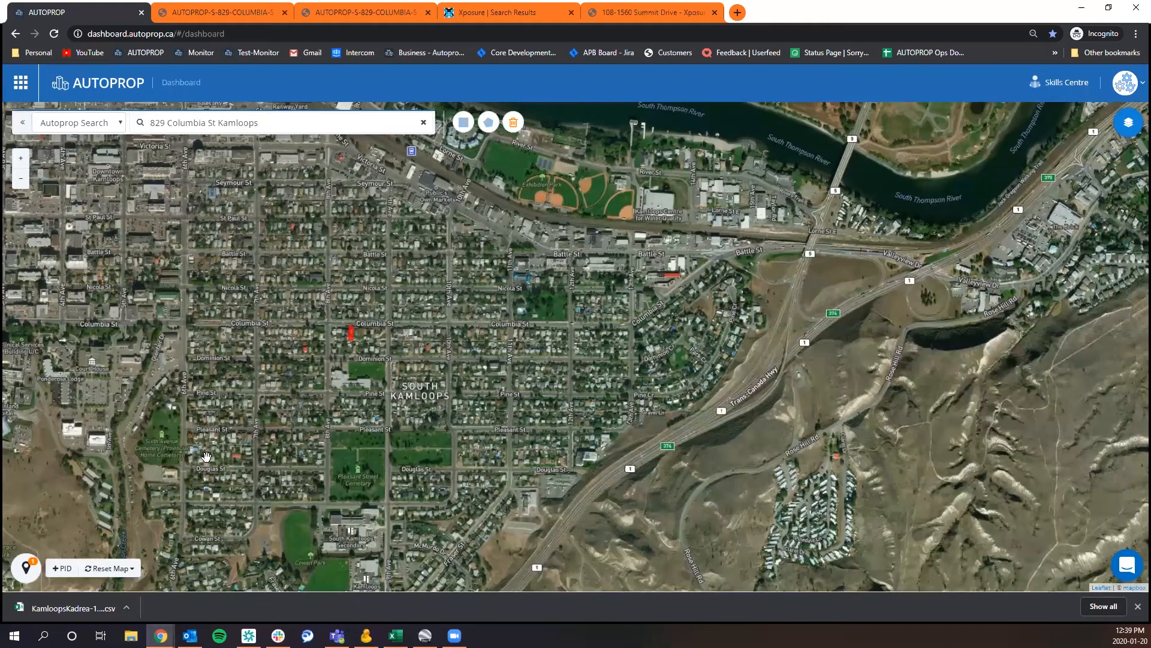
{"action": "left_click", "coordinate": [123, 570]}
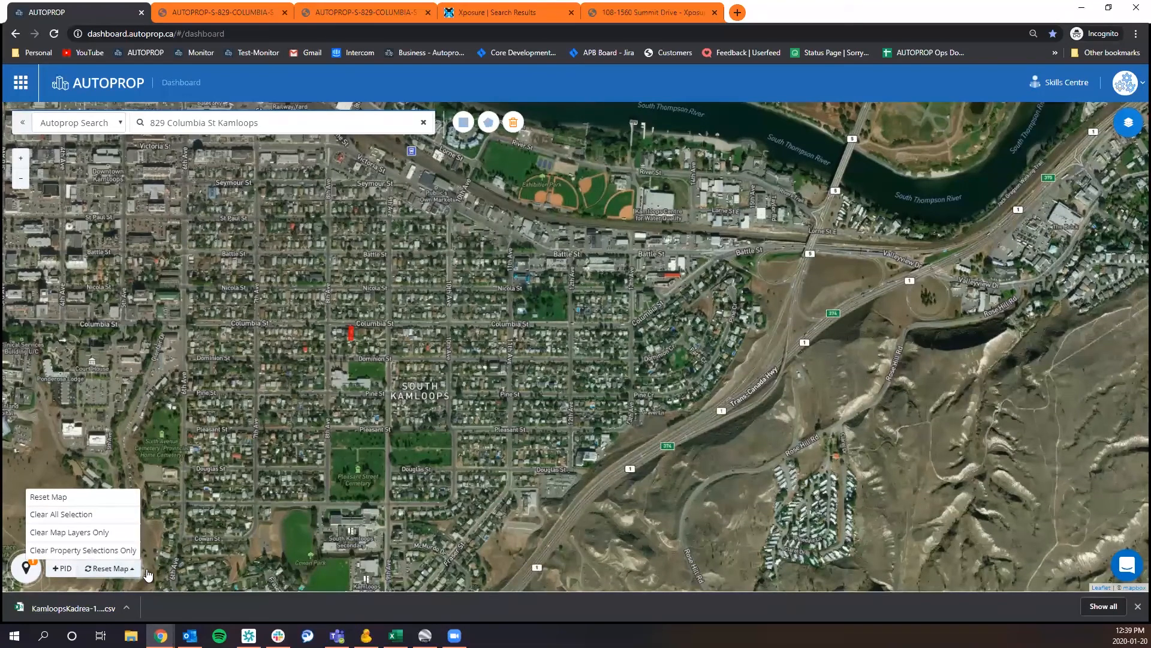
{"action": "left_click", "coordinate": [117, 550]}
{"action": "key", "text": "Return"}
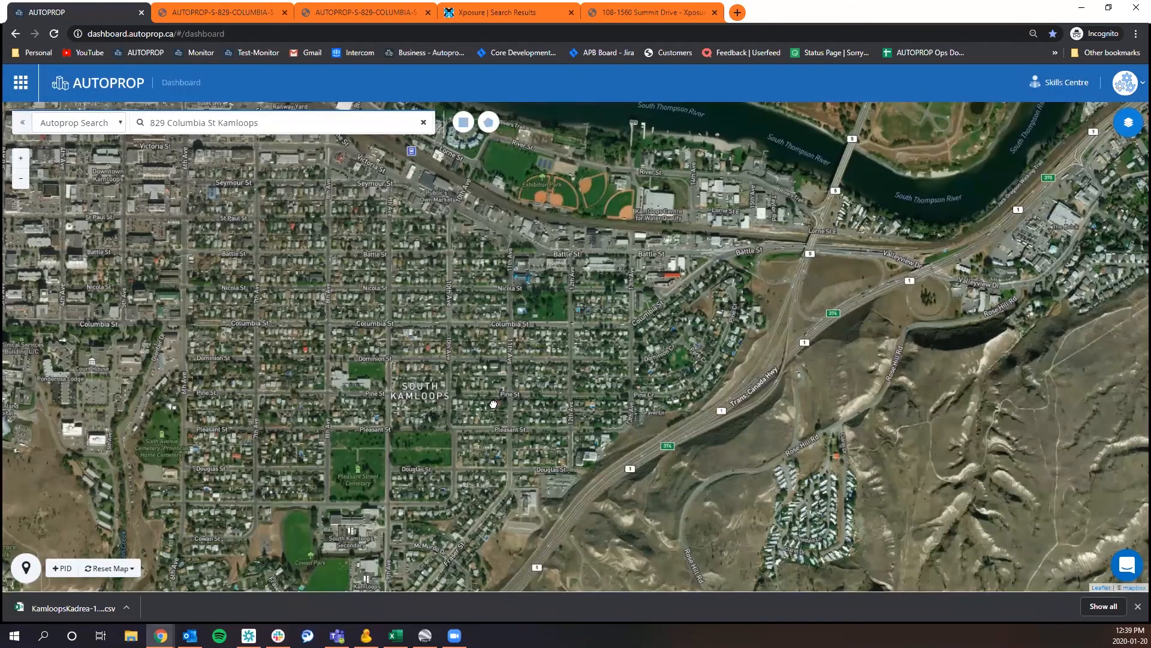
Select the four adjacent lots on the south side of Dominion St, starting at the corner with 11th Ave.
{"action": "left_click_drag", "start_coordinate": [521, 248], "coordinate": [533, 168]}
{"action": "left_click_drag", "start_coordinate": [590, 376], "coordinate": [605, 286]}
{"action": "left_click_drag", "start_coordinate": [490, 267], "coordinate": [562, 390]}
{"action": "left_click_drag", "start_coordinate": [320, 304], "coordinate": [325, 324]}
{"action": "left_click_drag", "start_coordinate": [395, 307], "coordinate": [458, 342]}
{"action": "left_click_drag", "start_coordinate": [522, 367], "coordinate": [442, 326]}
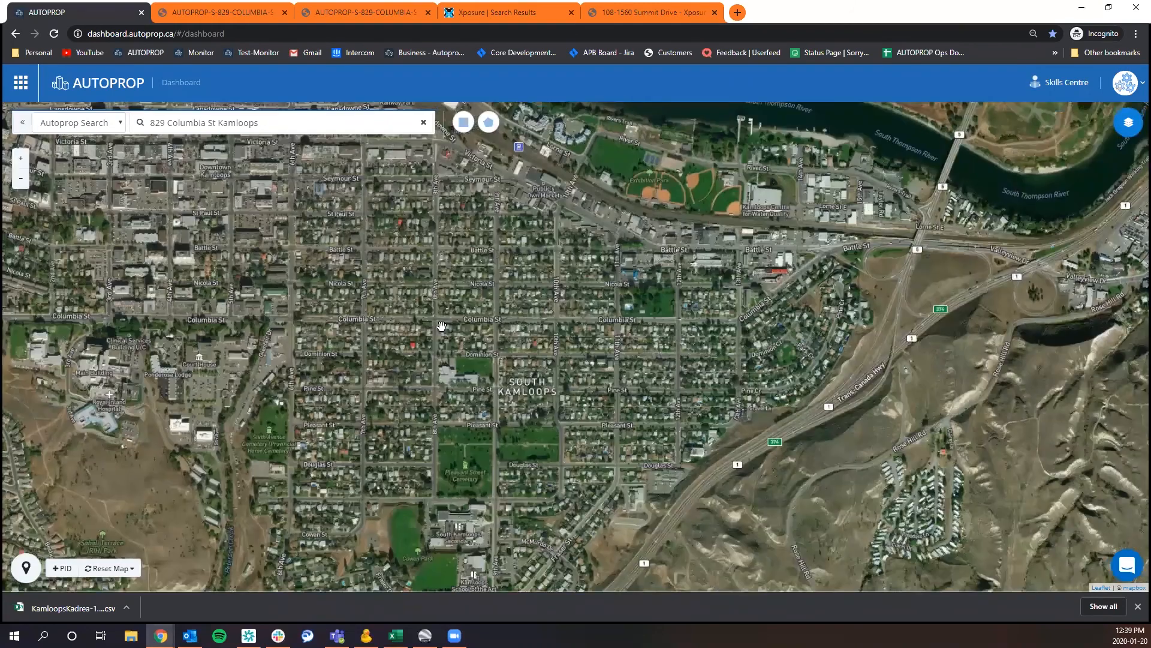
{"action": "left_click_drag", "start_coordinate": [506, 300], "coordinate": [406, 306]}
{"action": "scroll", "coordinate": [468, 339], "scroll_direction": "up", "scroll_amount": 3}
{"action": "left_click_drag", "start_coordinate": [467, 341], "coordinate": [389, 342]}
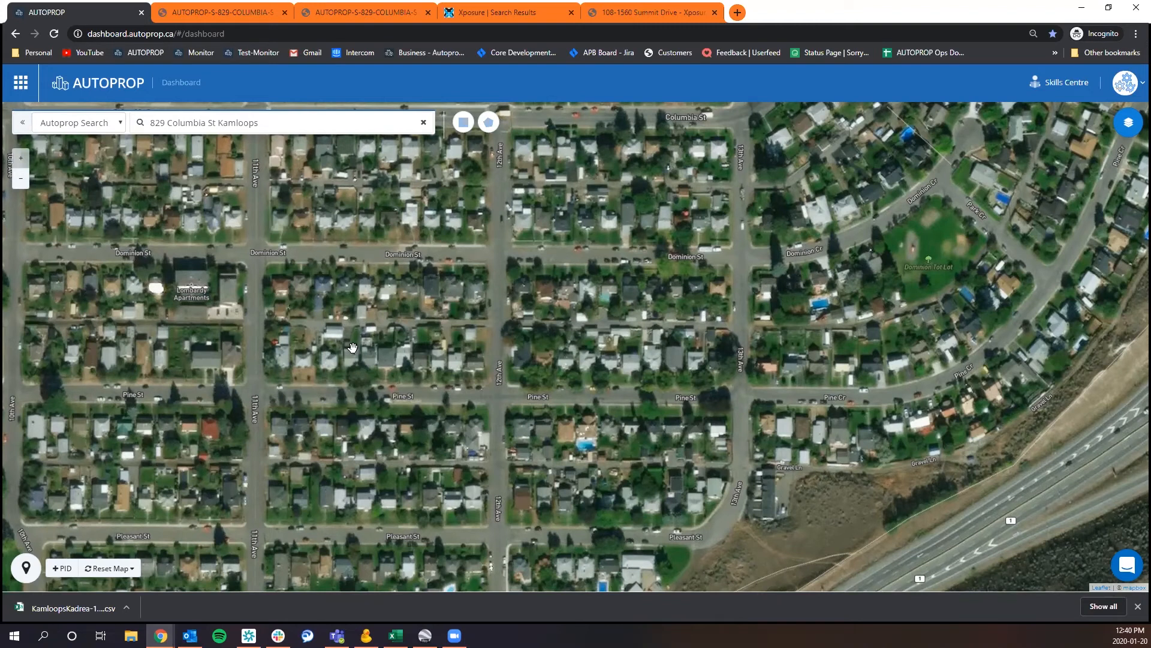
{"action": "left_click", "coordinate": [277, 286]}
{"action": "left_click", "coordinate": [301, 288]}
{"action": "left_click", "coordinate": [327, 292]}
{"action": "left_click", "coordinate": [345, 295]}
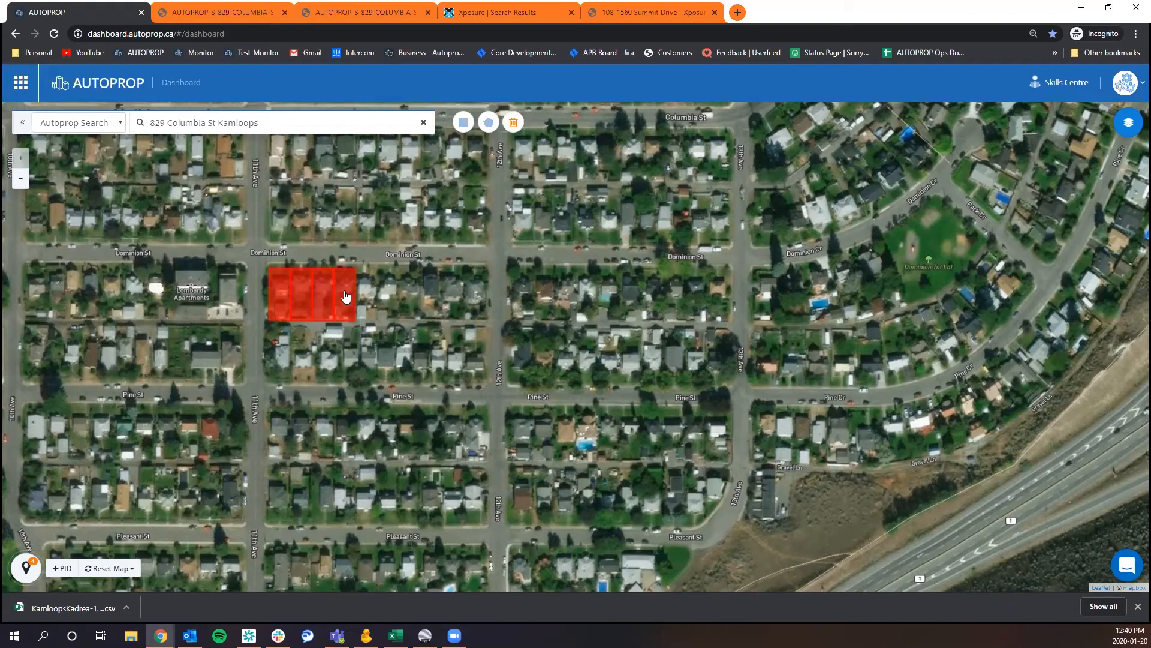
Use rectangular selections to select the two blocks between Dominion St and Pine St, from 11th Ave to 13th Ave.
{"action": "left_click", "coordinate": [466, 126]}
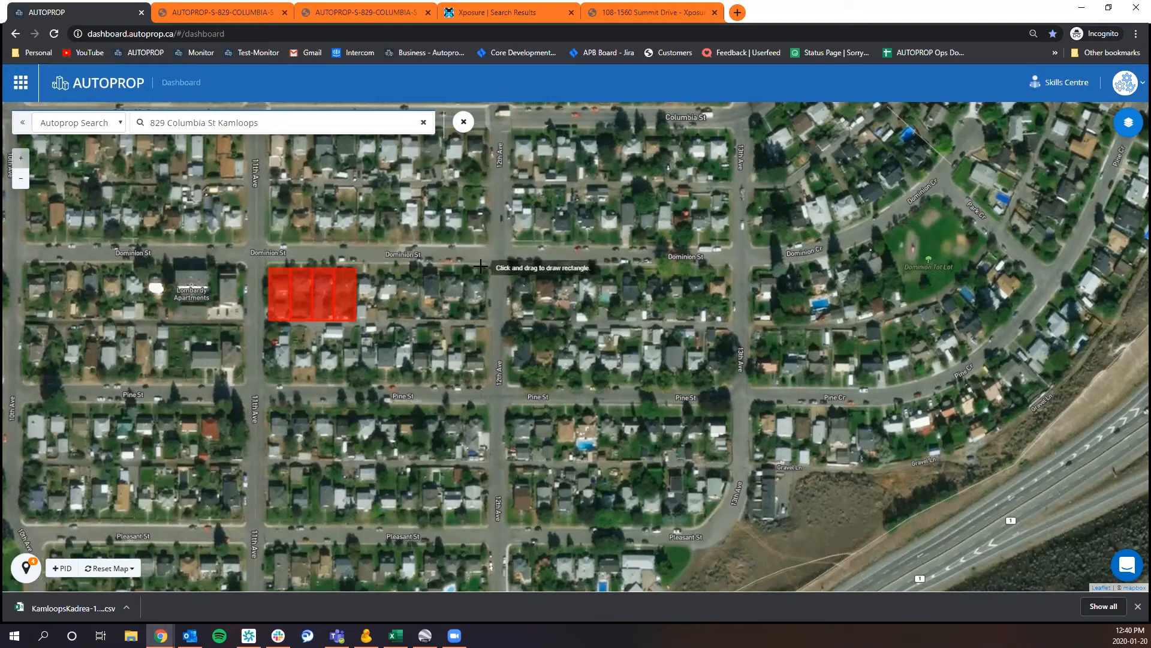
{"action": "mouse_move", "coordinate": [480, 266]}
{"action": "left_mouse_down"}
{"action": "mouse_move", "coordinate": [435, 324]}
{"action": "mouse_move", "coordinate": [333, 380]}
{"action": "mouse_move", "coordinate": [274, 382]}
{"action": "left_mouse_up"}
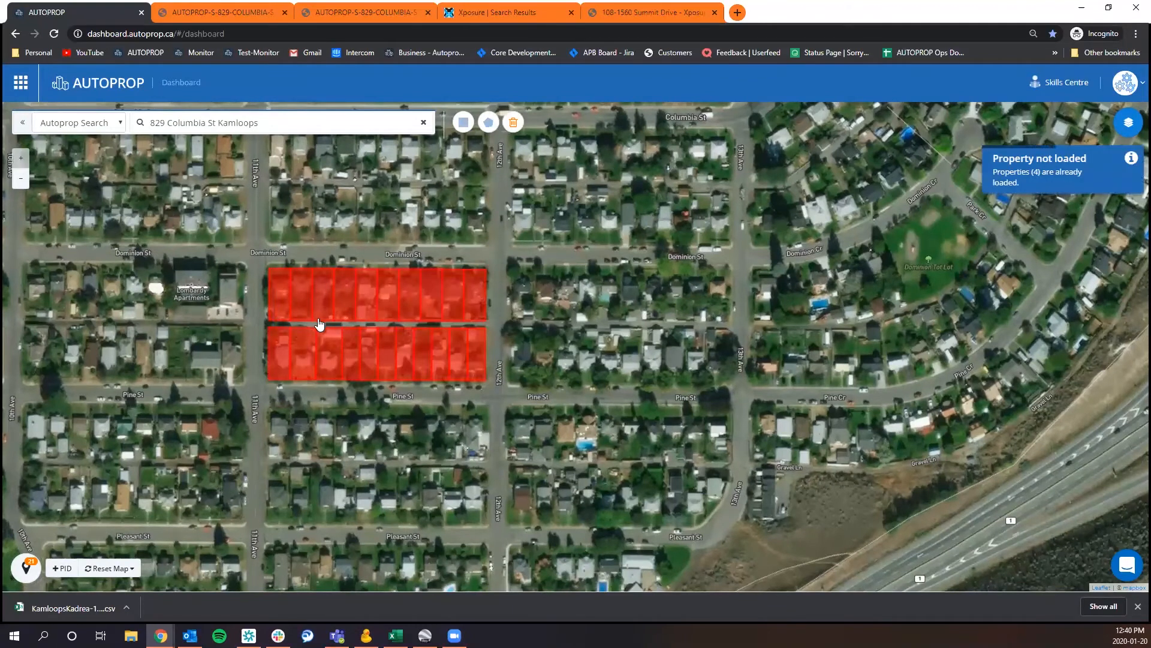
{"action": "left_click", "coordinate": [465, 124]}
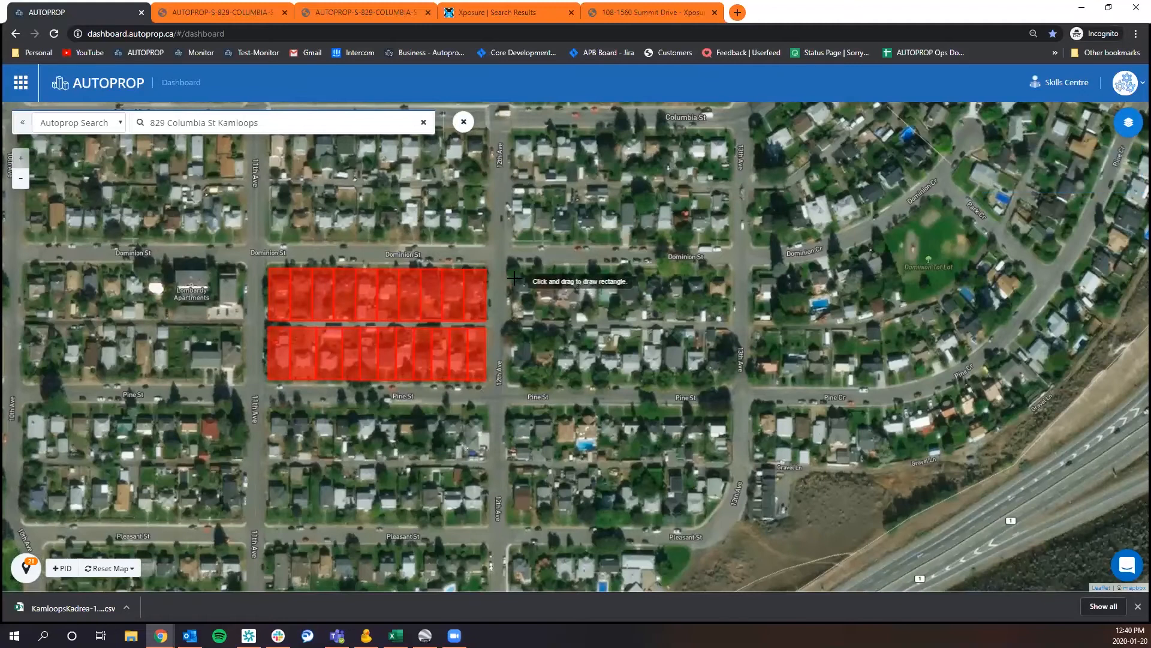
{"action": "mouse_move", "coordinate": [533, 297]}
{"action": "left_mouse_down"}
{"action": "mouse_move", "coordinate": [576, 351]}
{"action": "mouse_move", "coordinate": [716, 354]}
{"action": "mouse_move", "coordinate": [998, 538]}
{"action": "mouse_move", "coordinate": [1116, 543]}
{"action": "mouse_move", "coordinate": [739, 416]}
{"action": "mouse_move", "coordinate": [717, 383]}
{"action": "left_mouse_up"}
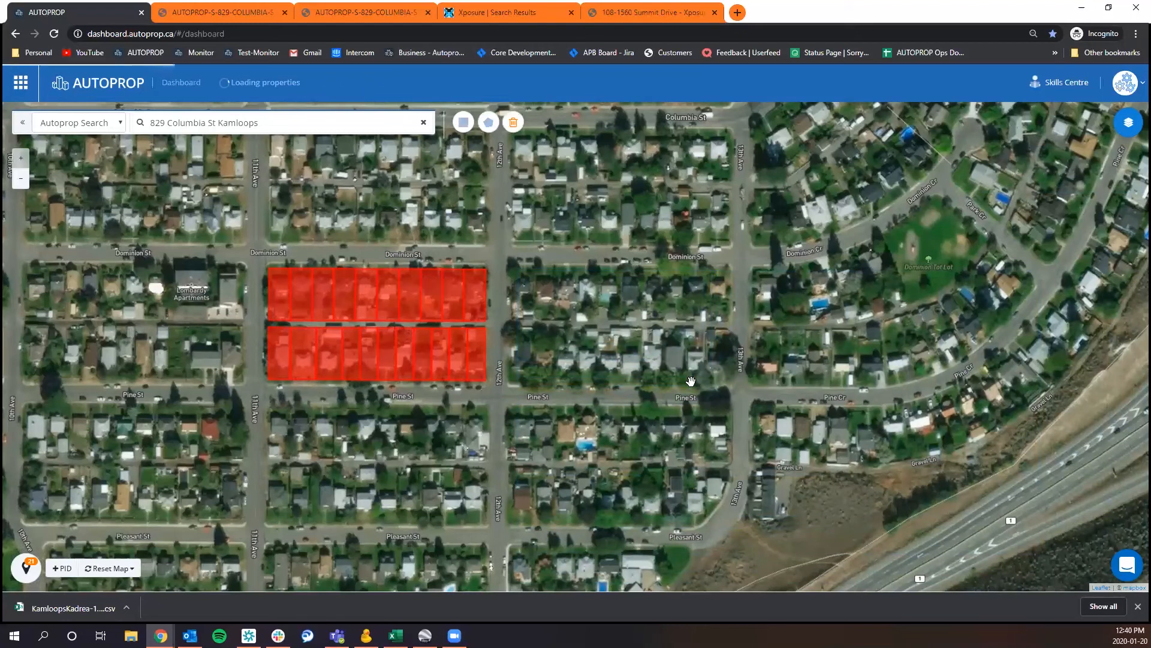
Try a rectangular selection of about 16.9 ha over the blocks south of Pine St, then dismiss the notification.
{"action": "scroll", "coordinate": [507, 405], "scroll_direction": "down", "scroll_amount": 1}
{"action": "left_click_drag", "start_coordinate": [501, 337], "coordinate": [522, 252]}
{"action": "left_click", "coordinate": [462, 123]}
{"action": "left_click_drag", "start_coordinate": [219, 295], "coordinate": [602, 525]}
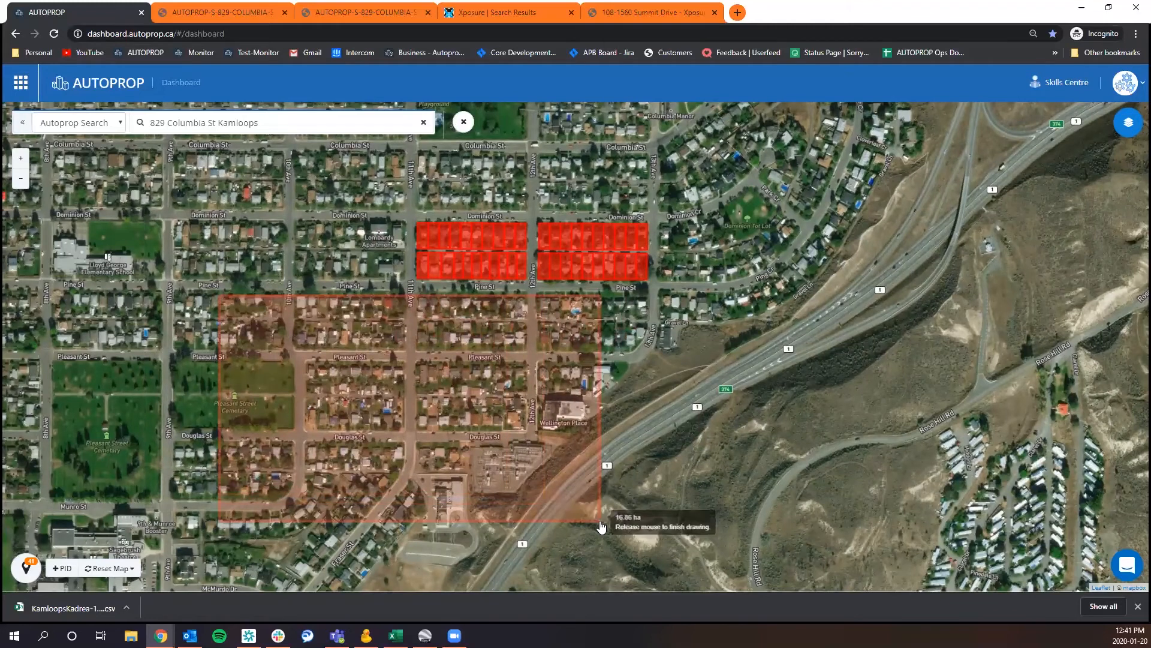
{"action": "left_click_drag", "start_coordinate": [602, 526], "coordinate": [601, 526]}
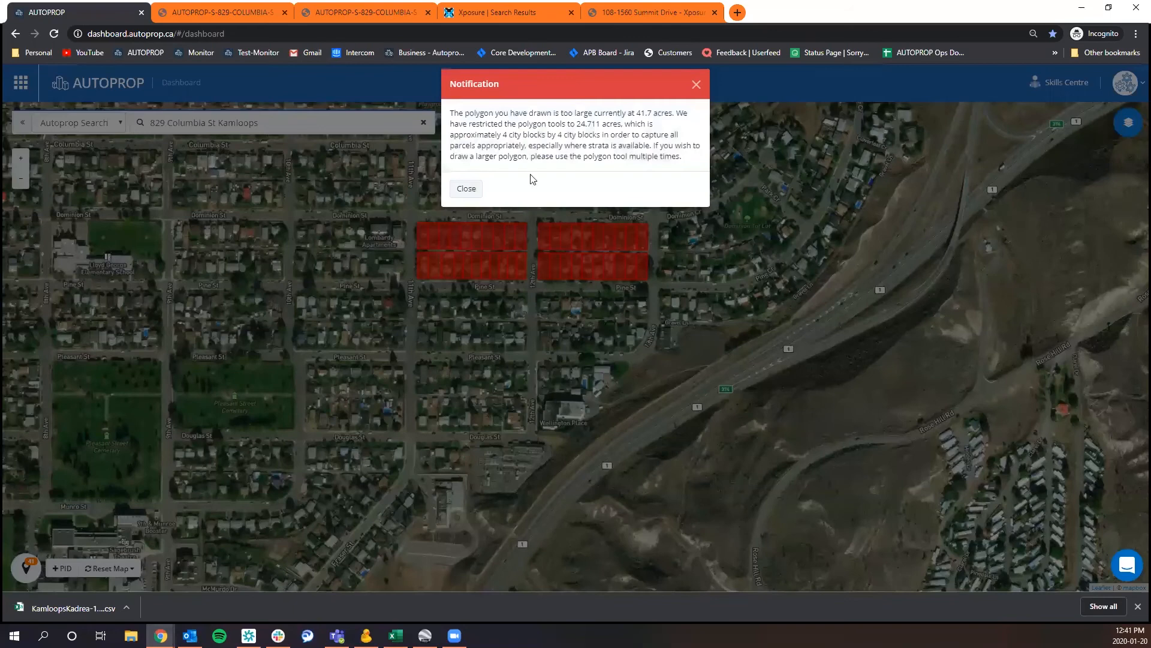
{"action": "left_click", "coordinate": [464, 190]}
Select the lots around Columbia St just east of 13th Ave with a rectangular selection.
{"action": "left_click_drag", "start_coordinate": [662, 271], "coordinate": [337, 394]}
{"action": "left_click_drag", "start_coordinate": [431, 246], "coordinate": [344, 343]}
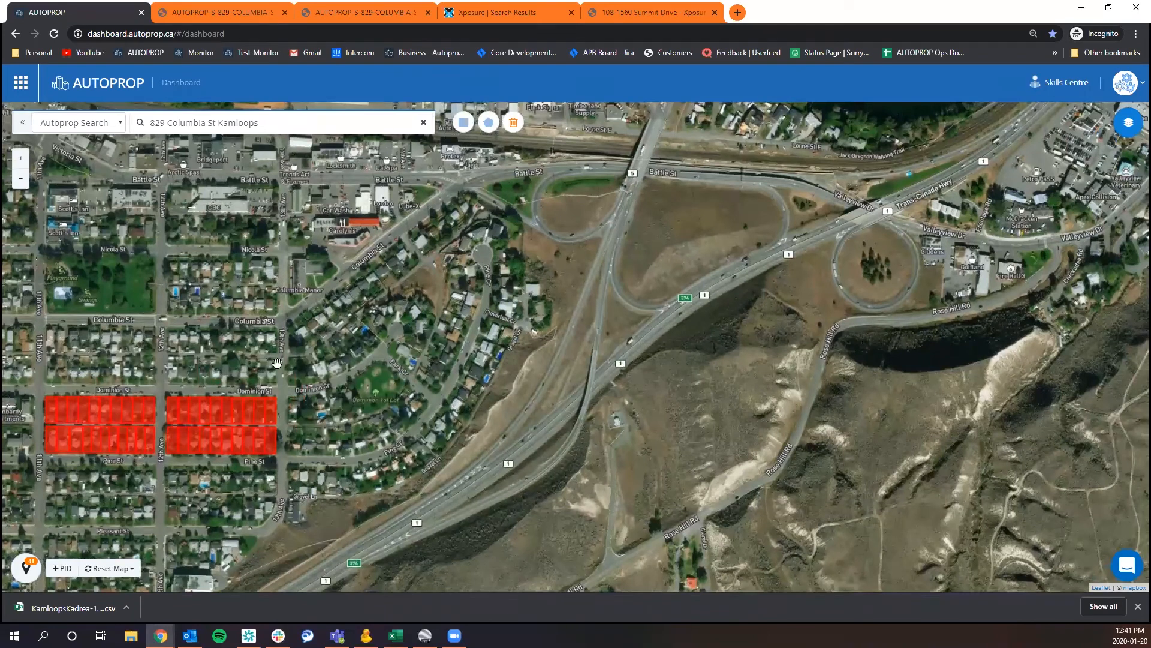
{"action": "left_click_drag", "start_coordinate": [277, 363], "coordinate": [205, 397]}
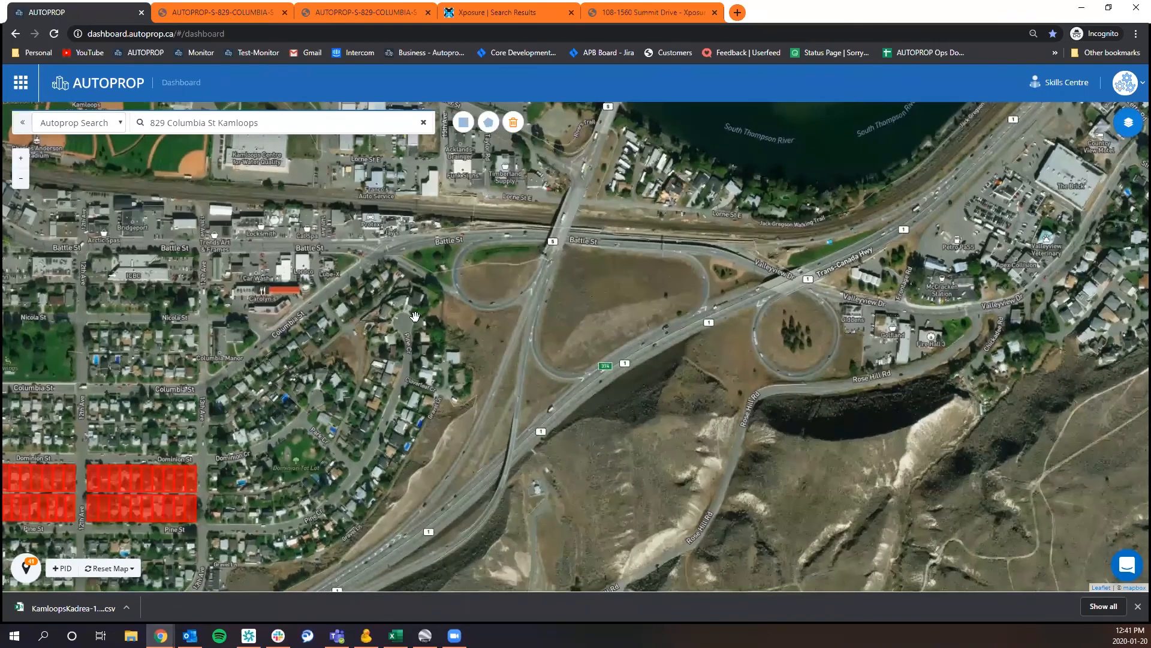
{"action": "left_click", "coordinate": [463, 122]}
{"action": "mouse_move", "coordinate": [205, 300]}
{"action": "left_mouse_down"}
{"action": "mouse_move", "coordinate": [303, 321]}
{"action": "mouse_move", "coordinate": [418, 385]}
{"action": "mouse_move", "coordinate": [368, 358]}
{"action": "left_mouse_up"}
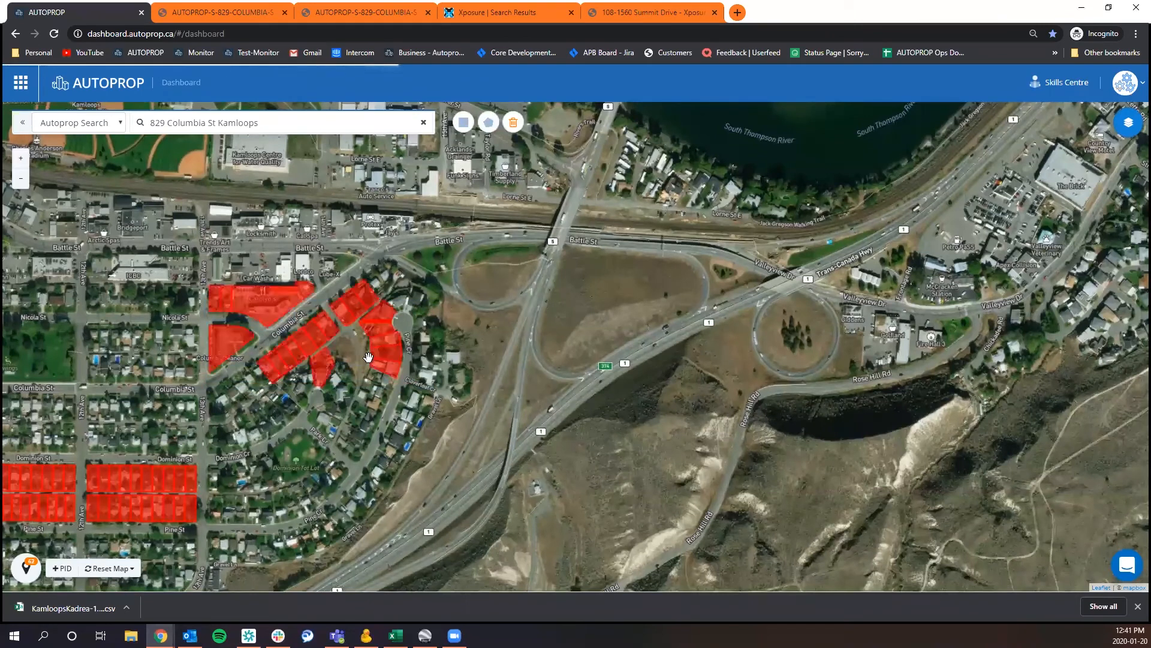
Clear all selections from the map using the map reset options.
{"action": "left_click", "coordinate": [124, 569]}
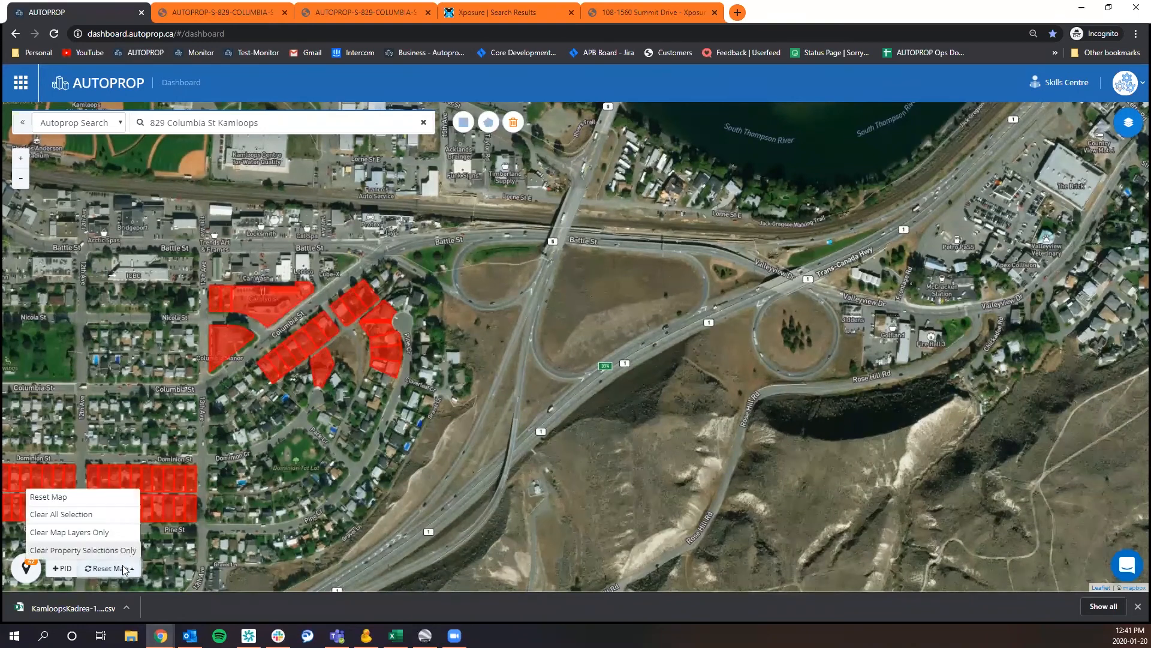
{"action": "left_click", "coordinate": [60, 514]}
{"action": "left_click", "coordinate": [688, 142]}
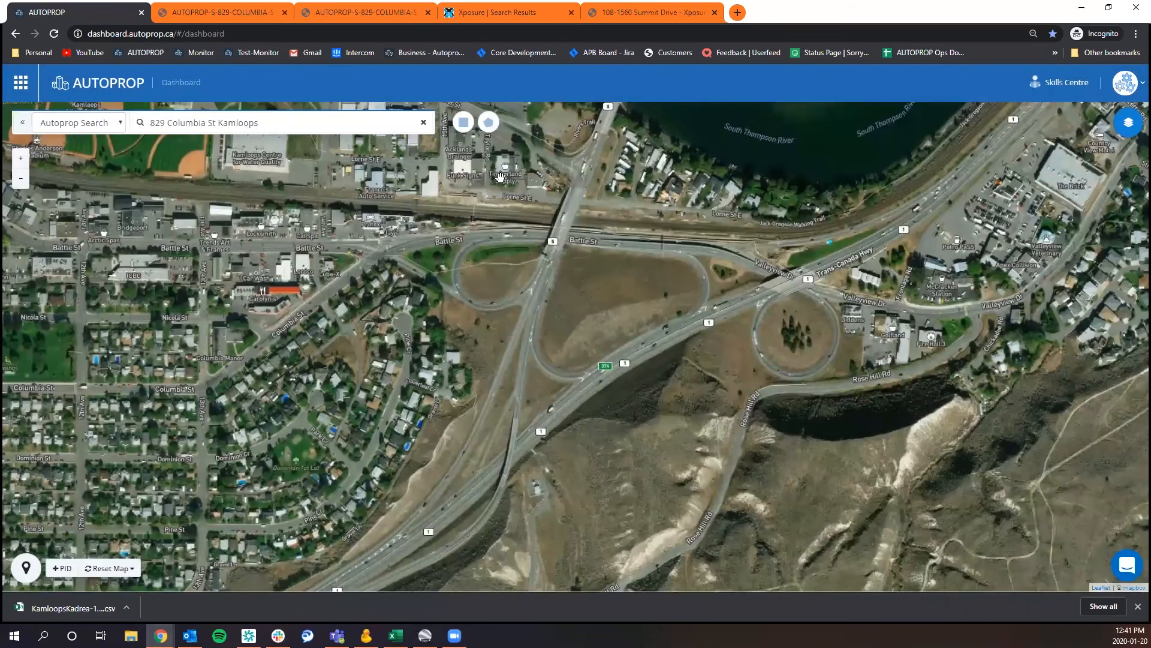
Draw a polygon selection of about 1.18 ha around the diagonal strip of lots on the south side of Columbia St.
{"action": "left_click", "coordinate": [489, 123]}
{"action": "left_click", "coordinate": [388, 256]}
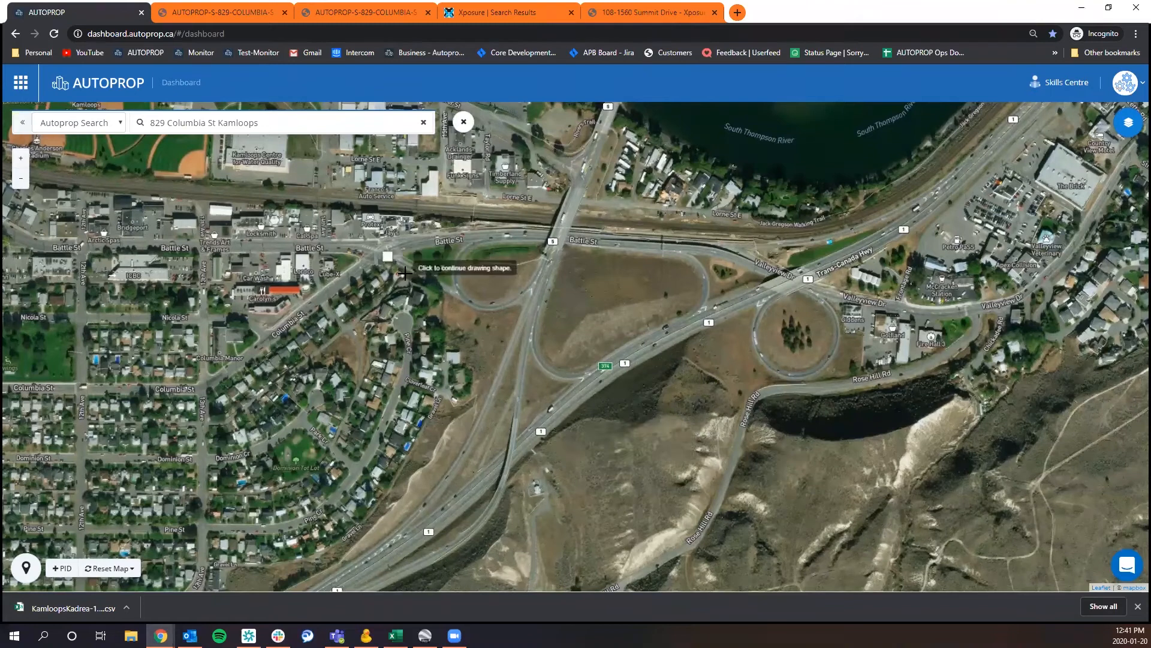
{"action": "left_click", "coordinate": [403, 278]}
{"action": "left_click", "coordinate": [343, 322]}
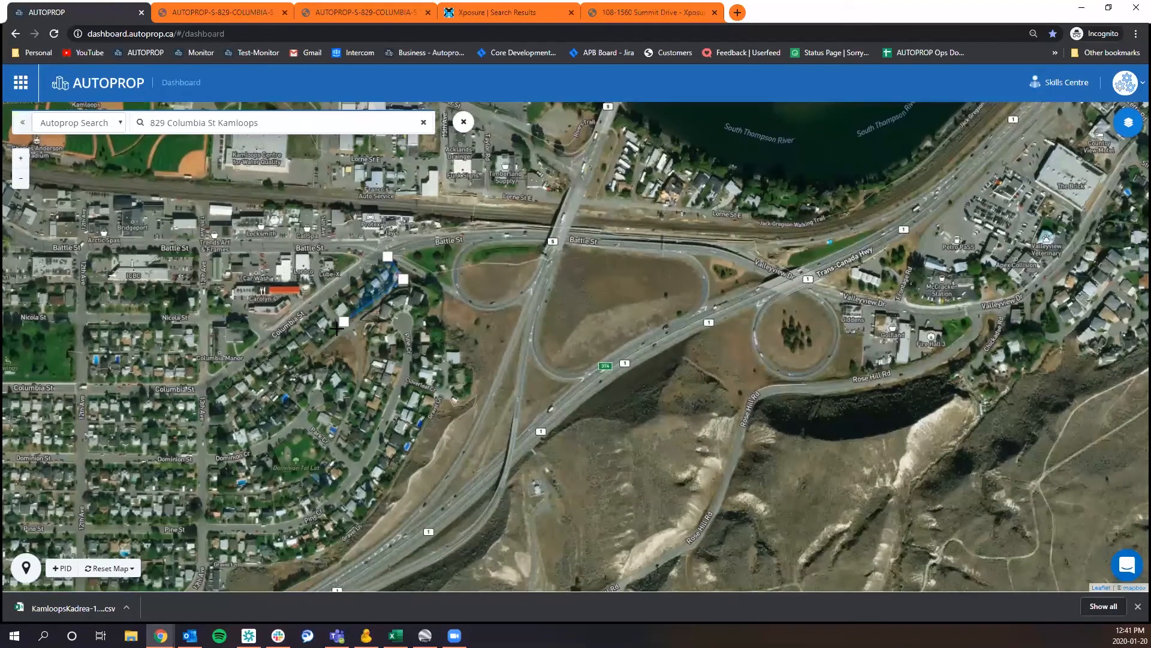
{"action": "left_click", "coordinate": [273, 375]}
{"action": "left_click", "coordinate": [217, 418]}
{"action": "left_click", "coordinate": [210, 388]}
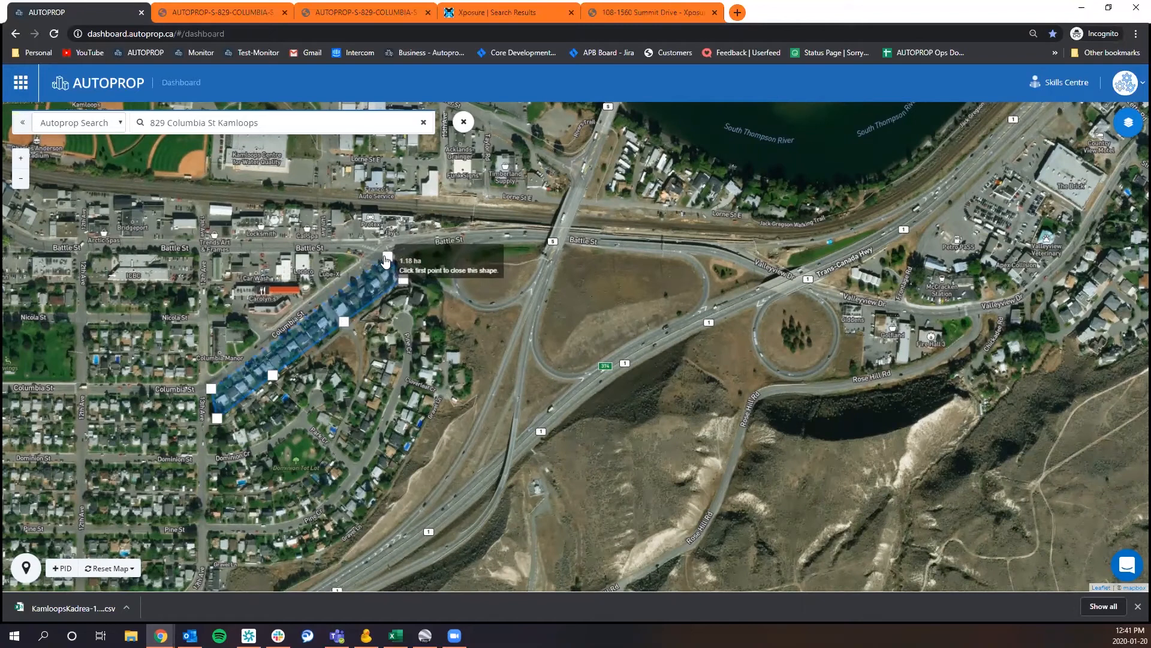
{"action": "left_click", "coordinate": [386, 258]}
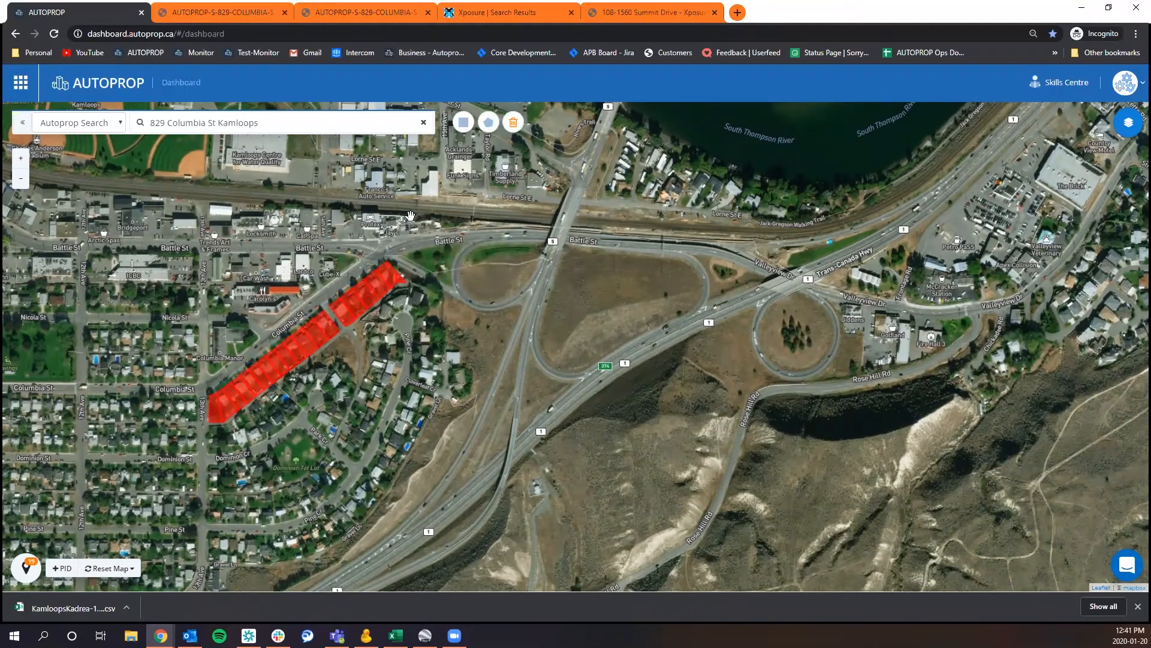
Draw a polygon selection of about 1.14 ha around the lots north of Dominion Cr, just below the selected Columbia St strip.
{"action": "left_click", "coordinate": [489, 124]}
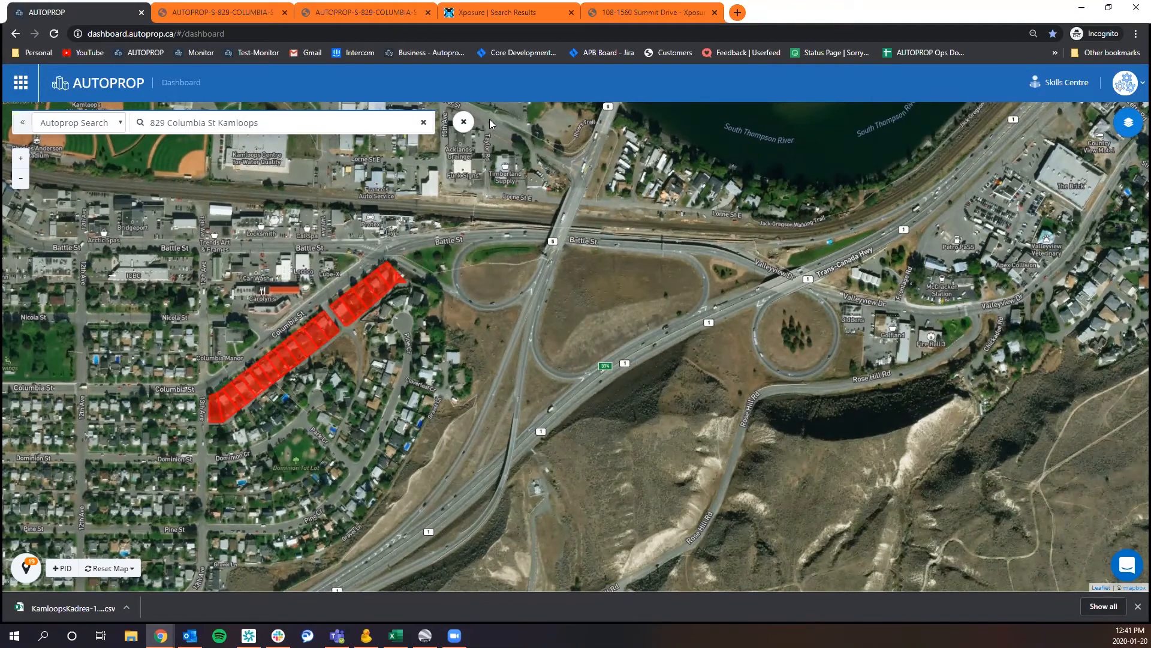
{"action": "left_click", "coordinate": [212, 427]}
{"action": "left_click", "coordinate": [235, 421]}
{"action": "left_click", "coordinate": [263, 401]}
{"action": "left_click", "coordinate": [298, 373]}
{"action": "left_click", "coordinate": [350, 351]}
{"action": "left_click", "coordinate": [350, 400]}
{"action": "left_click", "coordinate": [331, 436]}
{"action": "left_click", "coordinate": [308, 415]}
{"action": "left_click", "coordinate": [255, 438]}
{"action": "left_click", "coordinate": [214, 452]}
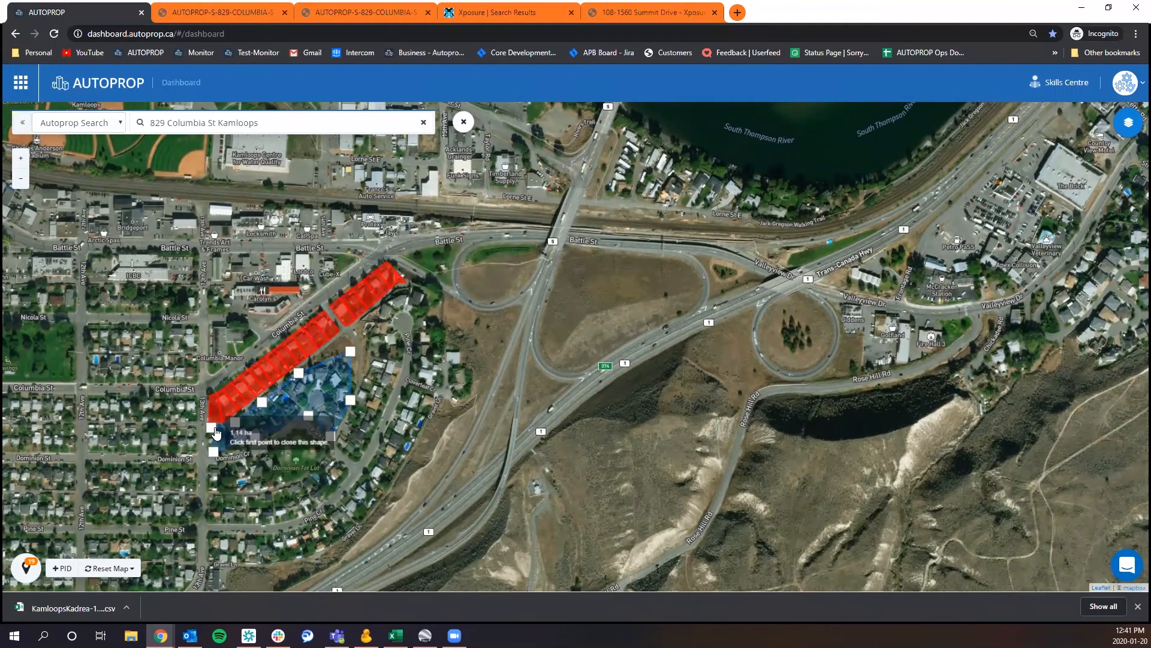
{"action": "left_click", "coordinate": [212, 428]}
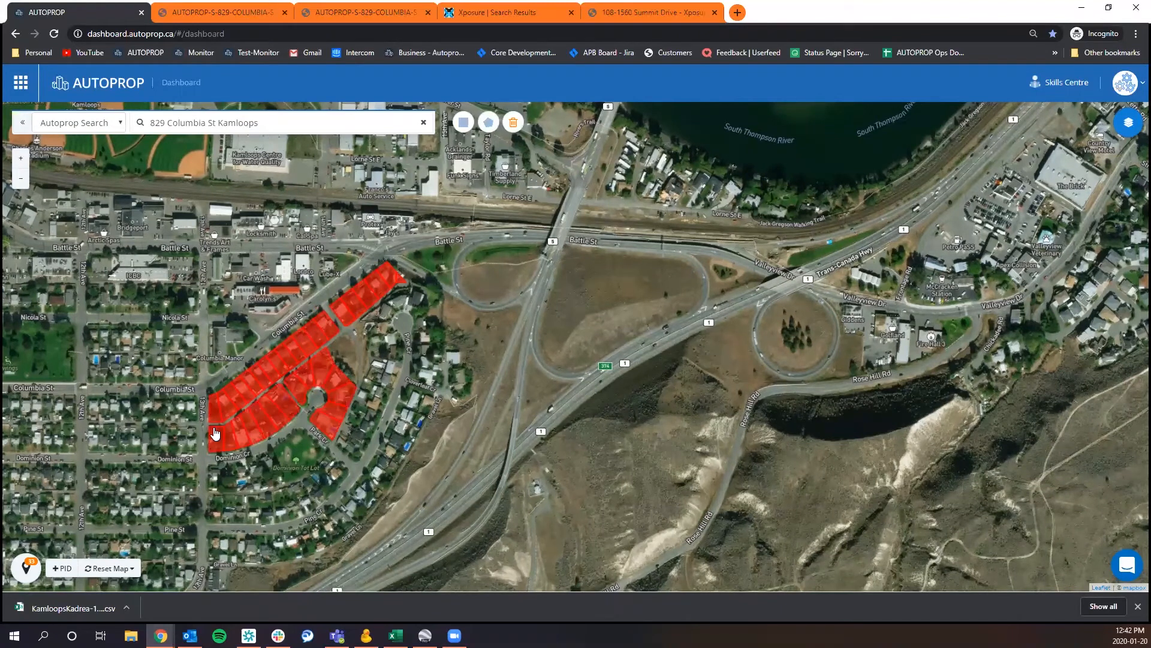
Review the polygon-selected lots in the properties table, then return to the map.
{"action": "left_click_drag", "start_coordinate": [178, 449], "coordinate": [141, 426]}
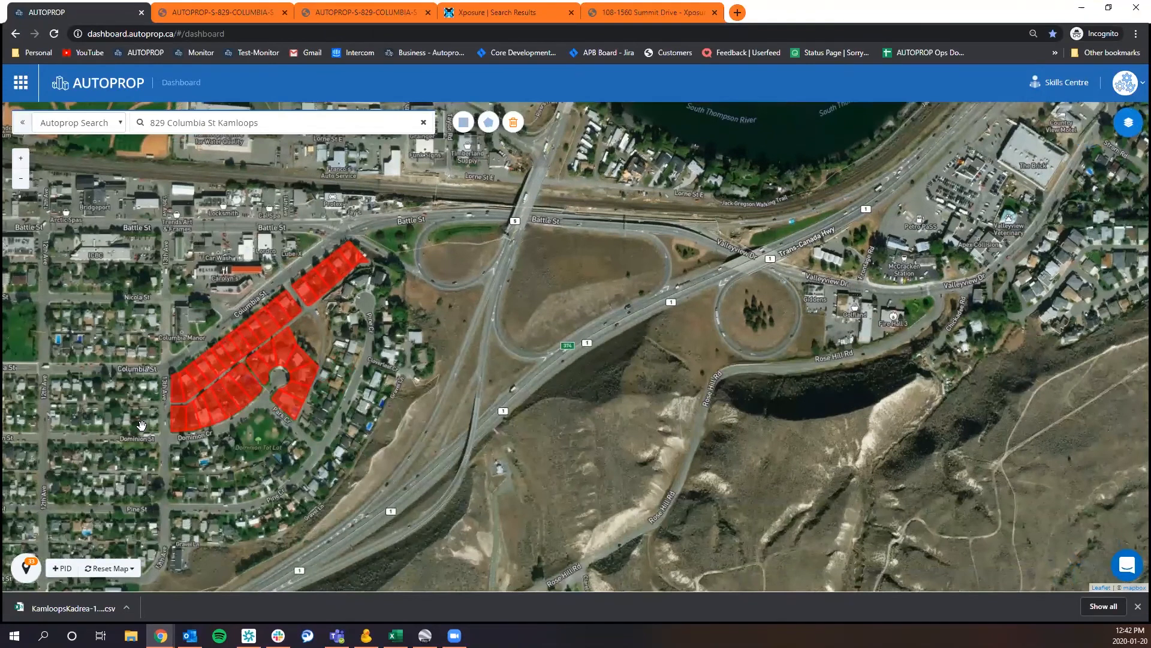
{"action": "left_click", "coordinate": [34, 568]}
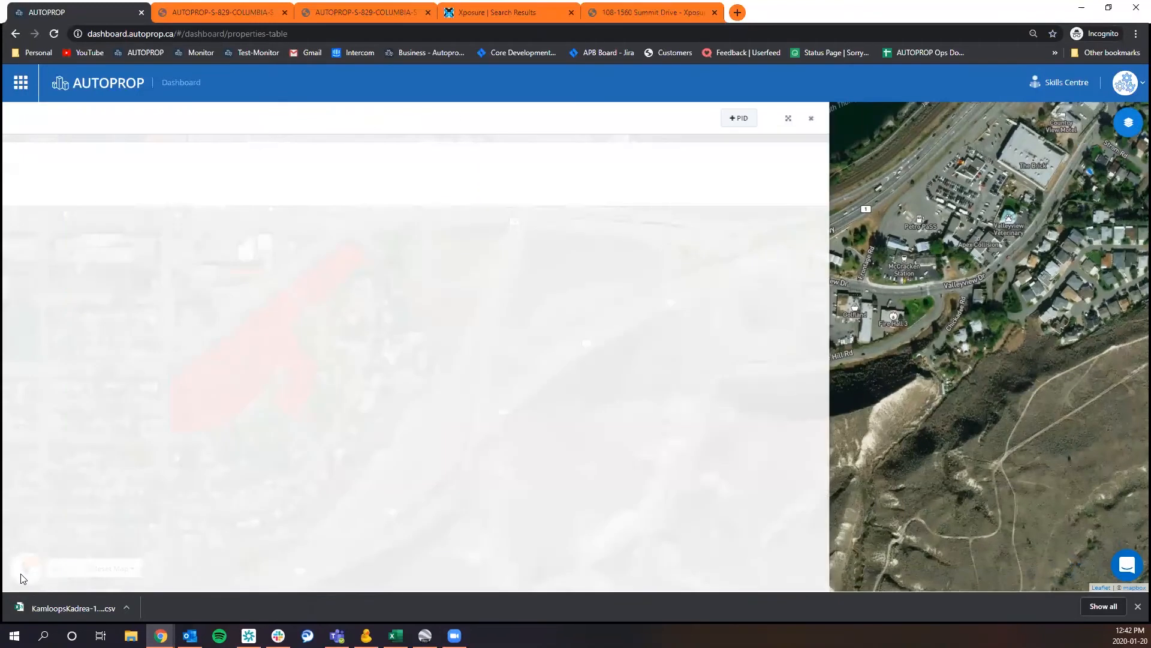
{"action": "scroll", "coordinate": [262, 316], "scroll_direction": "down", "scroll_amount": 12}
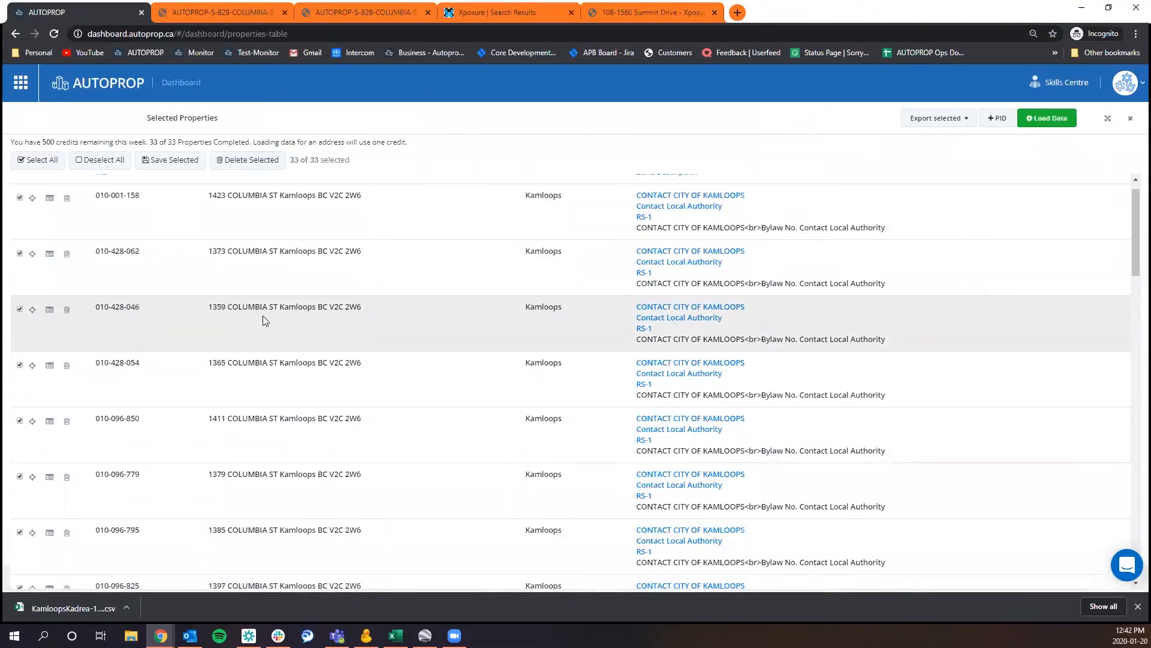
{"action": "scroll", "coordinate": [258, 335], "scroll_direction": "down", "scroll_amount": 3}
{"action": "scroll", "coordinate": [258, 333], "scroll_direction": "up", "scroll_amount": 15}
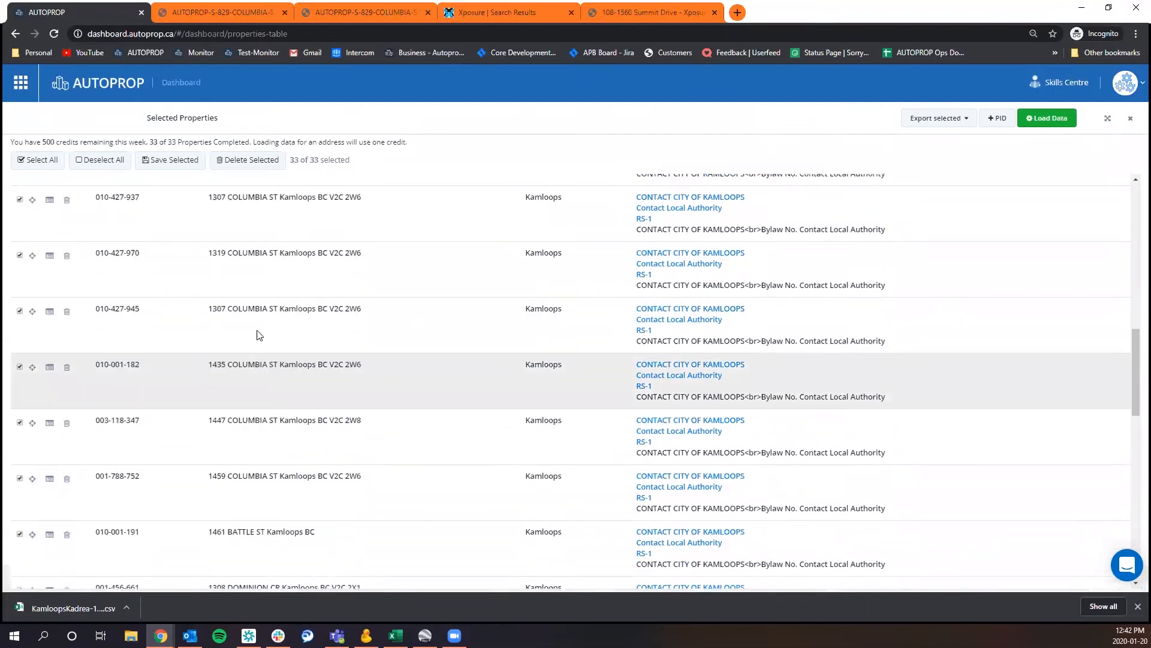
{"action": "left_click", "coordinate": [1109, 119]}
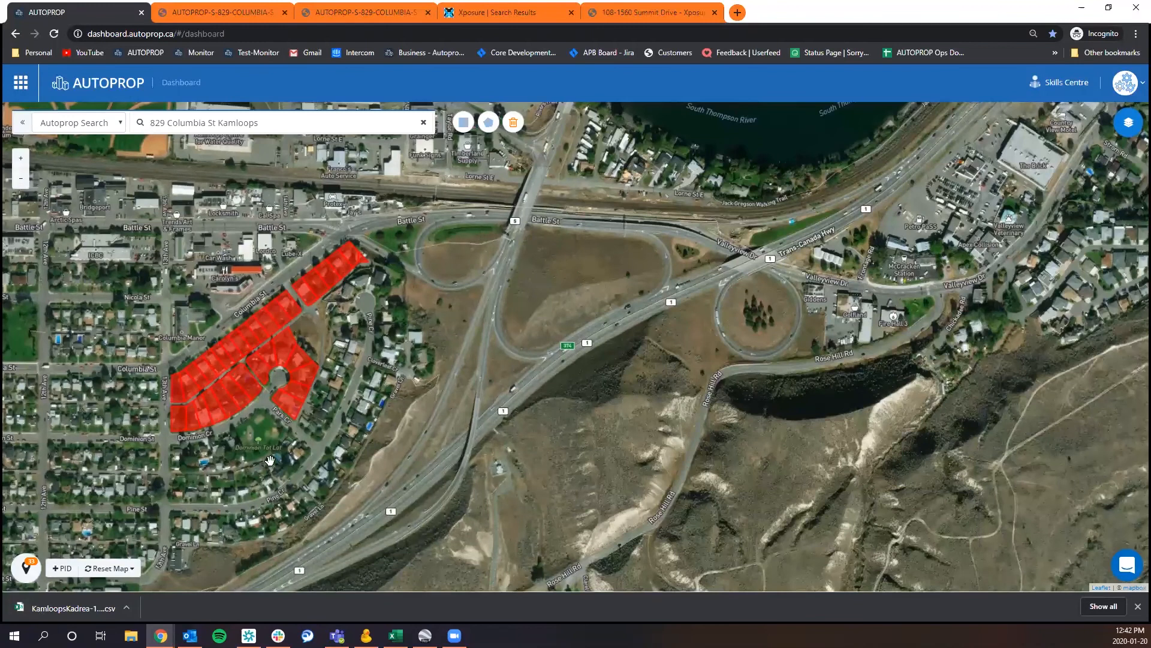
Export all selected properties from the properties table to Excel (CSV), then close the table.
{"action": "left_click", "coordinate": [26, 574]}
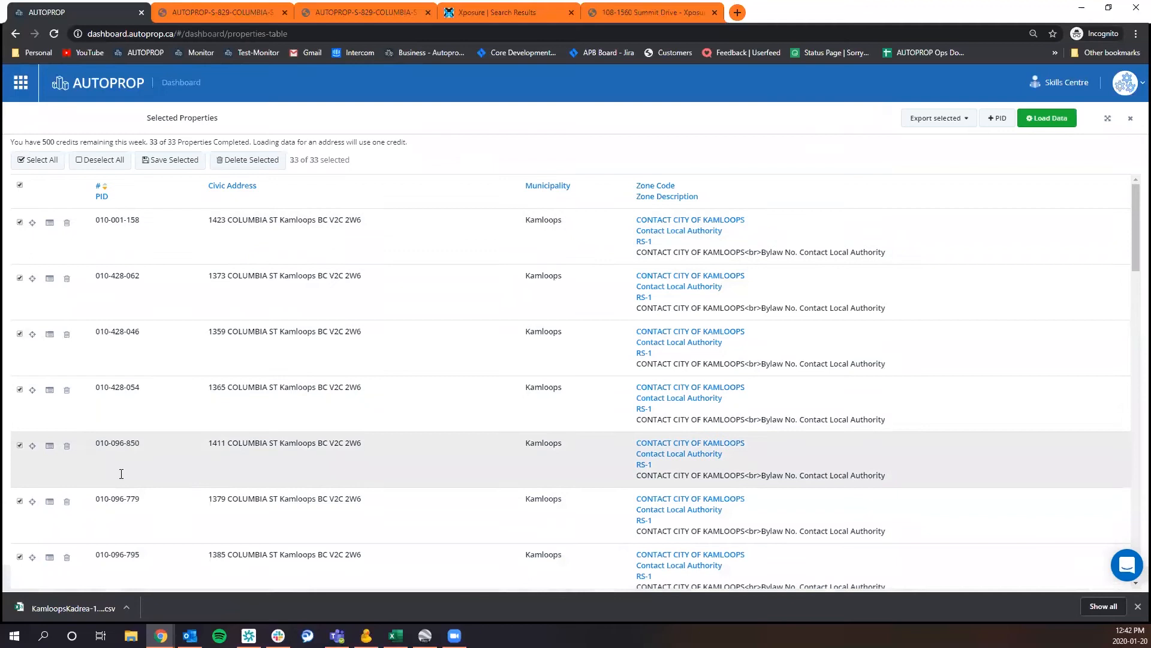
{"action": "scroll", "coordinate": [265, 316], "scroll_direction": "down", "scroll_amount": 4}
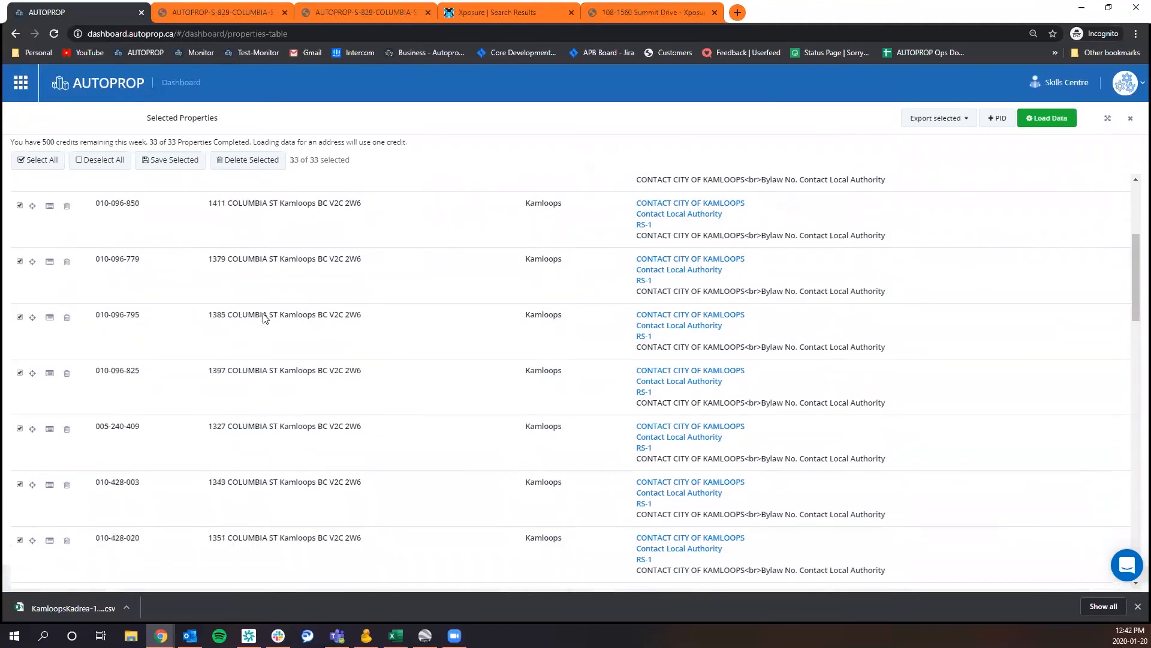
{"action": "scroll", "coordinate": [264, 317], "scroll_direction": "up", "scroll_amount": 4}
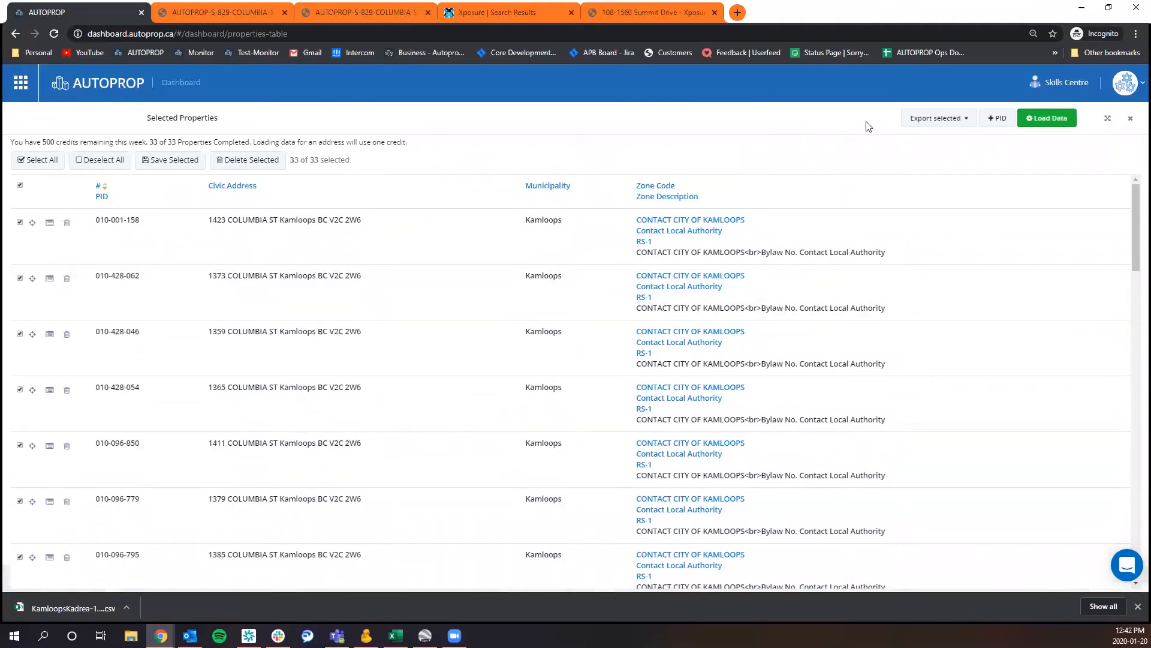
{"action": "left_click", "coordinate": [946, 123]}
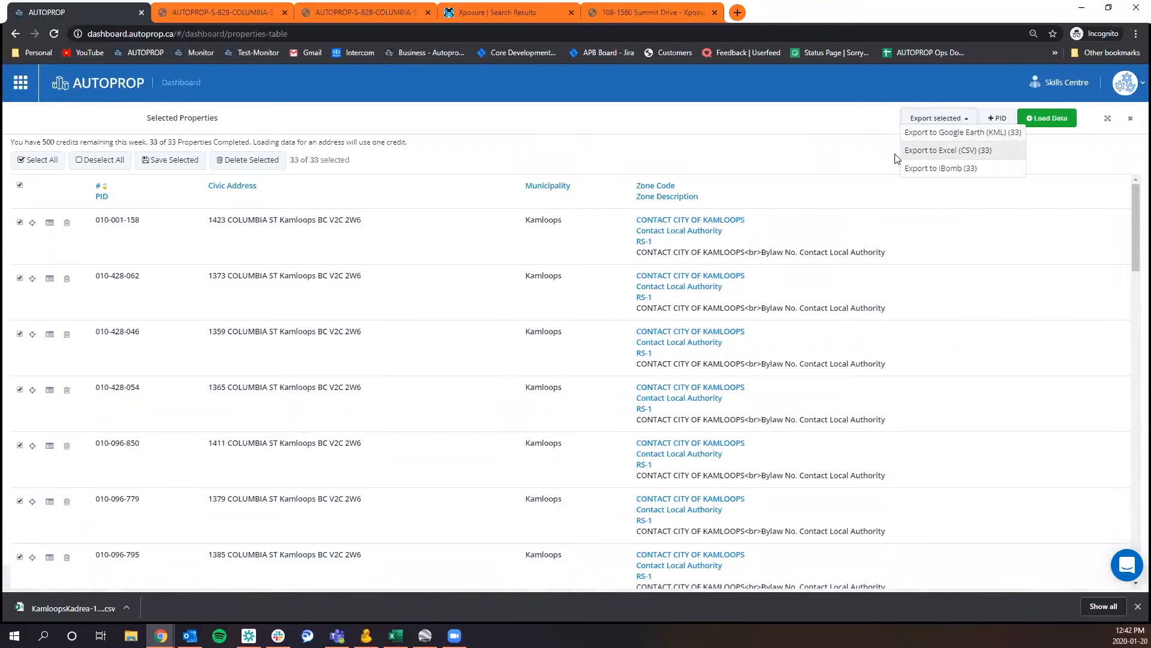
{"action": "left_click", "coordinate": [1009, 151]}
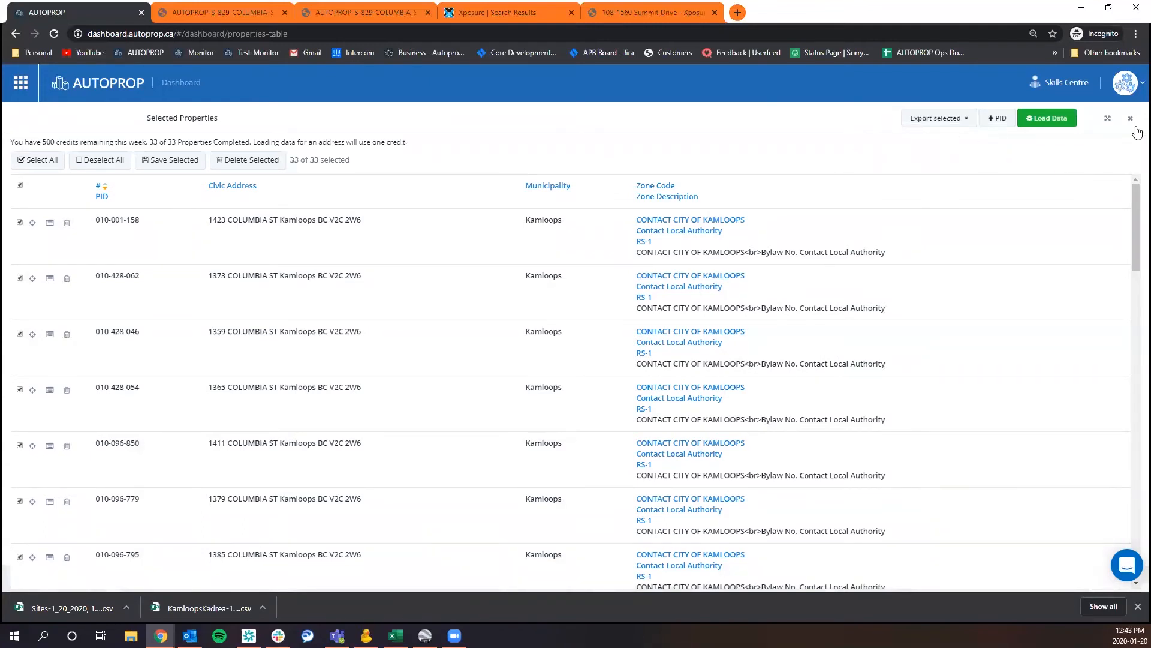
{"action": "left_click", "coordinate": [1130, 123]}
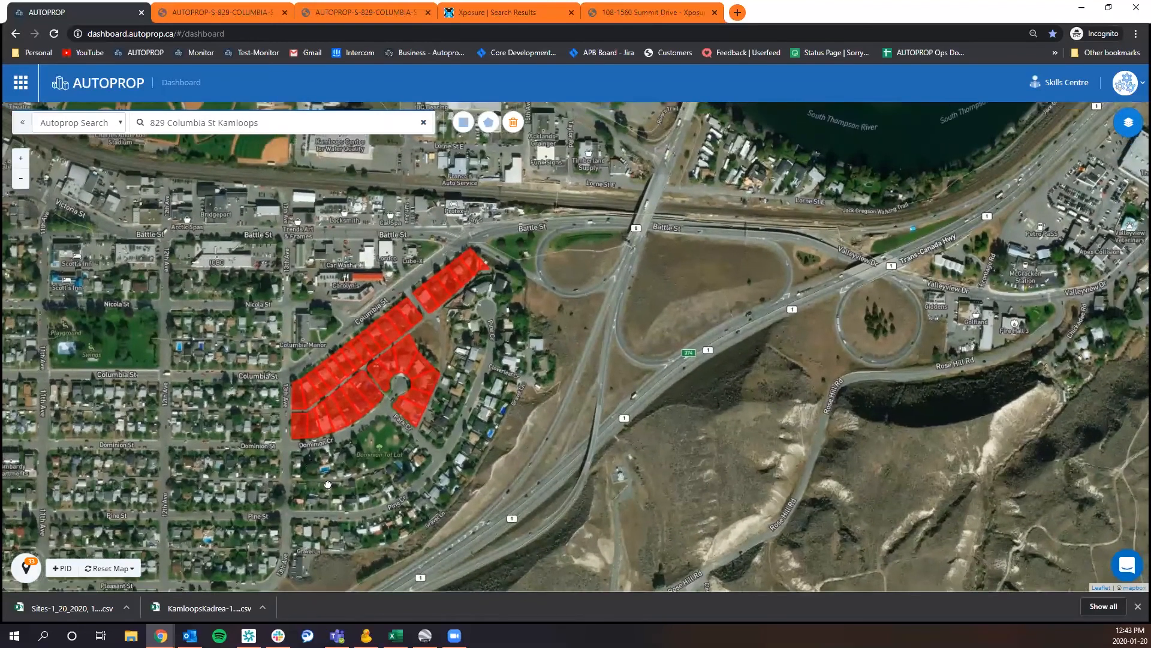
Clear only the property selections from the map and confirm the deletion.
{"action": "left_click_drag", "start_coordinate": [311, 466], "coordinate": [339, 496]}
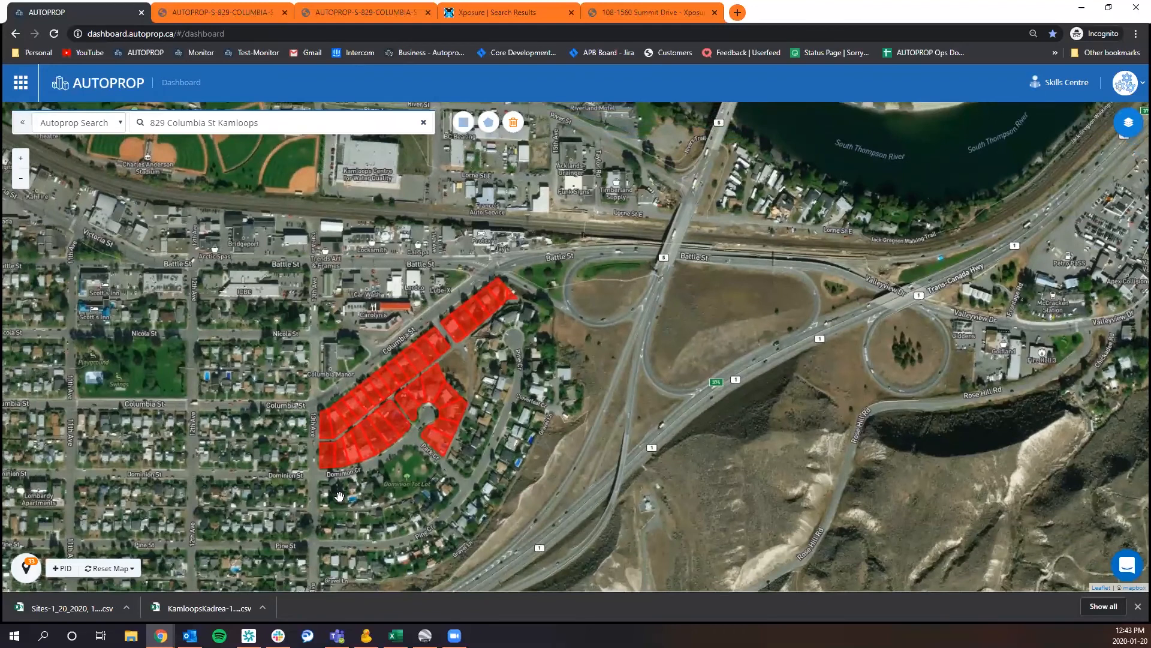
{"action": "left_click", "coordinate": [132, 569]}
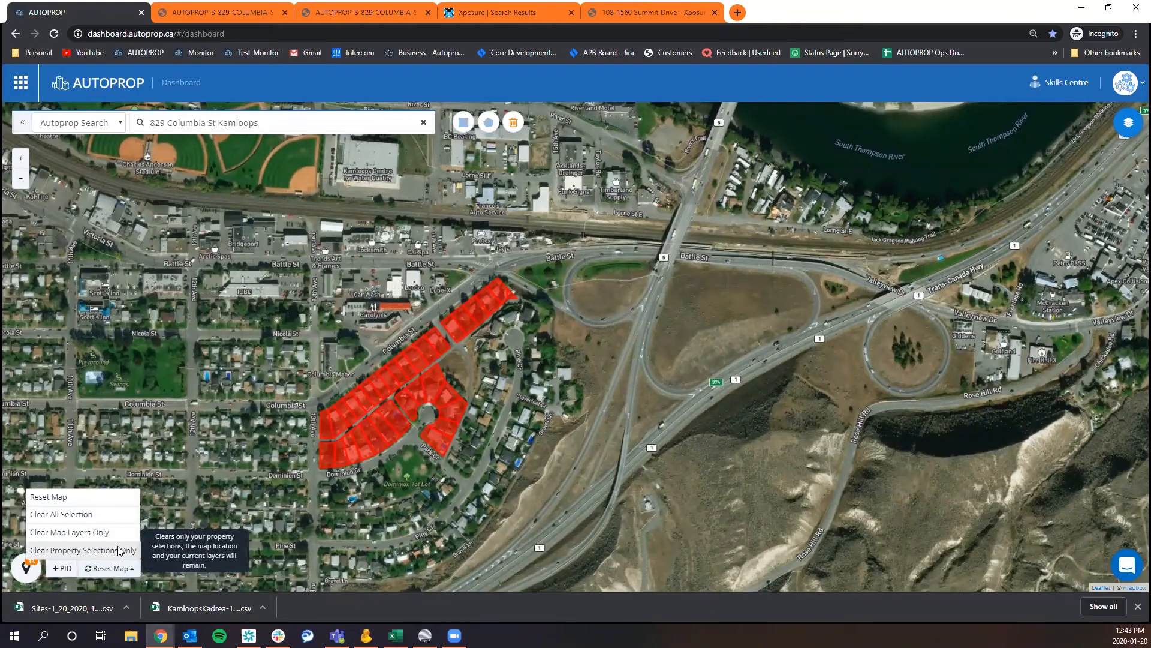
{"action": "left_click", "coordinate": [119, 550]}
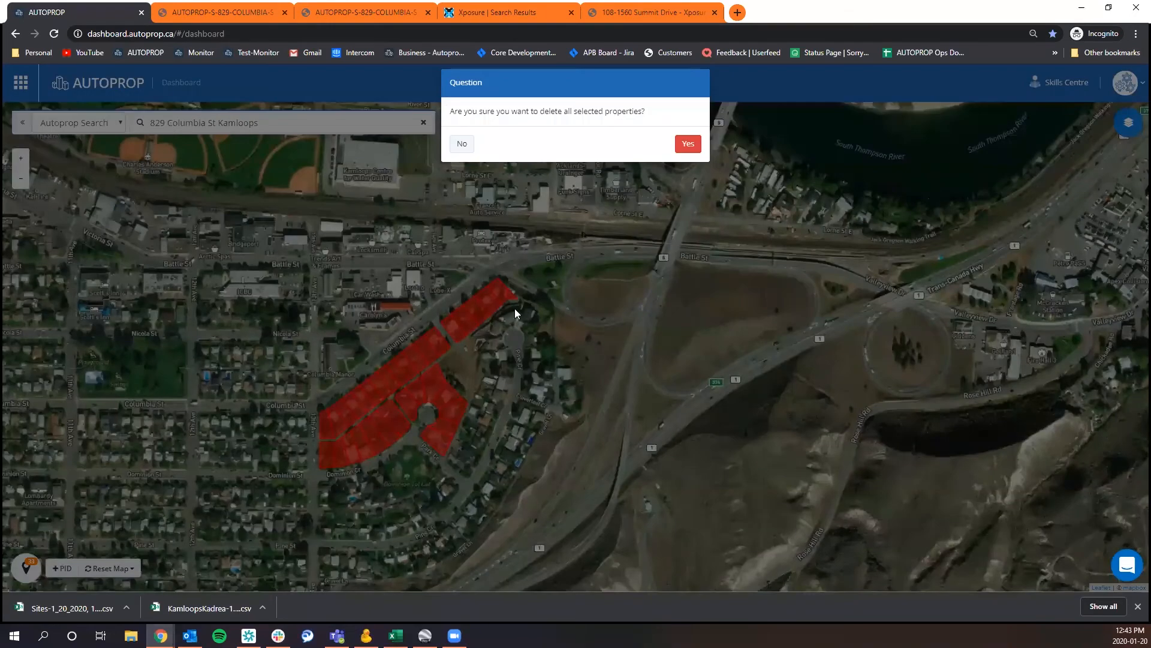
{"action": "left_click", "coordinate": [686, 146]}
Select the riverside strata complex on Lorne St and add all 94 of its strata properties.
{"action": "left_click_drag", "start_coordinate": [131, 181], "coordinate": [432, 417]}
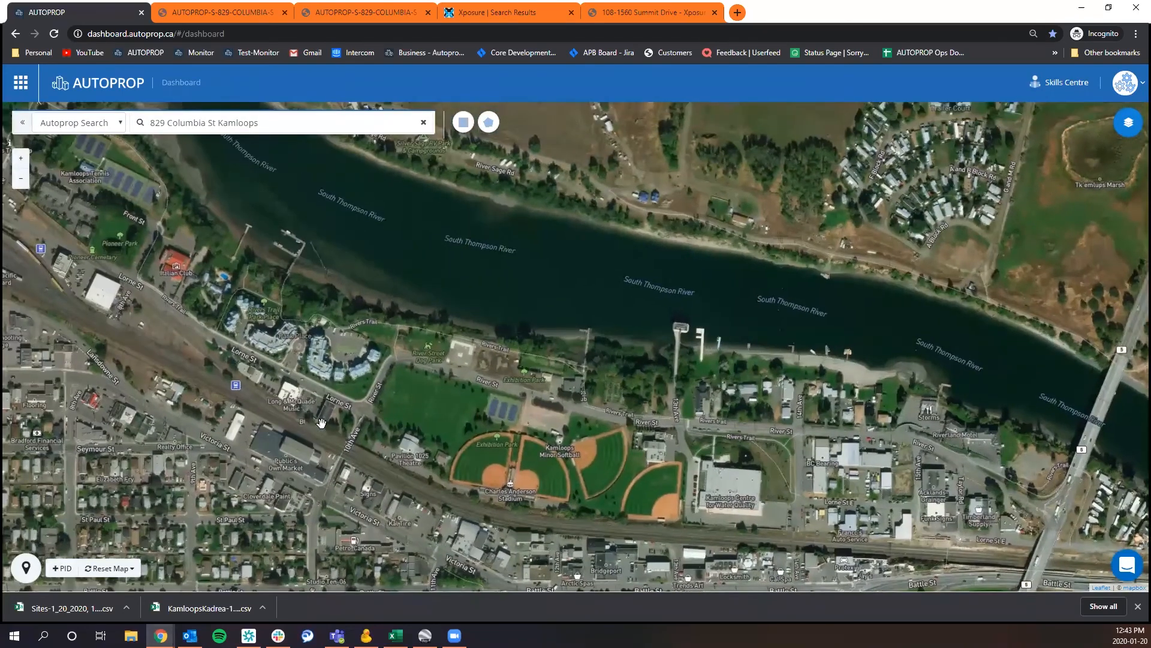
{"action": "left_click", "coordinate": [323, 359]}
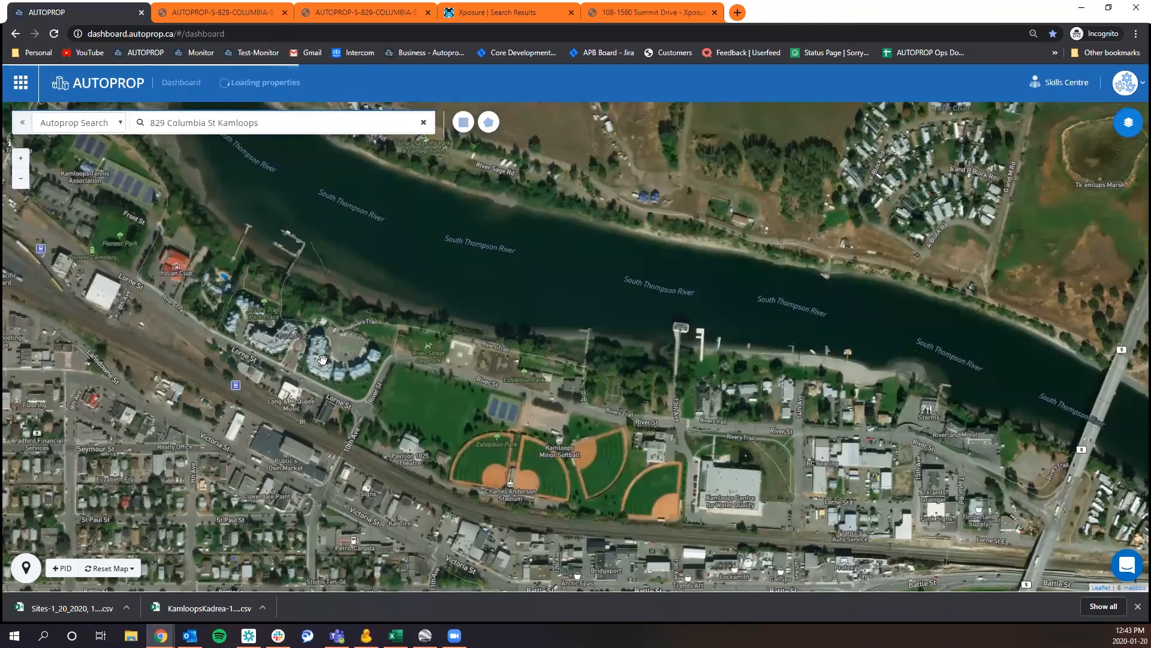
{"action": "left_click", "coordinate": [270, 340]}
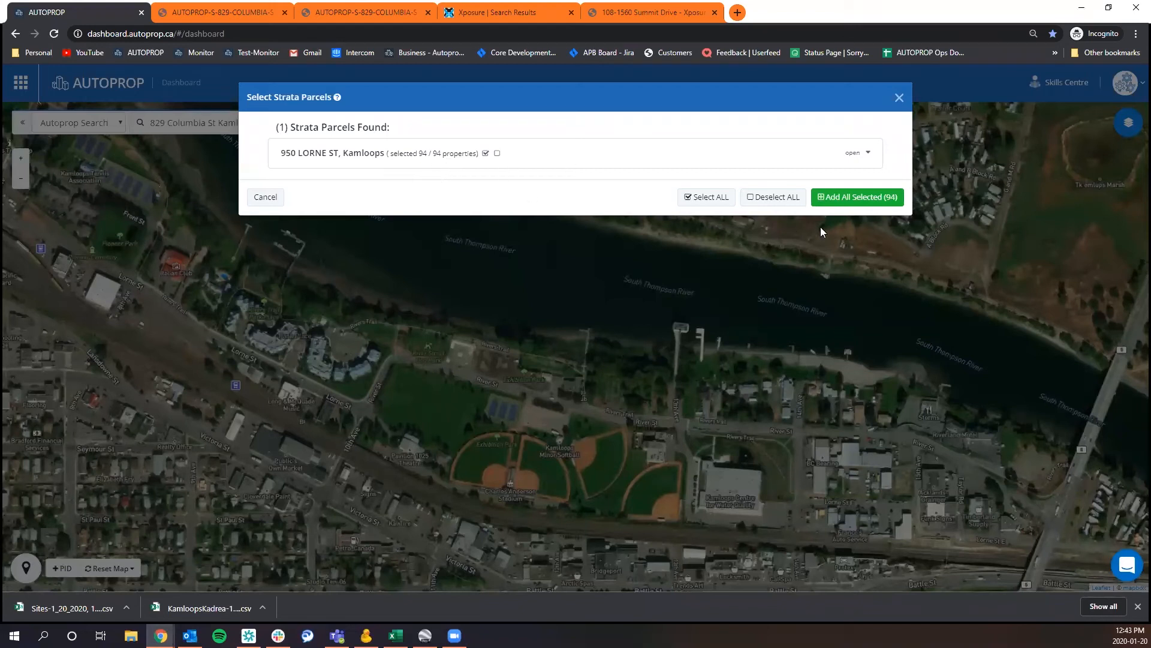
{"action": "left_click", "coordinate": [861, 204]}
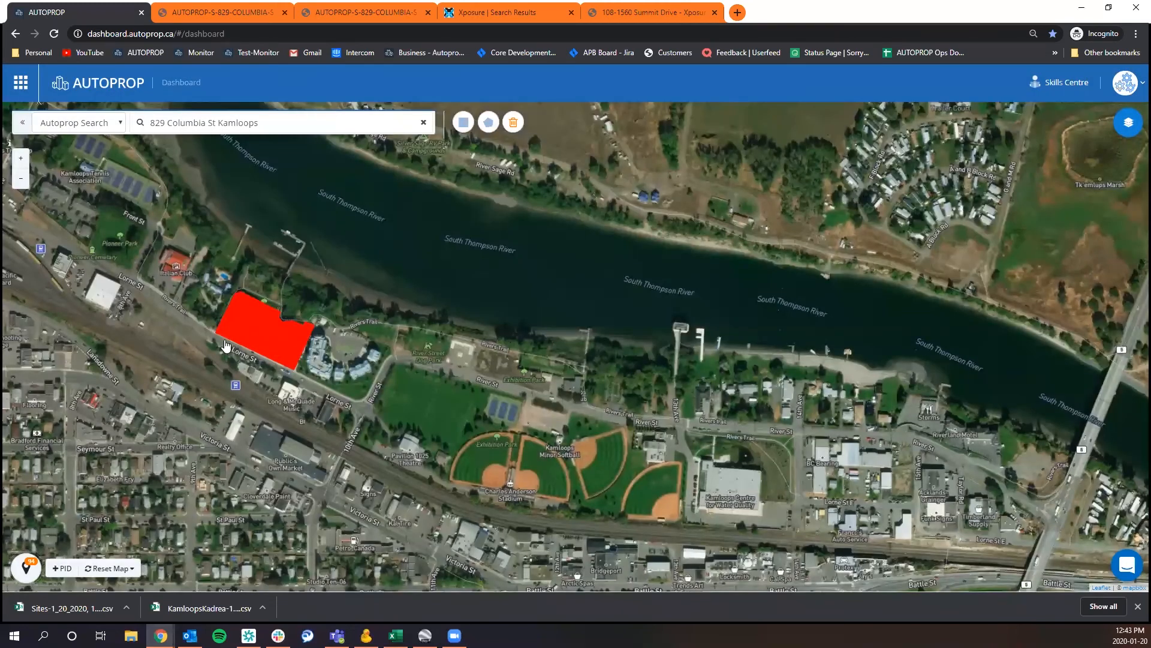
Look through the individual units listed for the selected Lorne St strata parcel, then close the list.
{"action": "left_click", "coordinate": [257, 334]}
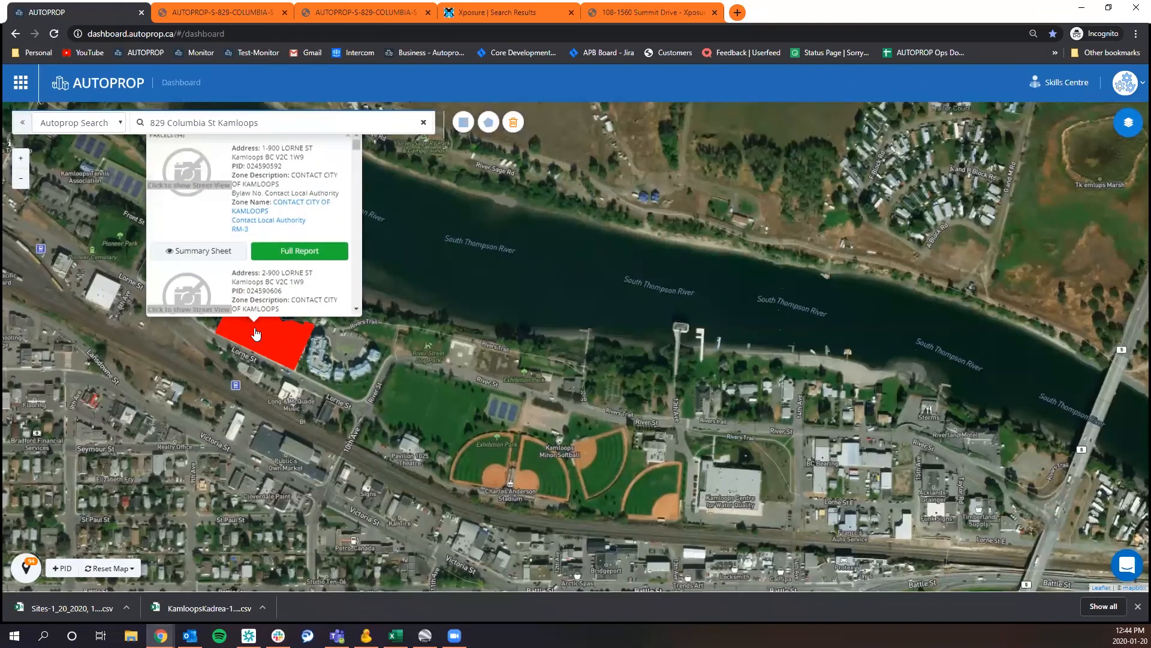
{"action": "scroll", "coordinate": [260, 188], "scroll_direction": "down", "scroll_amount": 15}
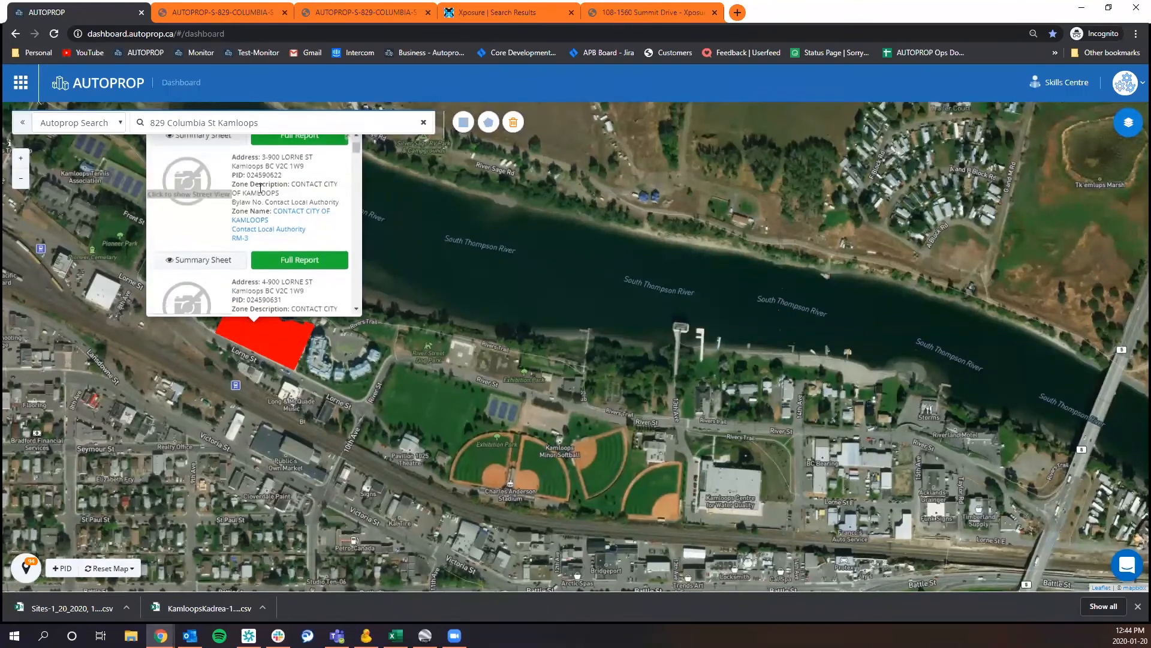
{"action": "scroll", "coordinate": [264, 181], "scroll_direction": "down", "scroll_amount": 5}
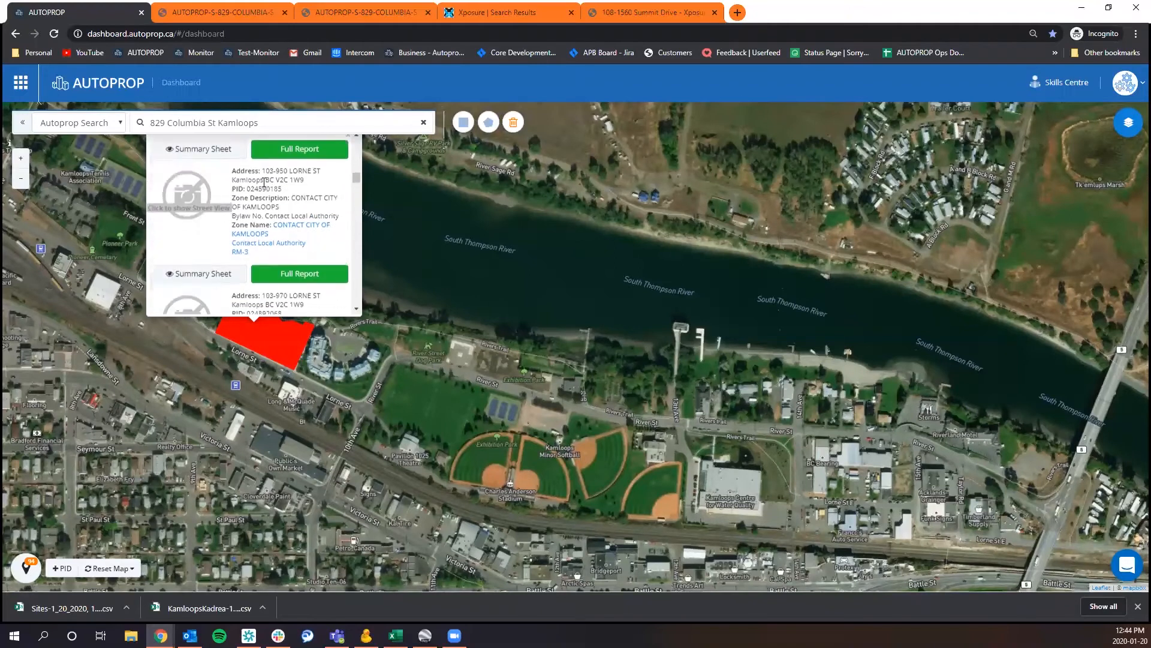
{"action": "left_click_drag", "start_coordinate": [373, 409], "coordinate": [373, 459]}
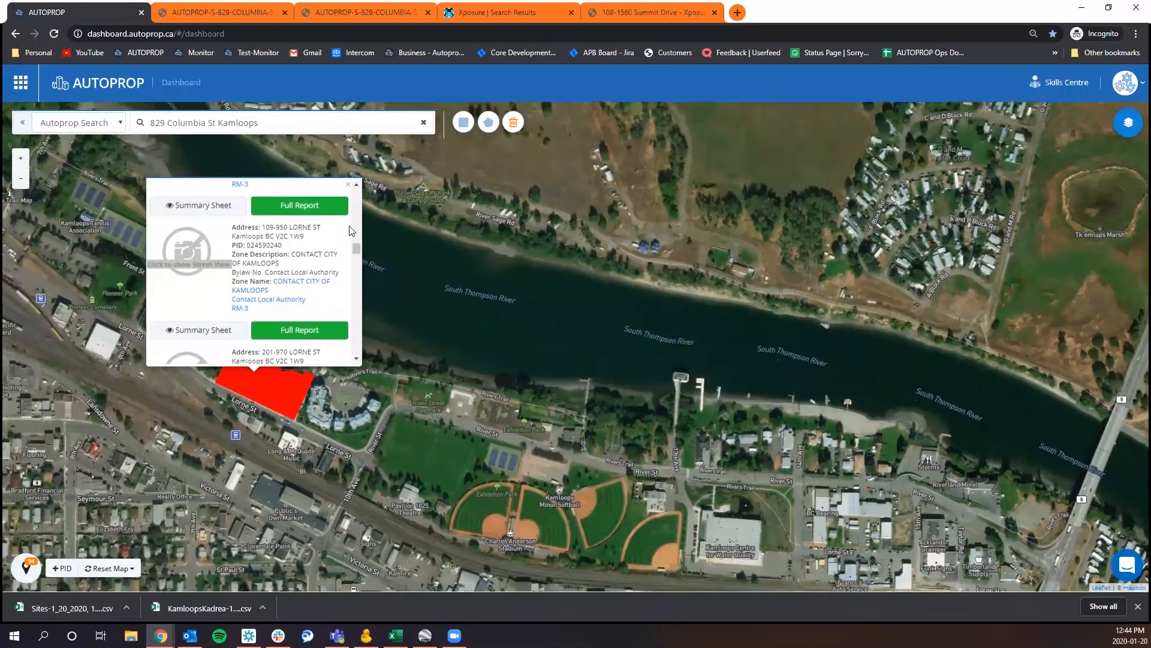
{"action": "left_click", "coordinate": [348, 184]}
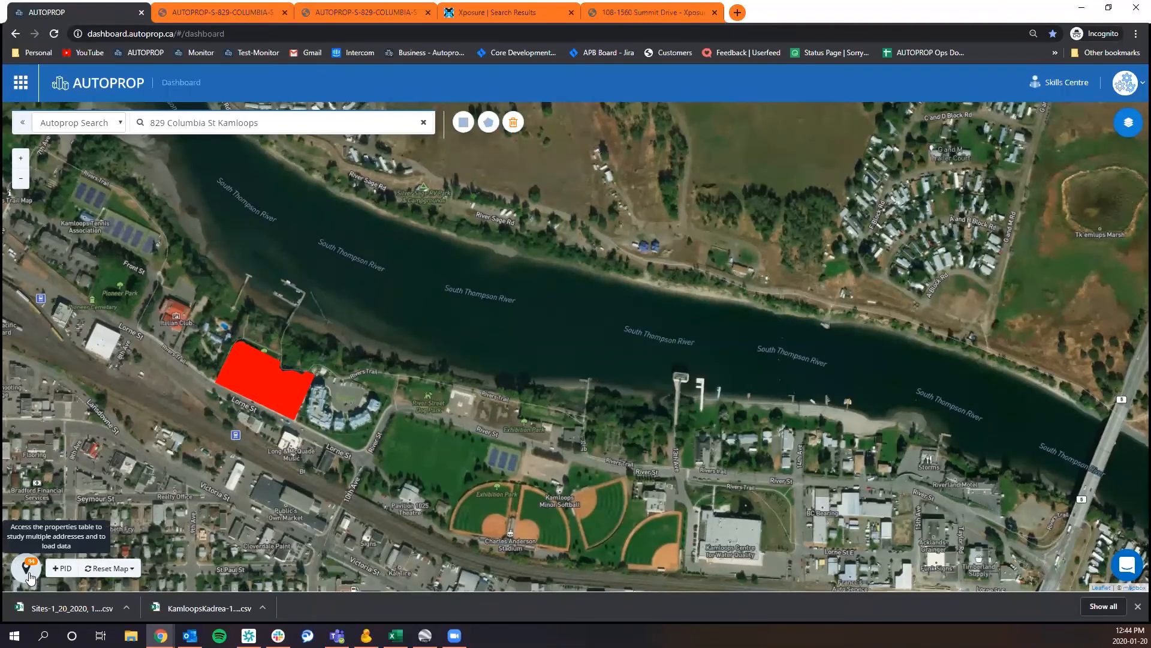
Review the Lorne St strata units and the available export formats in the properties table, then close the table.
{"action": "left_click", "coordinate": [27, 569]}
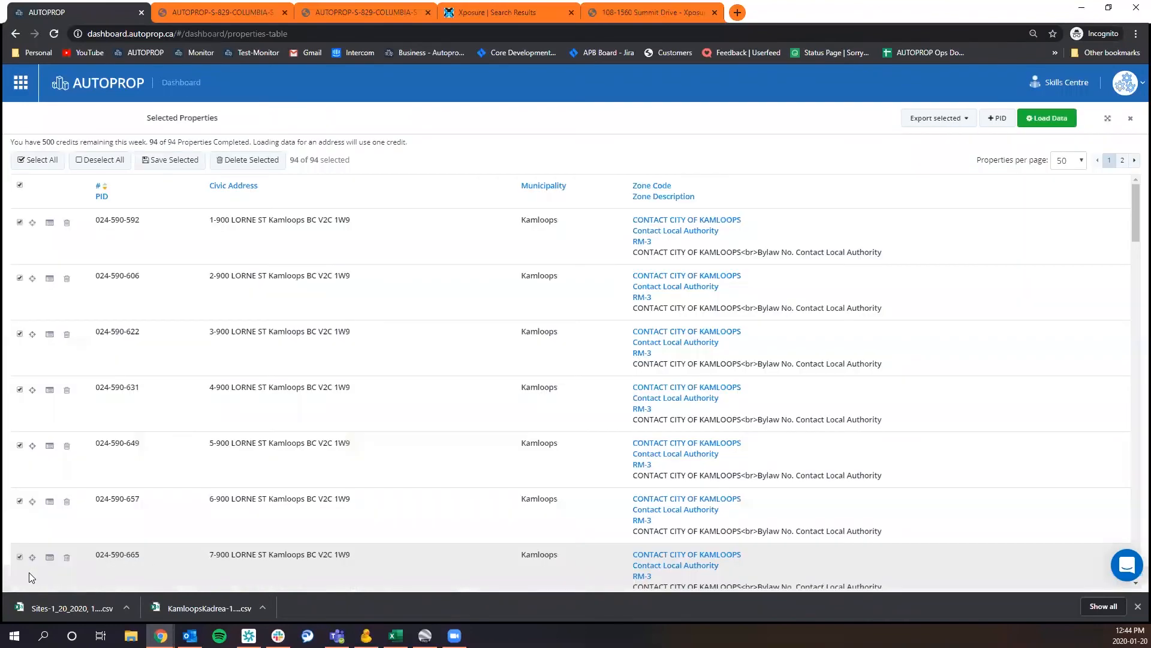
{"action": "scroll", "coordinate": [258, 384], "scroll_direction": "down", "scroll_amount": 20}
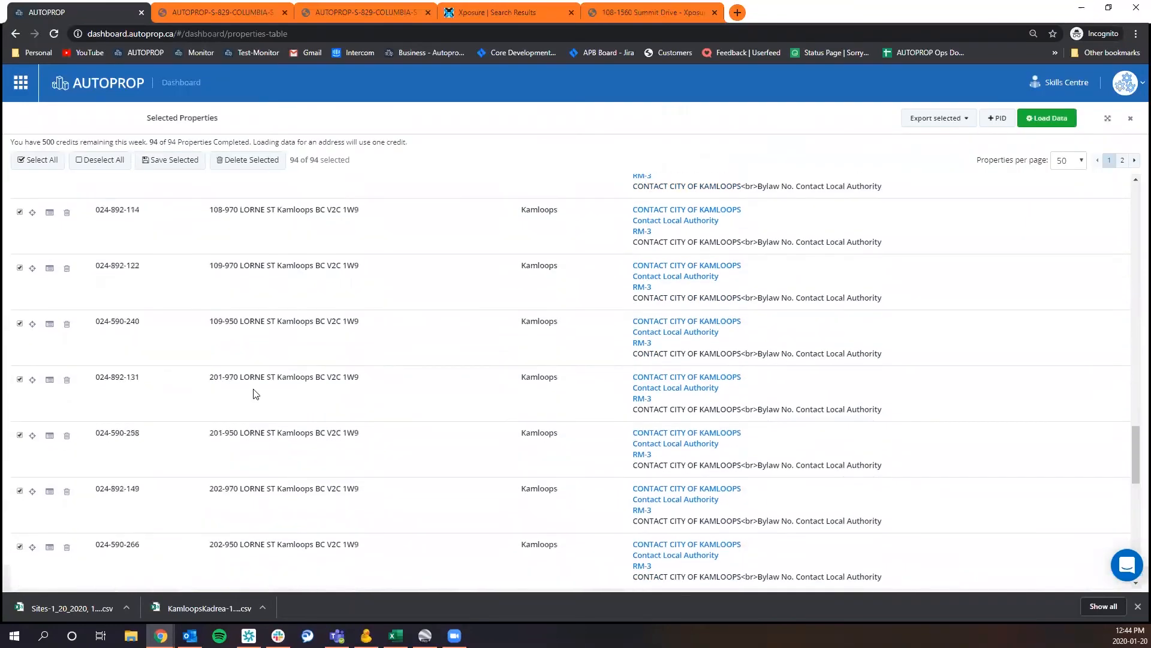
{"action": "scroll", "coordinate": [255, 394], "scroll_direction": "up", "scroll_amount": 20}
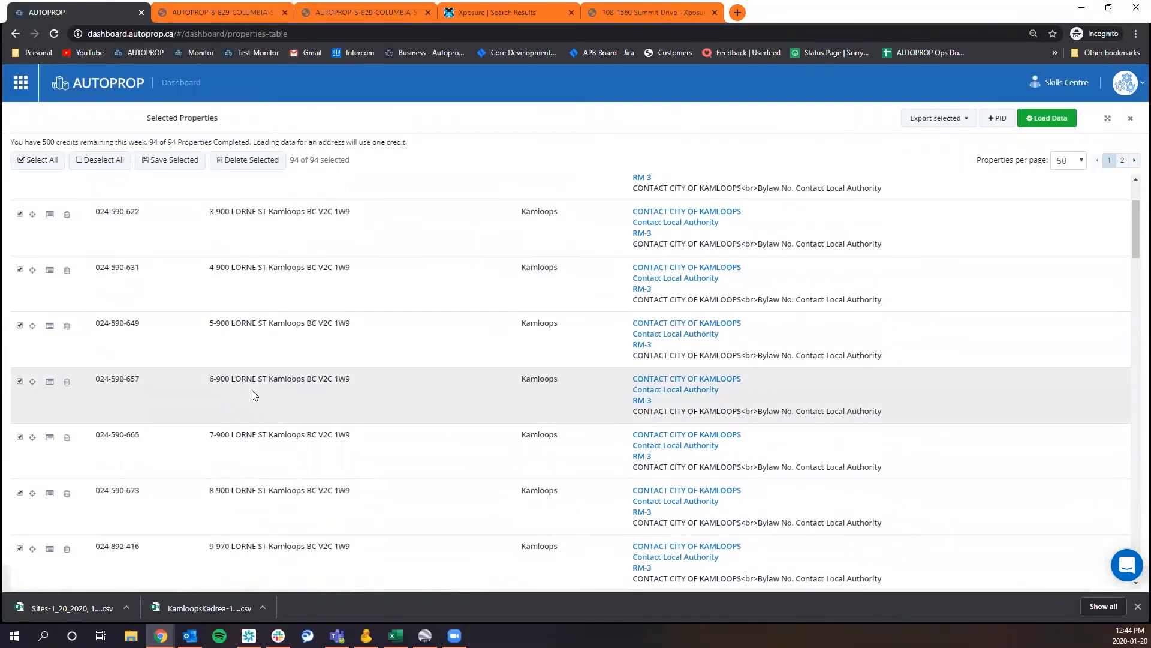
{"action": "left_click", "coordinate": [935, 119]}
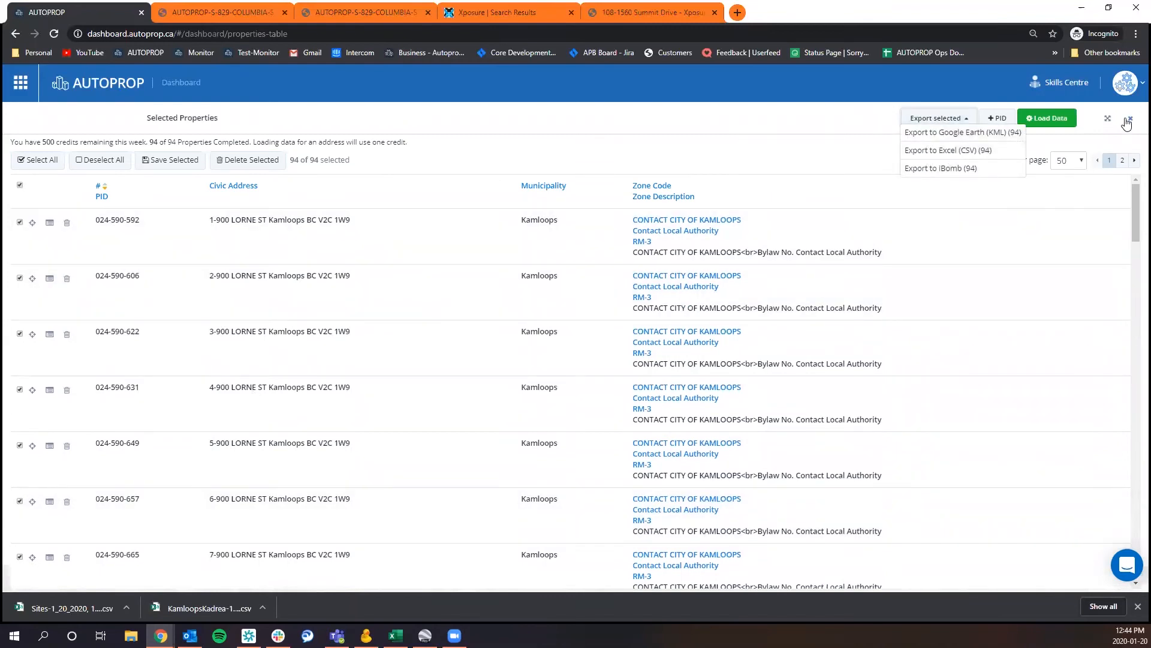
{"action": "left_click", "coordinate": [1130, 122]}
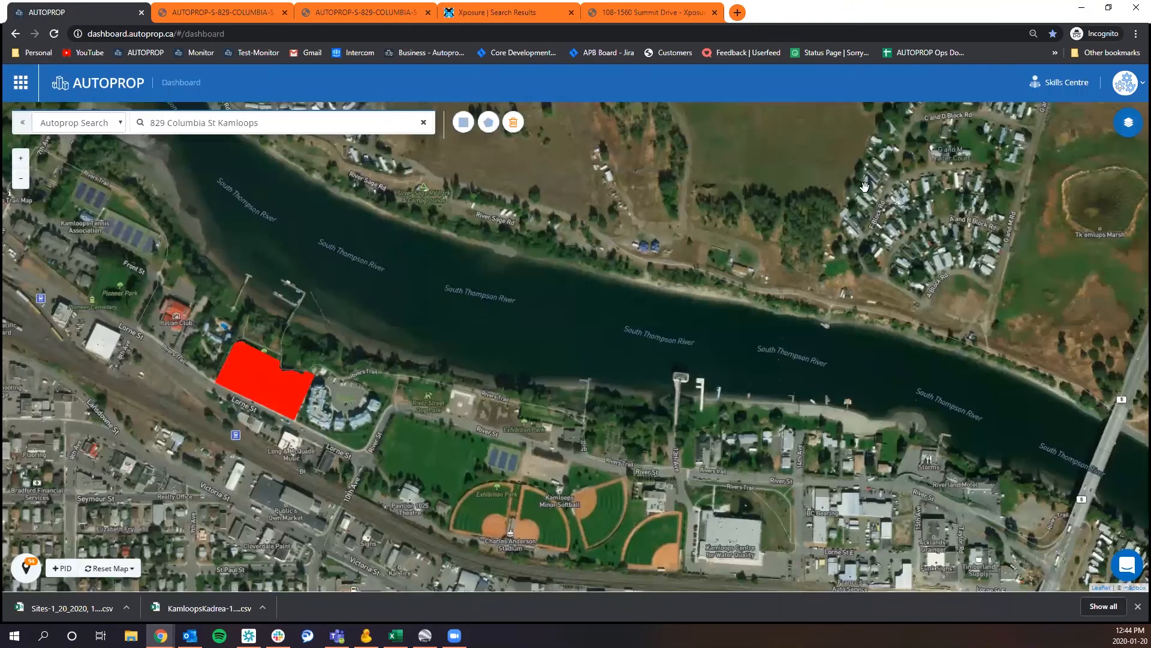
Open the Understand Land Use Layers guide from the Skills Centre and read through its first instructions.
{"action": "left_click_drag", "start_coordinate": [426, 461], "coordinate": [393, 251]}
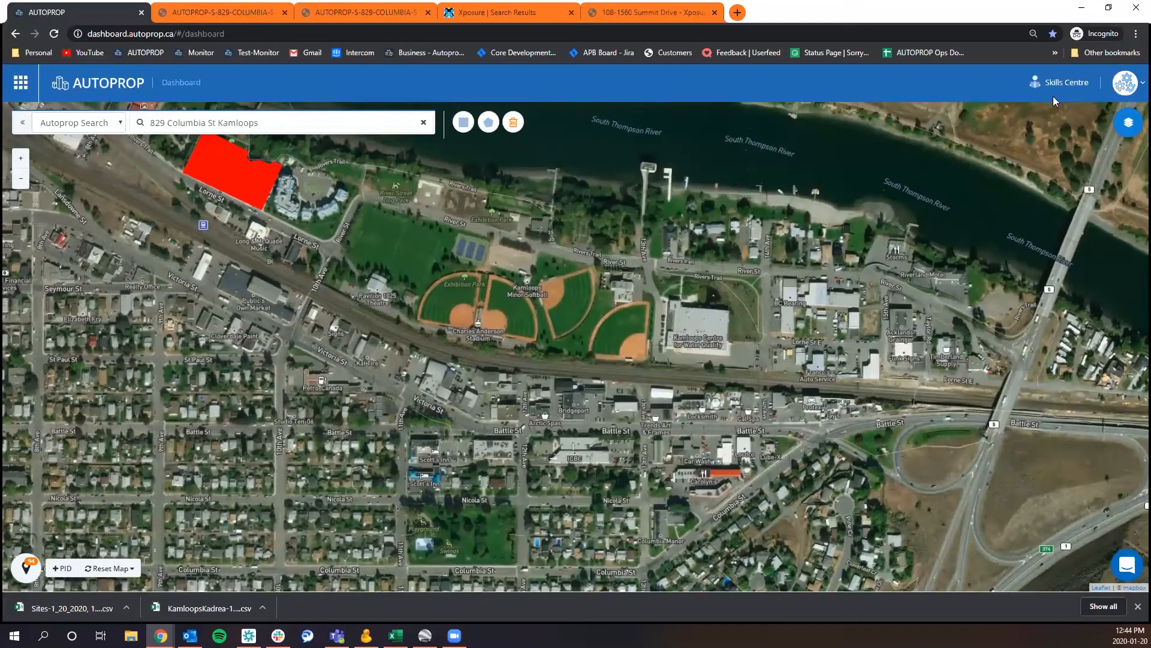
{"action": "left_click", "coordinate": [1072, 83]}
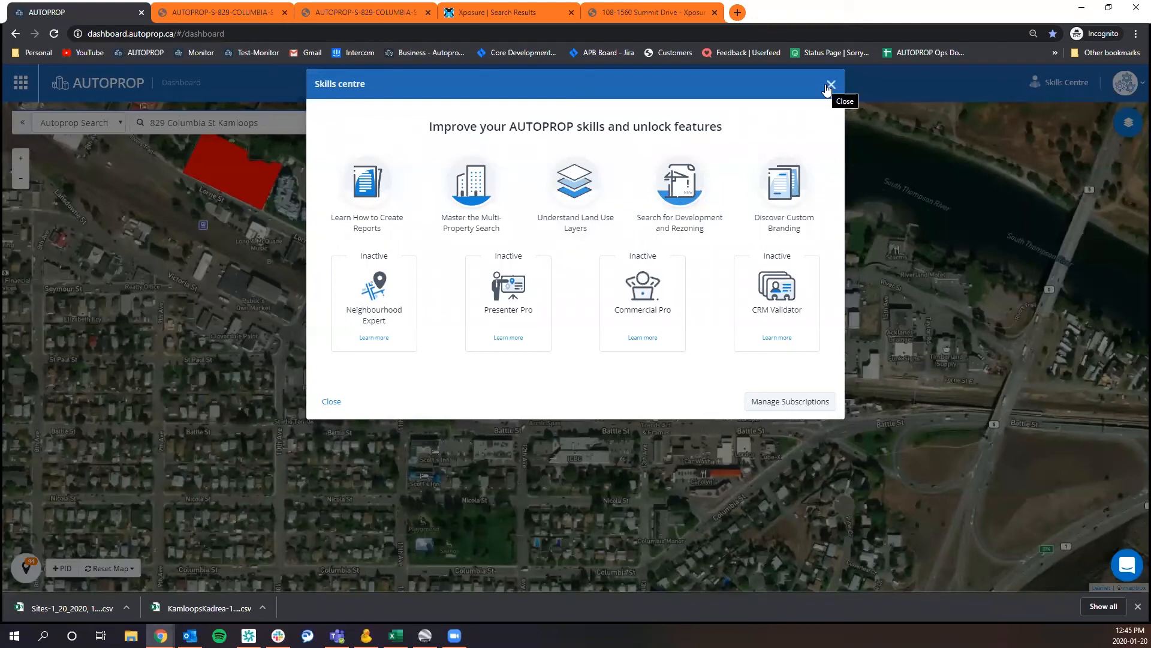
{"action": "left_click", "coordinate": [574, 181]}
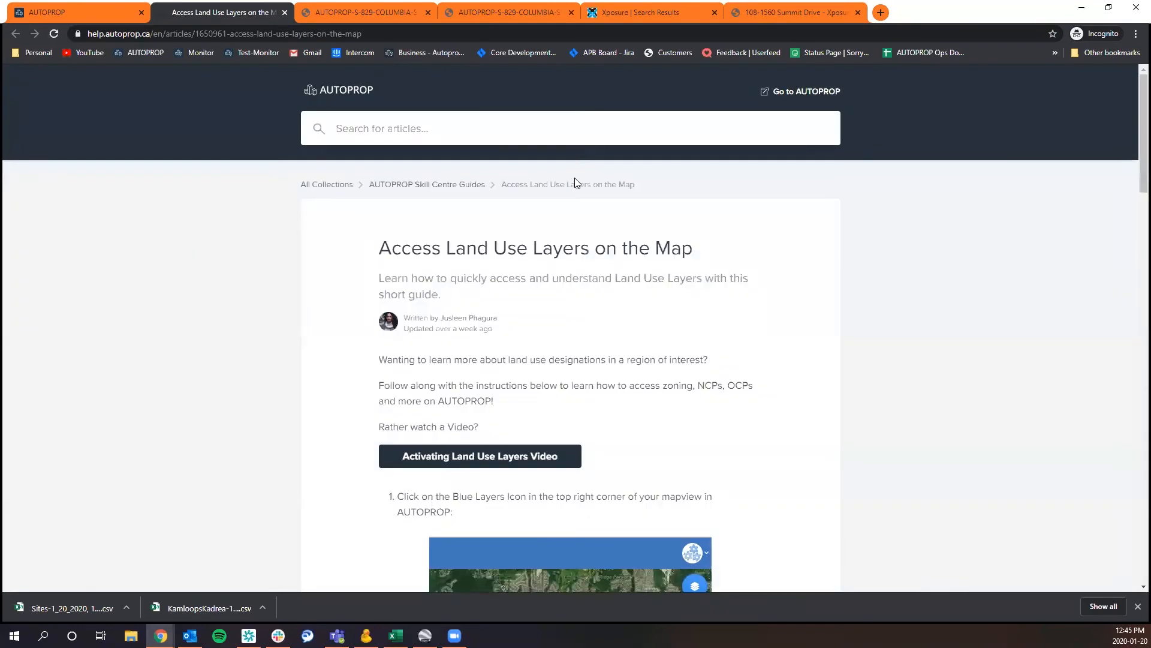
{"action": "scroll", "coordinate": [307, 249], "scroll_direction": "down", "scroll_amount": 2}
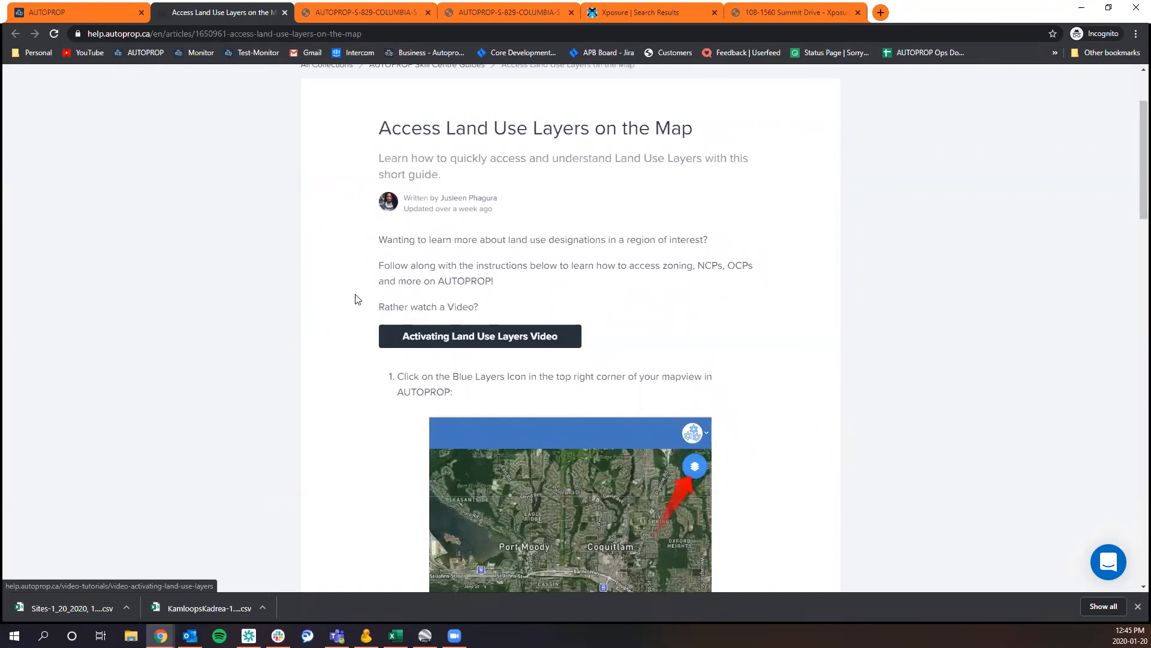
{"action": "scroll", "coordinate": [358, 299], "scroll_direction": "down", "scroll_amount": 2}
{"action": "scroll", "coordinate": [371, 183], "scroll_direction": "down", "scroll_amount": 3}
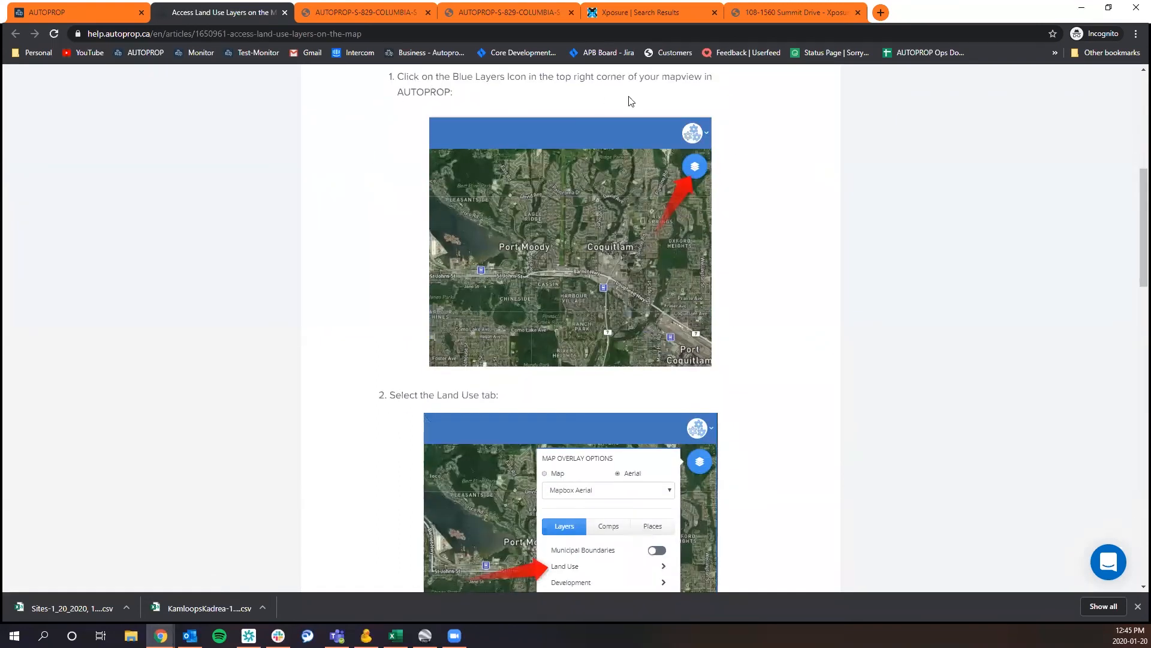
Read the rest of the Land Use Layers guide, then return to the dashboard and close the Skills Centre.
{"action": "scroll", "coordinate": [465, 350], "scroll_direction": "down", "scroll_amount": 2}
{"action": "scroll", "coordinate": [405, 339], "scroll_direction": "down", "scroll_amount": 7}
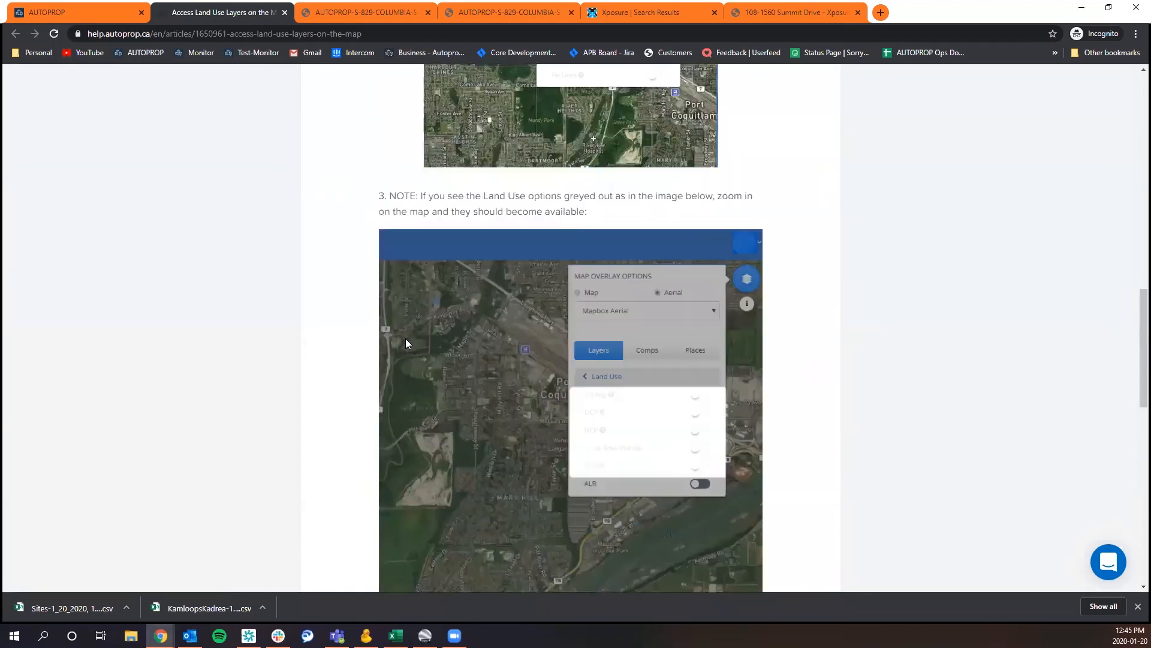
{"action": "scroll", "coordinate": [405, 338], "scroll_direction": "down", "scroll_amount": 10}
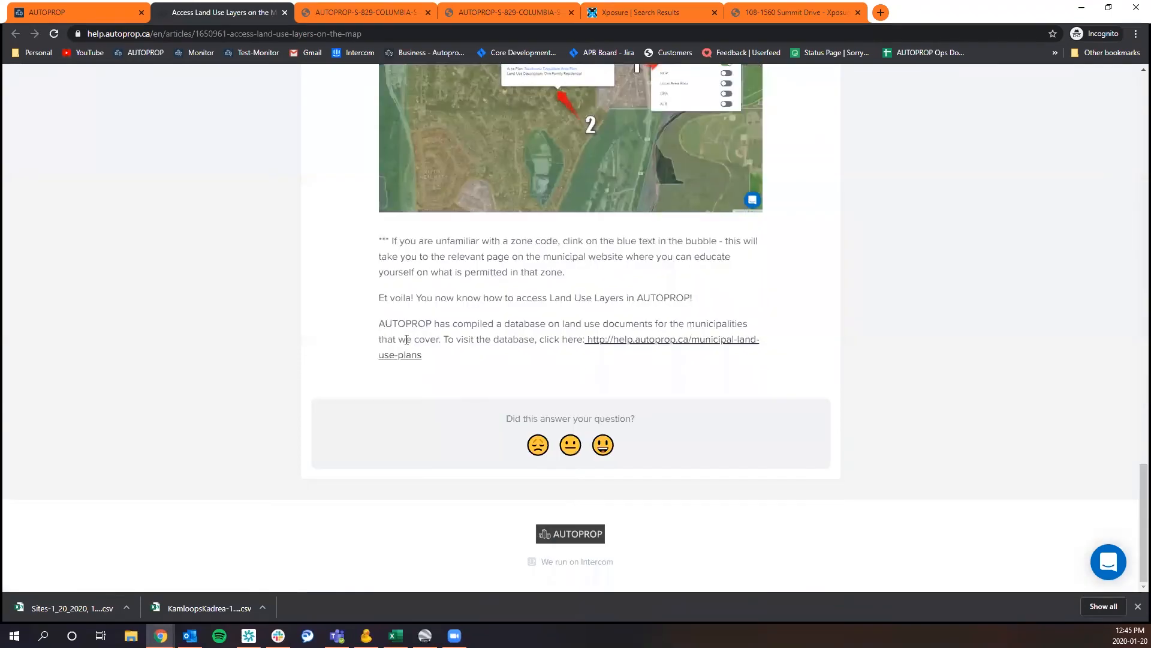
{"action": "left_click", "coordinate": [121, 12]}
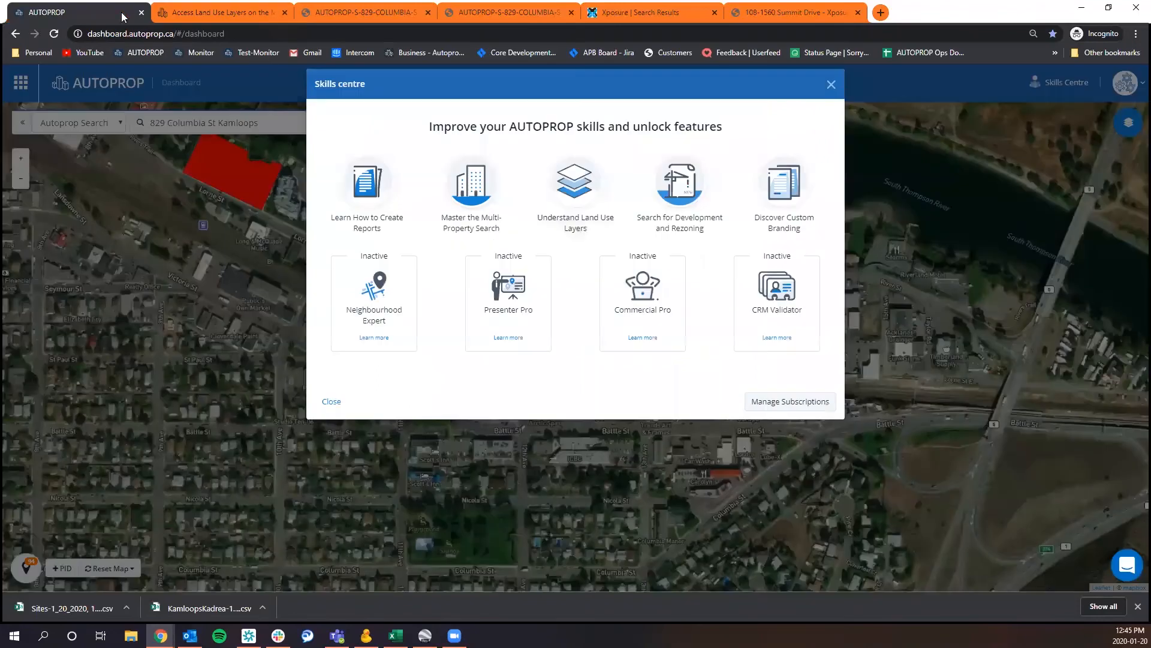
{"action": "left_click", "coordinate": [842, 76]}
Browse the Help Centre collections and the articles under AUTOPROP Guides, then close the Help Centre.
{"action": "left_click", "coordinate": [1125, 83]}
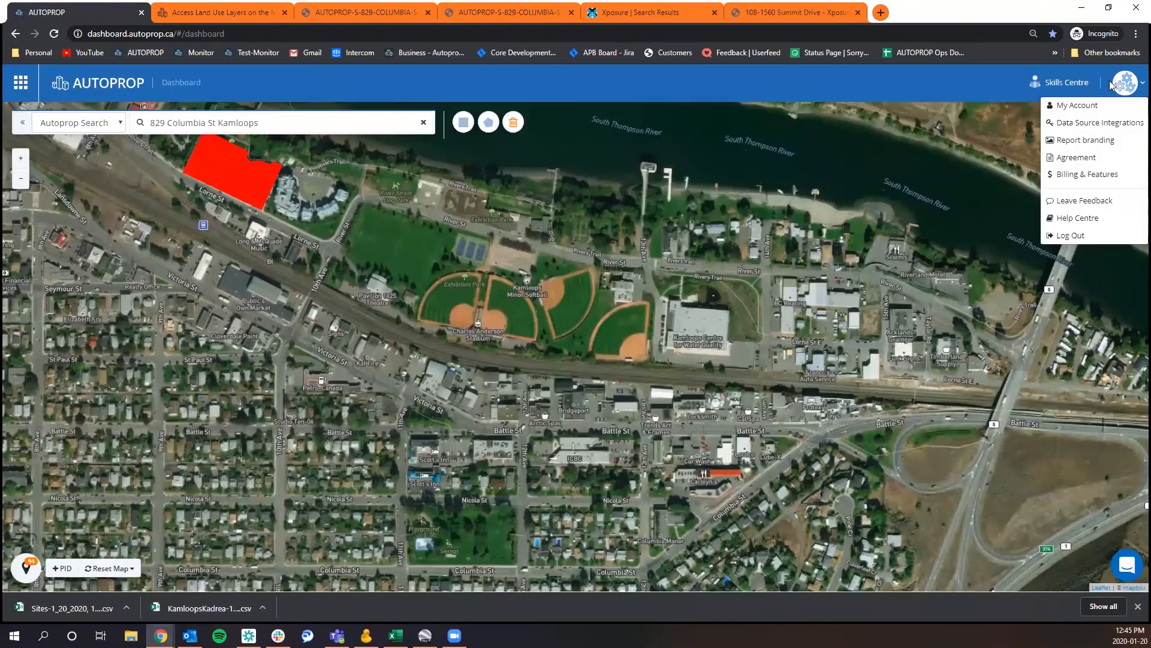
{"action": "left_click", "coordinate": [1058, 221]}
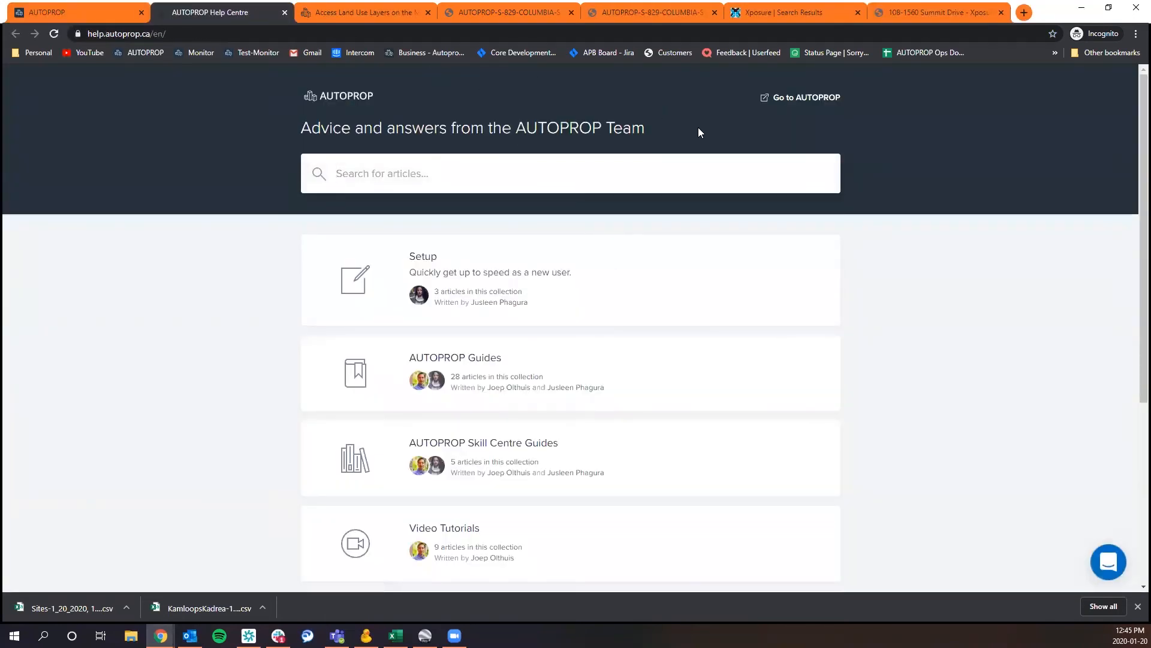
{"action": "scroll", "coordinate": [612, 234], "scroll_direction": "down", "scroll_amount": 5}
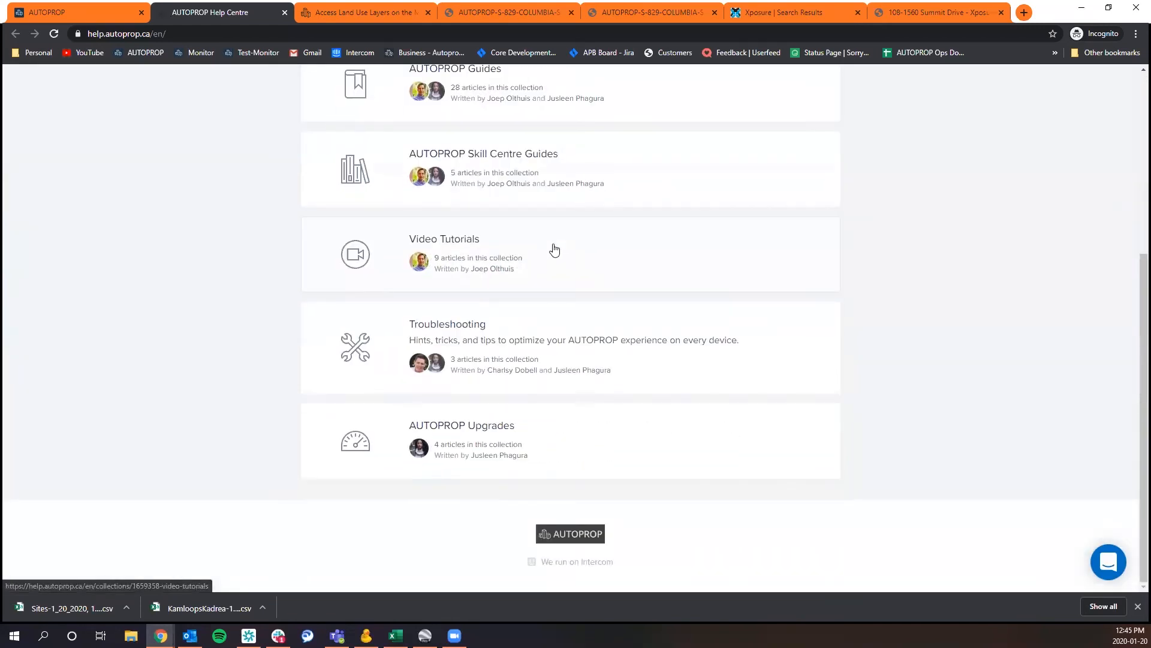
{"action": "scroll", "coordinate": [555, 250], "scroll_direction": "up", "scroll_amount": 4}
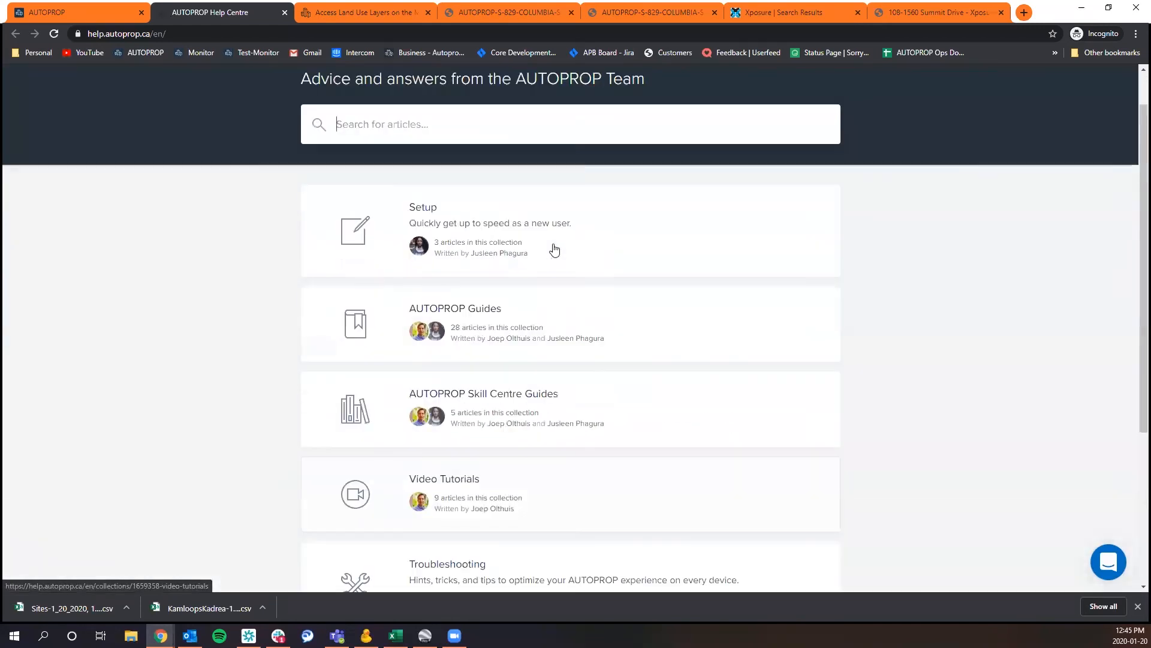
{"action": "left_click", "coordinate": [511, 326]}
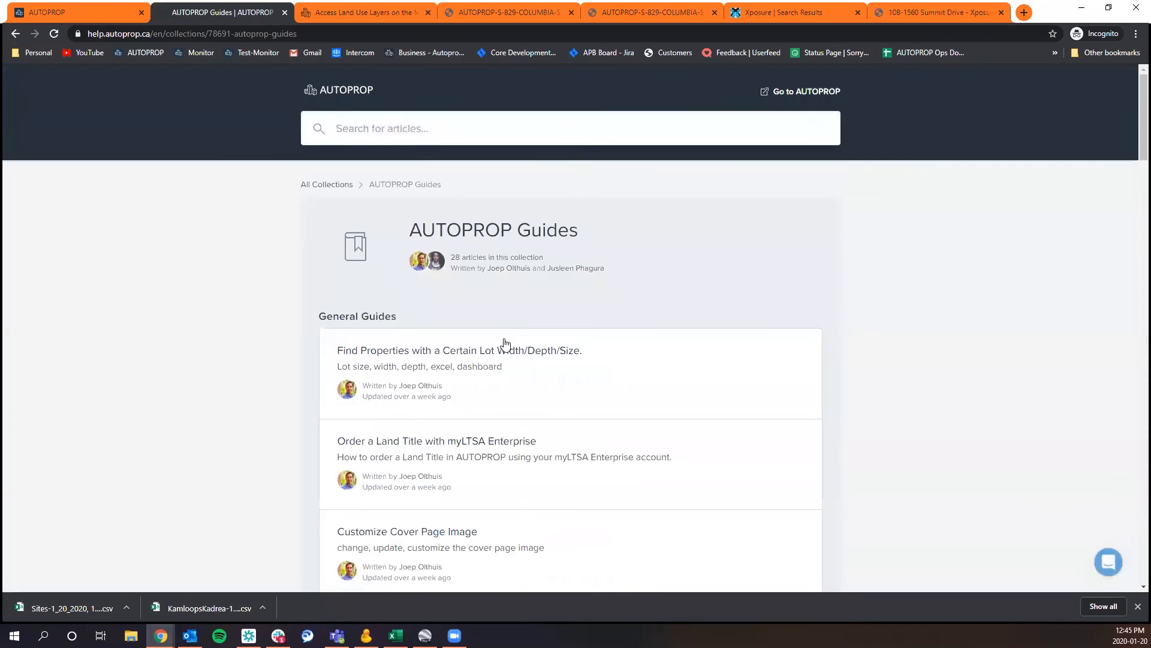
{"action": "scroll", "coordinate": [505, 343], "scroll_direction": "down", "scroll_amount": 15}
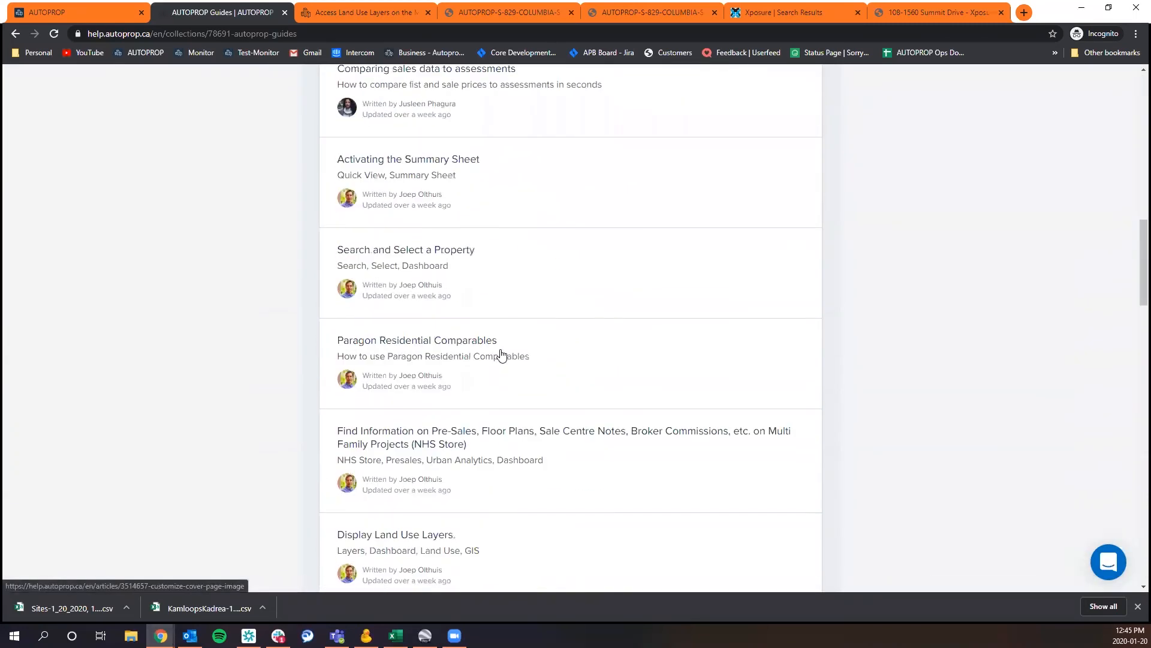
{"action": "scroll", "coordinate": [502, 354], "scroll_direction": "up", "scroll_amount": 15}
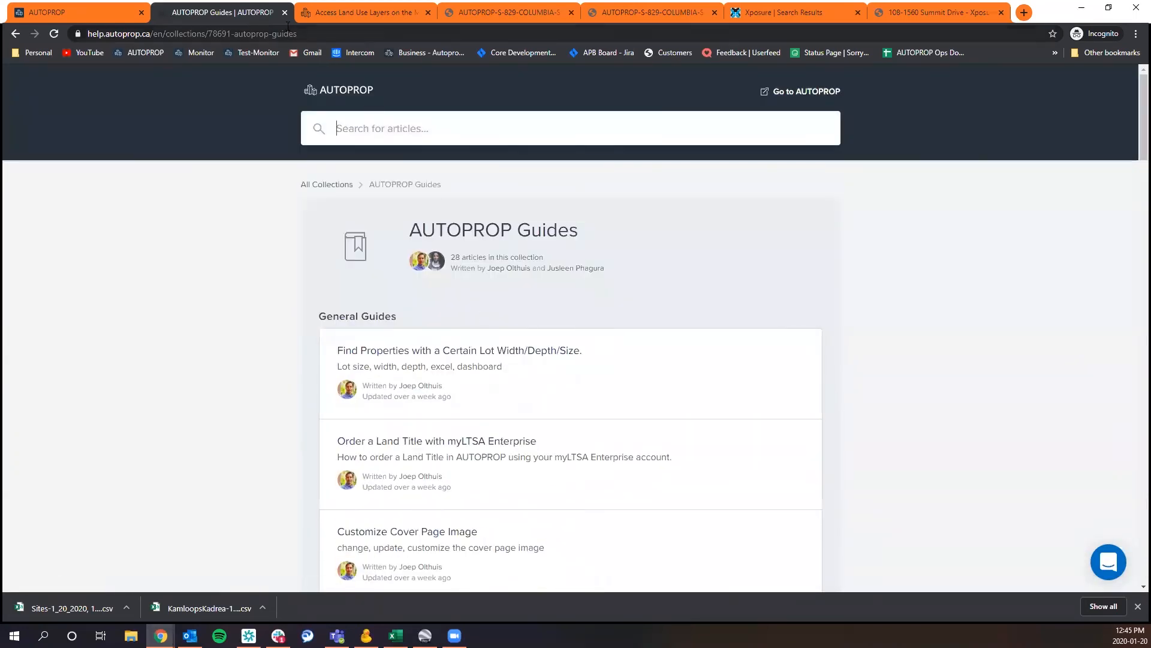
{"action": "left_click", "coordinate": [284, 12]}
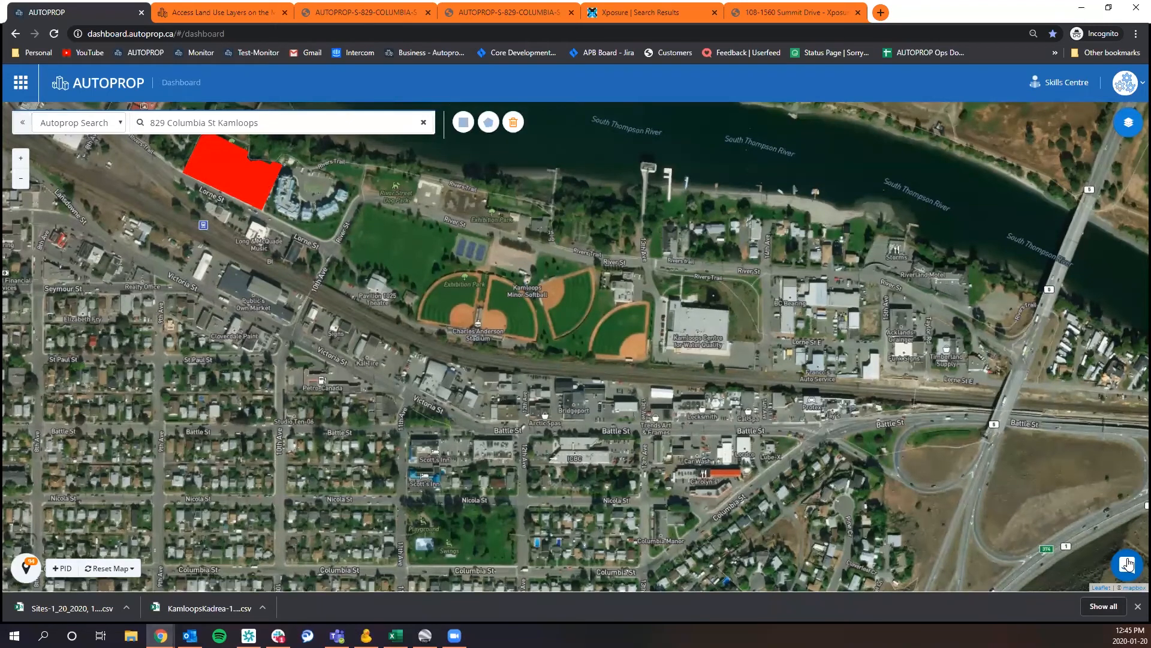
Send the support team the chat message "Hi I need help!! :)", then close the chat and the downloads bar.
{"action": "left_click", "coordinate": [1127, 563]}
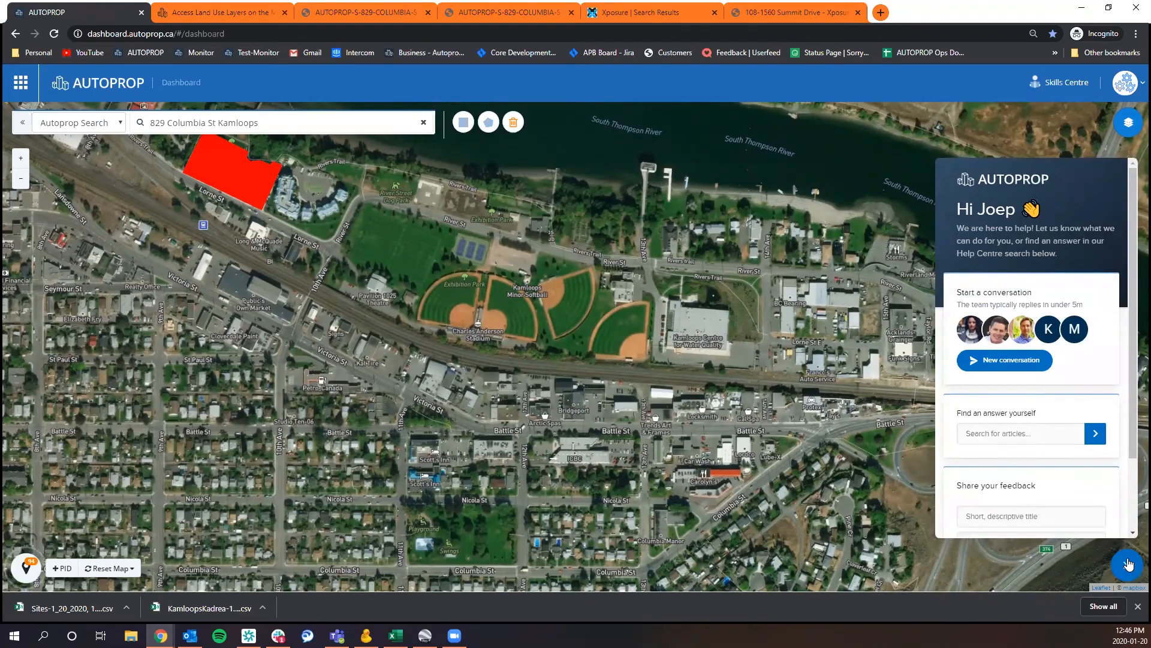
{"action": "left_click", "coordinate": [1024, 366]}
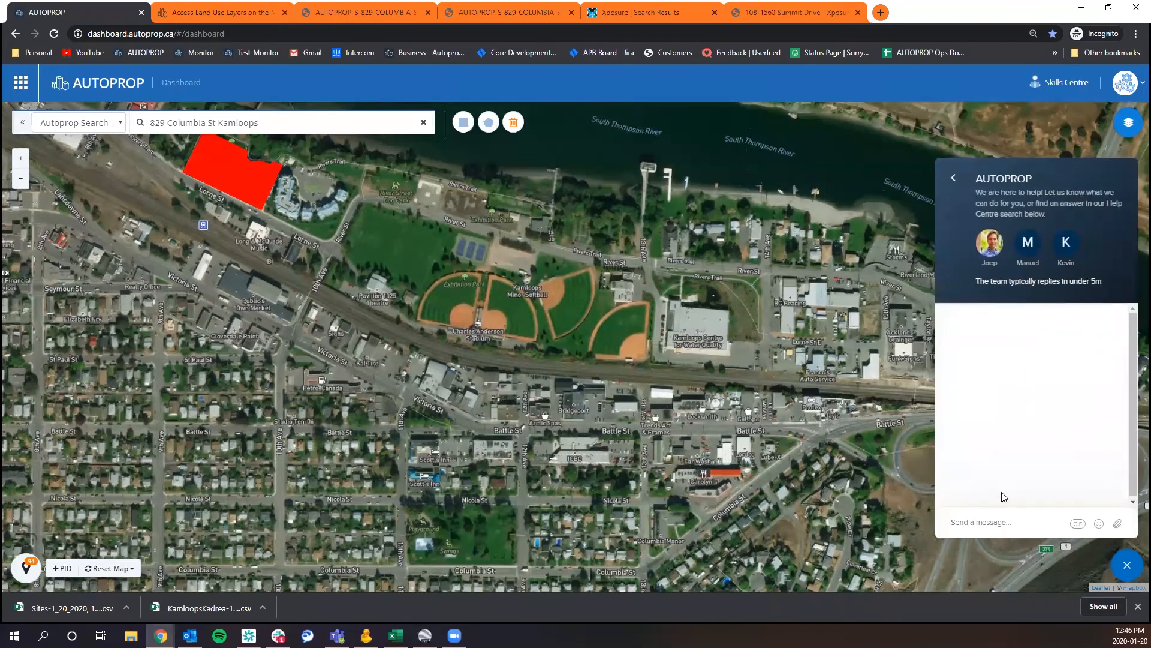
{"action": "type", "text": "Hi I need help!! :)"}
{"action": "key", "text": "Return"}
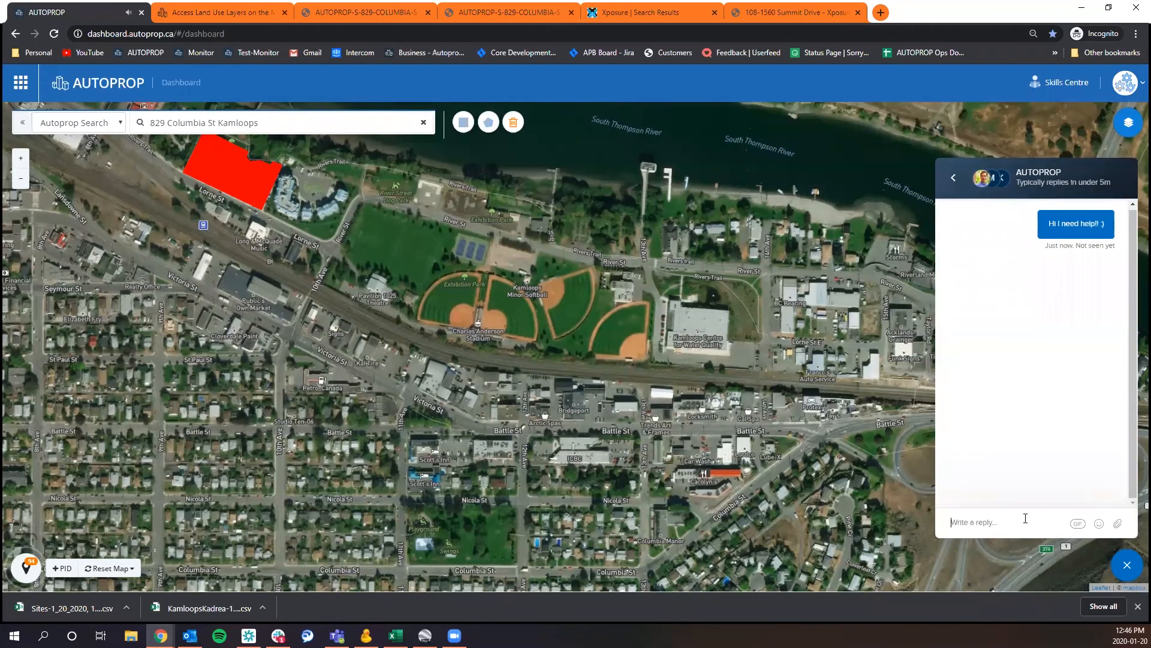
{"action": "left_click", "coordinate": [1125, 574]}
{"action": "left_click", "coordinate": [1137, 607]}
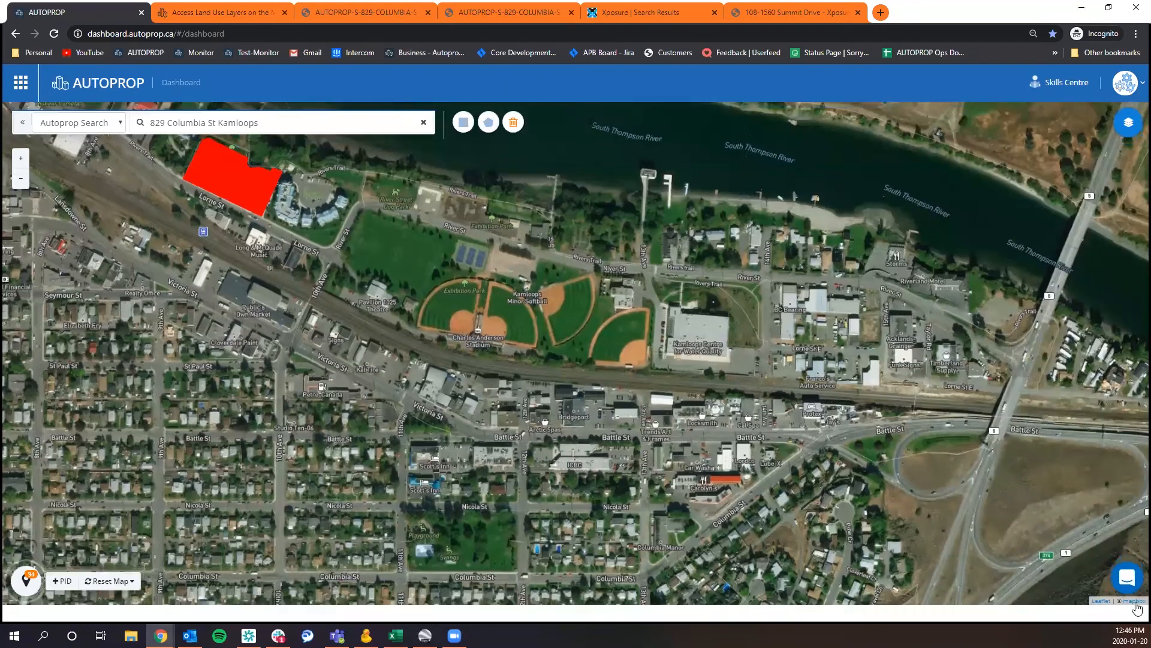
Open the account settings and review the avatar, contact details, region and trademark options.
{"action": "left_click", "coordinate": [1120, 87]}
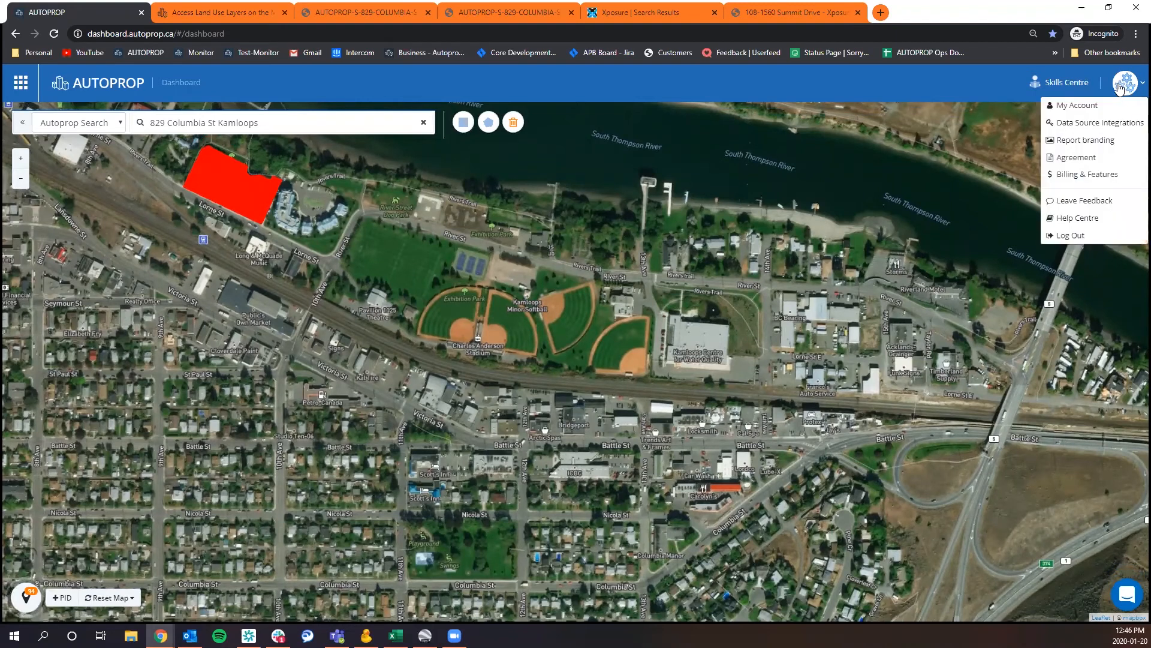
{"action": "left_click", "coordinate": [1087, 108]}
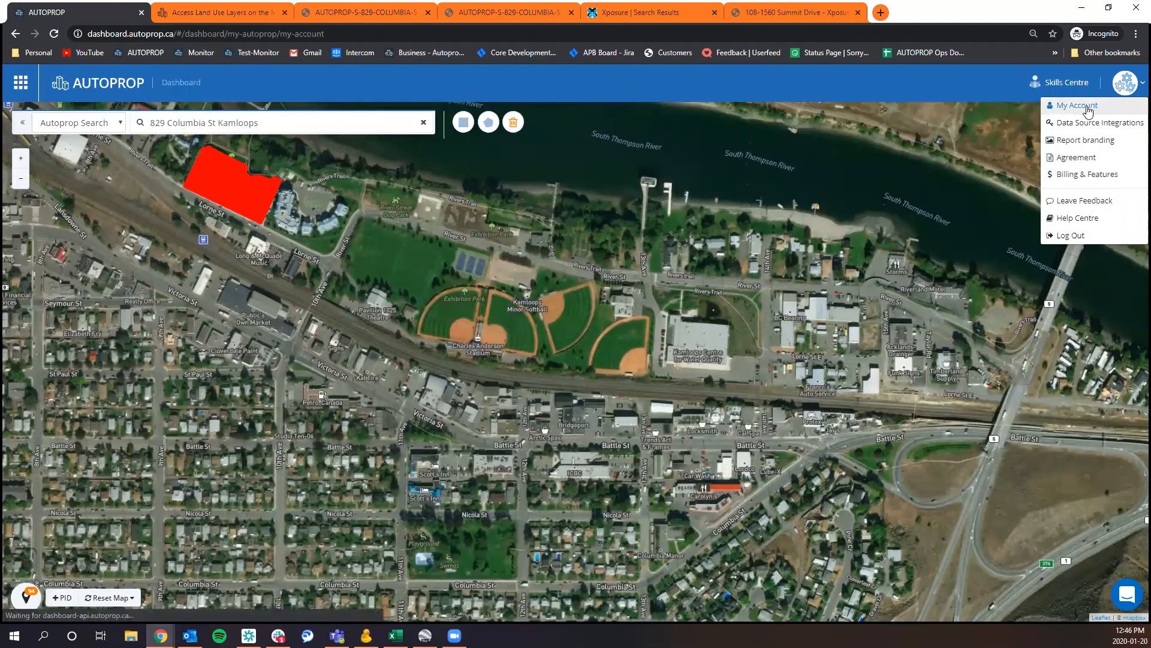
{"action": "scroll", "coordinate": [396, 306], "scroll_direction": "down", "scroll_amount": 1}
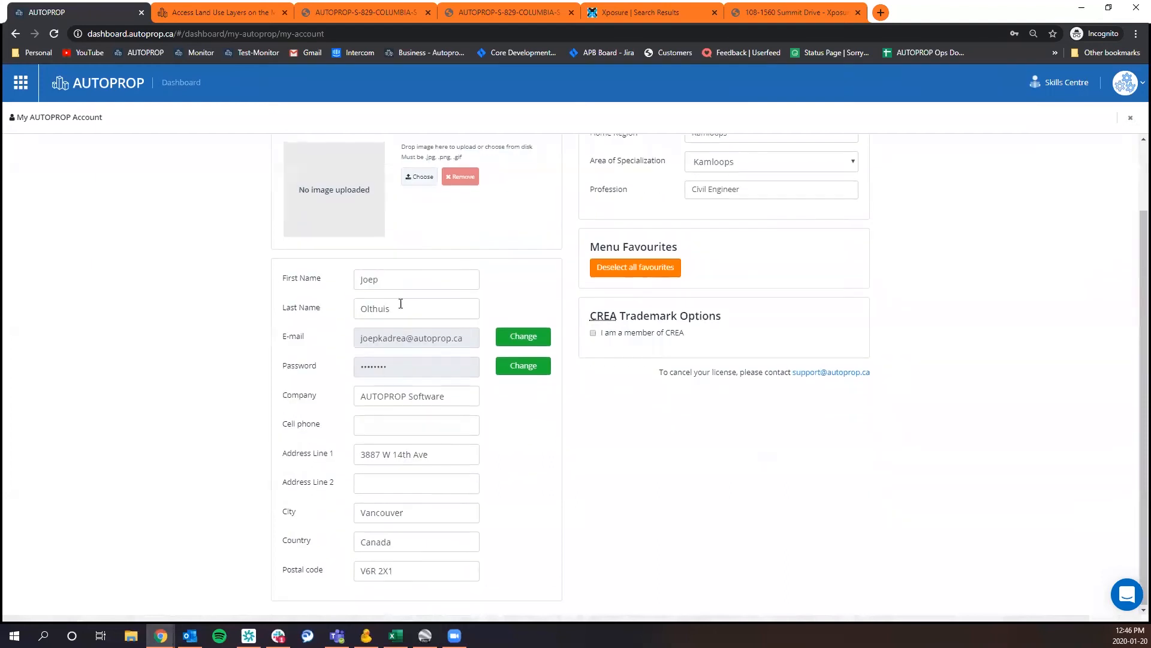
{"action": "scroll", "coordinate": [446, 327], "scroll_direction": "up", "scroll_amount": 1}
{"action": "scroll", "coordinate": [454, 329], "scroll_direction": "down", "scroll_amount": 1}
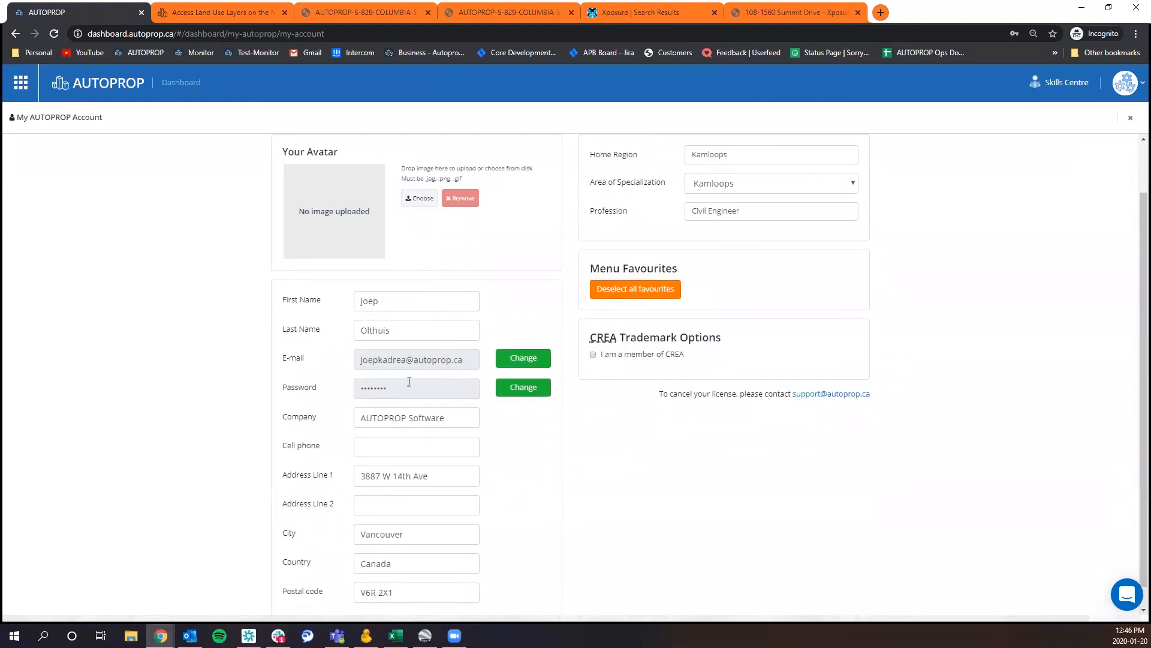
{"action": "scroll", "coordinate": [609, 445], "scroll_direction": "down", "scroll_amount": 1}
{"action": "scroll", "coordinate": [614, 463], "scroll_direction": "up", "scroll_amount": 2}
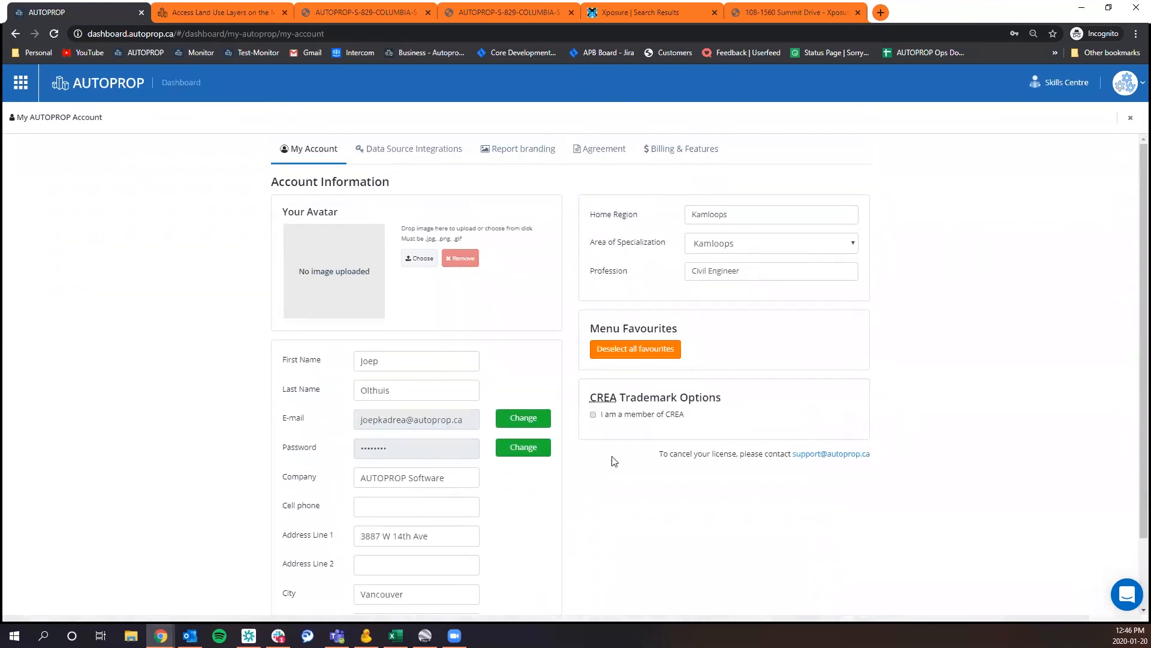
Set the account's Area of Specialization to Ashcroft, close the account settings and reload the dashboard.
{"action": "left_click", "coordinate": [755, 252]}
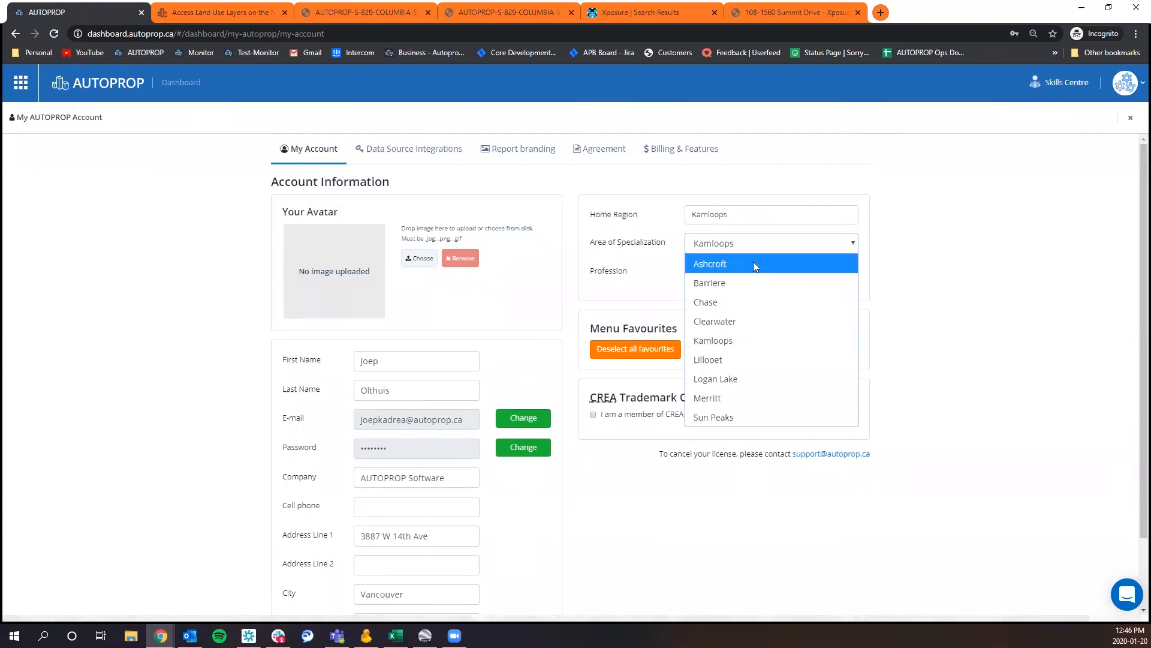
{"action": "left_click", "coordinate": [752, 263]}
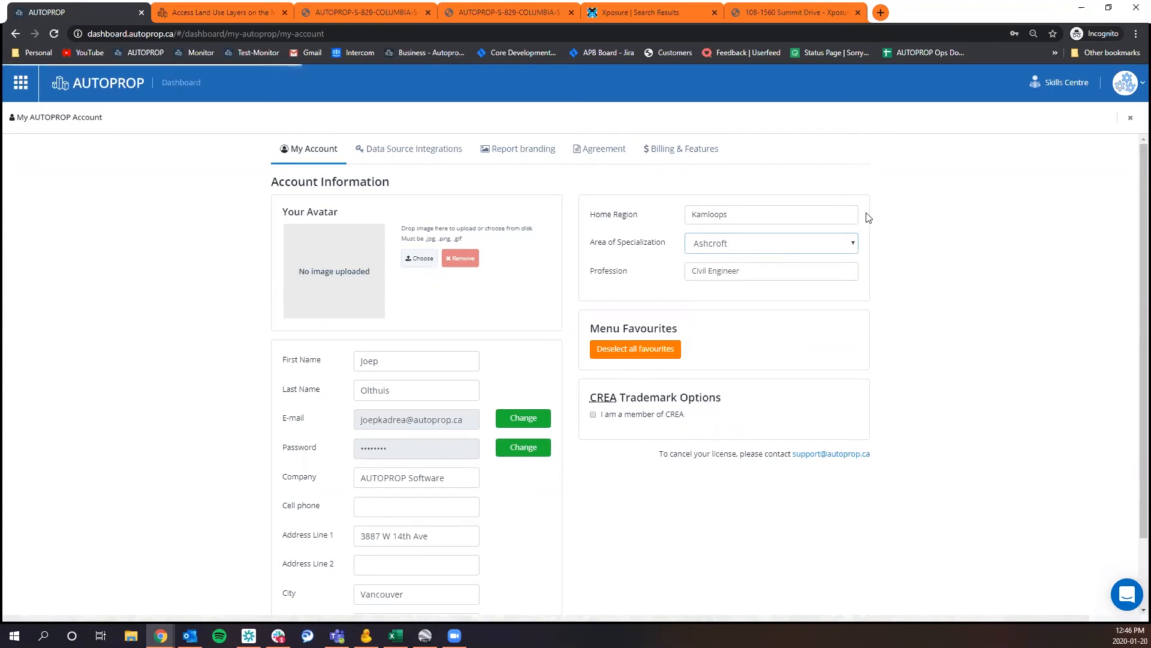
{"action": "left_click", "coordinate": [1132, 119]}
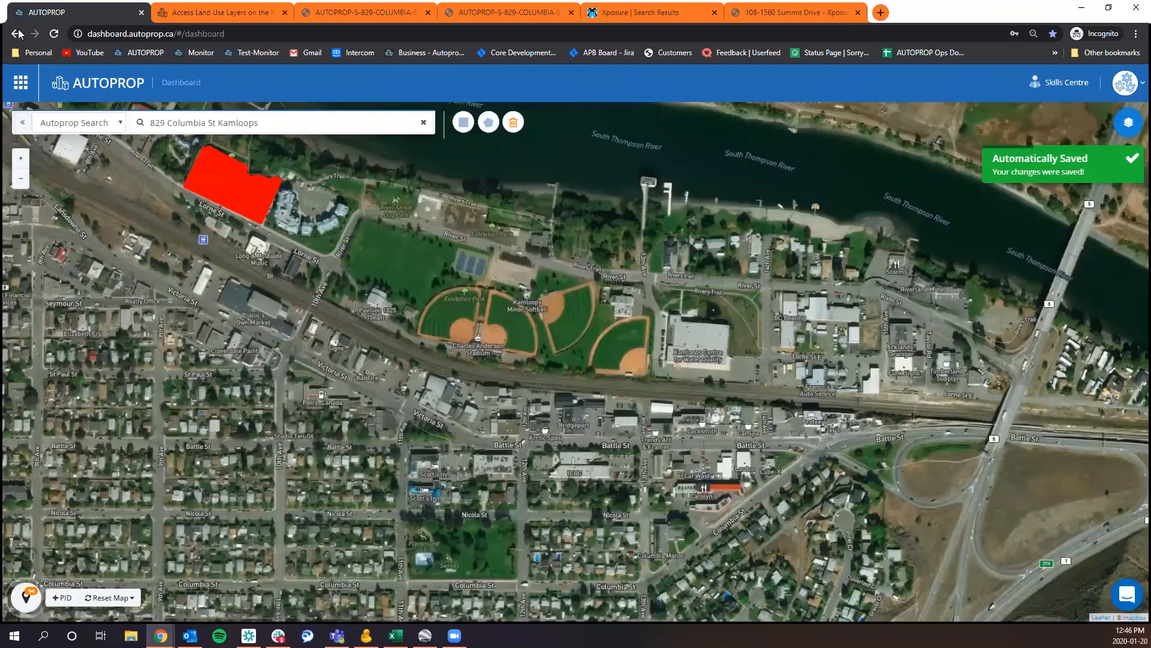
{"action": "left_click", "coordinate": [55, 37]}
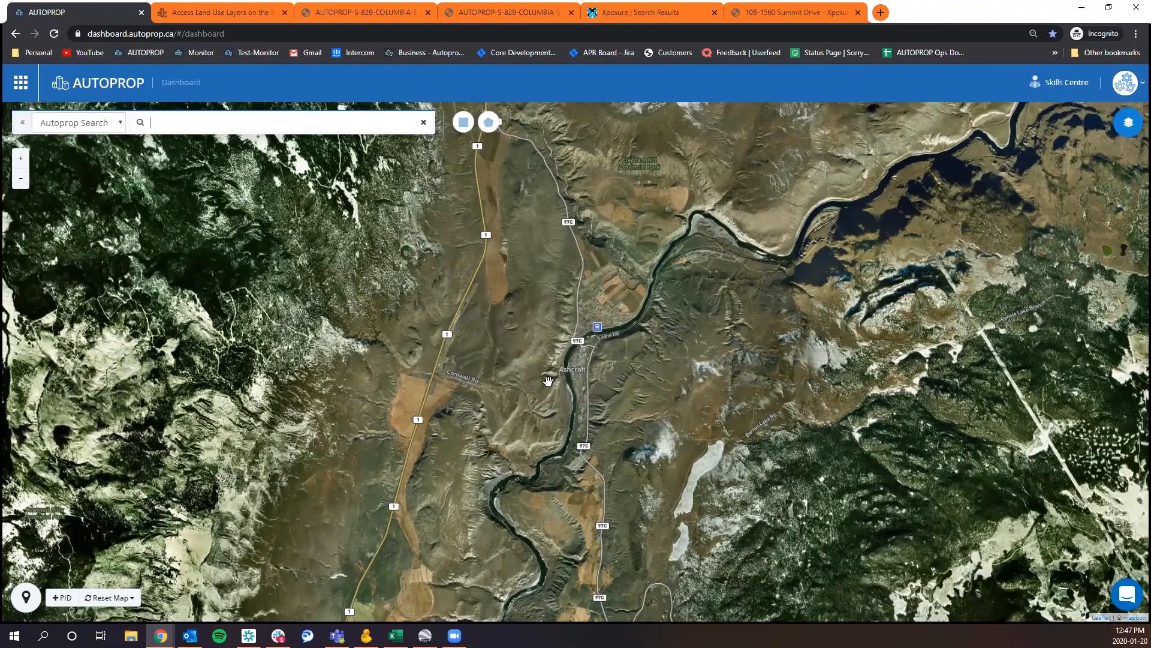
Check the guide completion marks in the Skills Centre, then close it.
{"action": "left_click", "coordinate": [1048, 90]}
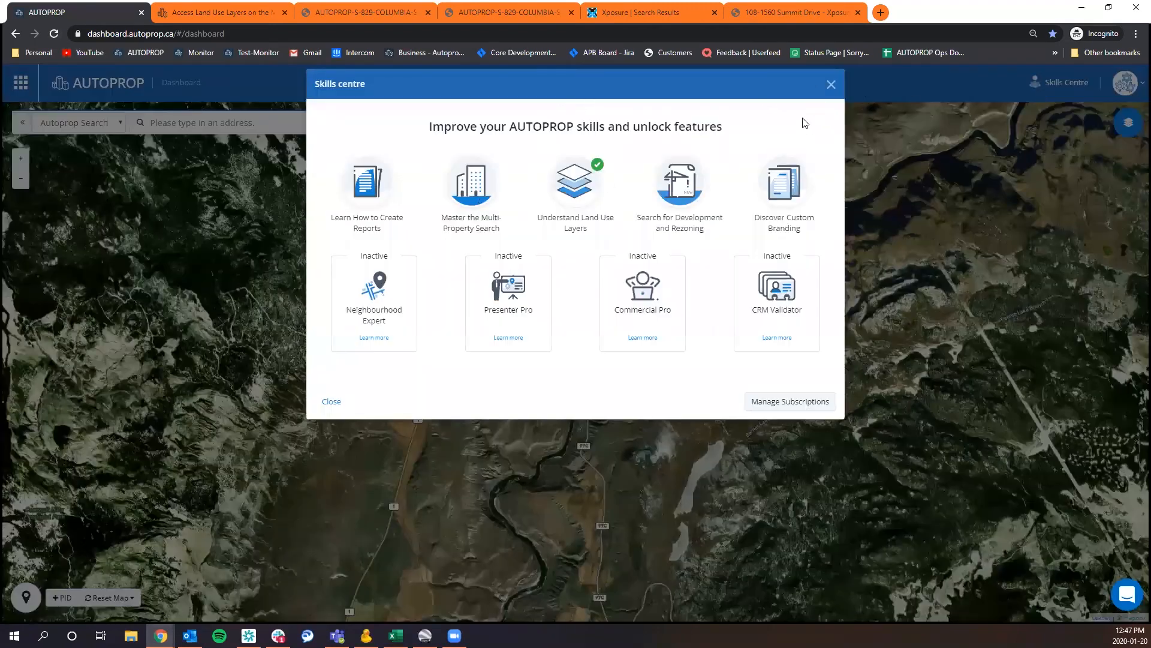
{"action": "left_click", "coordinate": [829, 85]}
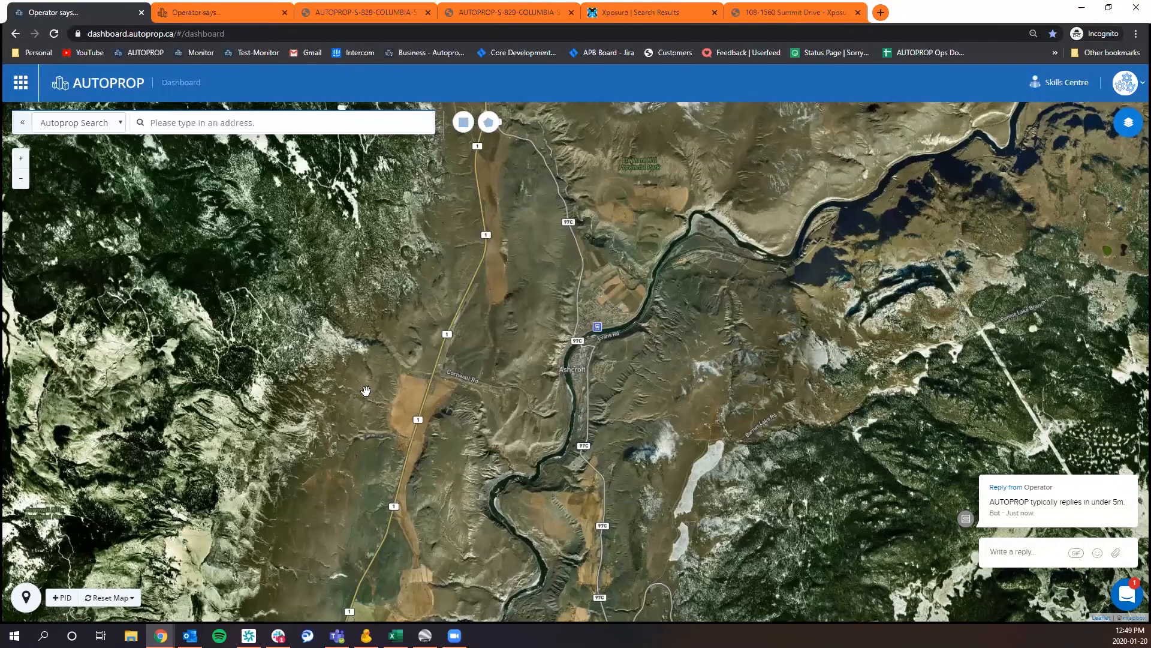
Select the riverside properties in Ashcroft between 4th St and 5th St, west of Bancroft St, with a rectangular selection.
{"action": "left_click_drag", "start_coordinate": [573, 353], "coordinate": [270, 368]}
{"action": "scroll", "coordinate": [270, 367], "scroll_direction": "up", "scroll_amount": 5}
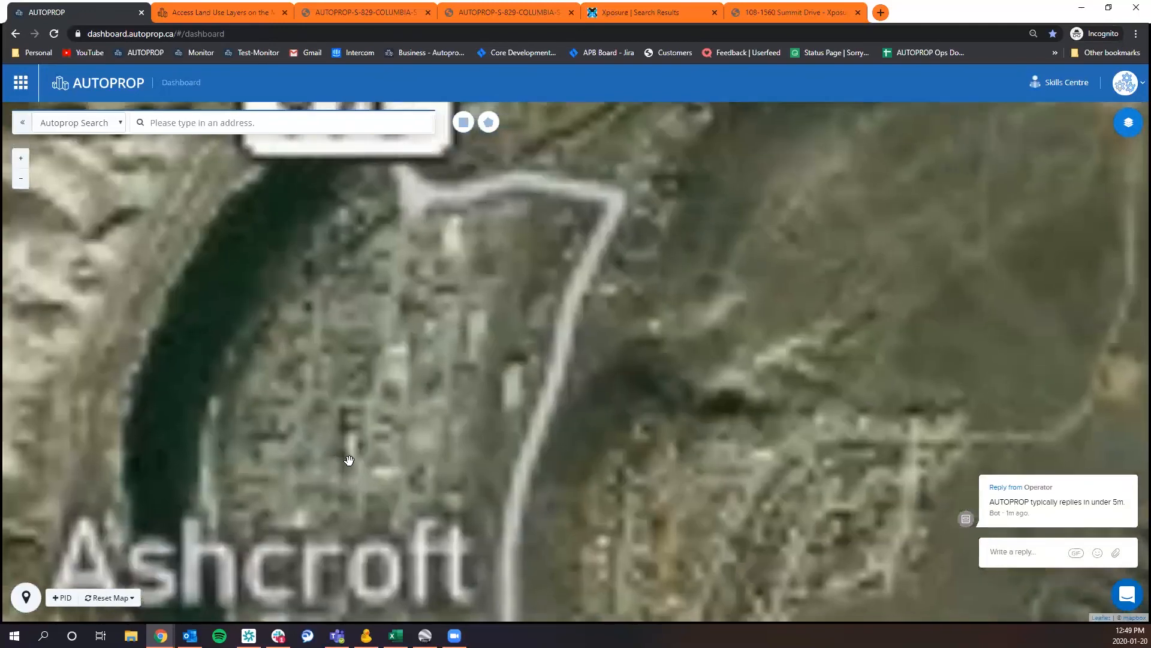
{"action": "left_click_drag", "start_coordinate": [347, 460], "coordinate": [373, 362]}
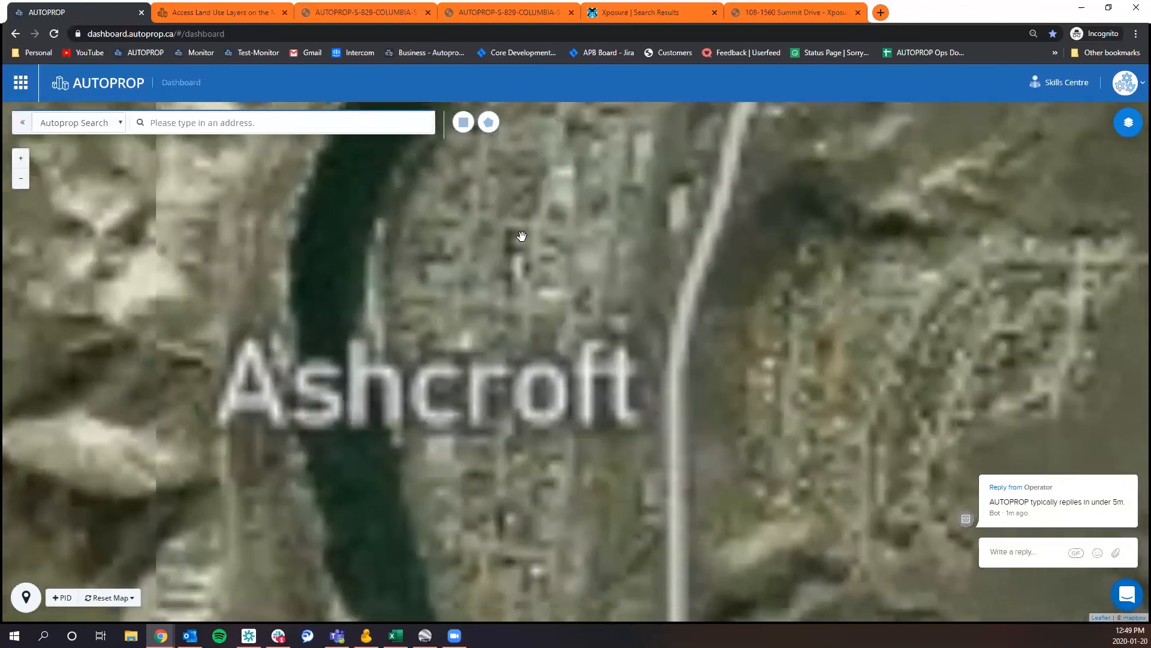
{"action": "scroll", "coordinate": [506, 268], "scroll_direction": "up", "scroll_amount": 3}
{"action": "left_click_drag", "start_coordinate": [506, 271], "coordinate": [577, 276]}
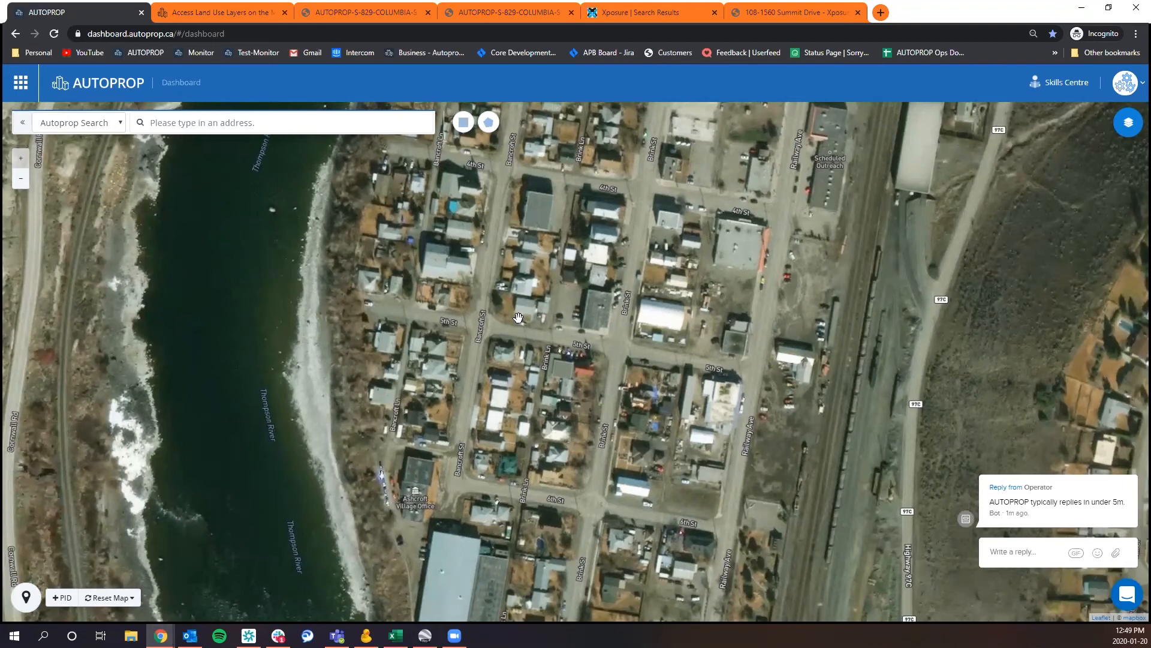
{"action": "left_click_drag", "start_coordinate": [591, 263], "coordinate": [500, 300]}
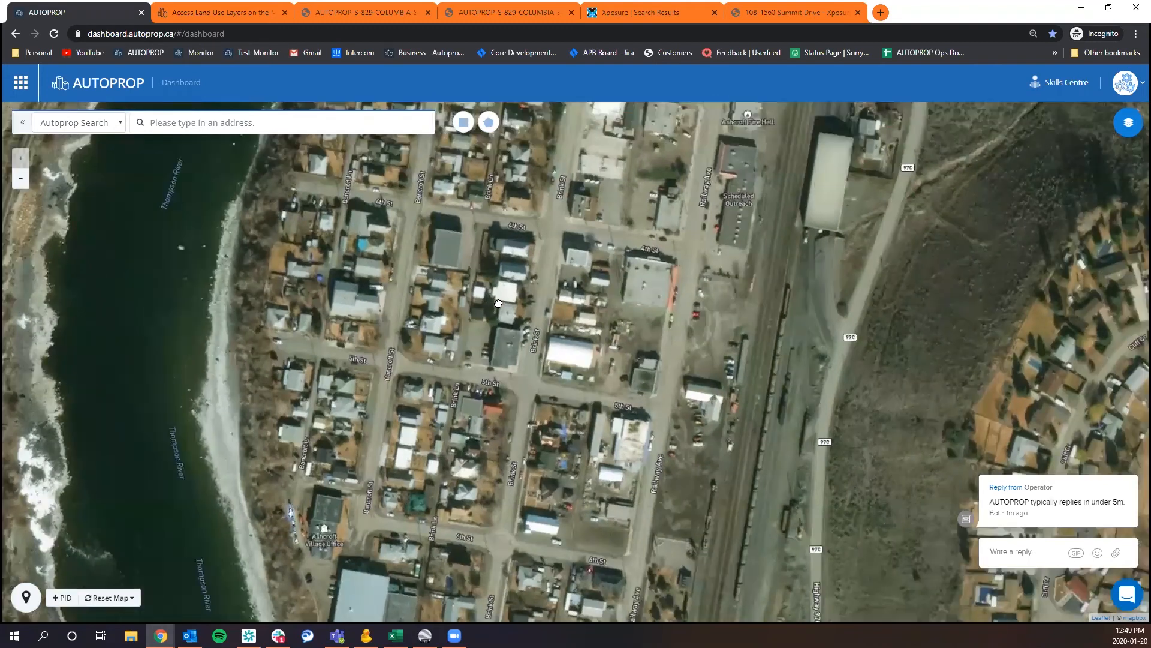
{"action": "left_click", "coordinate": [467, 128]}
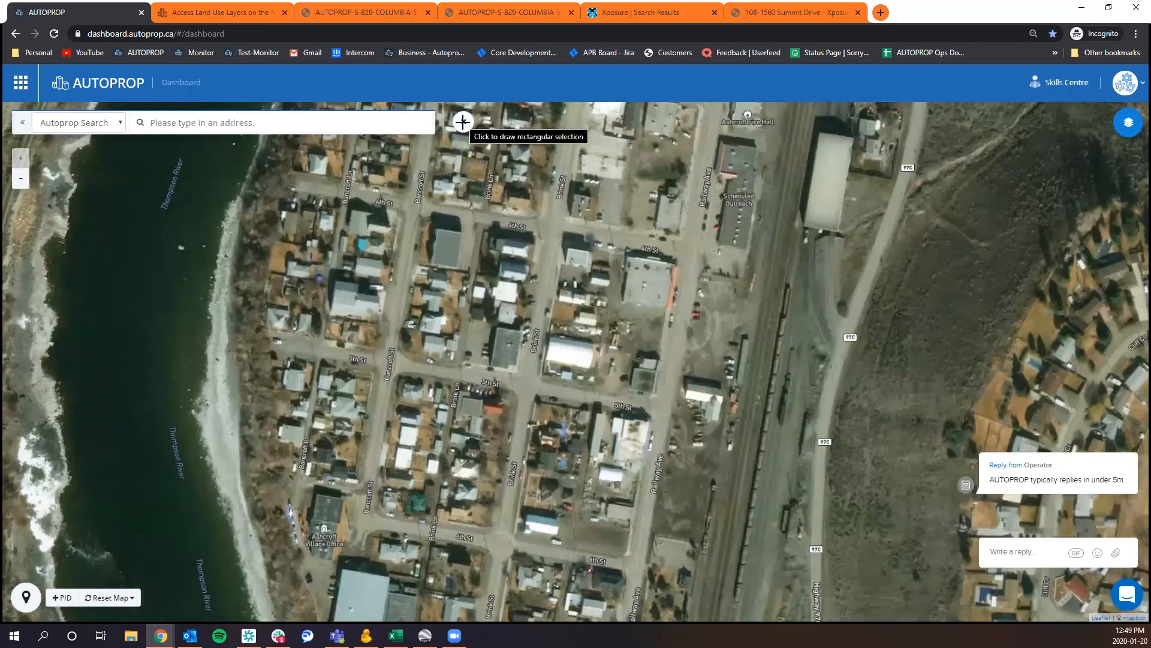
{"action": "left_click_drag", "start_coordinate": [279, 205], "coordinate": [375, 323]}
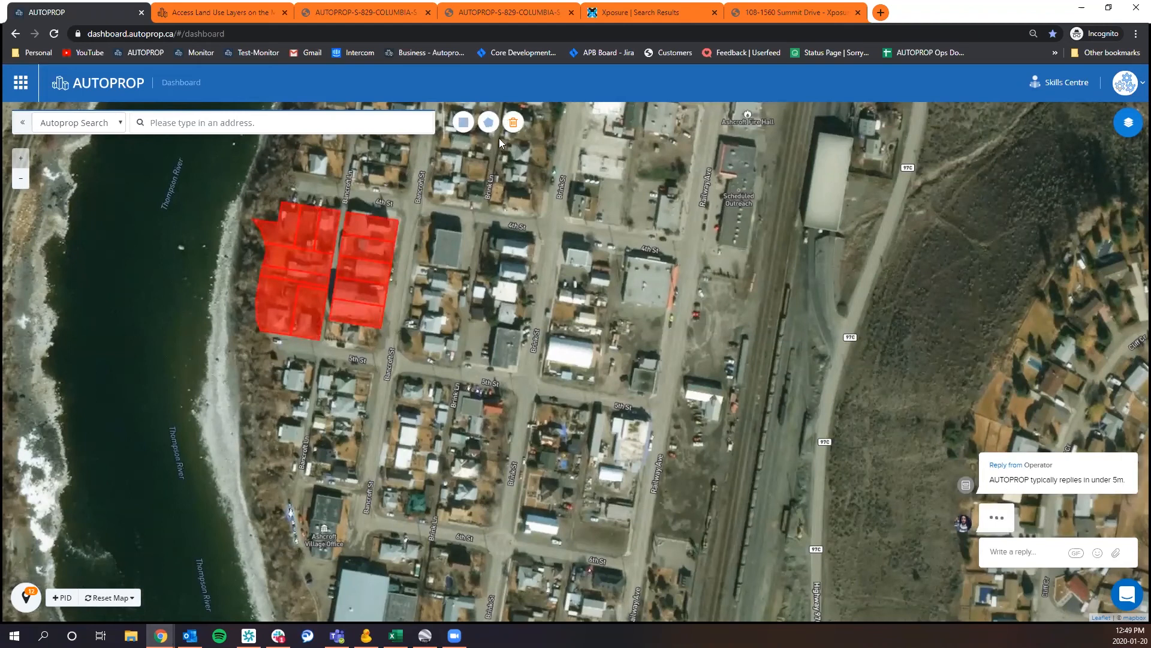
Draw a polygon selection around the Ashcroft blocks between 5th St and 6th St, from Bancroft St to Railway Ave.
{"action": "left_click", "coordinate": [489, 124]}
{"action": "left_click", "coordinate": [402, 382]}
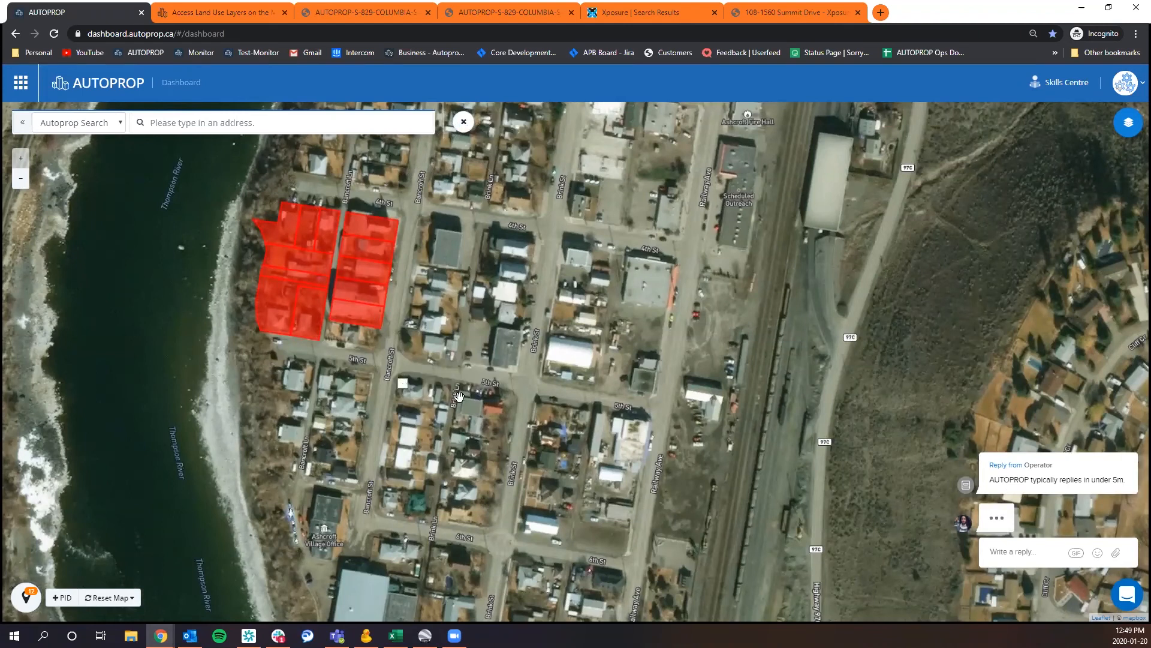
{"action": "left_click", "coordinate": [643, 423]}
{"action": "left_click", "coordinate": [615, 556]}
{"action": "left_click", "coordinate": [389, 501]}
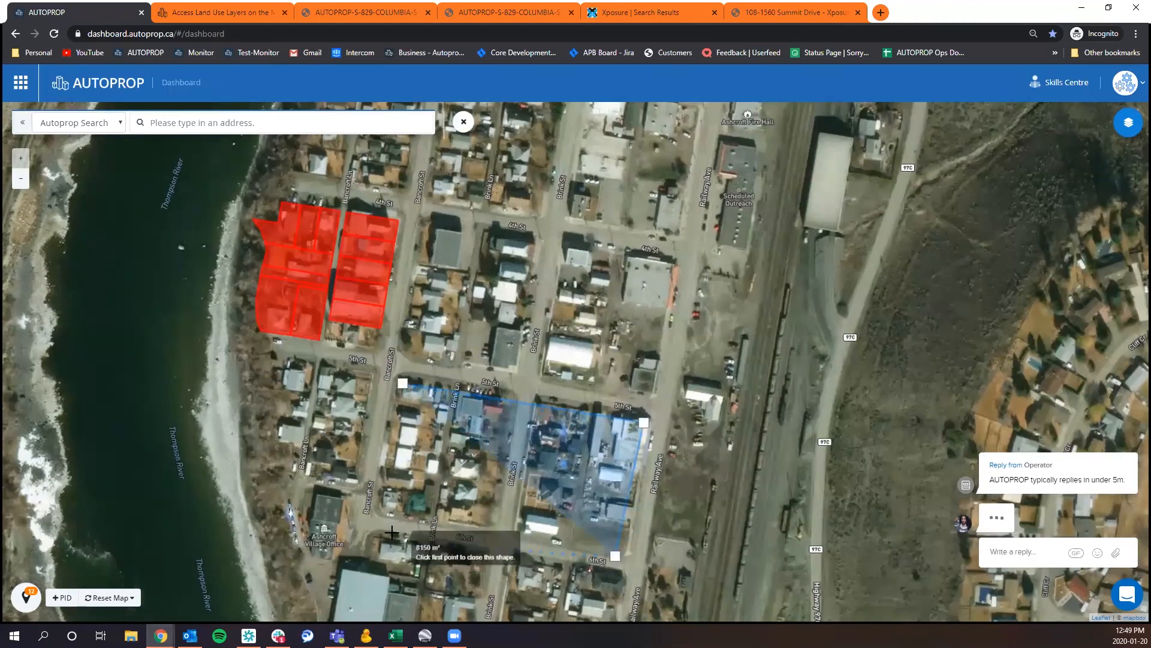
{"action": "left_click", "coordinate": [403, 383]}
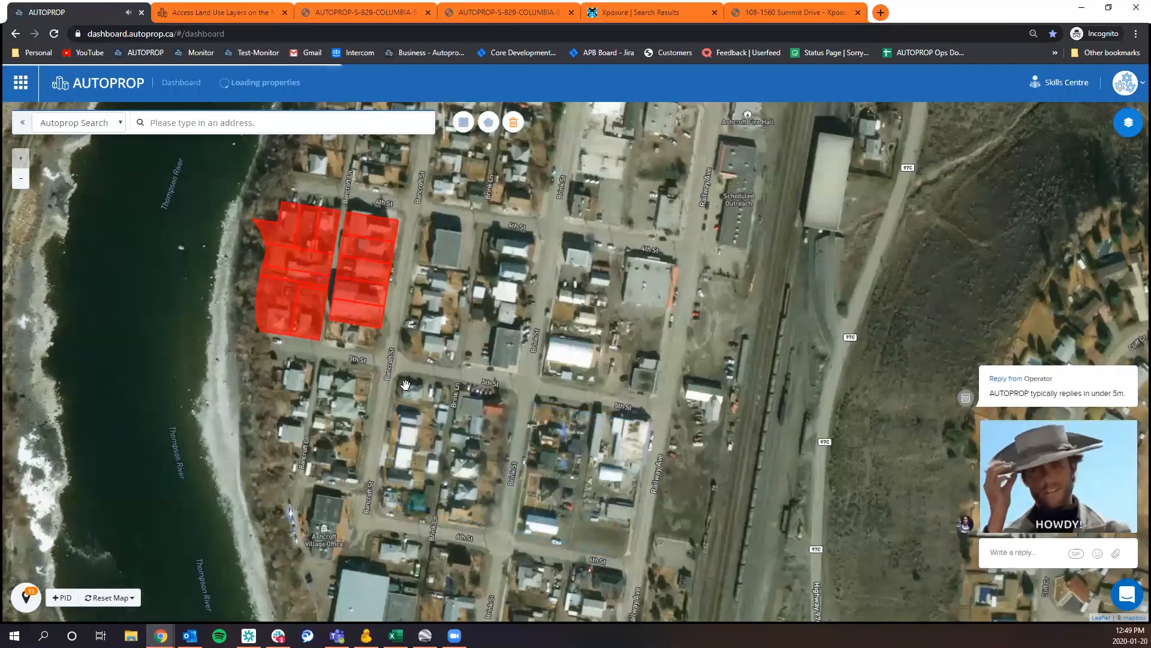
Dismiss the support chat reply that covers the map.
{"action": "mouse_move", "coordinate": [1039, 422]}
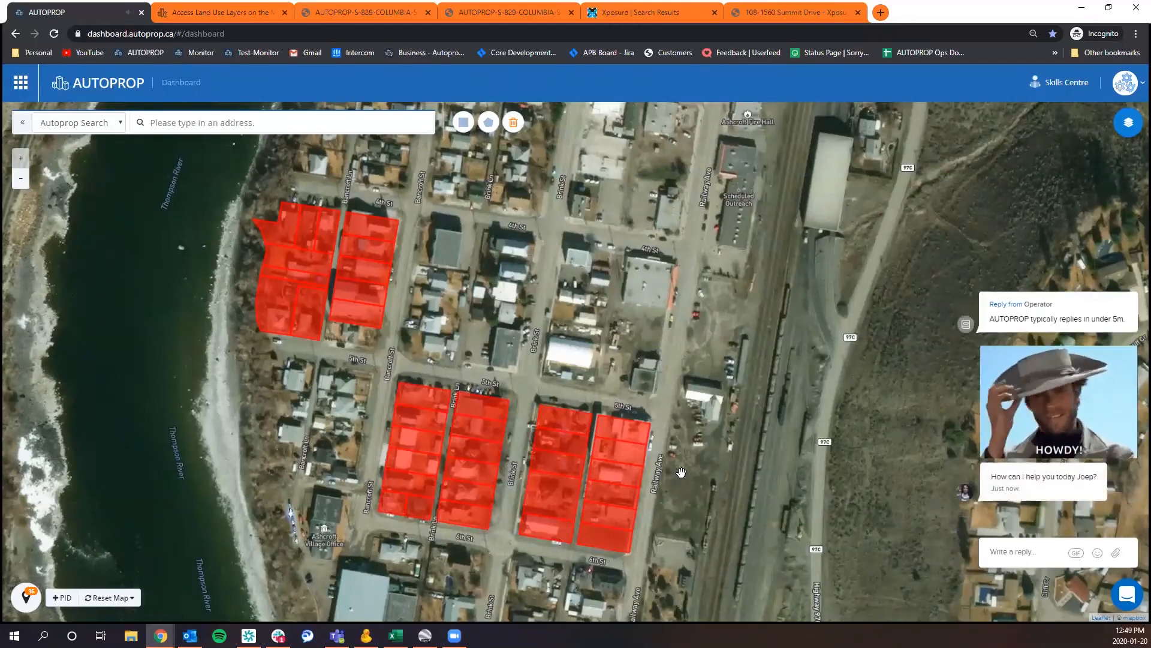
{"action": "mouse_move", "coordinate": [1110, 288]}
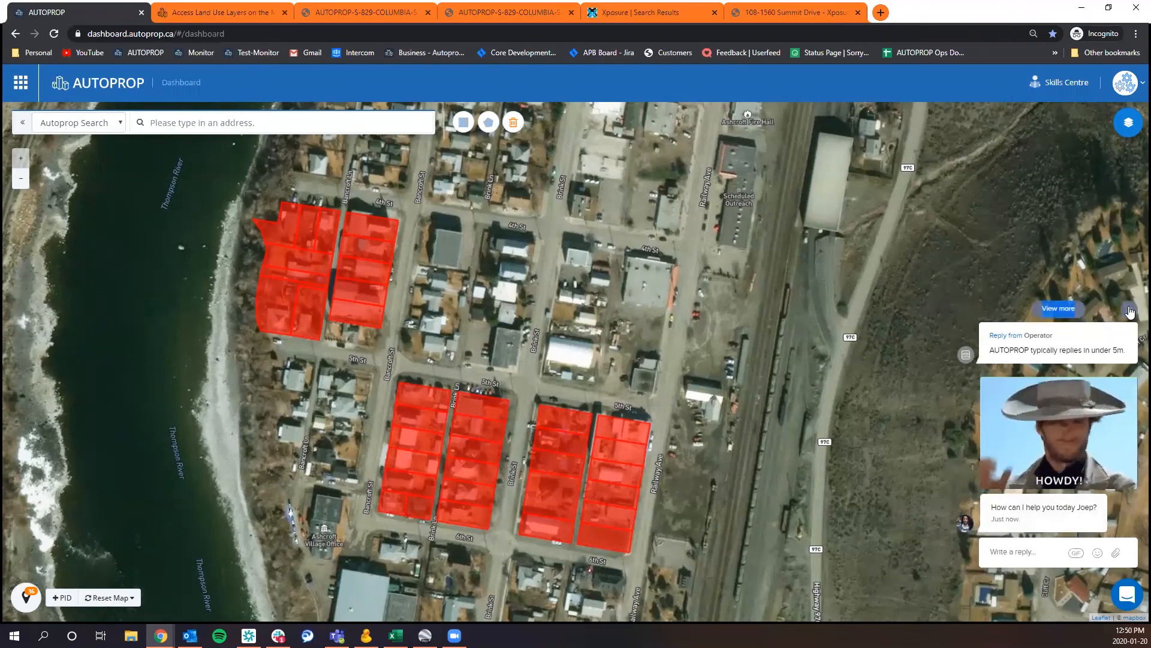
{"action": "left_click", "coordinate": [1127, 305]}
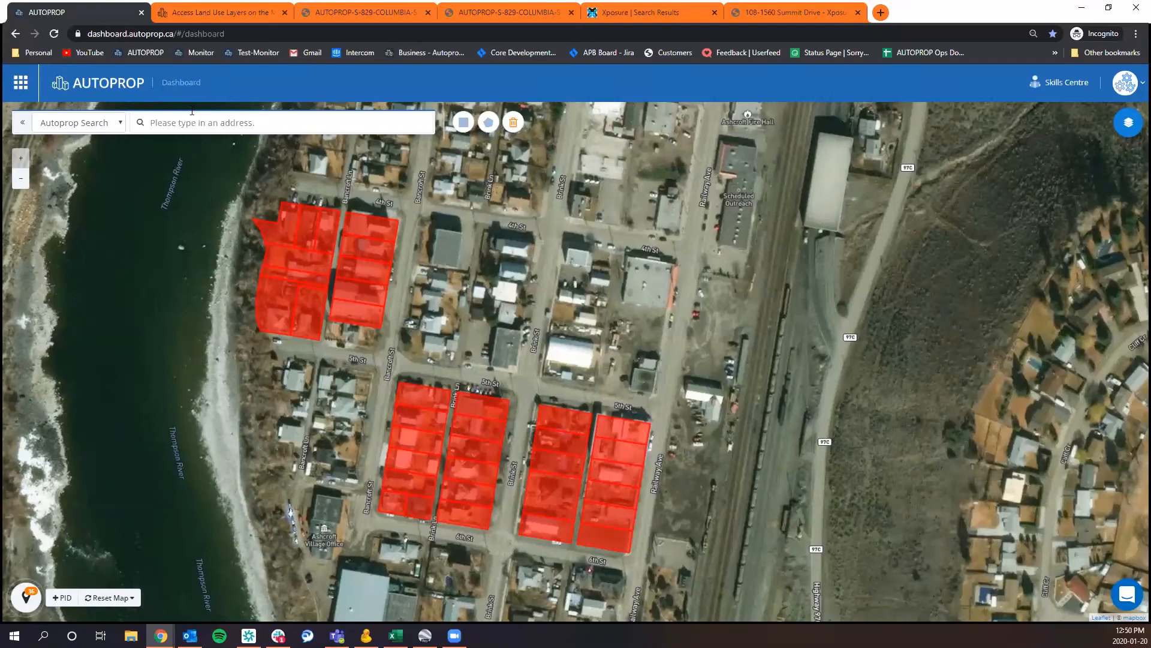
Switch the map search to Google Maps and go to Kamloops, BC, Canada.
{"action": "left_click", "coordinate": [87, 123]}
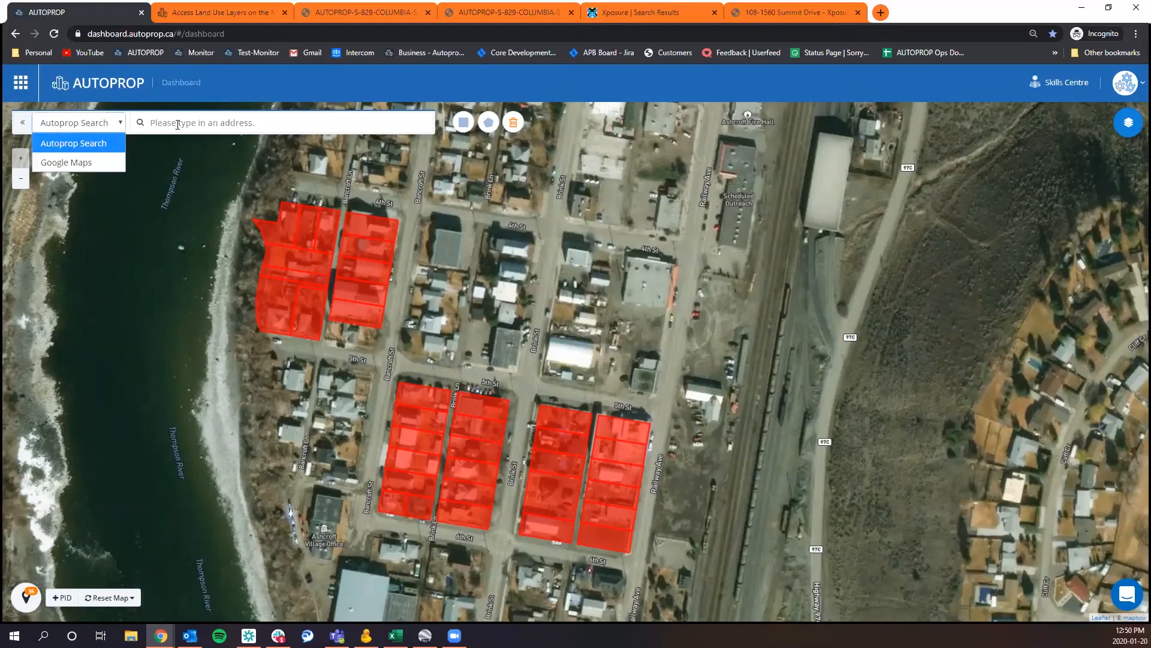
{"action": "left_click", "coordinate": [120, 124]}
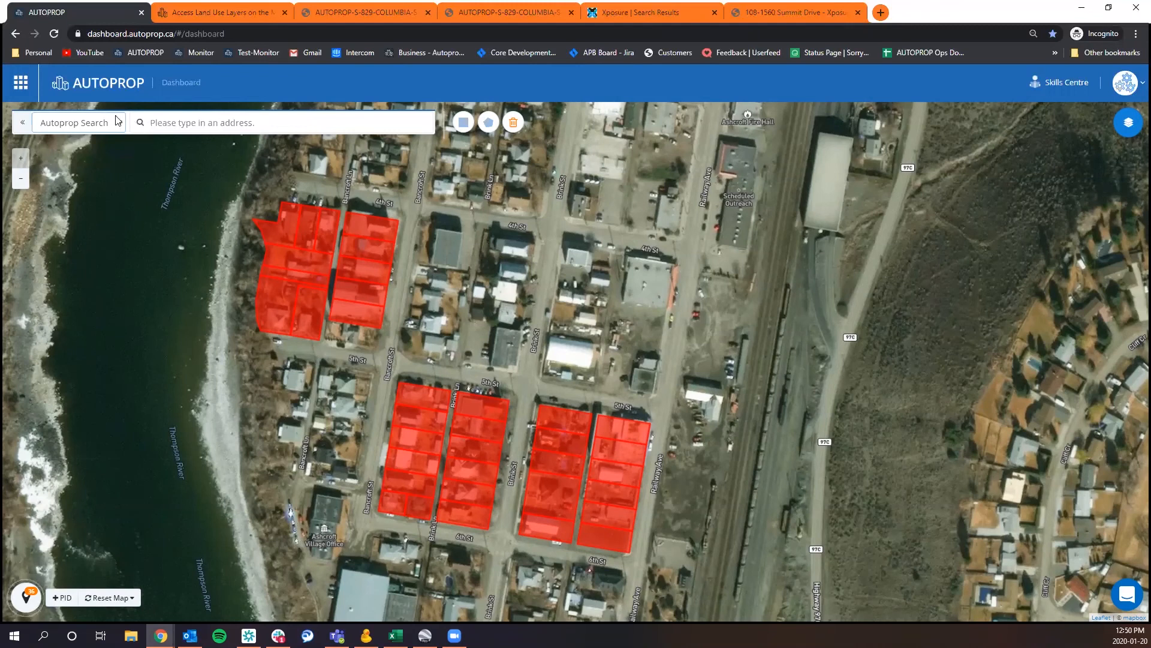
{"action": "left_click", "coordinate": [118, 121]}
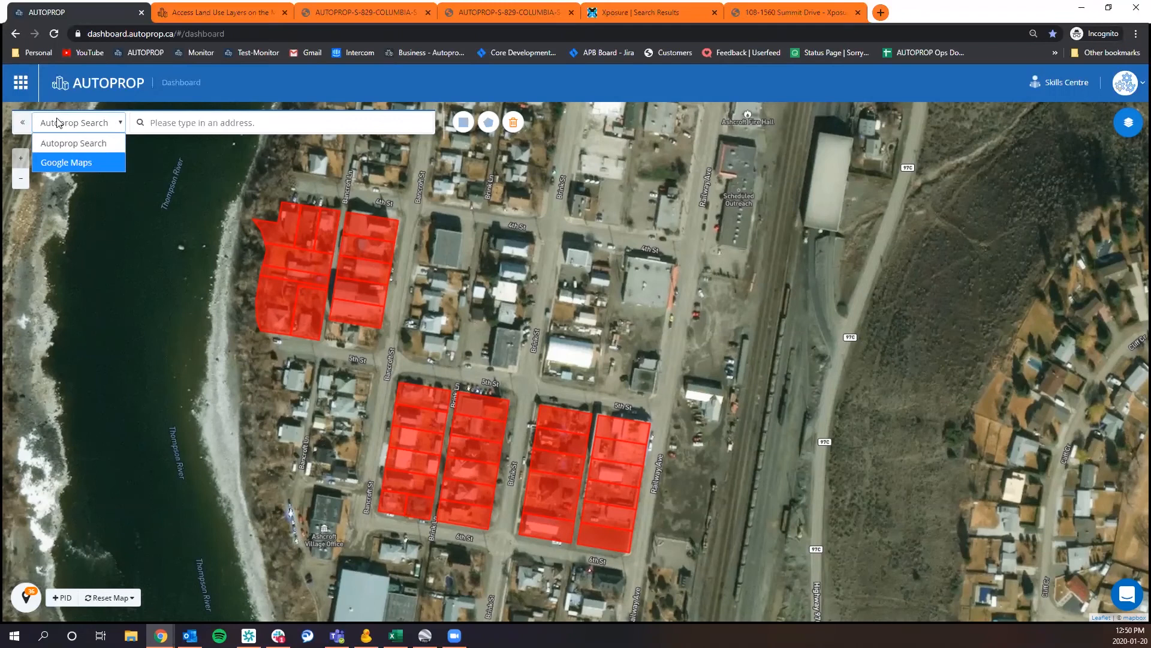
{"action": "left_click", "coordinate": [106, 162]}
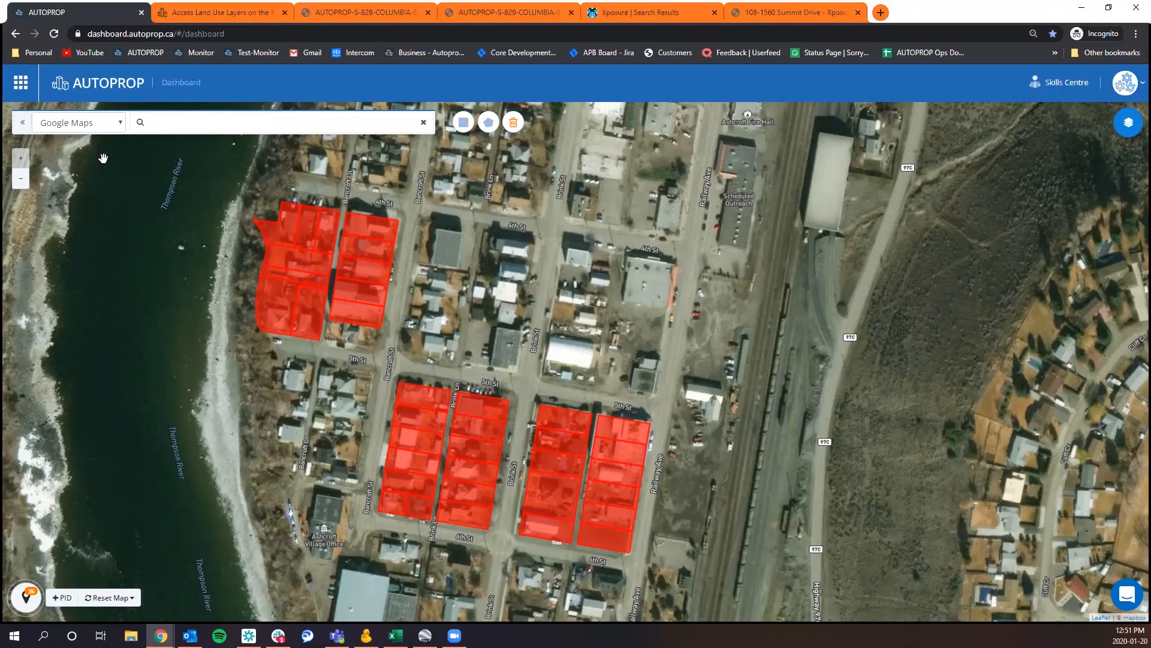
{"action": "left_click", "coordinate": [107, 131]}
{"action": "left_click", "coordinate": [108, 161]}
{"action": "type", "text": "kamloop"}
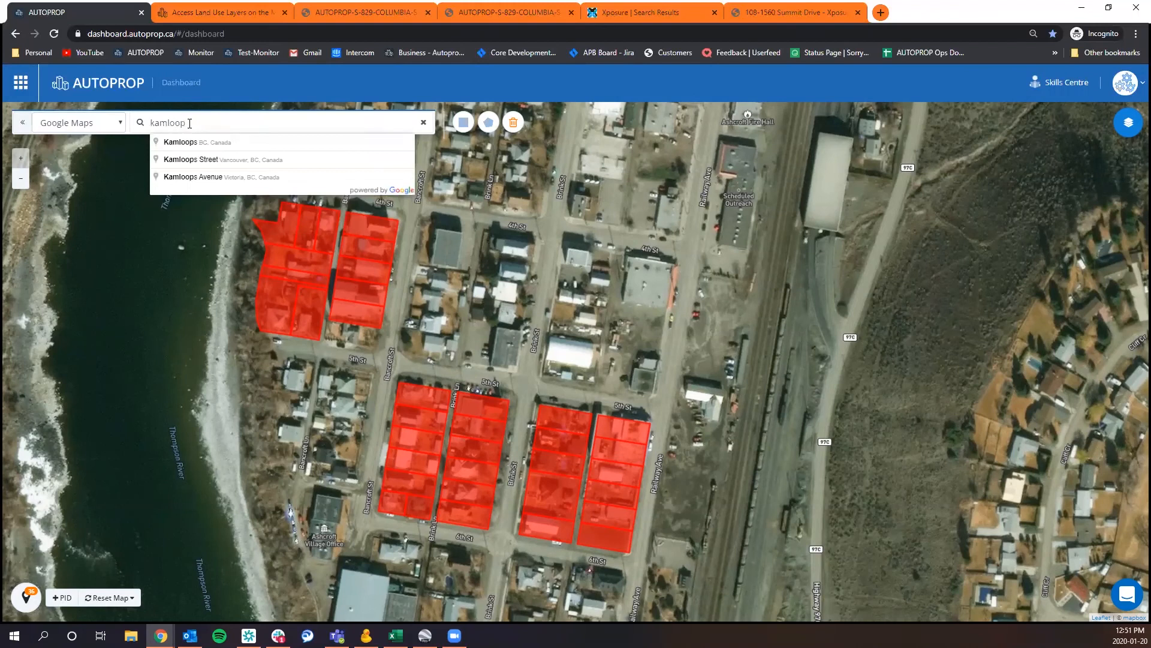
{"action": "left_click", "coordinate": [172, 142]}
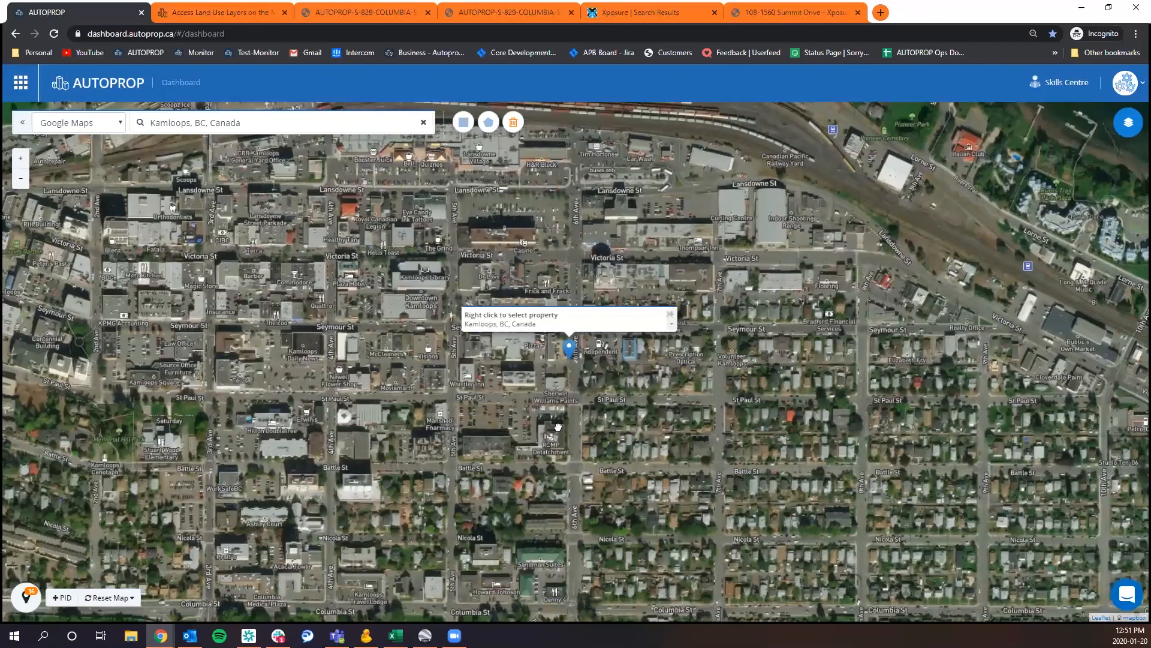
Select a parcel on Battle St east of 6th Ave and open its full property report.
{"action": "left_click_drag", "start_coordinate": [557, 427], "coordinate": [493, 414]}
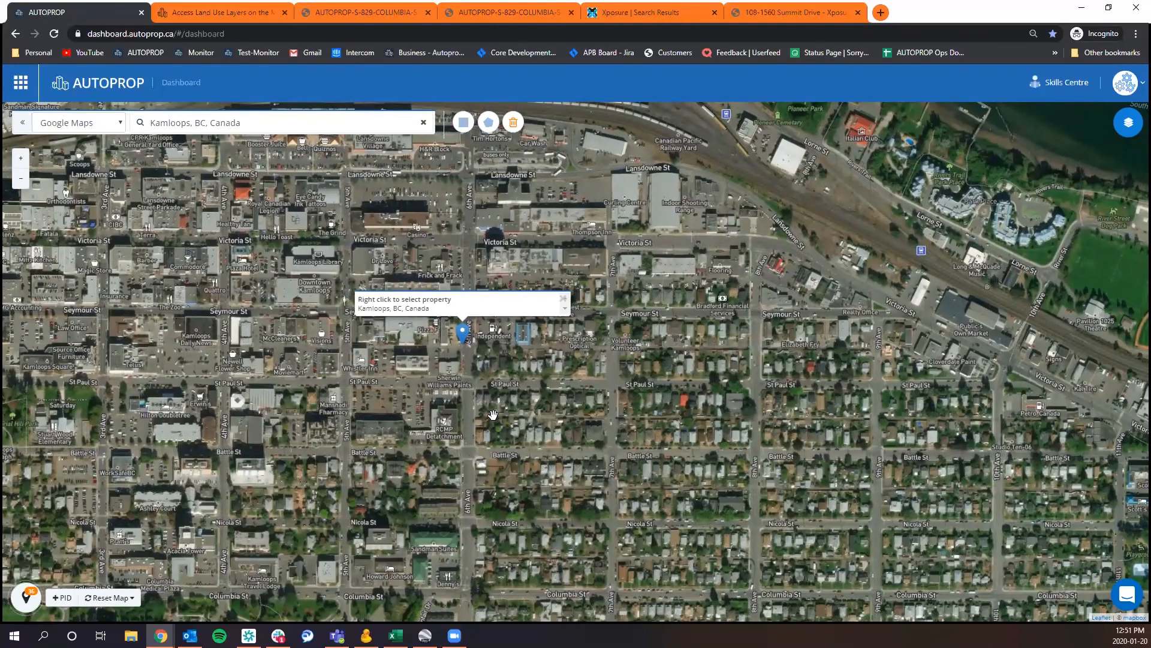
{"action": "right_click", "coordinate": [532, 434]}
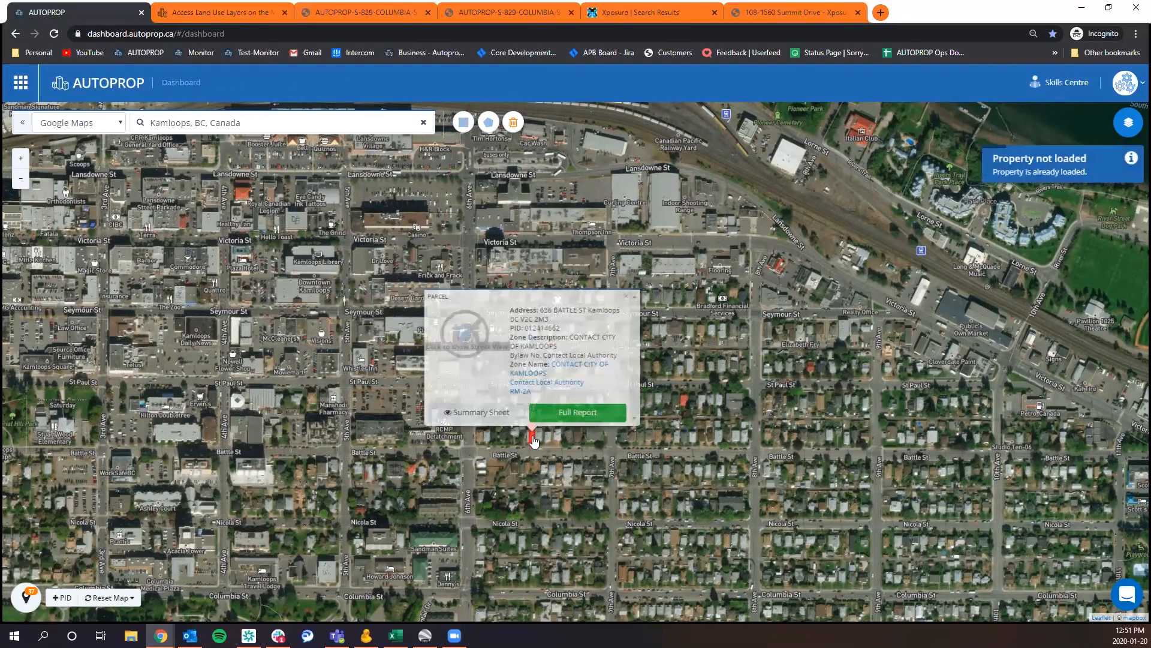
{"action": "left_click", "coordinate": [551, 414]}
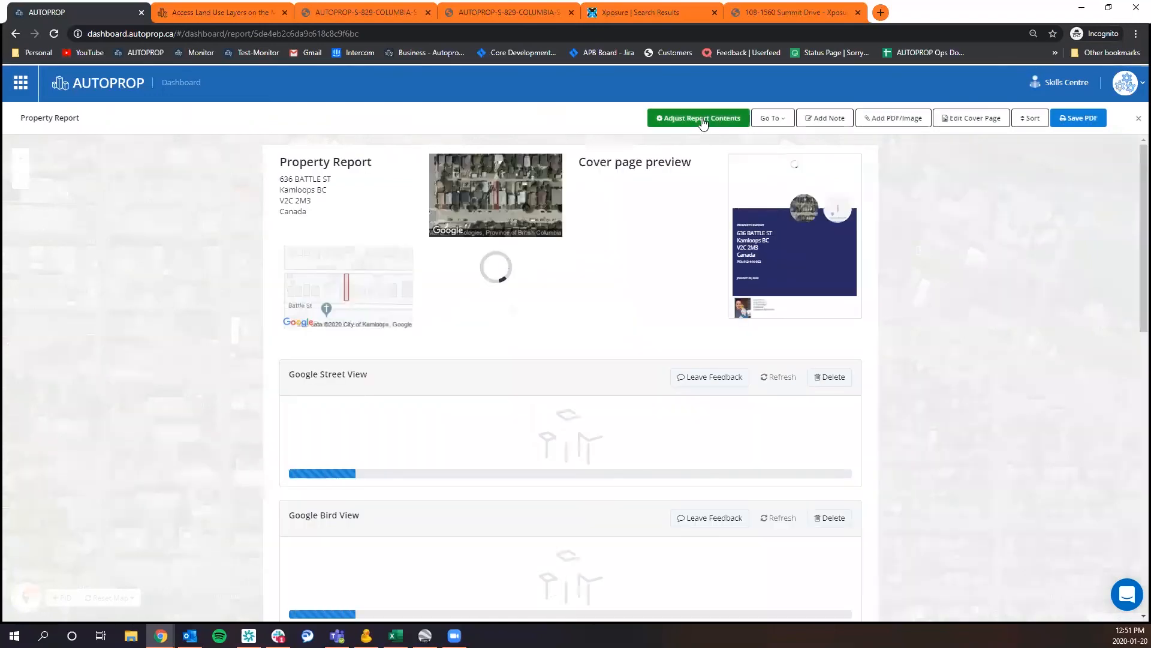
Review the report's data source settings without changing them, then go to the Kamloops KADREA Comparables table.
{"action": "left_click", "coordinate": [701, 118]}
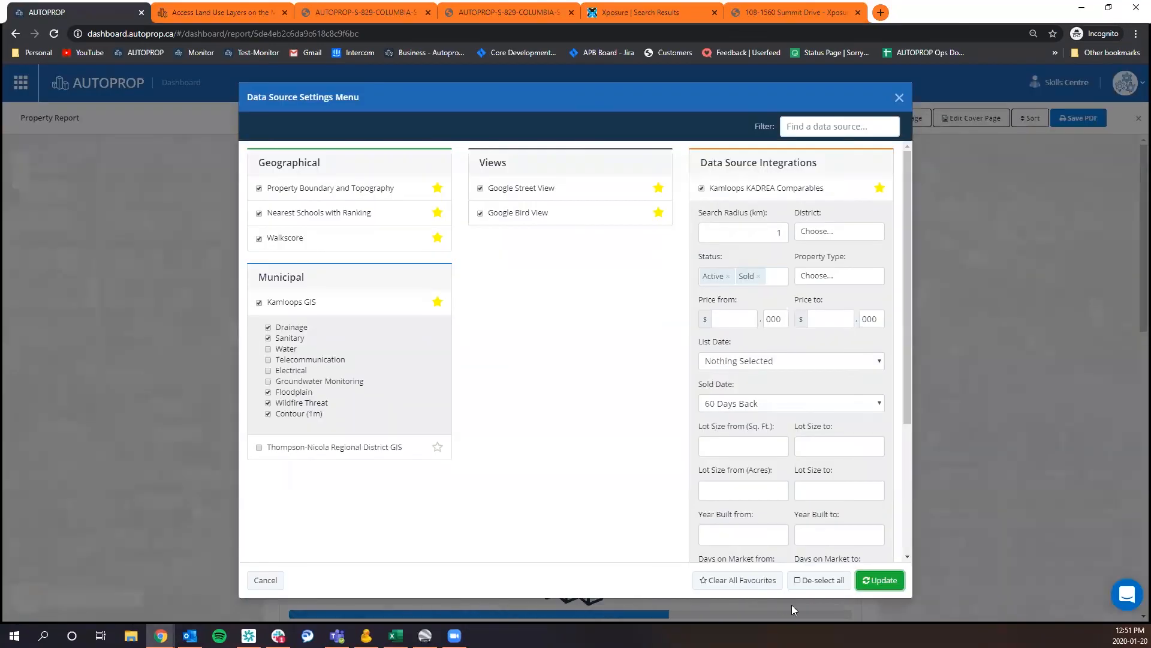
{"action": "left_click", "coordinate": [899, 98]}
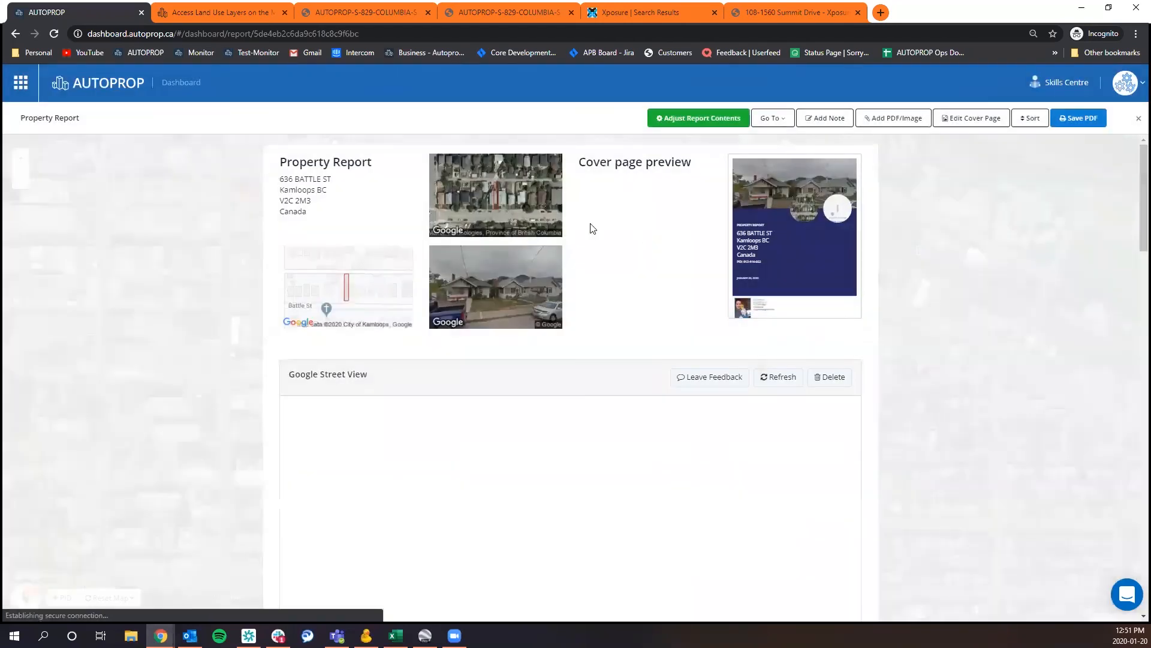
{"action": "left_click", "coordinate": [774, 119]}
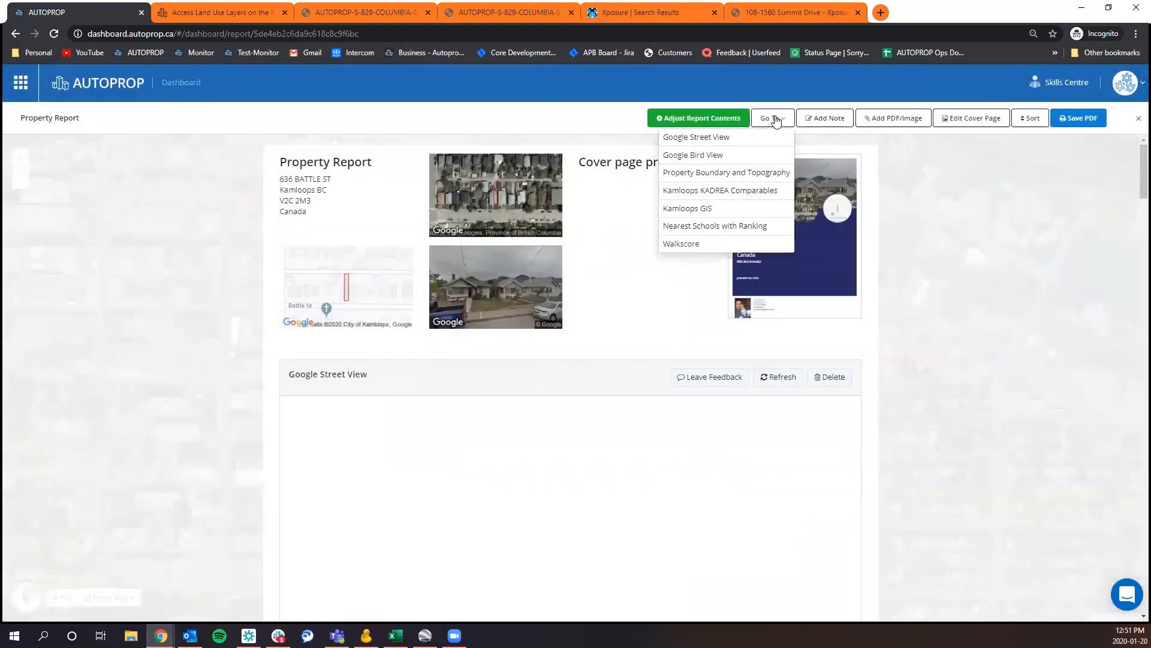
{"action": "left_click", "coordinate": [735, 190]}
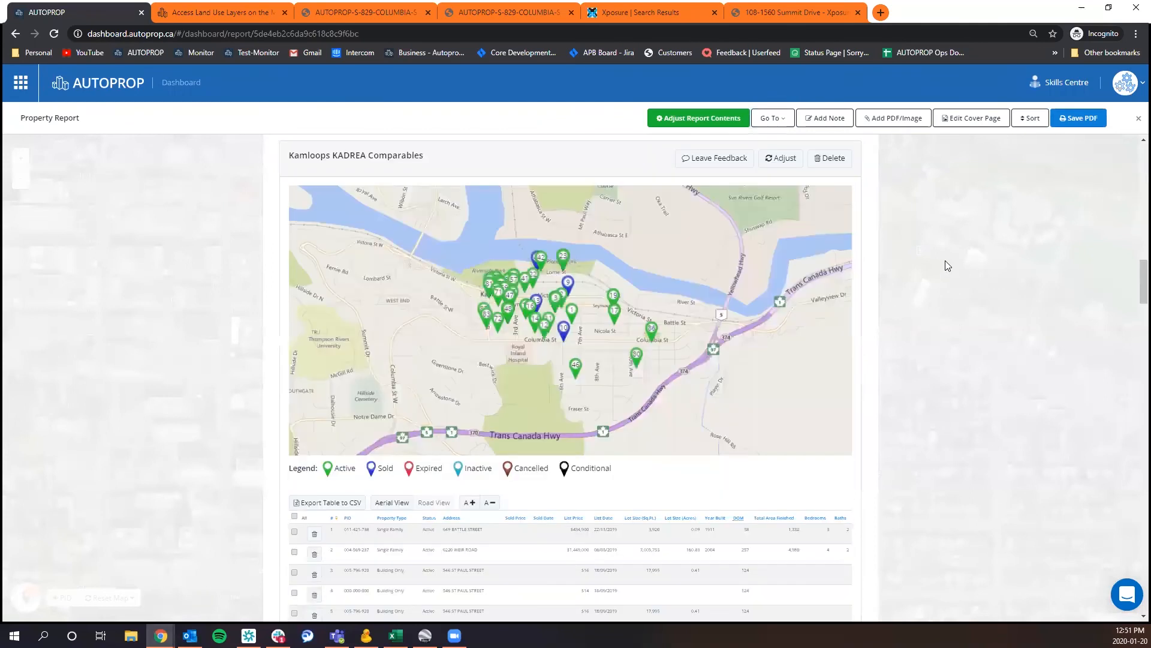
{"action": "scroll", "coordinate": [928, 246], "scroll_direction": "down", "scroll_amount": 4}
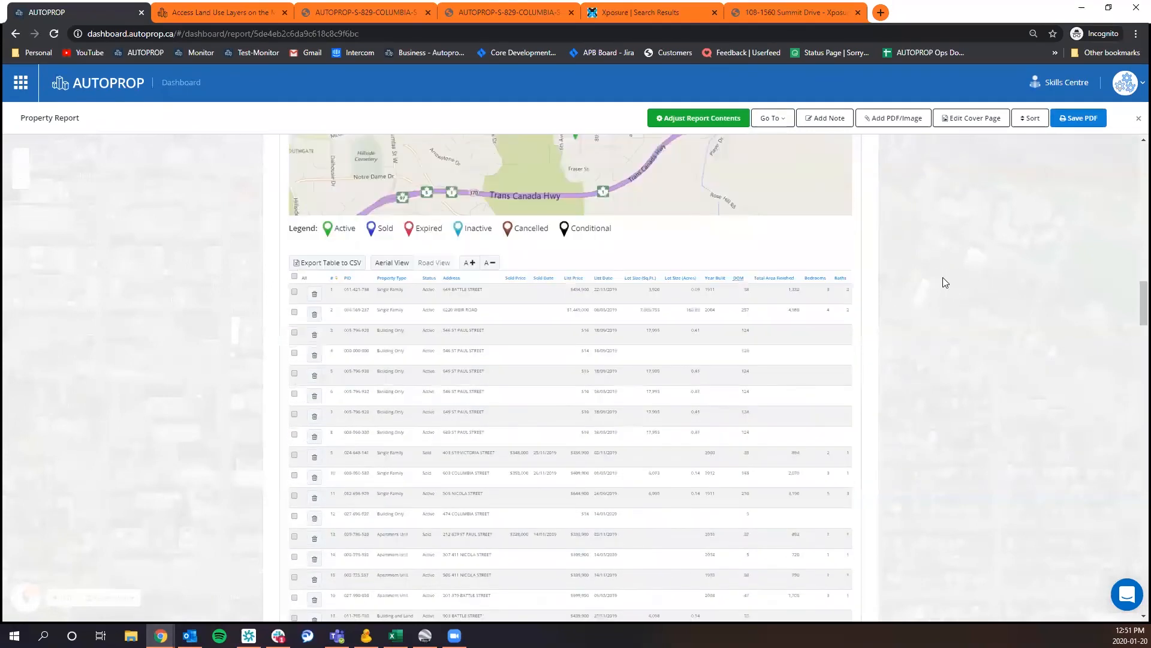
Enlarge the comparables table text and sort the listings by Status with the sold ones first.
{"action": "left_click", "coordinate": [470, 263]}
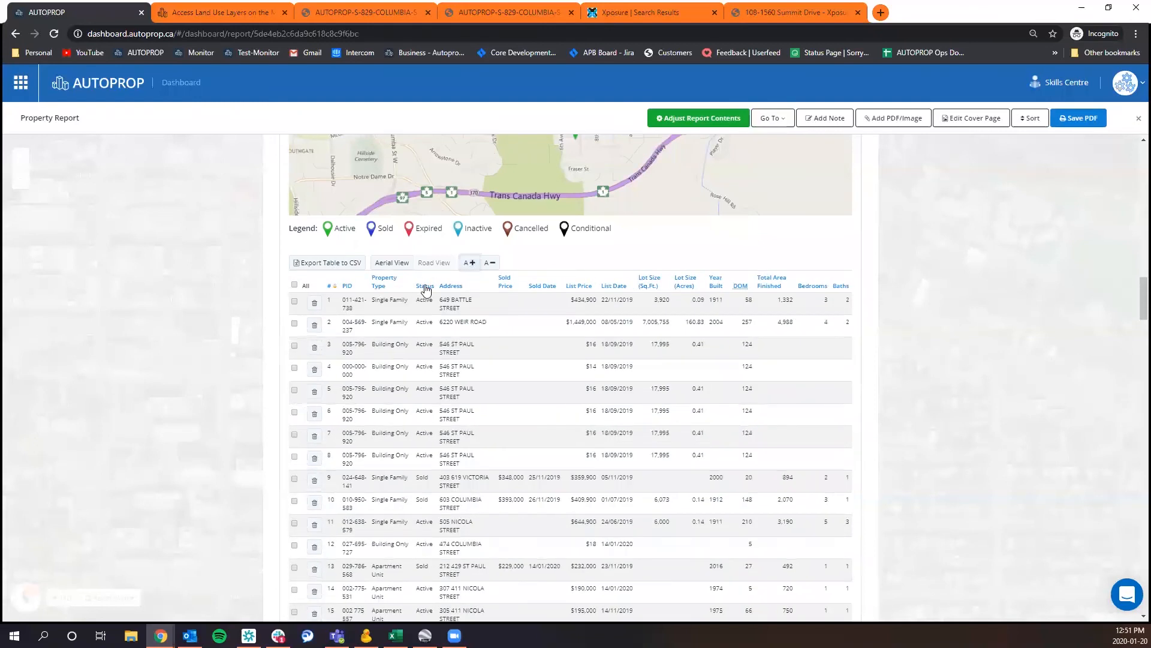
{"action": "left_click", "coordinate": [425, 287]}
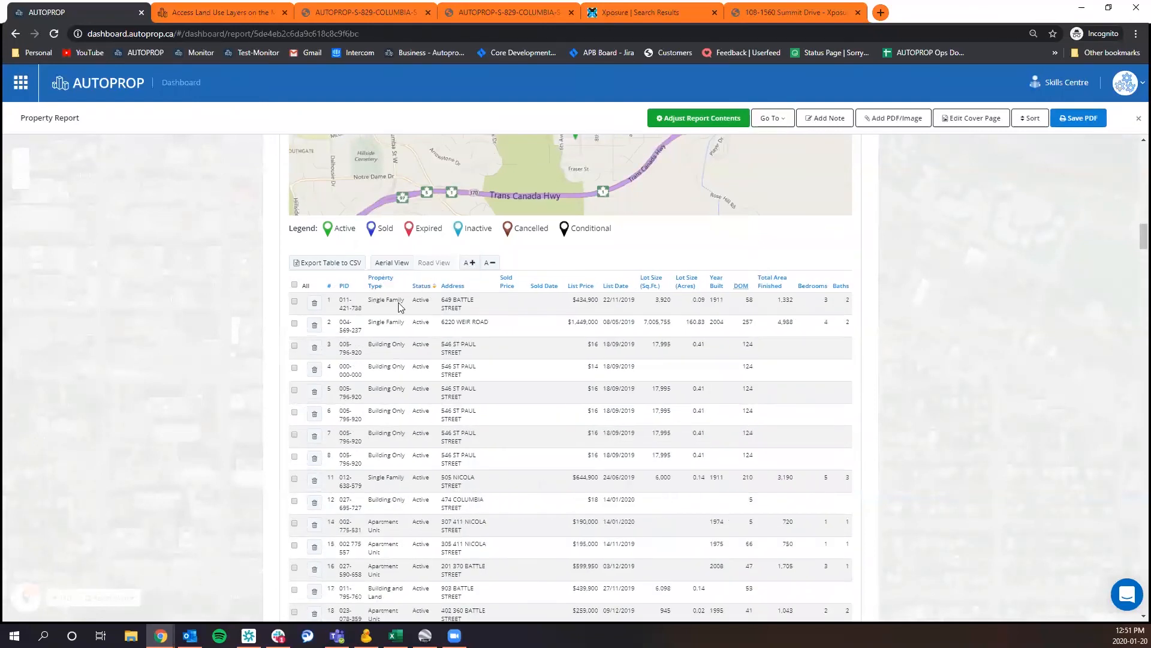
{"action": "left_click", "coordinate": [423, 286]}
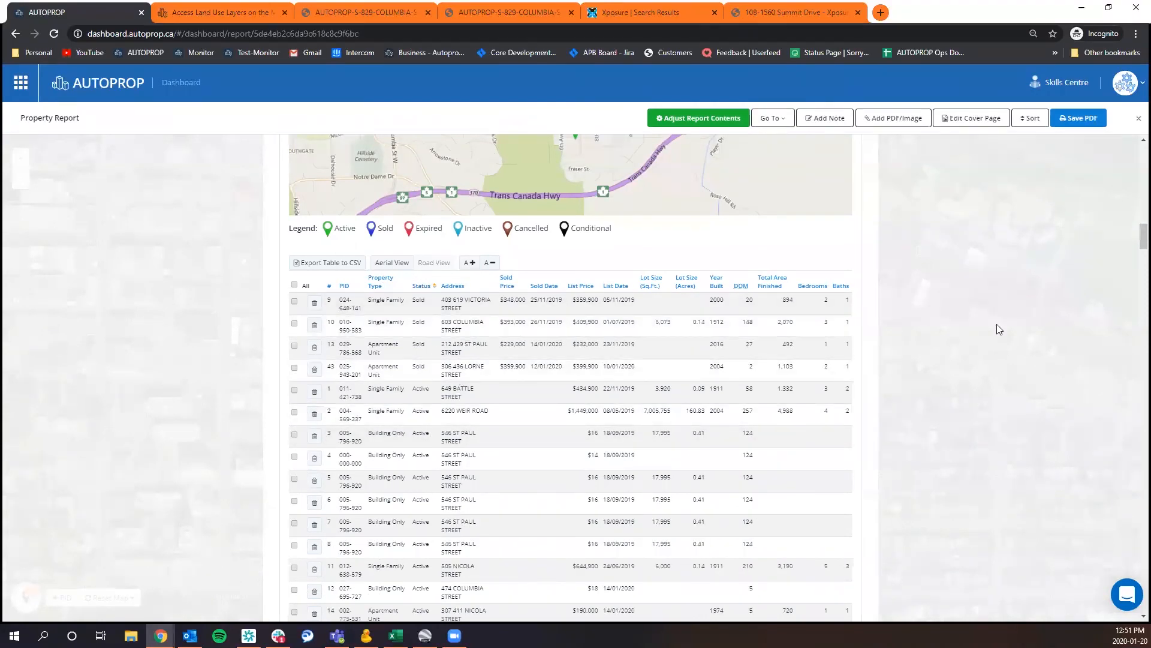
Remove the Active status from the Kamloops KADREA Comparables filter and update it to only sold listings.
{"action": "scroll", "coordinate": [984, 339], "scroll_direction": "up", "scroll_amount": 5}
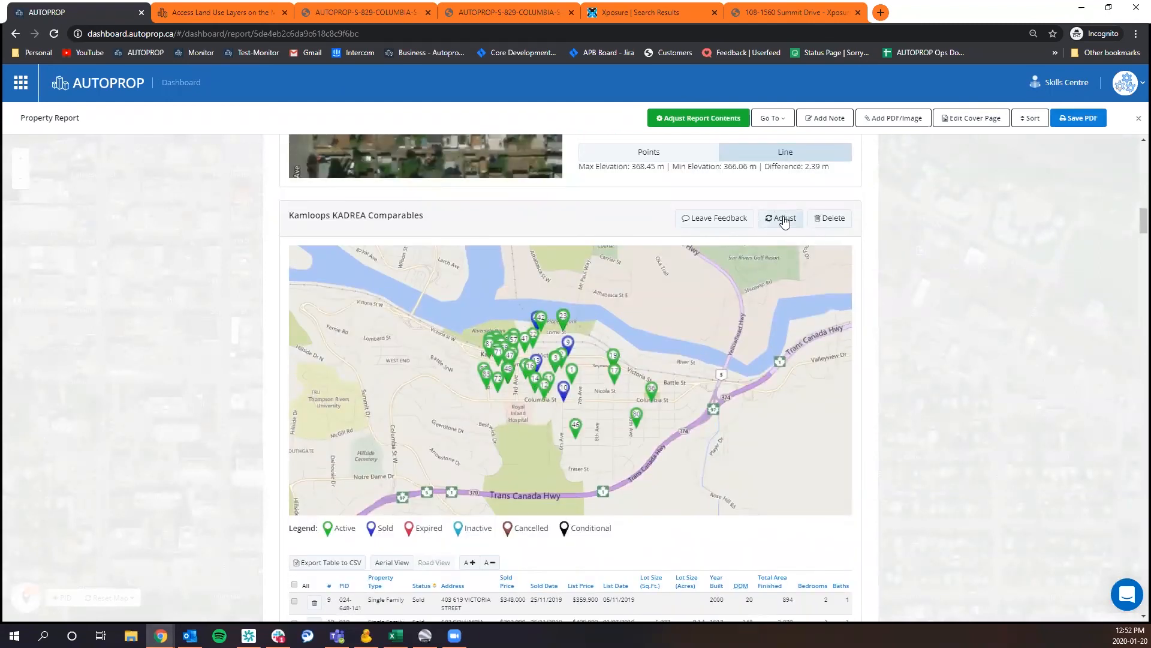
{"action": "left_click", "coordinate": [777, 219]}
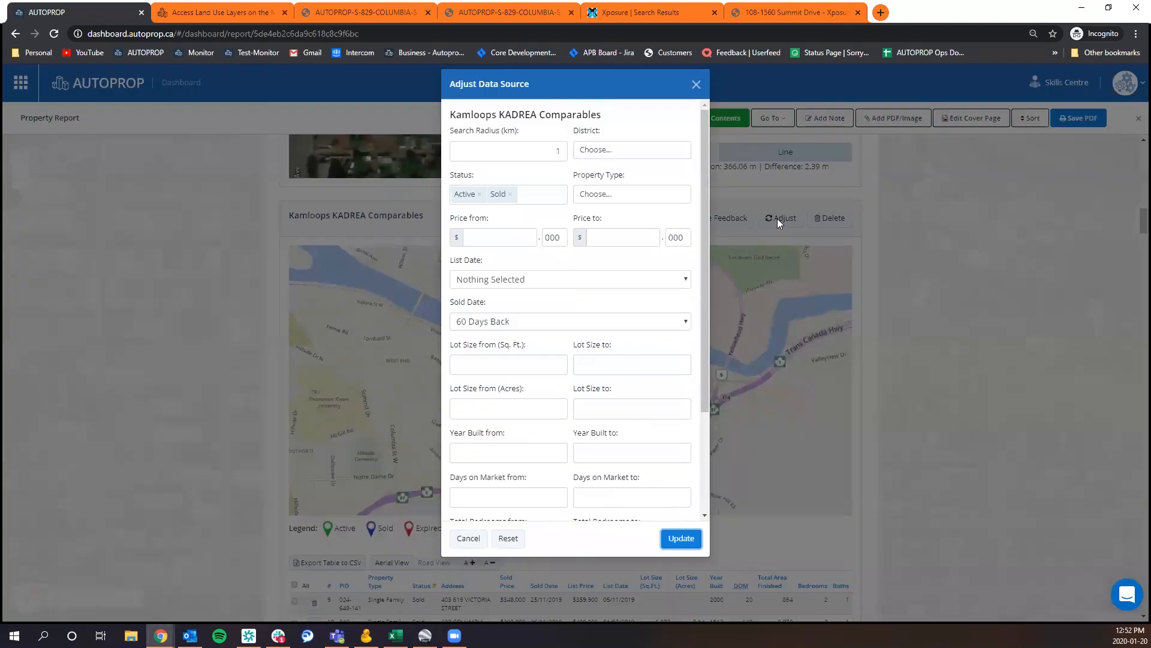
{"action": "left_click", "coordinate": [481, 195]}
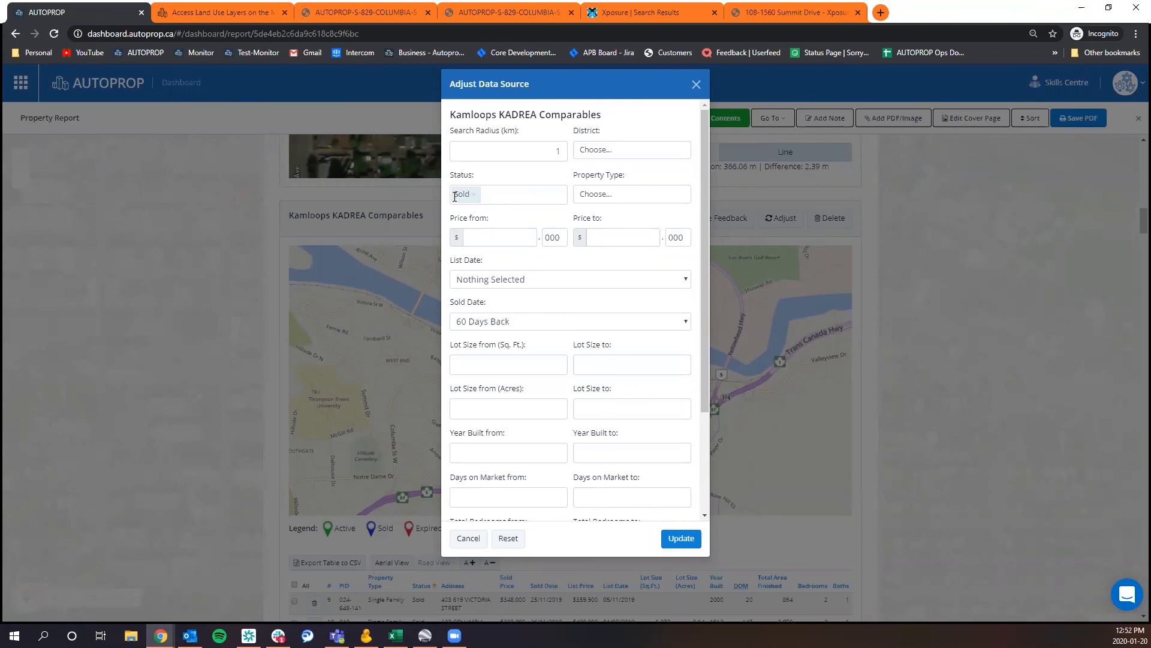
{"action": "left_click", "coordinate": [683, 537]}
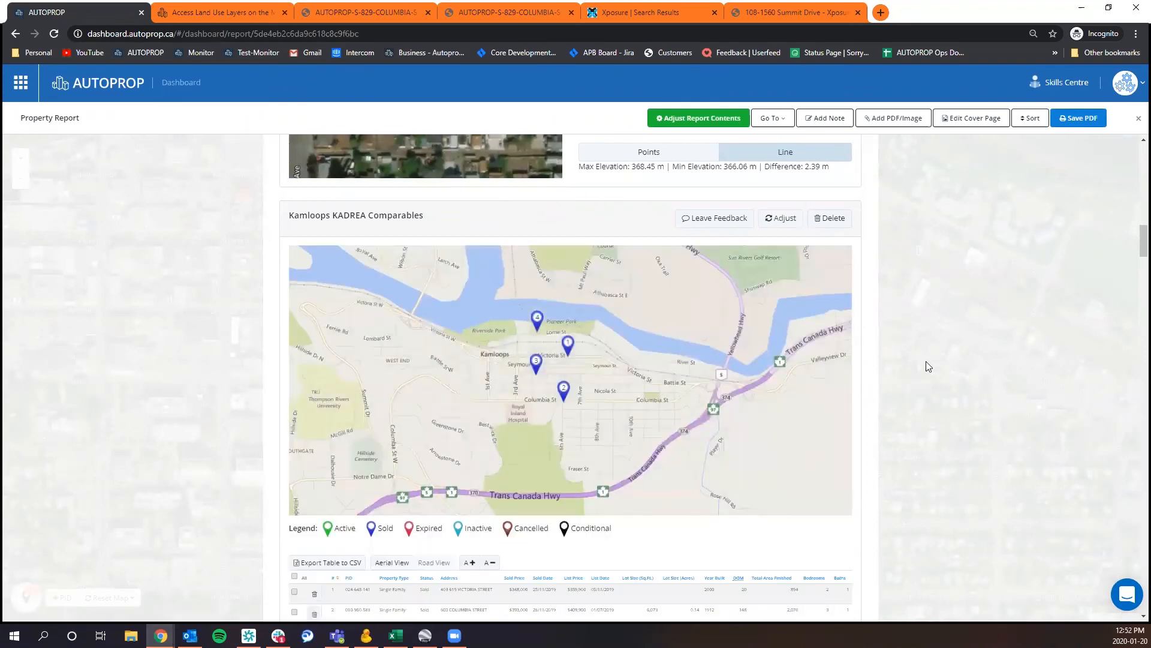
Enlarge the text of the sold comparables table and sort it by Sold Price from highest to lowest.
{"action": "scroll", "coordinate": [934, 349], "scroll_direction": "down", "scroll_amount": 1}
{"action": "scroll", "coordinate": [934, 349], "scroll_direction": "down", "scroll_amount": 2}
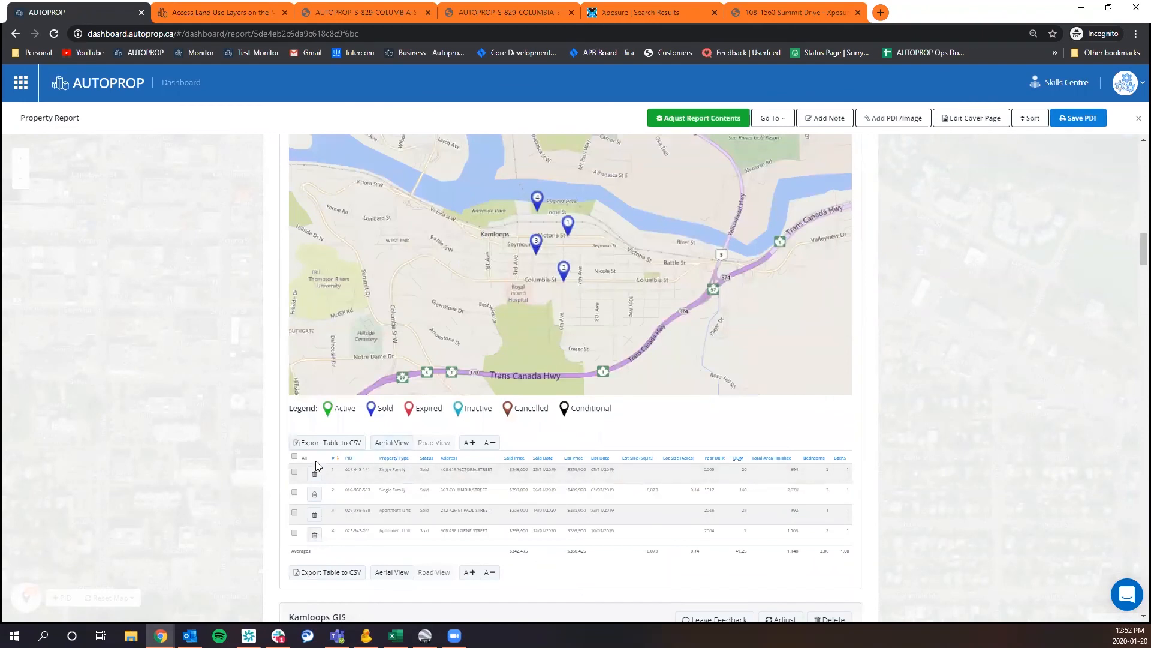
{"action": "left_click", "coordinate": [470, 443]}
{"action": "left_click", "coordinate": [471, 444]}
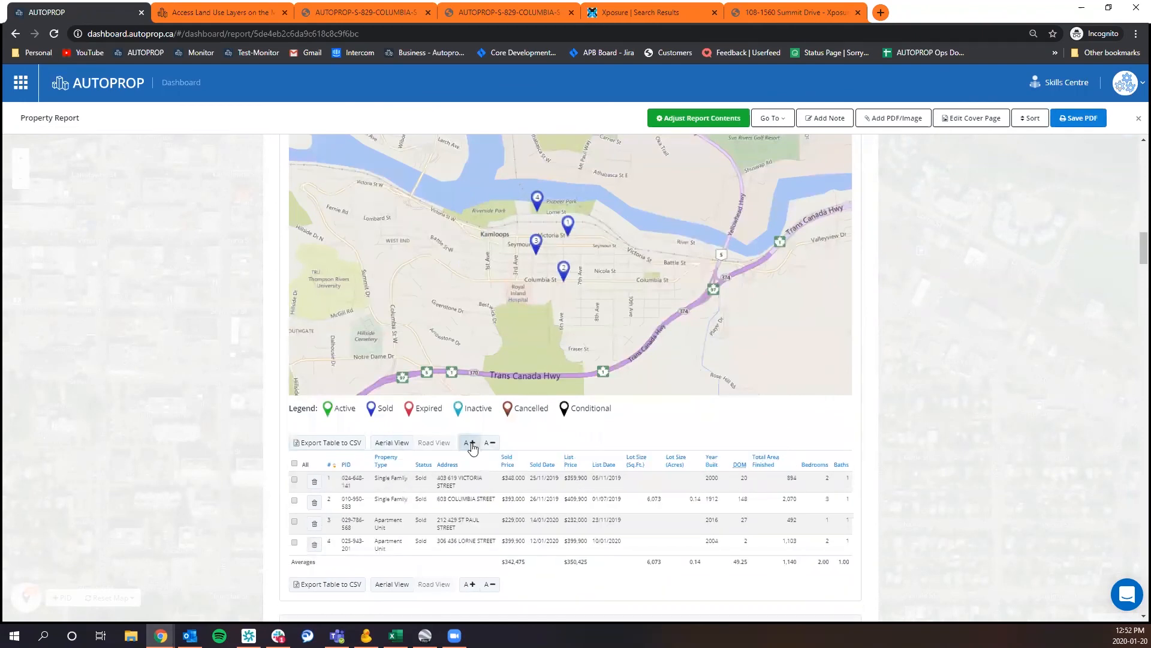
{"action": "left_click", "coordinate": [508, 463]}
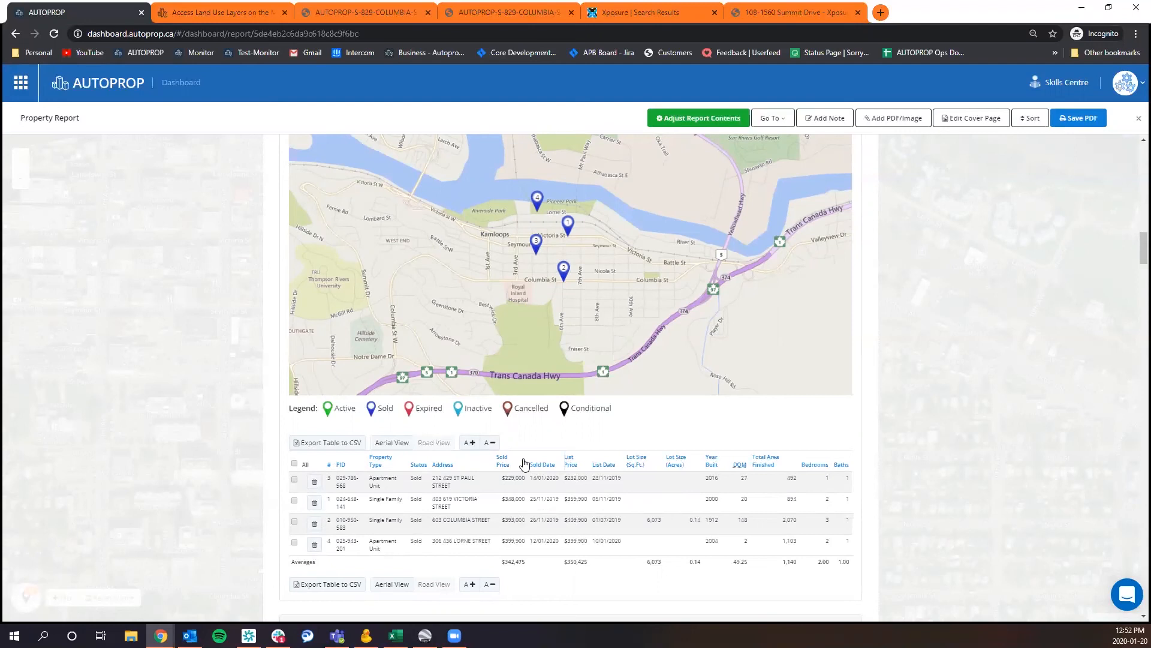
{"action": "left_click", "coordinate": [524, 463]}
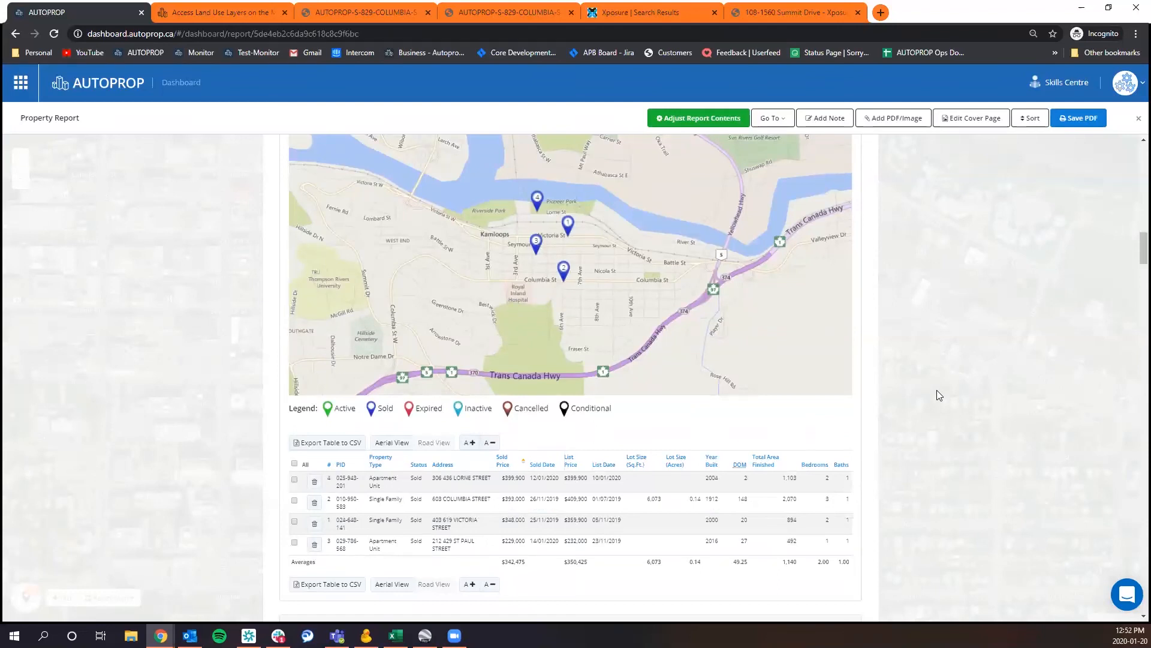
Add the Active status back to the Kamloops KADREA Comparables filter and update the data source.
{"action": "scroll", "coordinate": [899, 263], "scroll_direction": "up", "scroll_amount": 2}
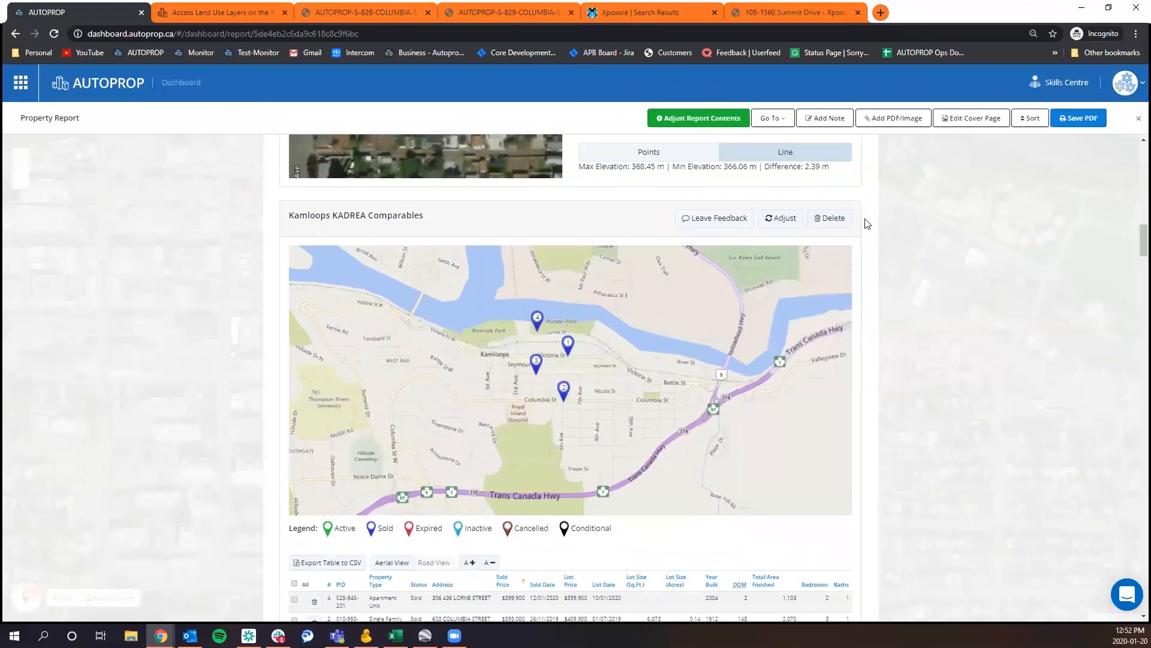
{"action": "left_click", "coordinate": [777, 220]}
{"action": "left_click", "coordinate": [487, 202]}
{"action": "left_click", "coordinate": [488, 228]}
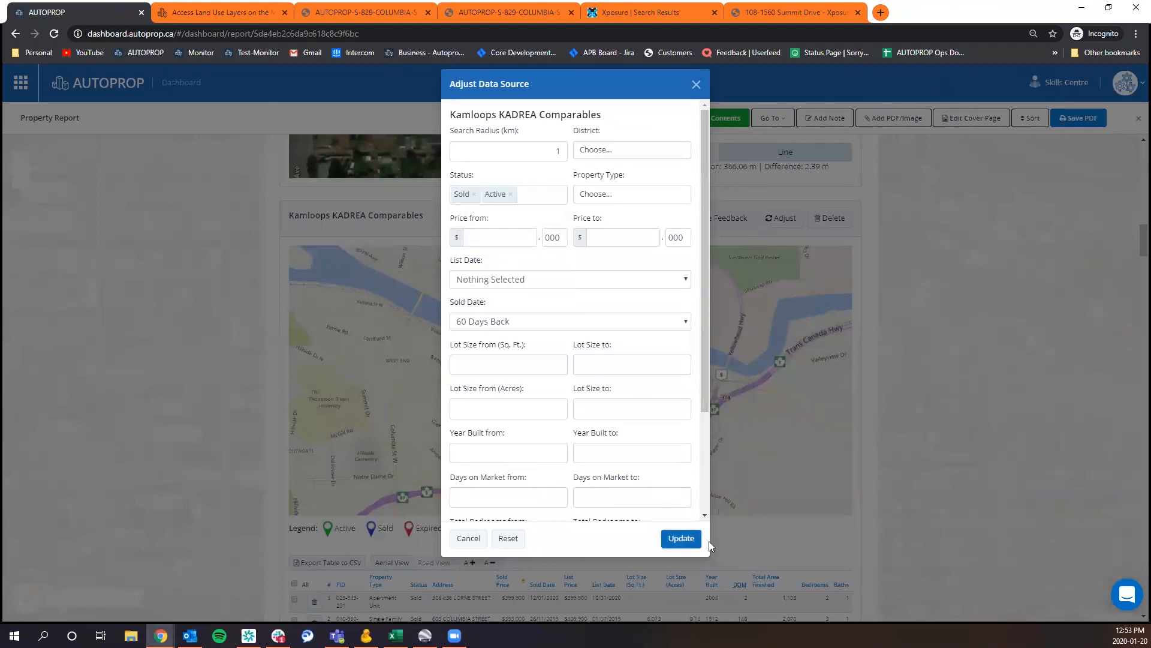
{"action": "left_click", "coordinate": [695, 538]}
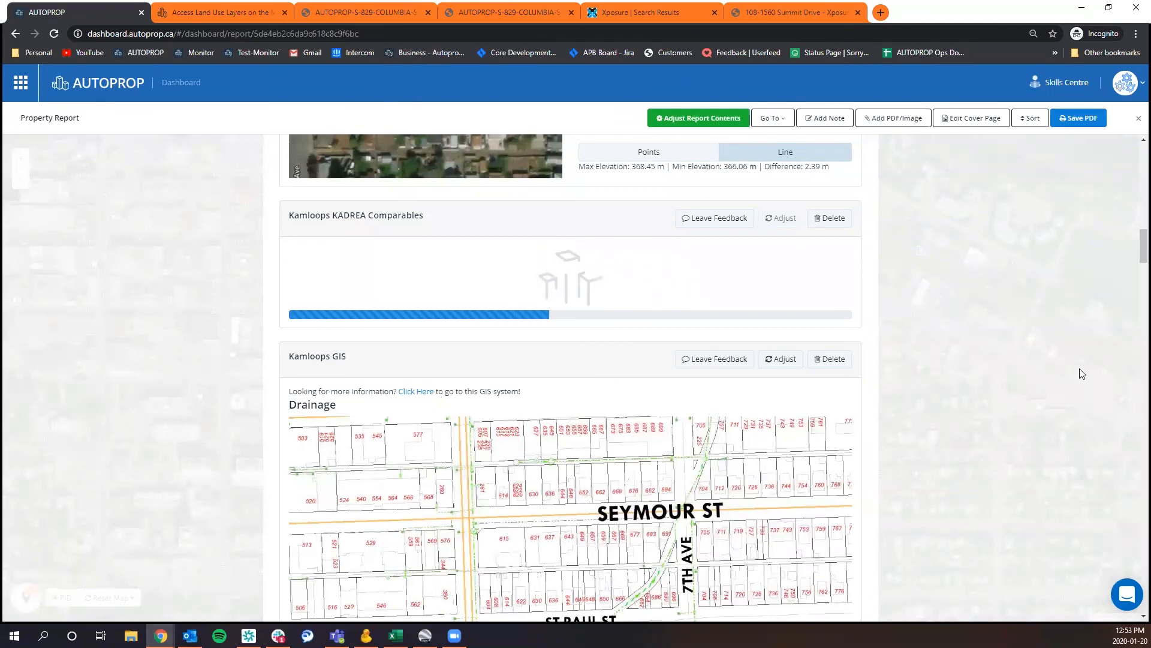
Increase the text size of the refreshed comparables table and sort it by Status, sold listings first.
{"action": "scroll", "coordinate": [1015, 366], "scroll_direction": "down", "scroll_amount": 5}
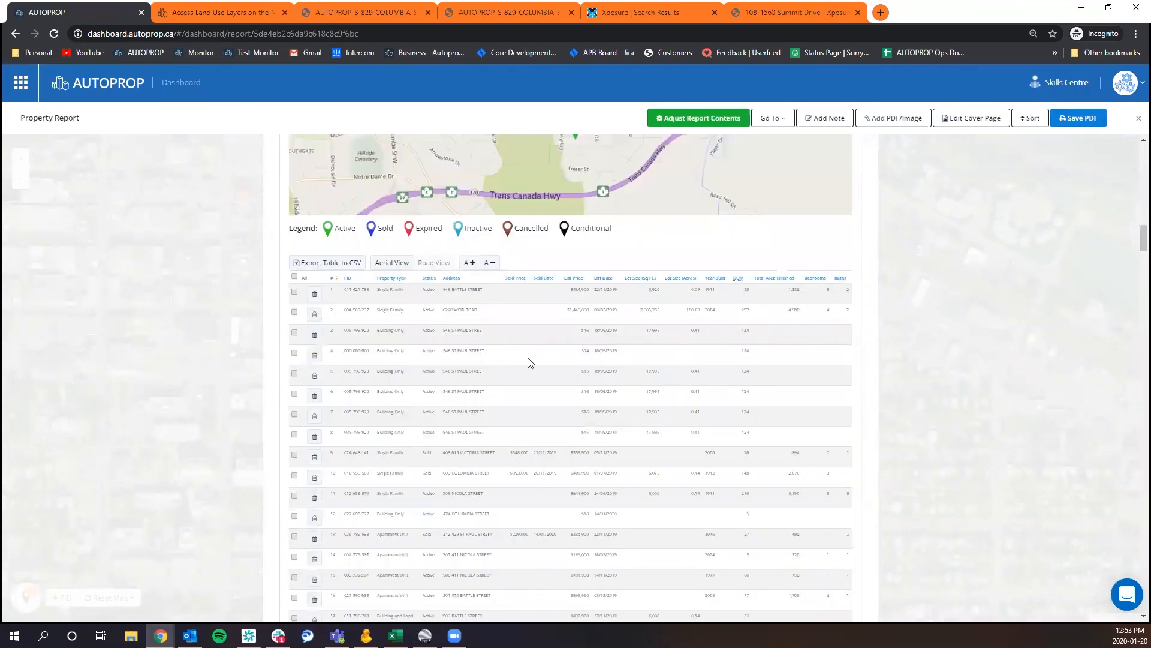
{"action": "left_click", "coordinate": [470, 263]}
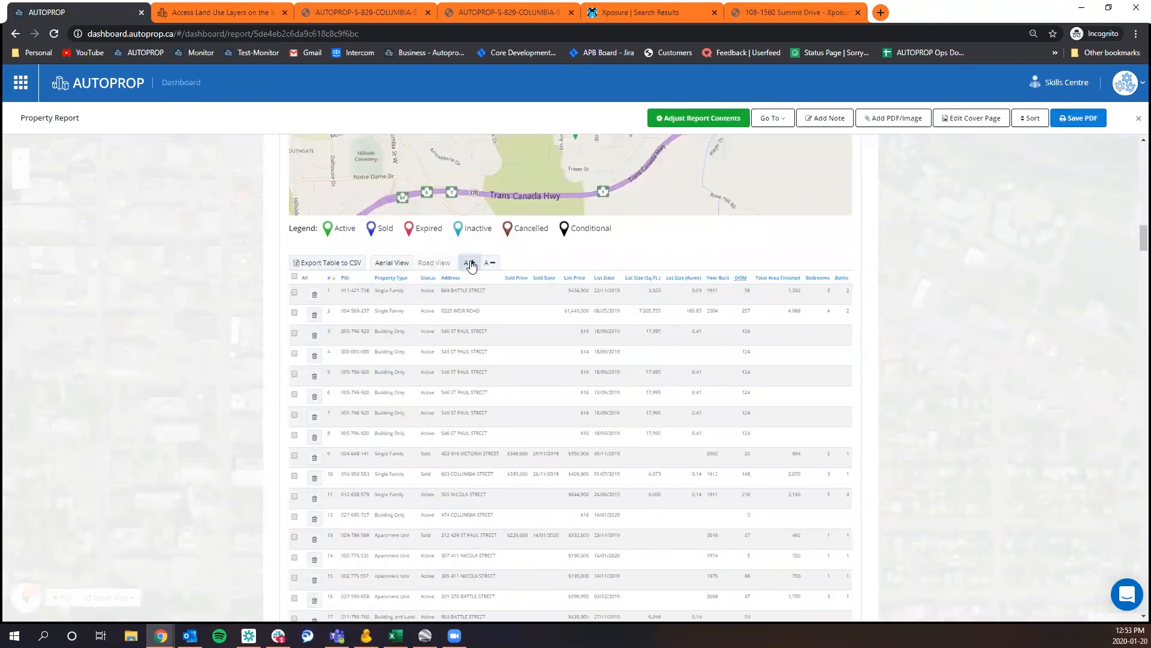
{"action": "left_click", "coordinate": [470, 264]}
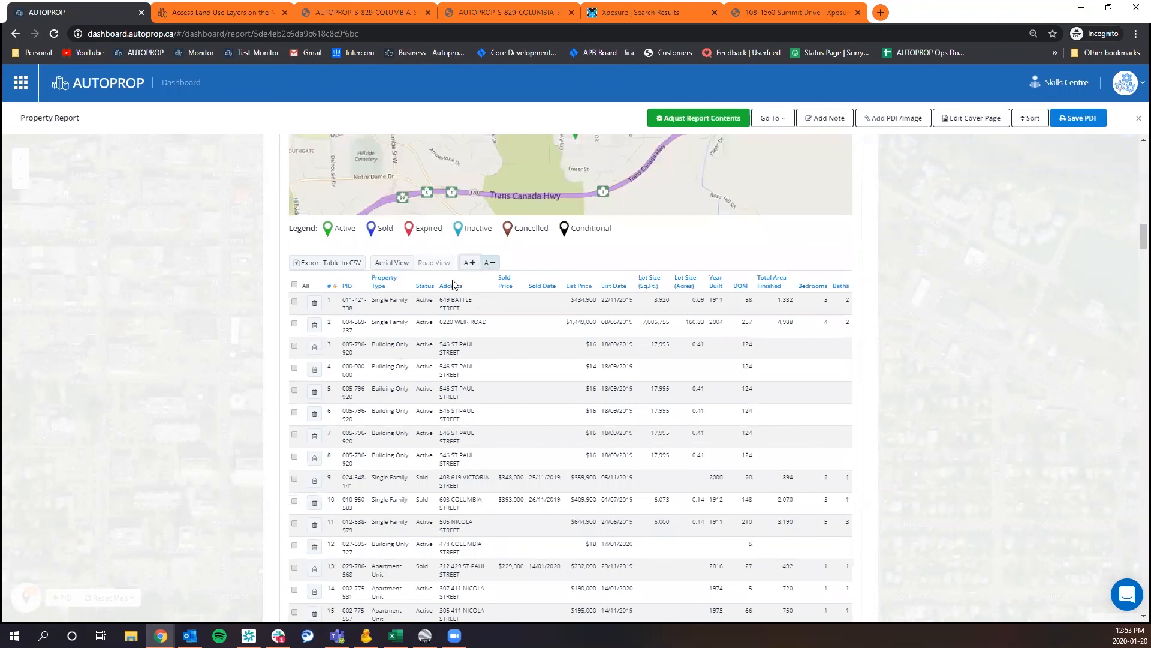
{"action": "left_click", "coordinate": [427, 287]}
{"action": "left_click", "coordinate": [428, 287]}
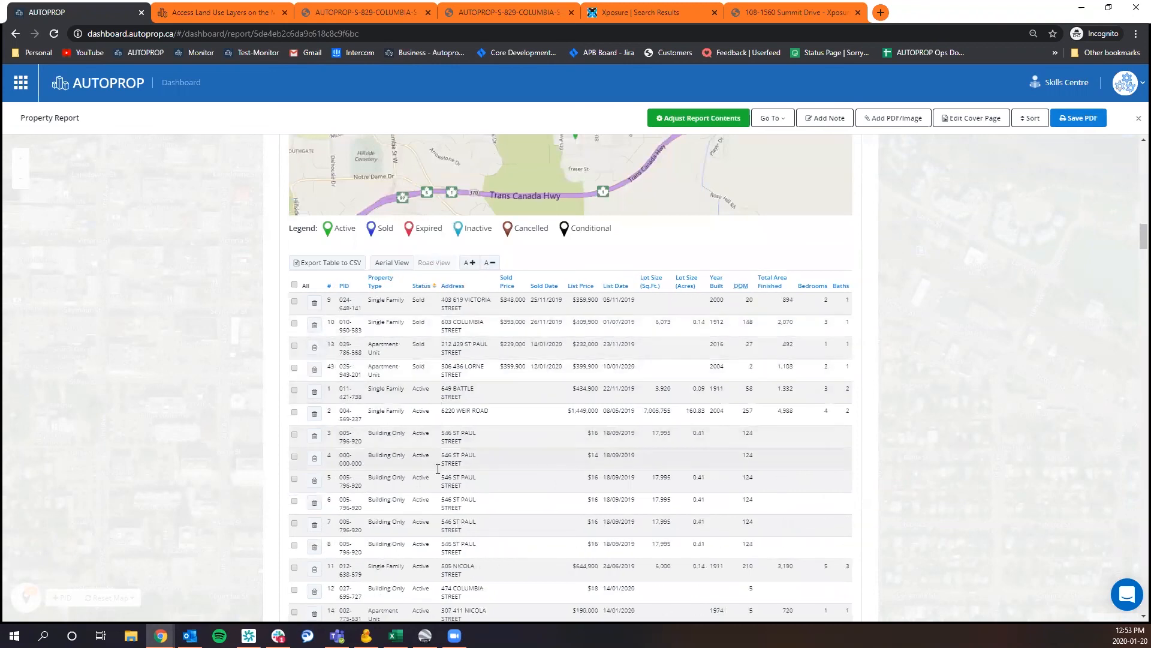
Sort the Kamloops KADREA Comparables table by List Price from highest to lowest and look through the listings.
{"action": "left_click", "coordinate": [588, 291]}
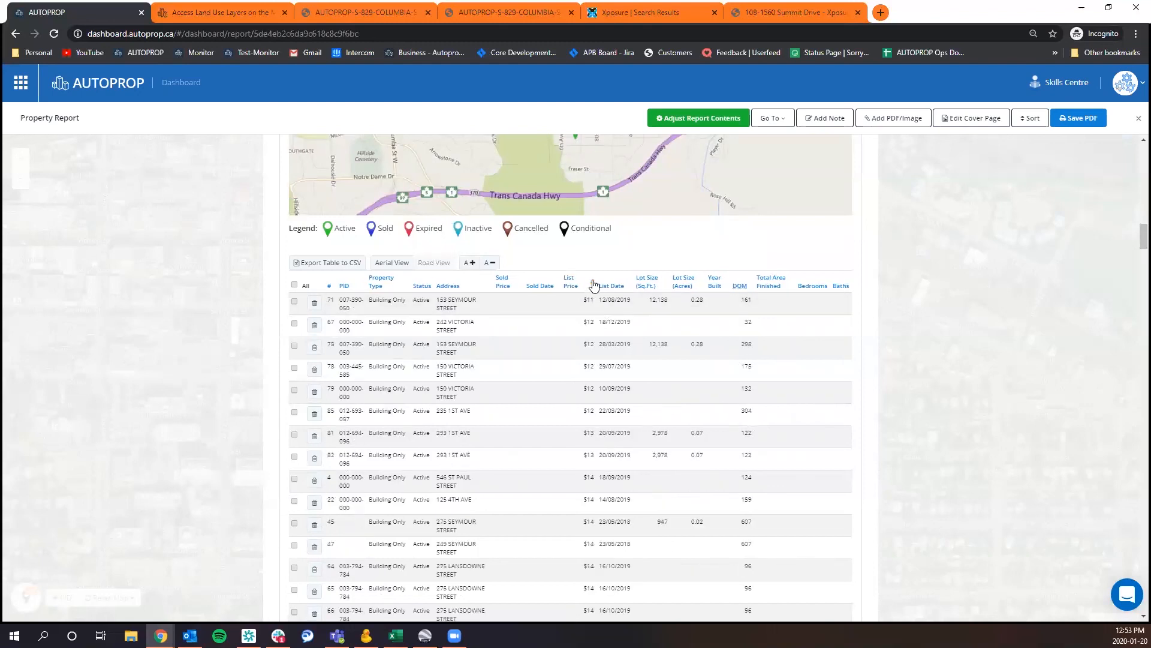
{"action": "left_click", "coordinate": [593, 285]}
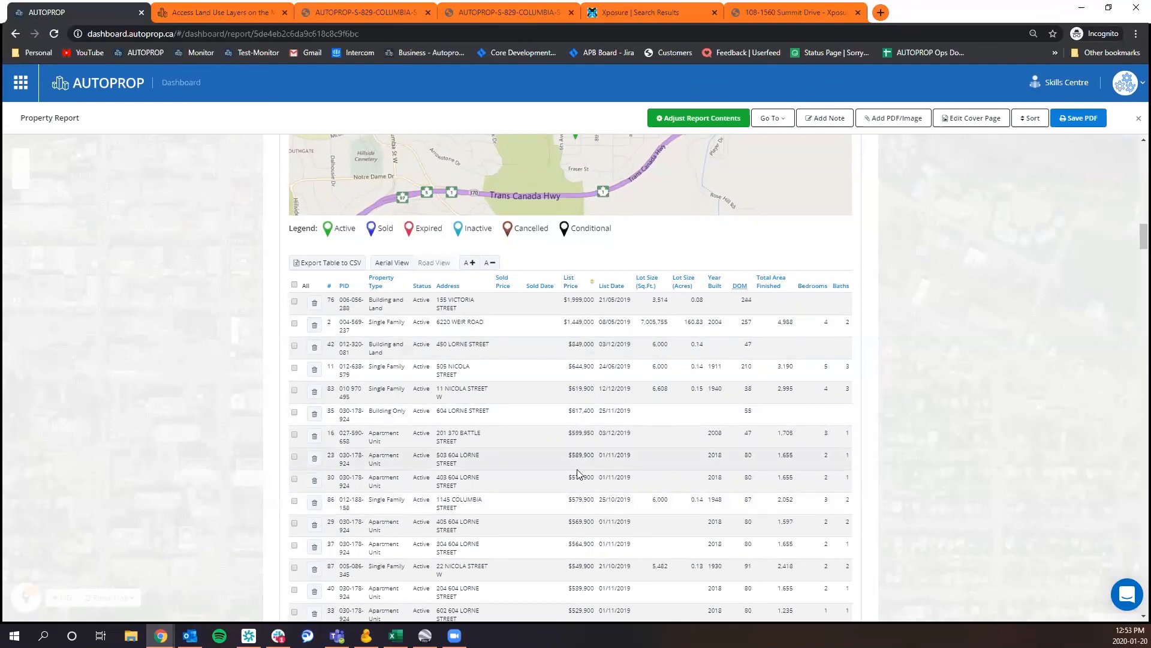
{"action": "scroll", "coordinate": [577, 474], "scroll_direction": "down", "scroll_amount": 8}
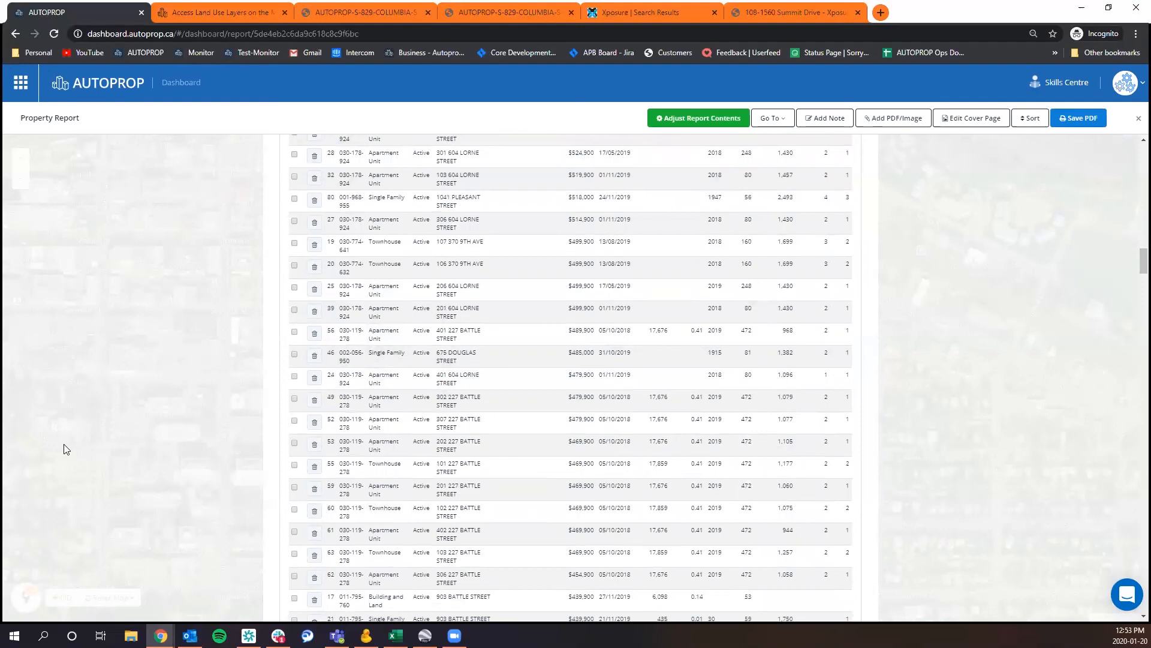
Open the feedback chat for the Kamloops KADREA Comparables section, then close it without sending the prefilled message.
{"action": "scroll", "coordinate": [262, 384], "scroll_direction": "up", "scroll_amount": 7}
{"action": "scroll", "coordinate": [262, 384], "scroll_direction": "up", "scroll_amount": 2}
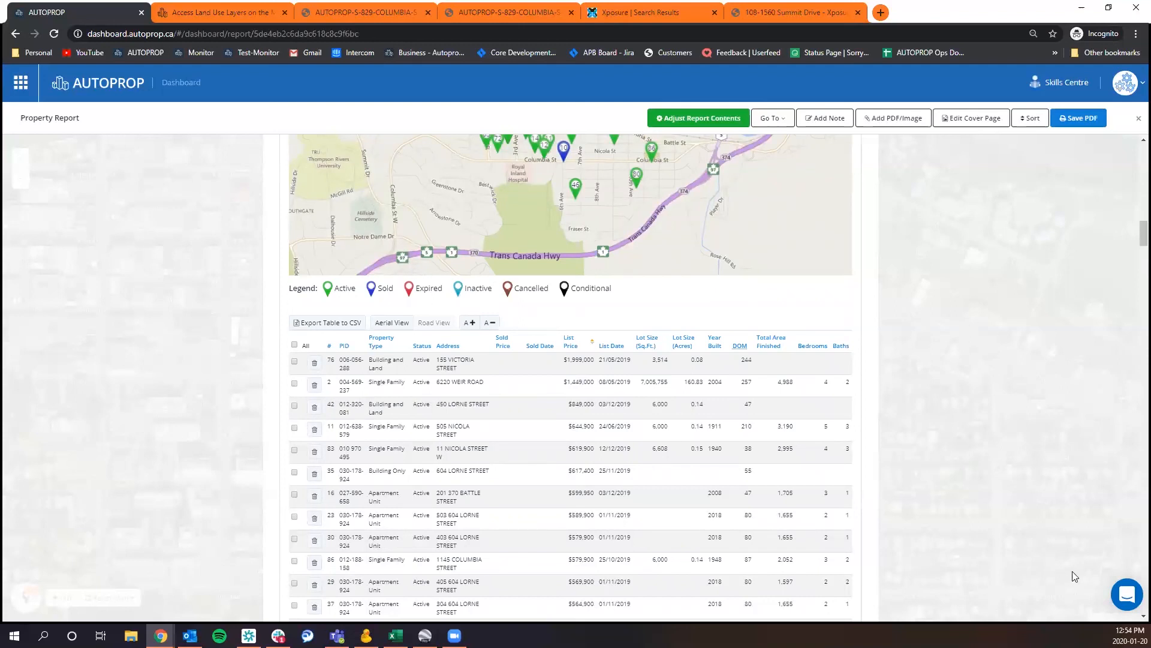
{"action": "scroll", "coordinate": [997, 455], "scroll_direction": "up", "scroll_amount": 4}
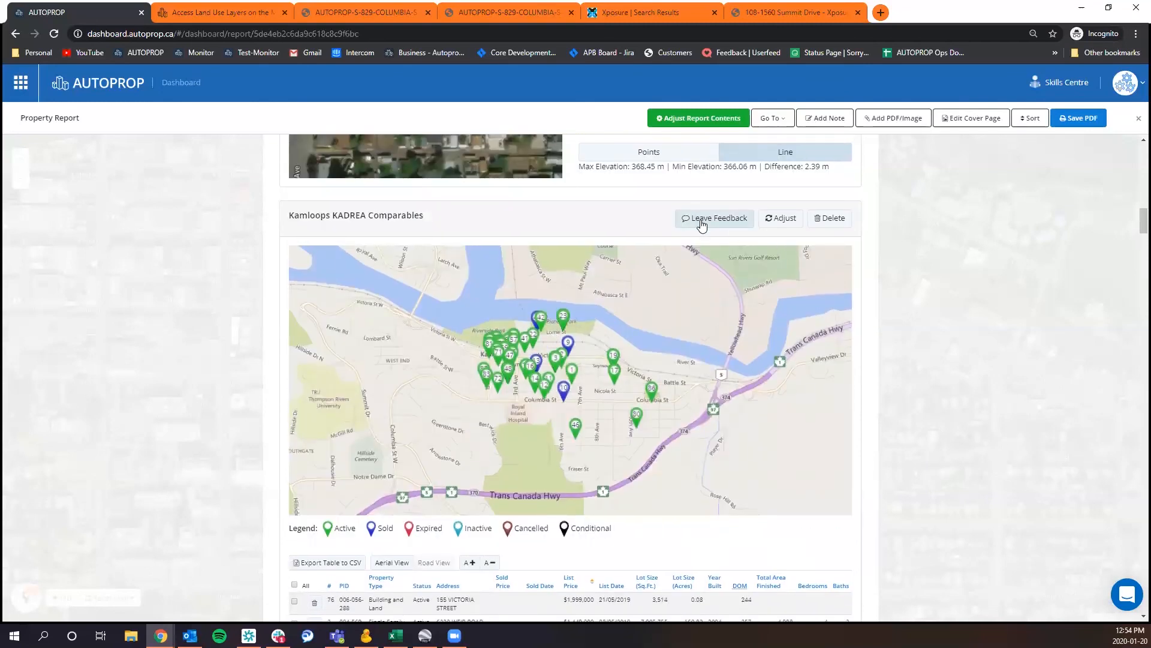
{"action": "left_click", "coordinate": [702, 226]}
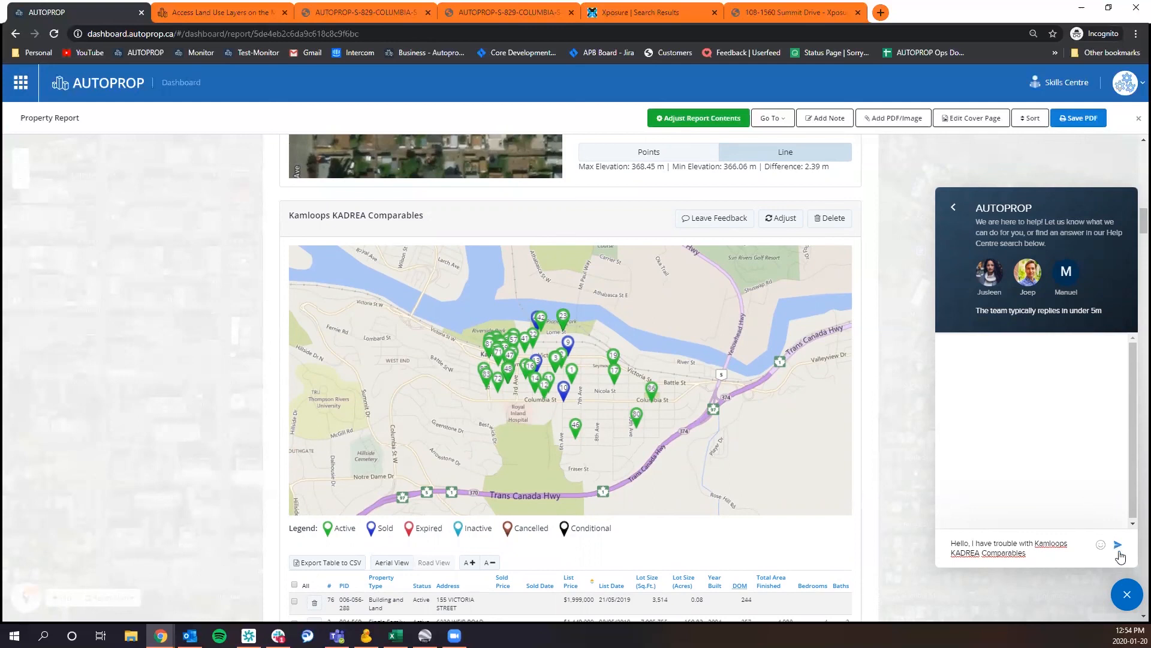
{"action": "left_click", "coordinate": [1128, 605]}
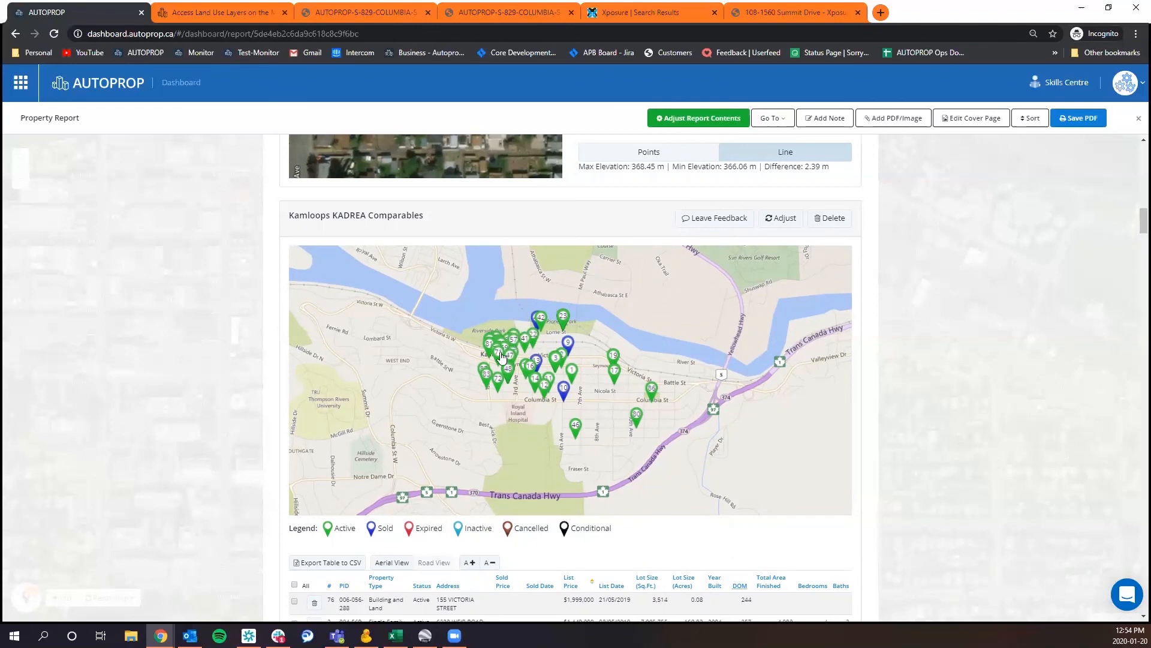
Show the listing details of the blue sold marker near Columbia Street on the comparables map.
{"action": "left_click", "coordinate": [563, 391]}
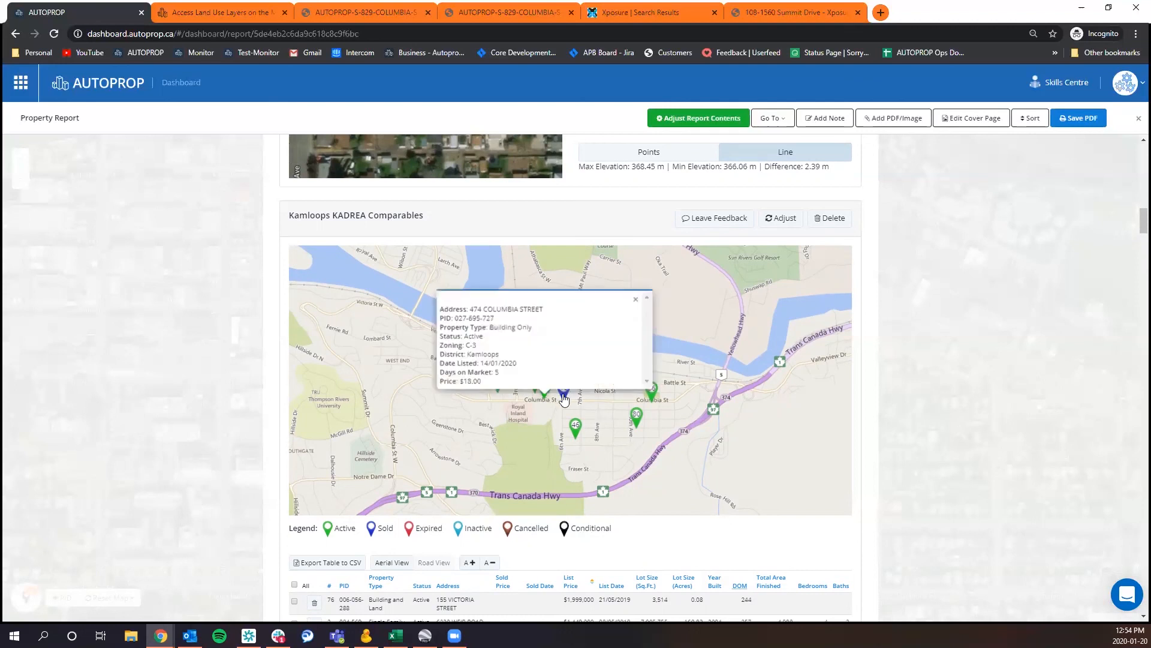
{"action": "scroll", "coordinate": [909, 441], "scroll_direction": "down", "scroll_amount": 1}
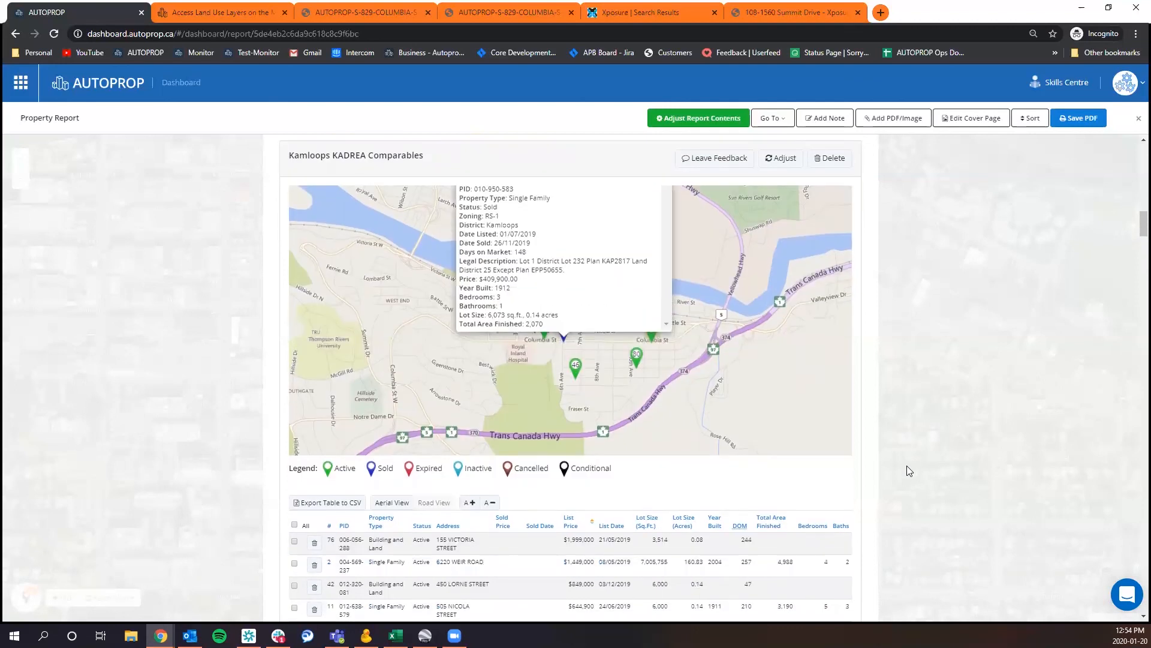
{"action": "scroll", "coordinate": [907, 471], "scroll_direction": "down", "scroll_amount": 1}
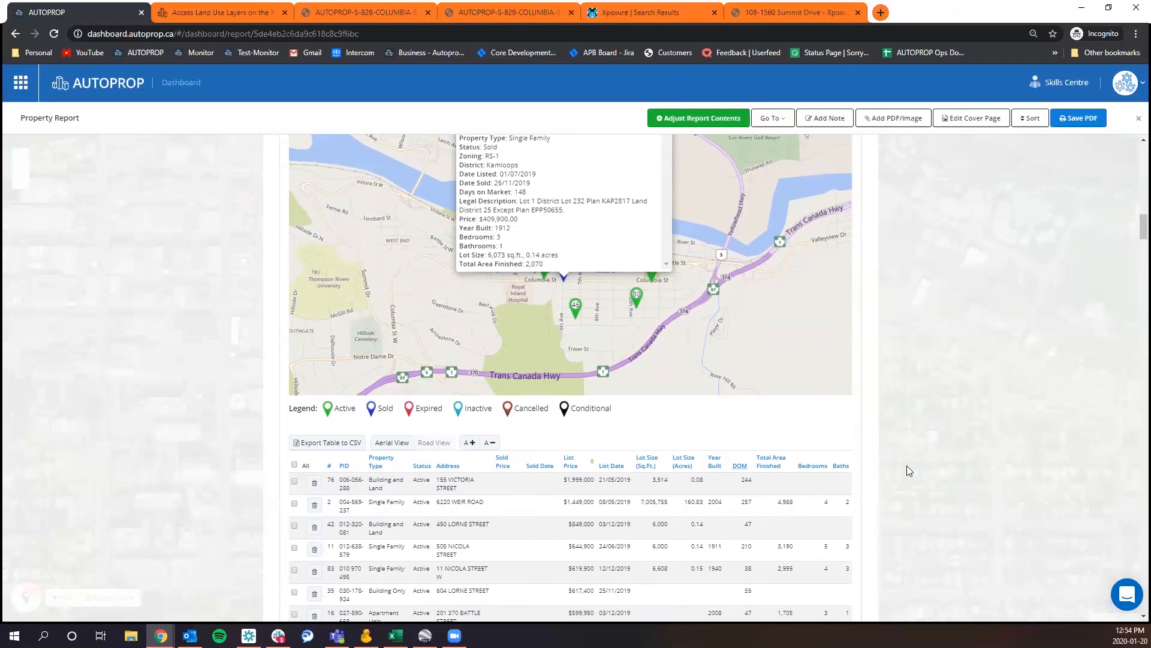
Export the Kamloops KADREA Comparables table to a CSV file.
{"action": "scroll", "coordinate": [933, 400], "scroll_direction": "up", "scroll_amount": 2}
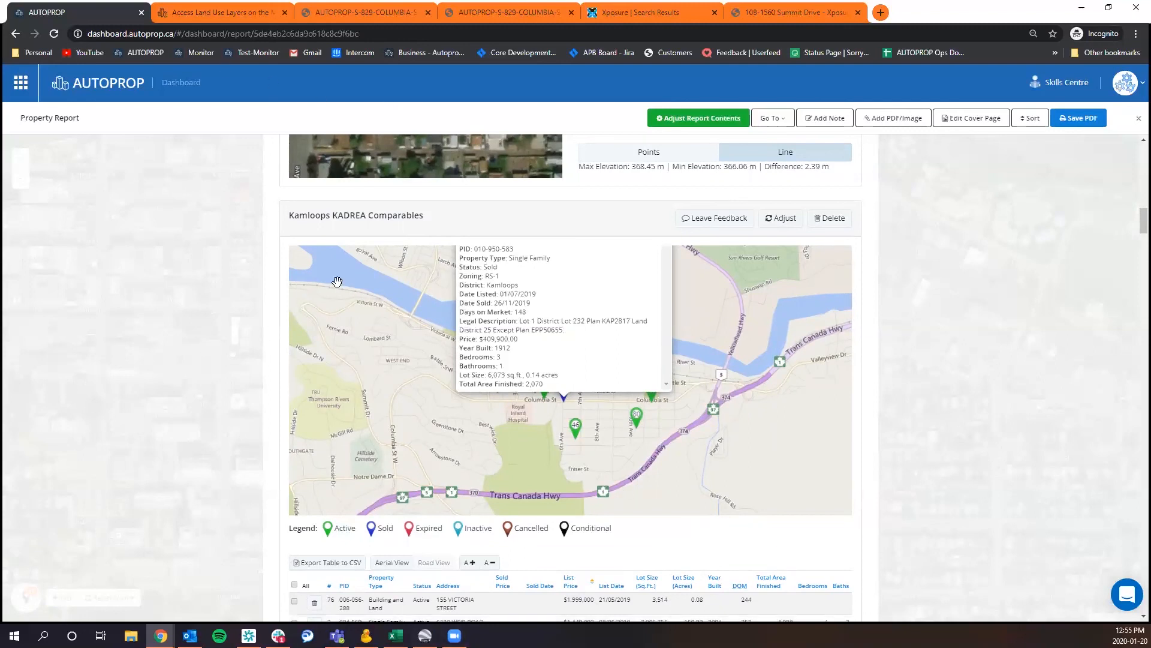
{"action": "scroll", "coordinate": [1052, 296], "scroll_direction": "down", "scroll_amount": 2}
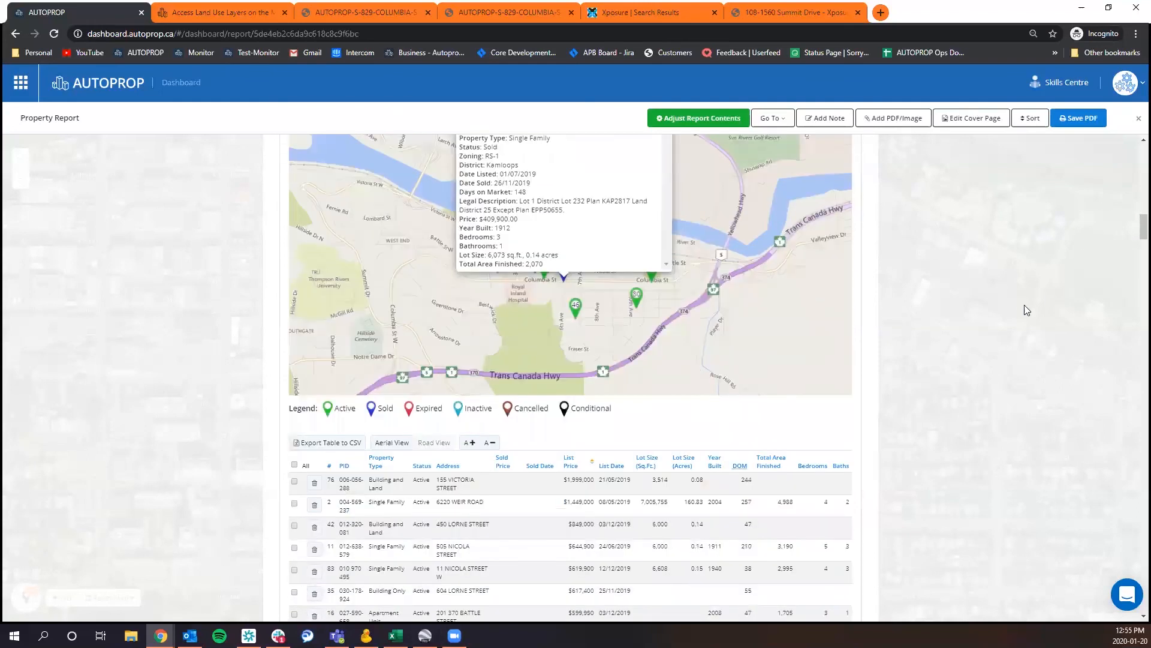
{"action": "left_click", "coordinate": [331, 444]}
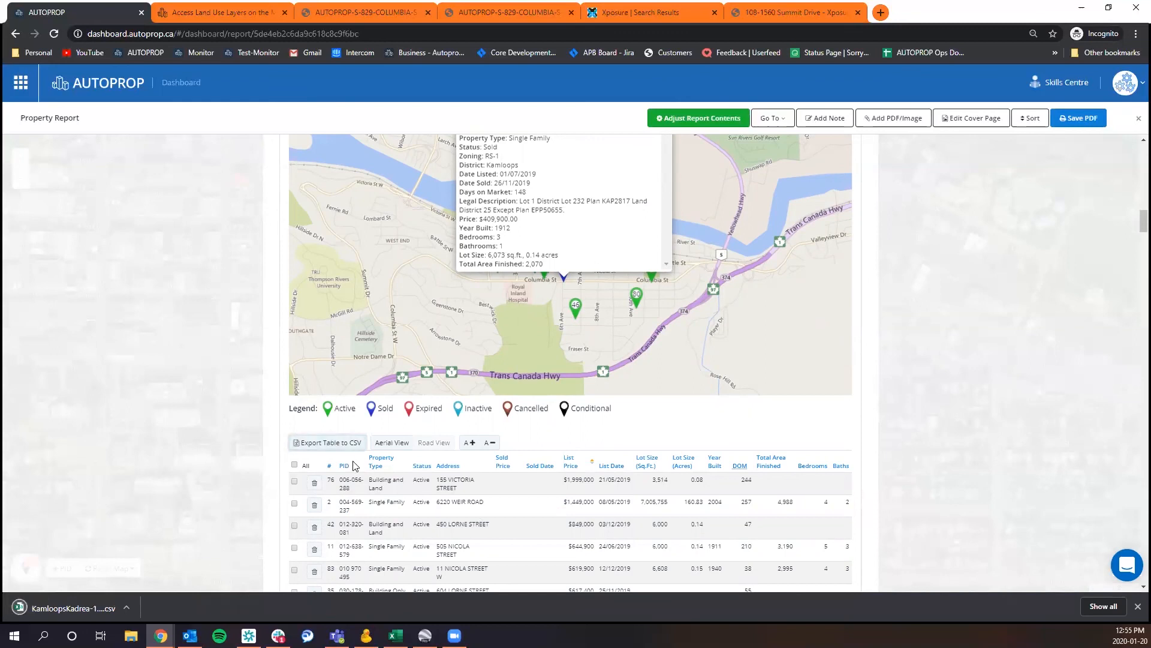